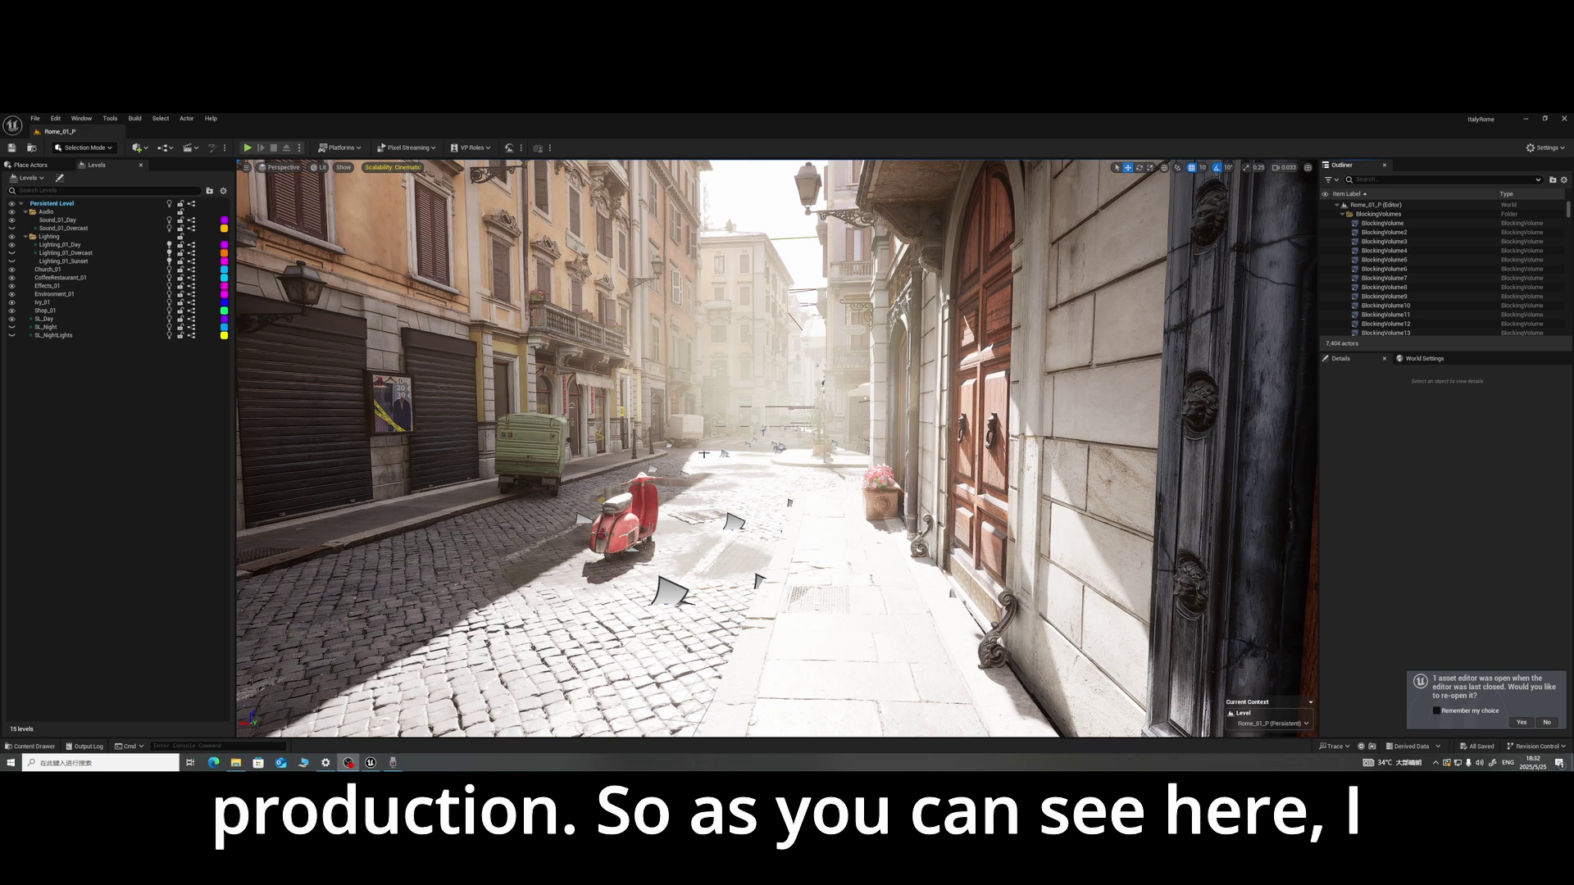
Step: Turn on game view to hide the editor icons in the viewport and decline reopening the previous asset editor
right_drag(699, 455, 702, 450)
key(a)
click(702, 450)
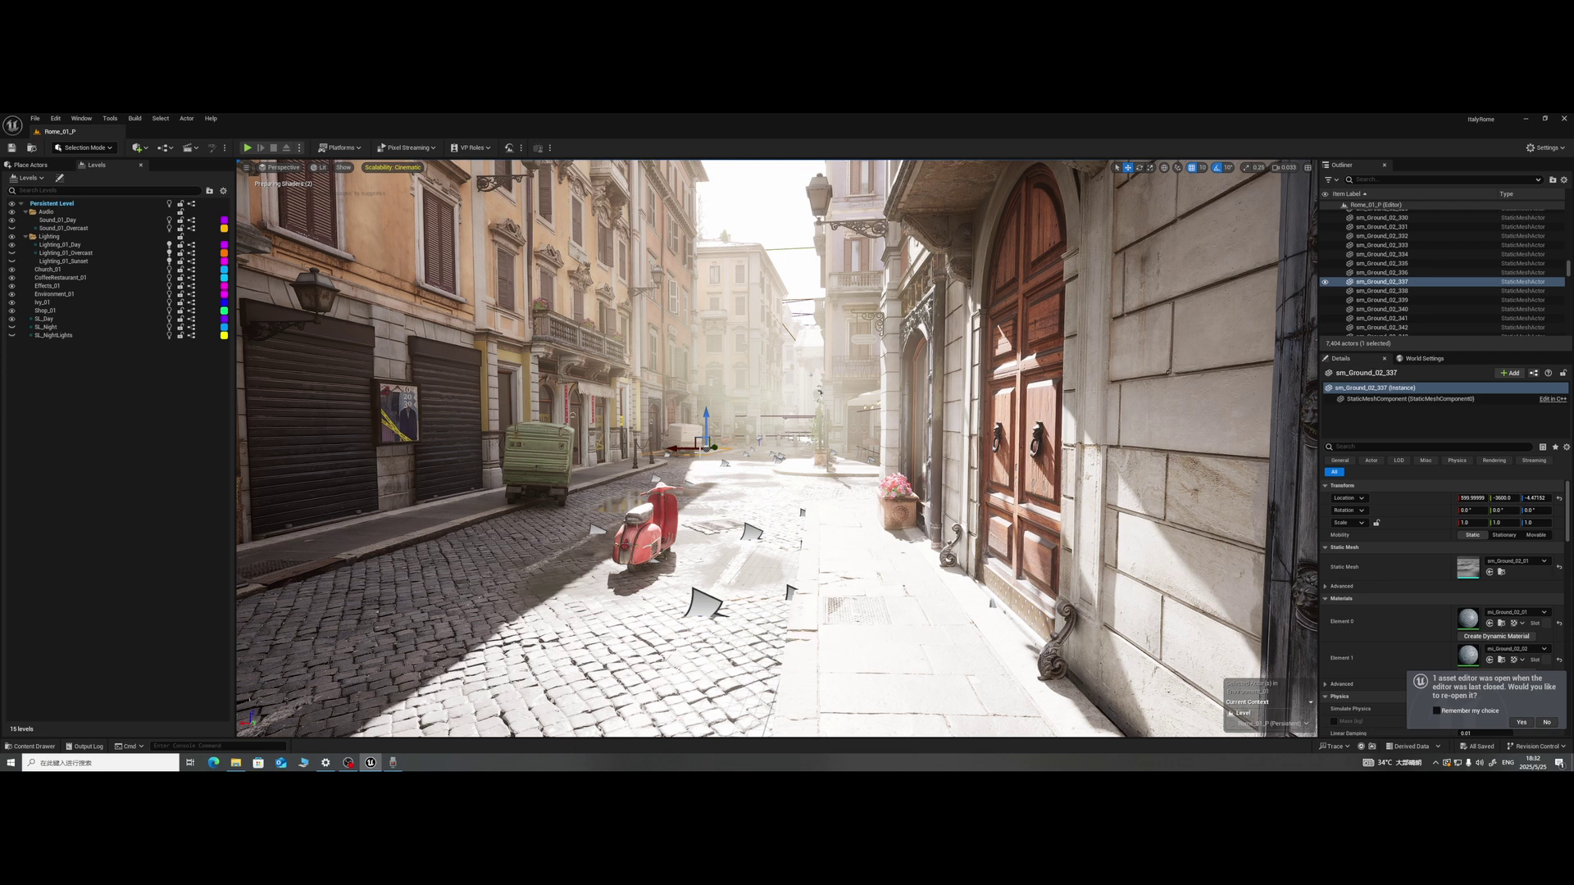
key(g)
key(g)
key(g)
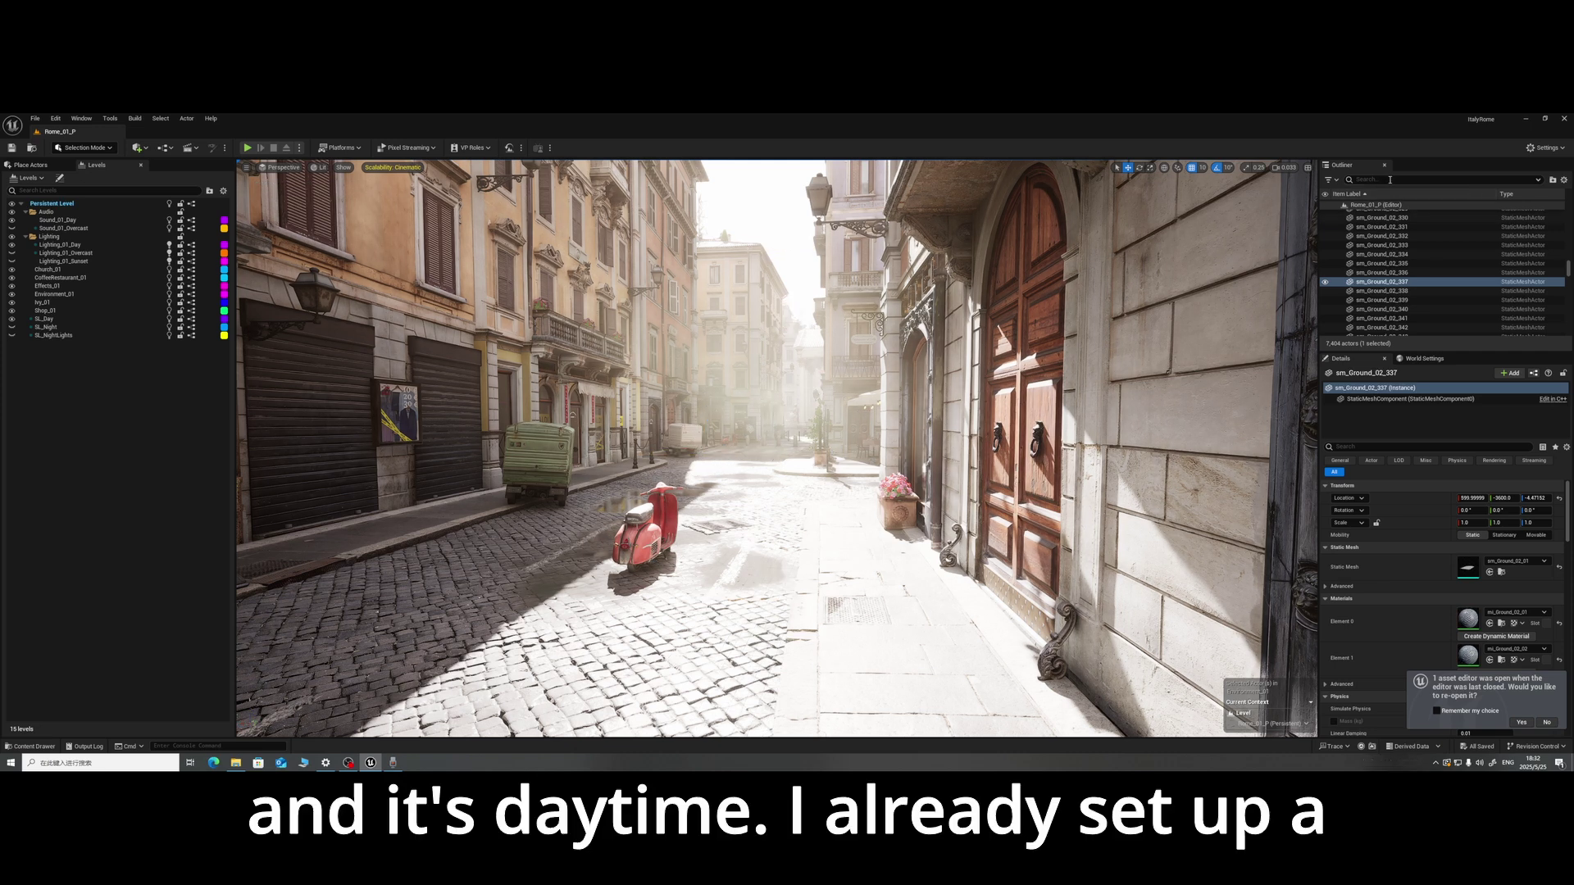
click(1548, 722)
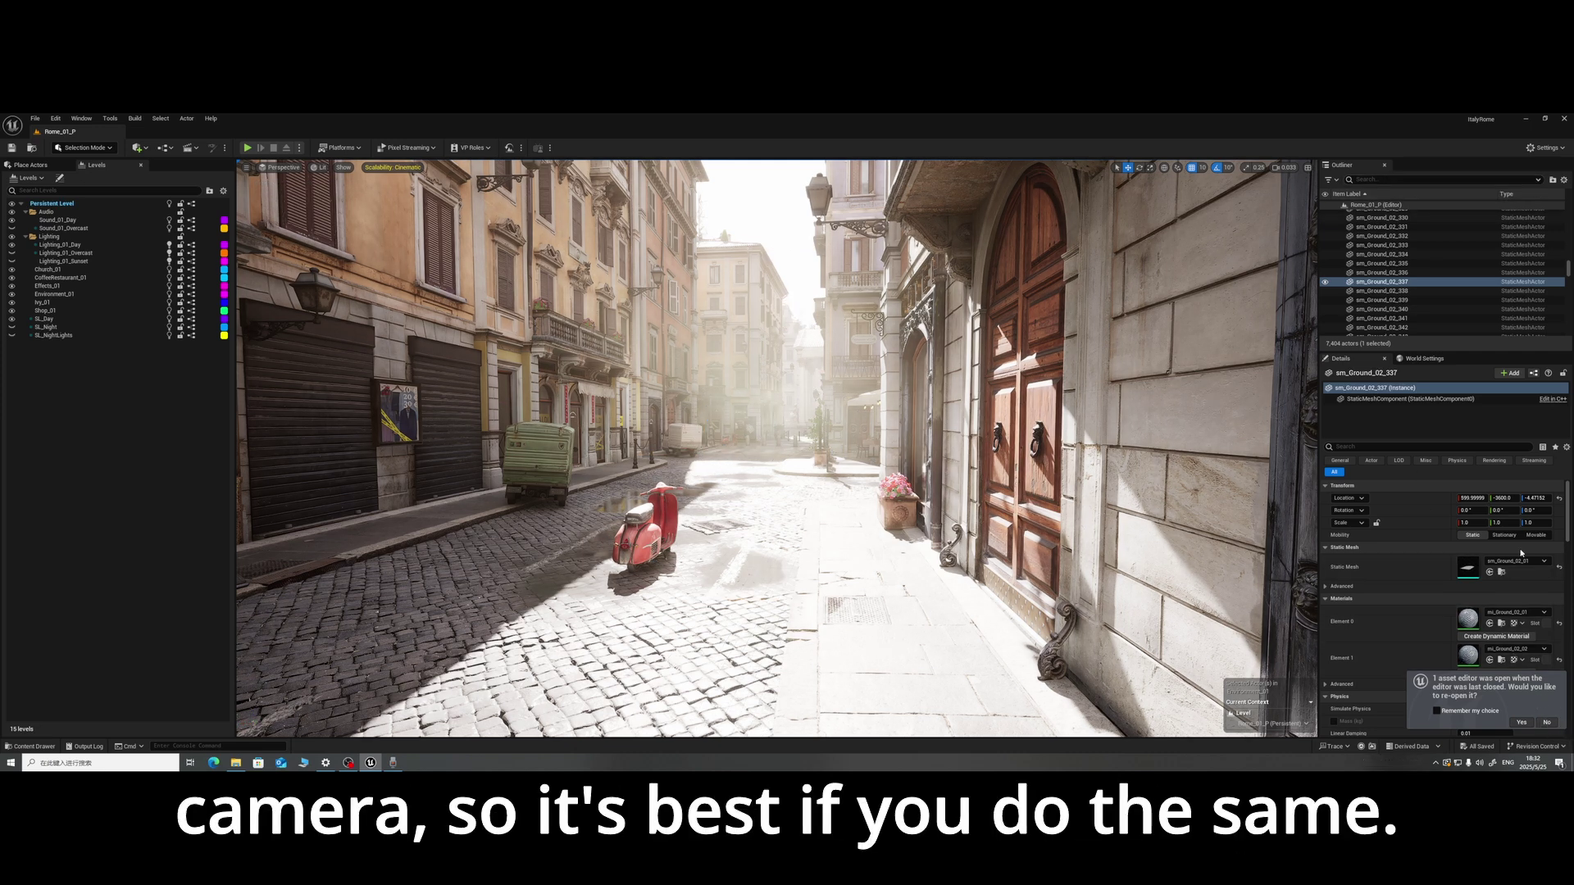
Step: Search the Outliner for "camera" and pilot the CineCameraActor in the viewport
click(1388, 179)
text(camera)
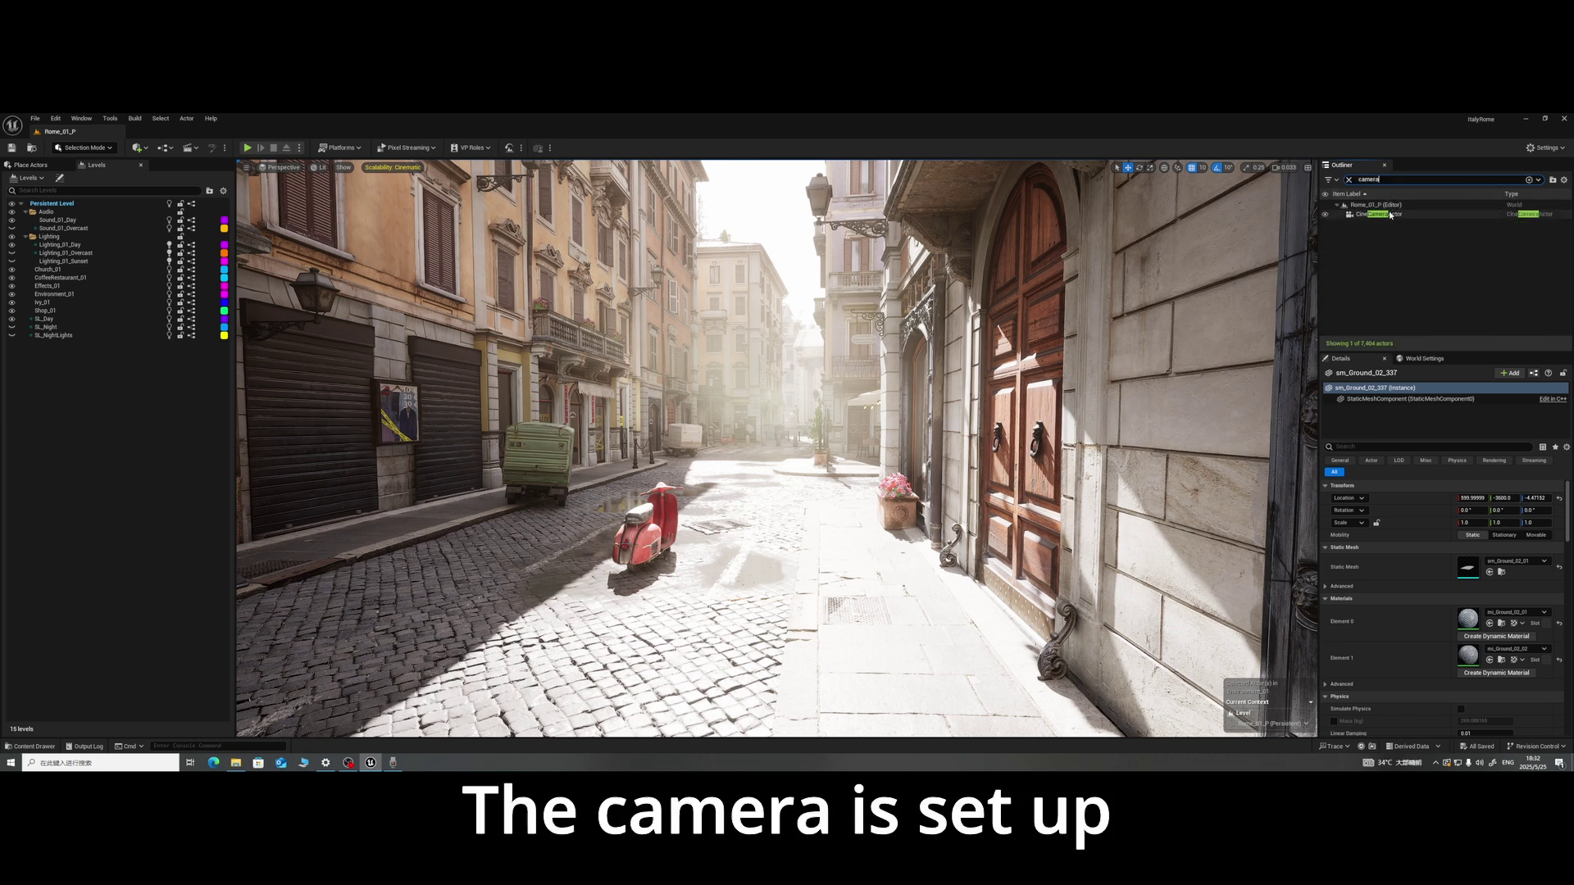
click(1391, 215)
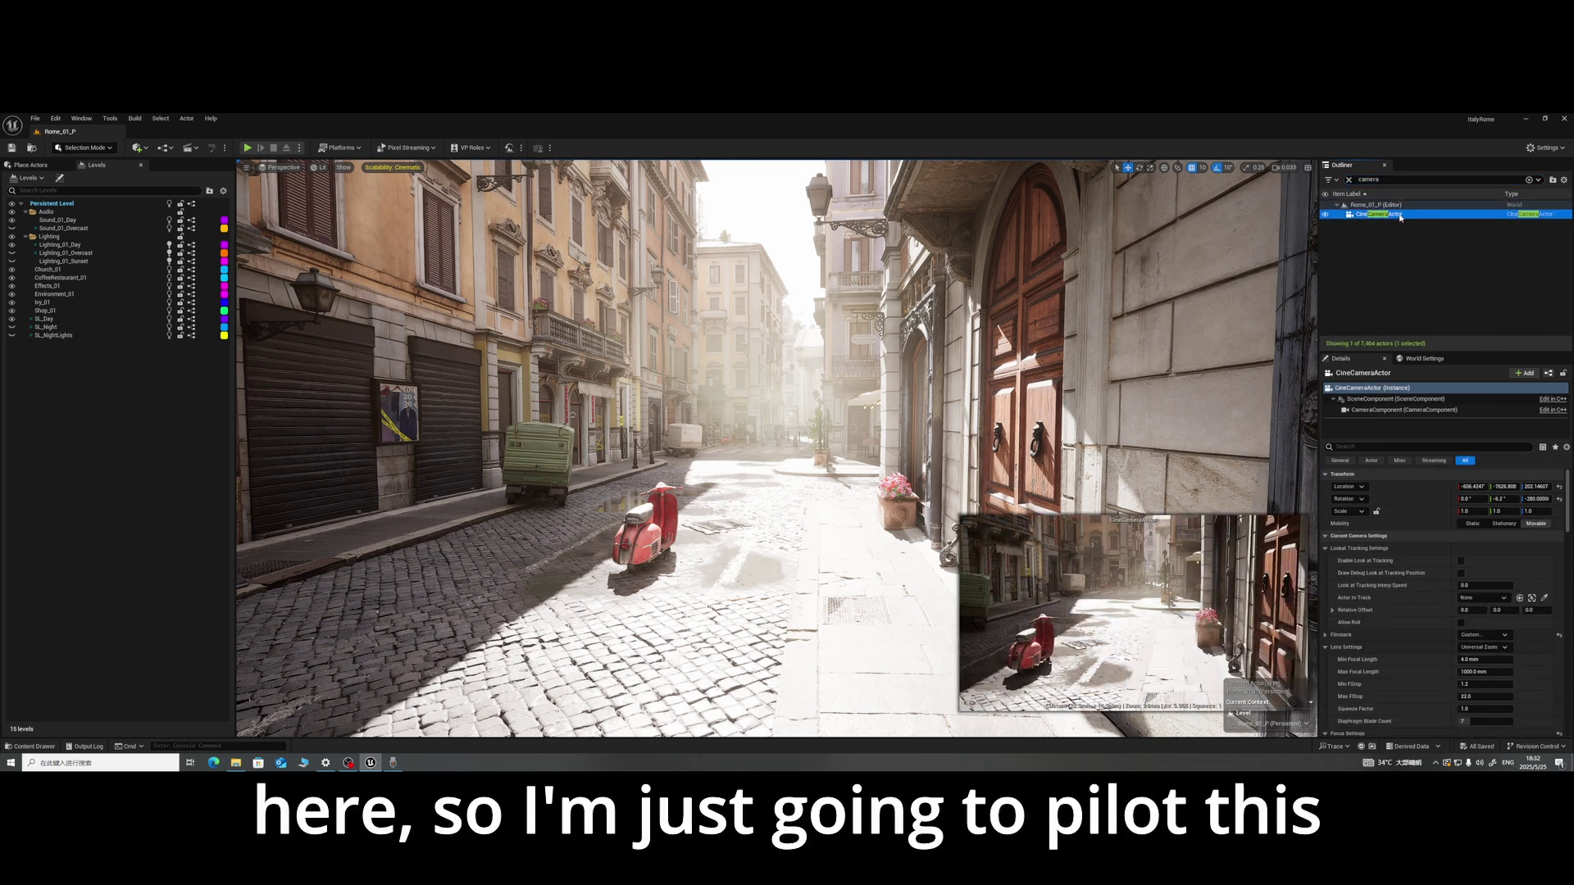
right_click(1400, 217)
click(1443, 316)
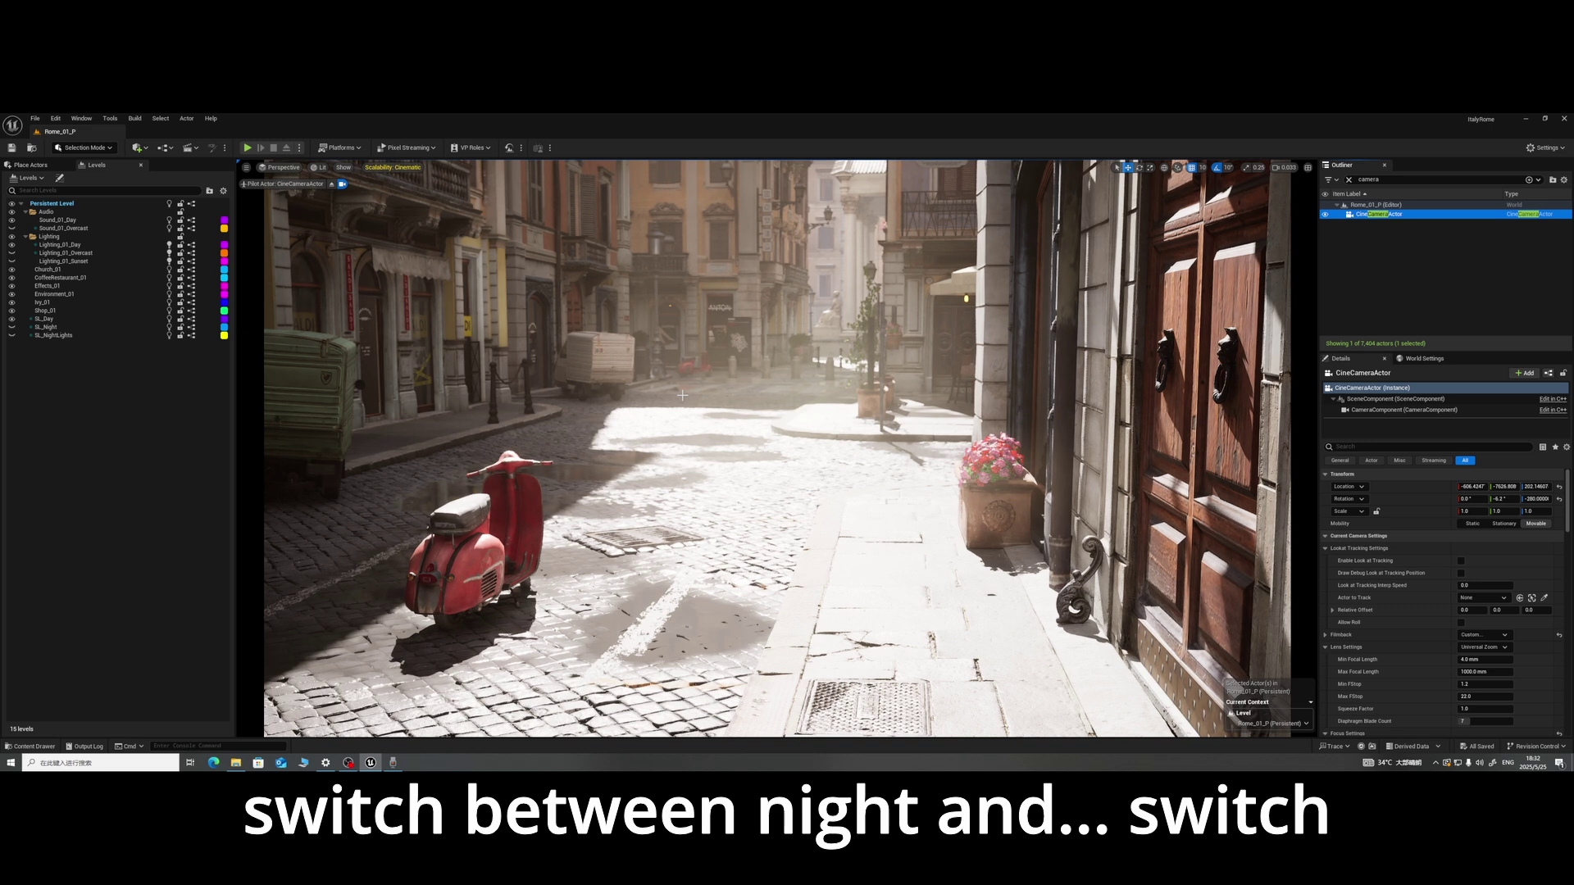
Step: Open the LS_Day, LS_Night and LS_NightLight level sequences one after another to compare the scene's lighting
click(33, 746)
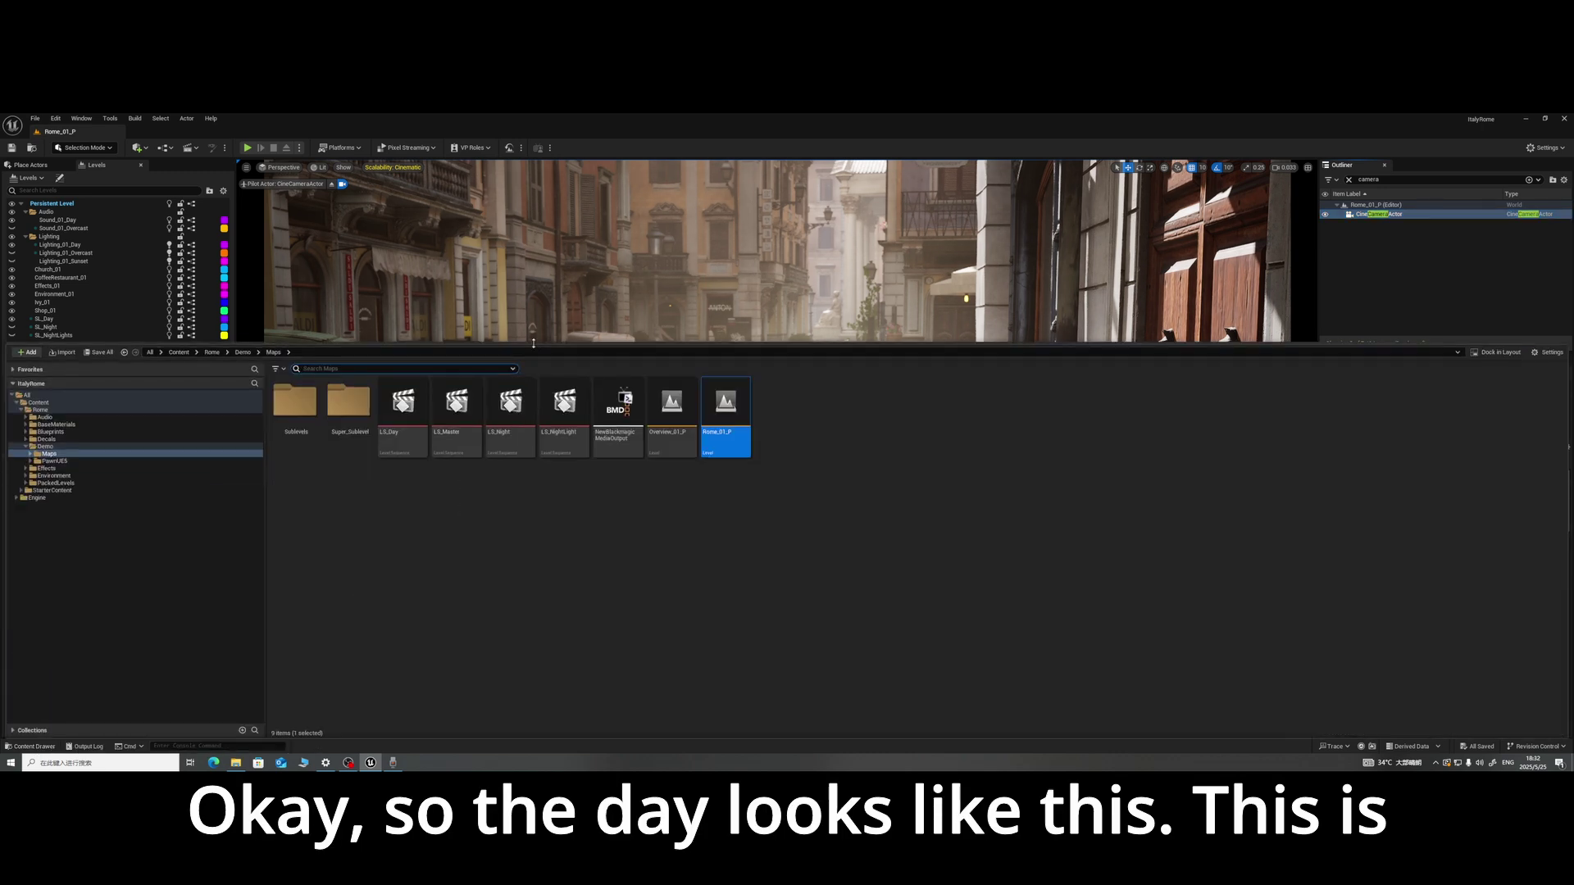
drag(535, 348, 479, 539)
double_click(422, 627)
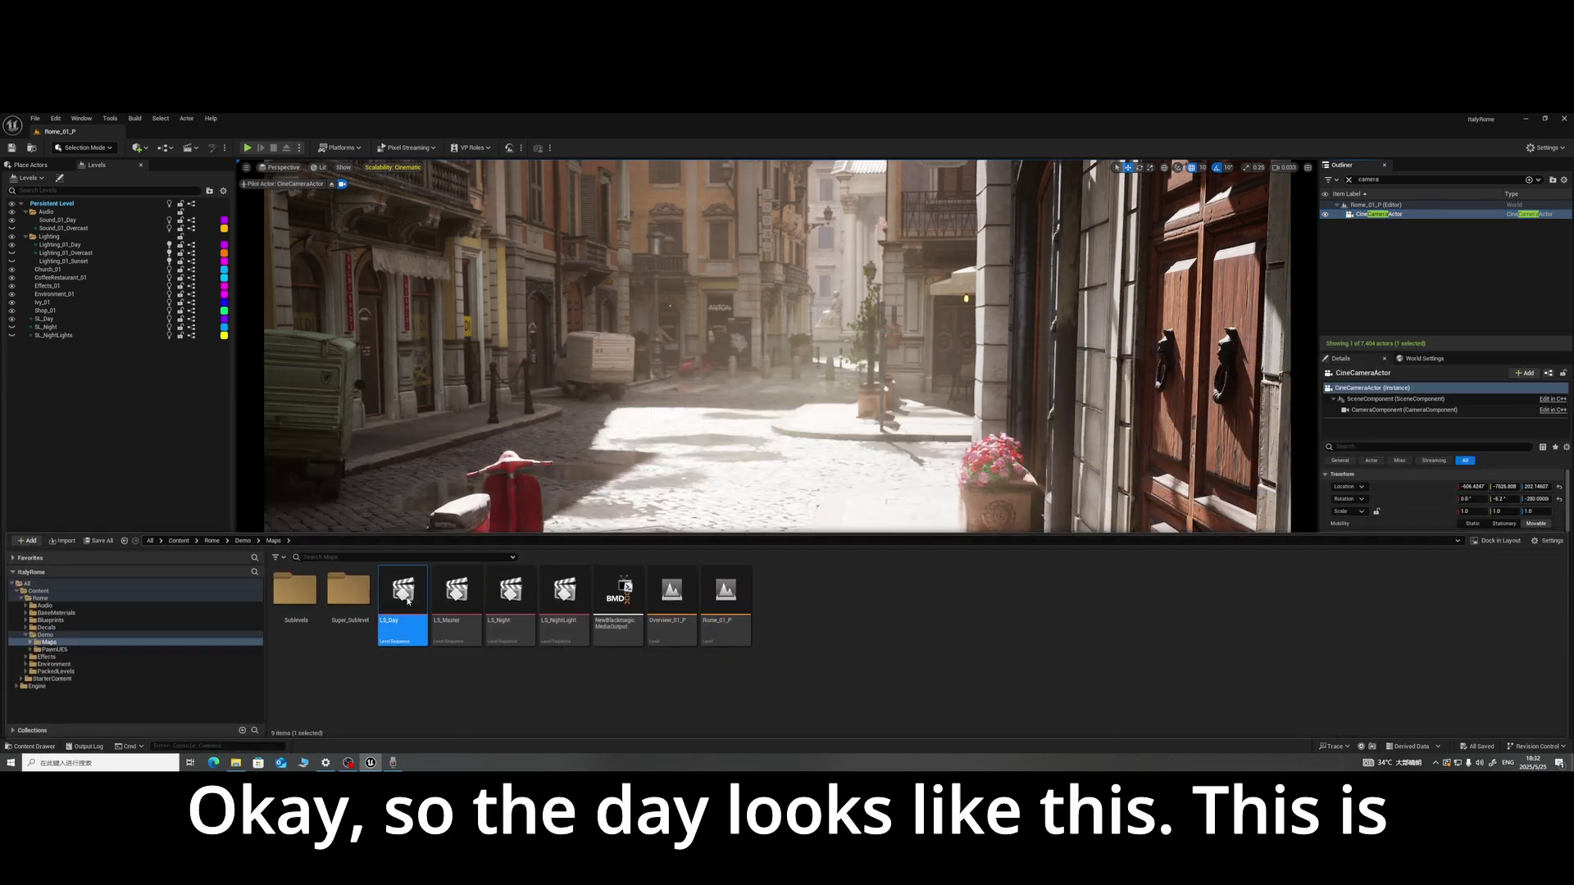
double_click(504, 623)
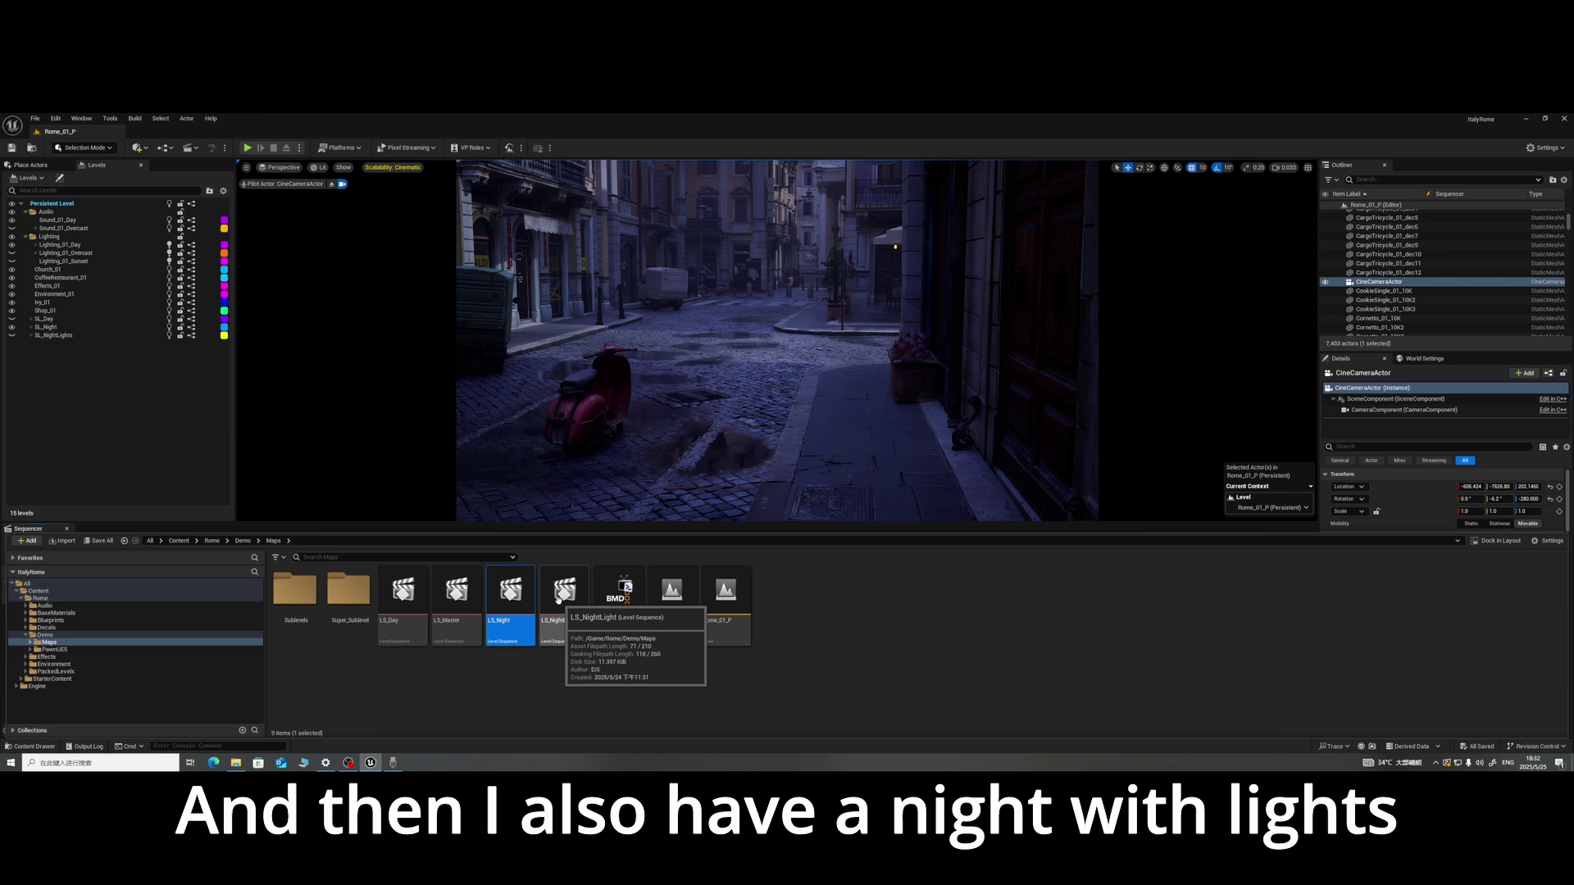
double_click(558, 600)
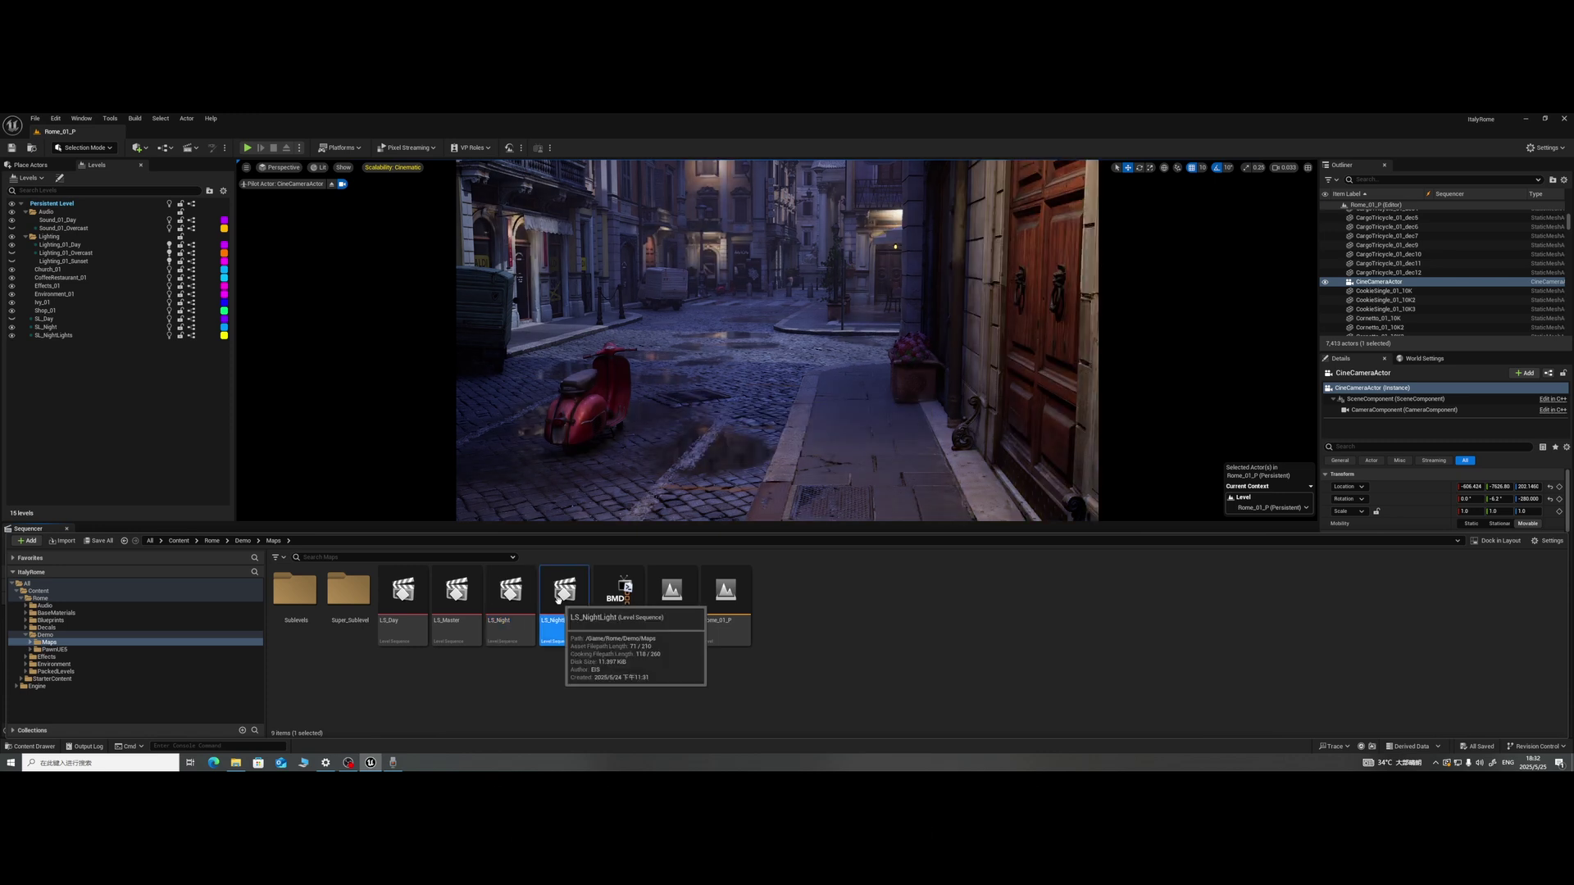
Step: Reopen the LS_Day level sequence to restore the daytime lighting, and close the Sequencer
double_click(397, 607)
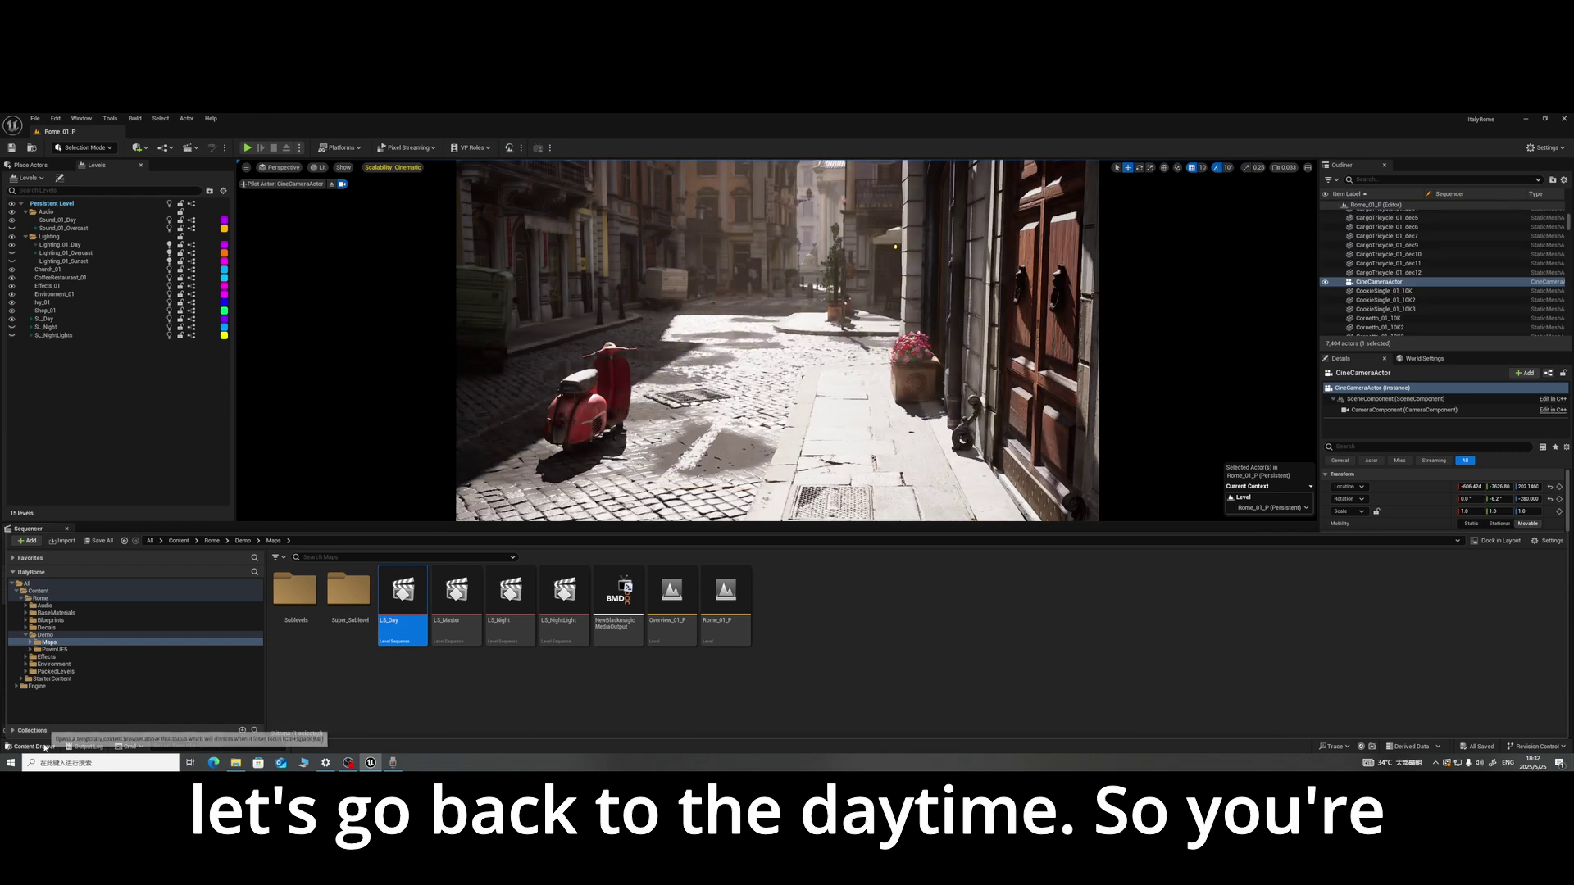
click(46, 747)
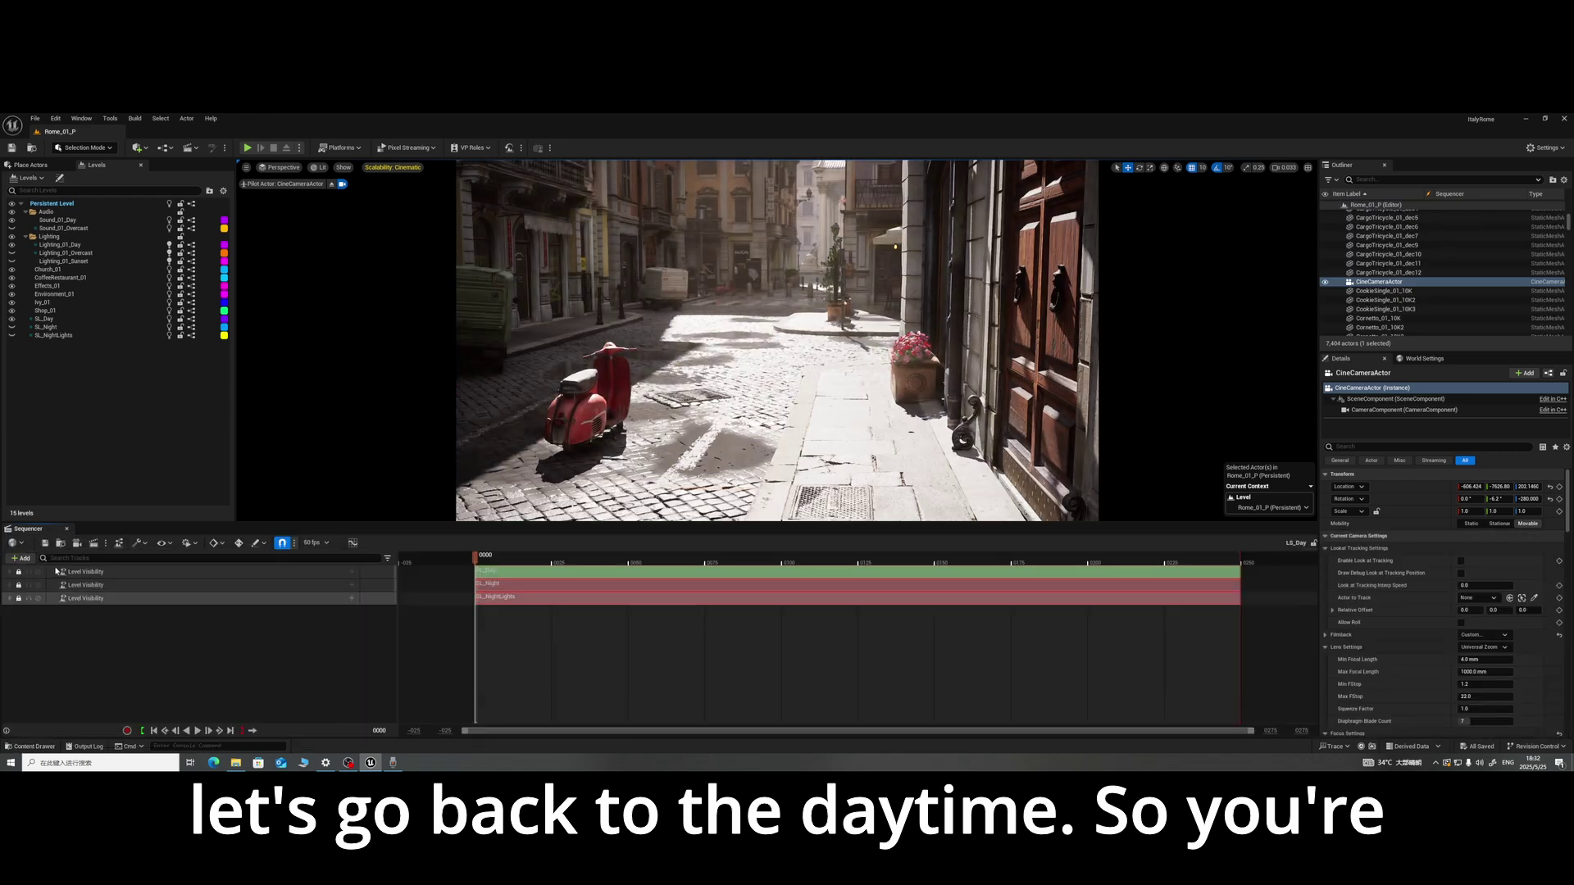
click(68, 529)
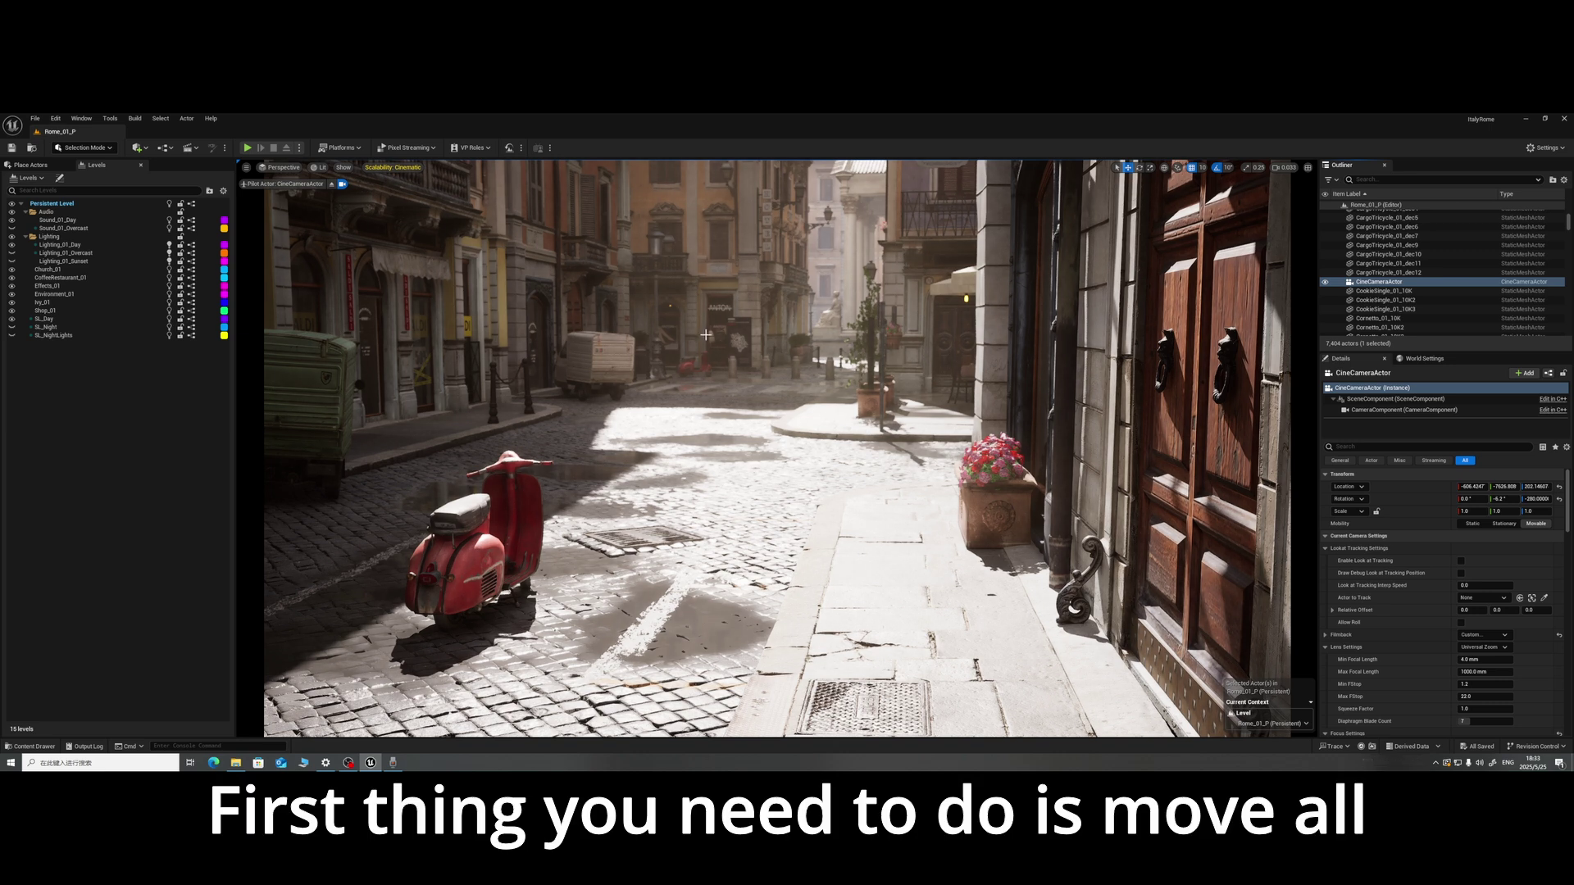
Step: Select the SL_Day sublevel and filter the Outliner by "light"
click(61, 319)
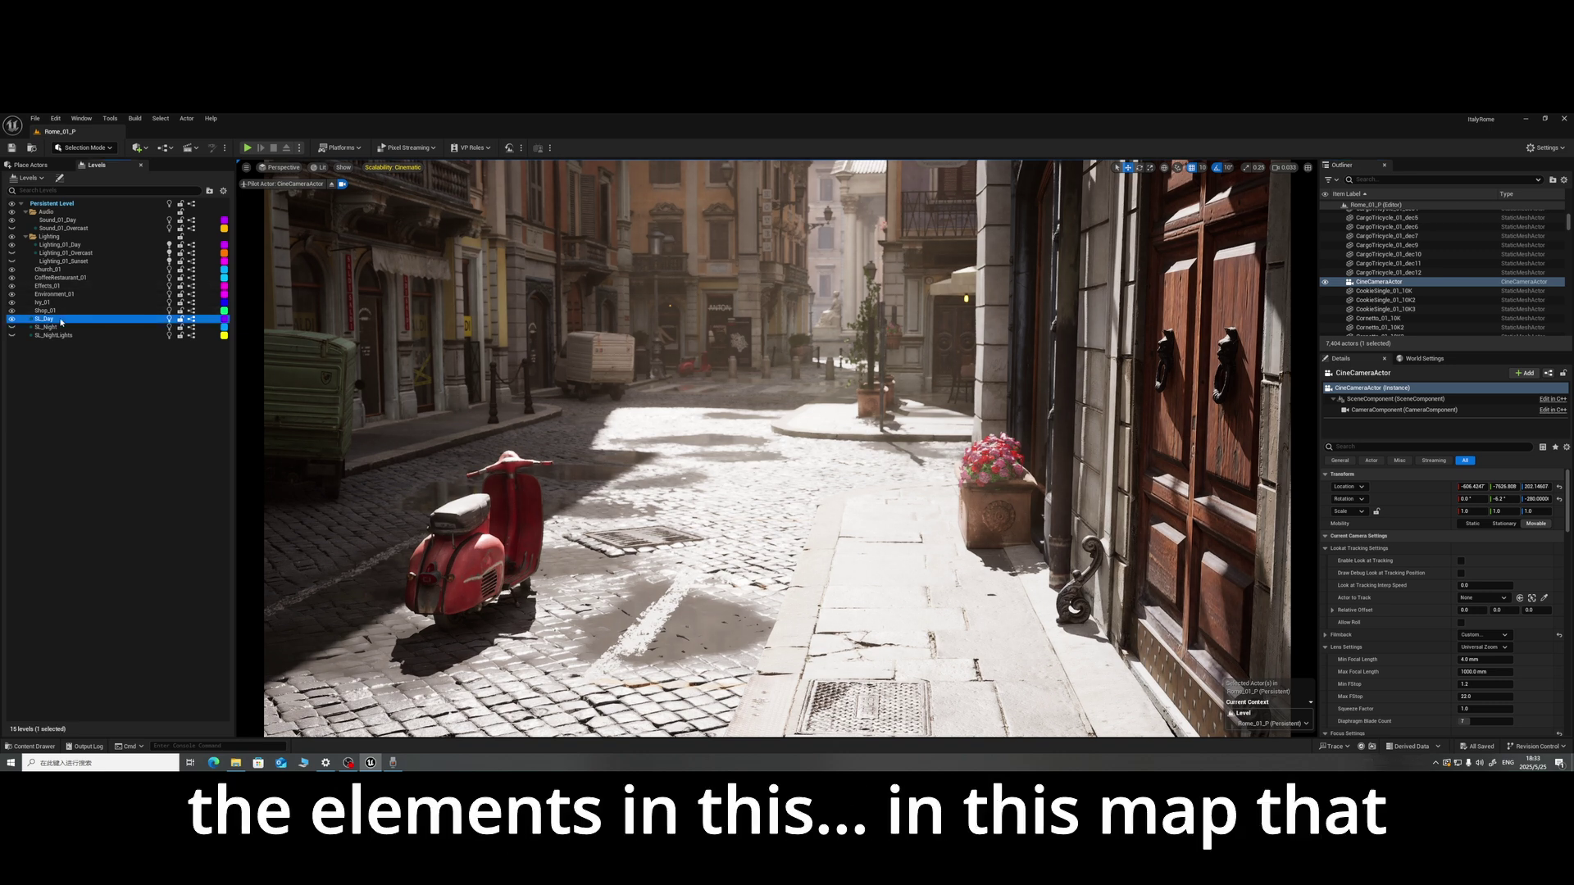
click(1385, 182)
text(light)
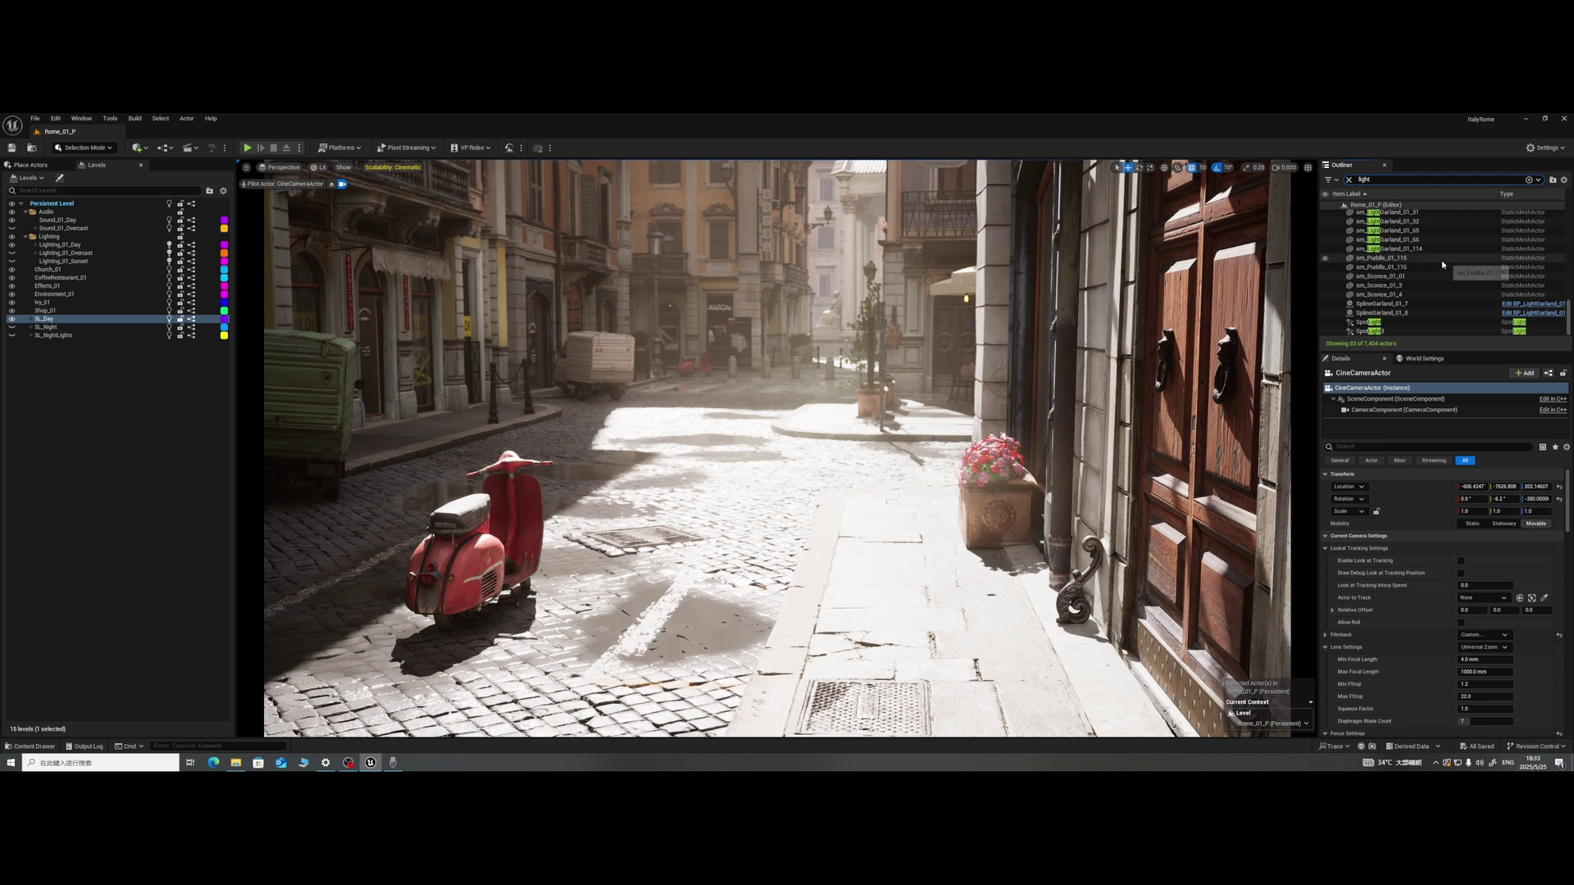
scroll(1568, 318, up, 15)
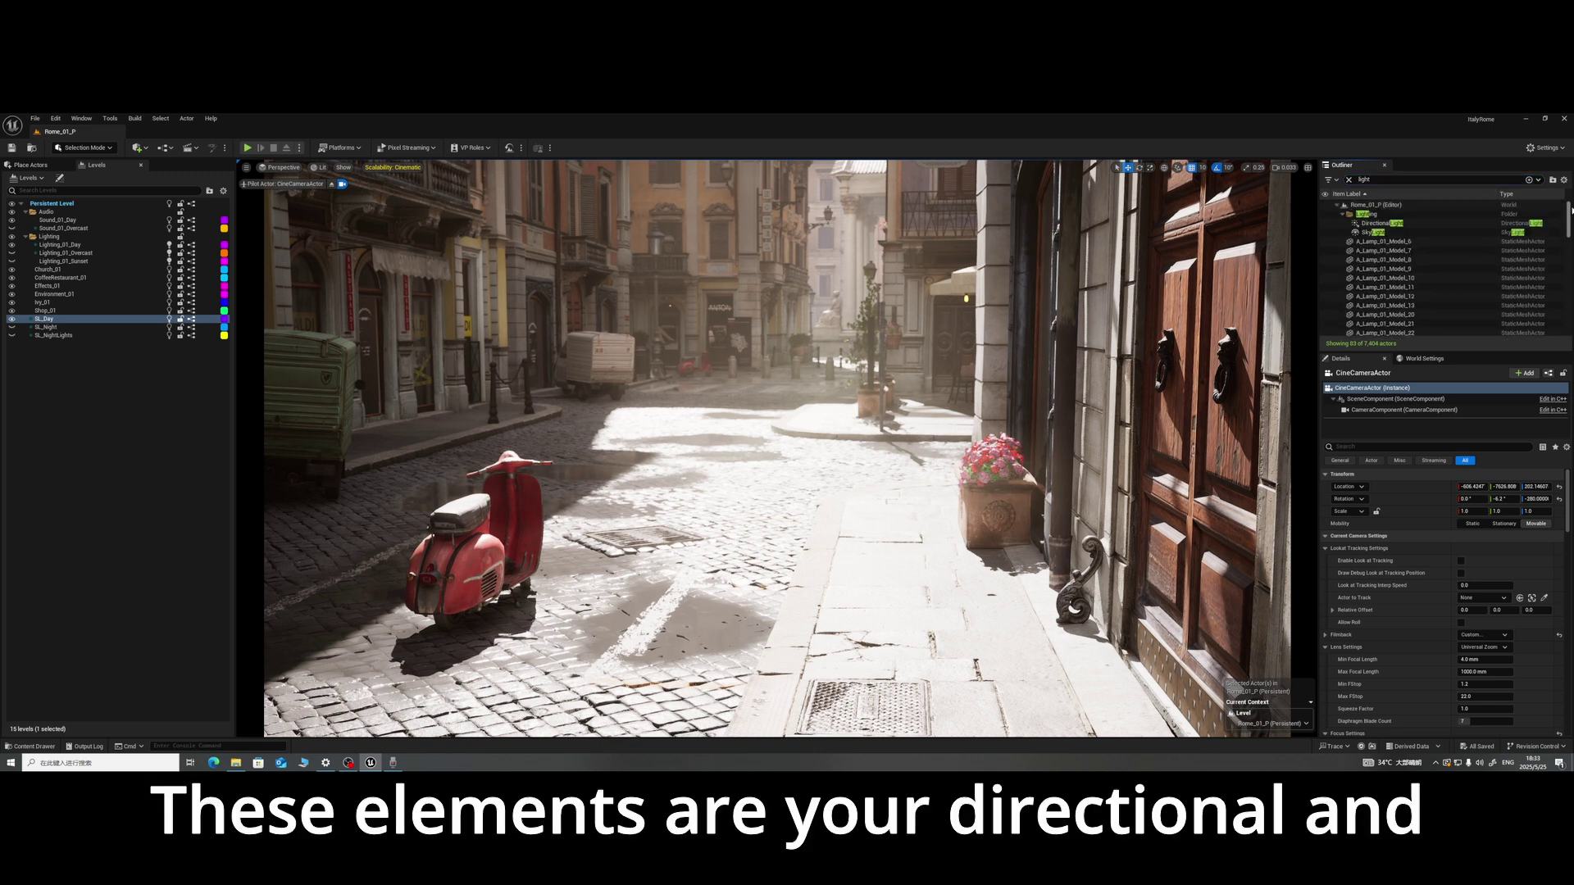
Step: Select the DirectionalLight and SkyLight, then hide and reshow them to check their effect on the daytime scene
click(1369, 224)
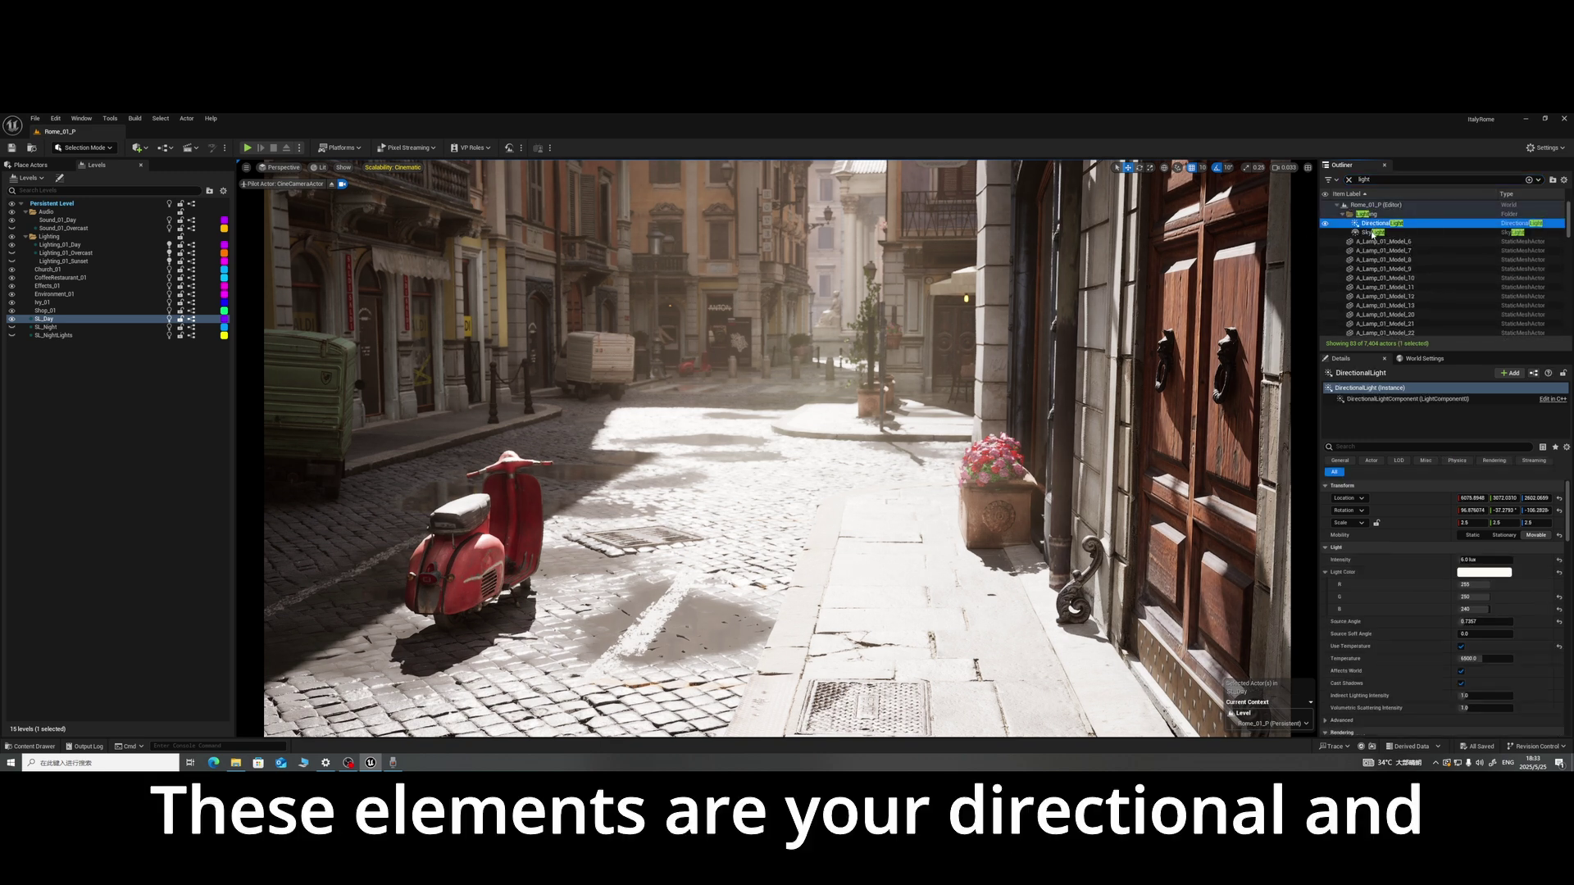
ctrl+click(1373, 233)
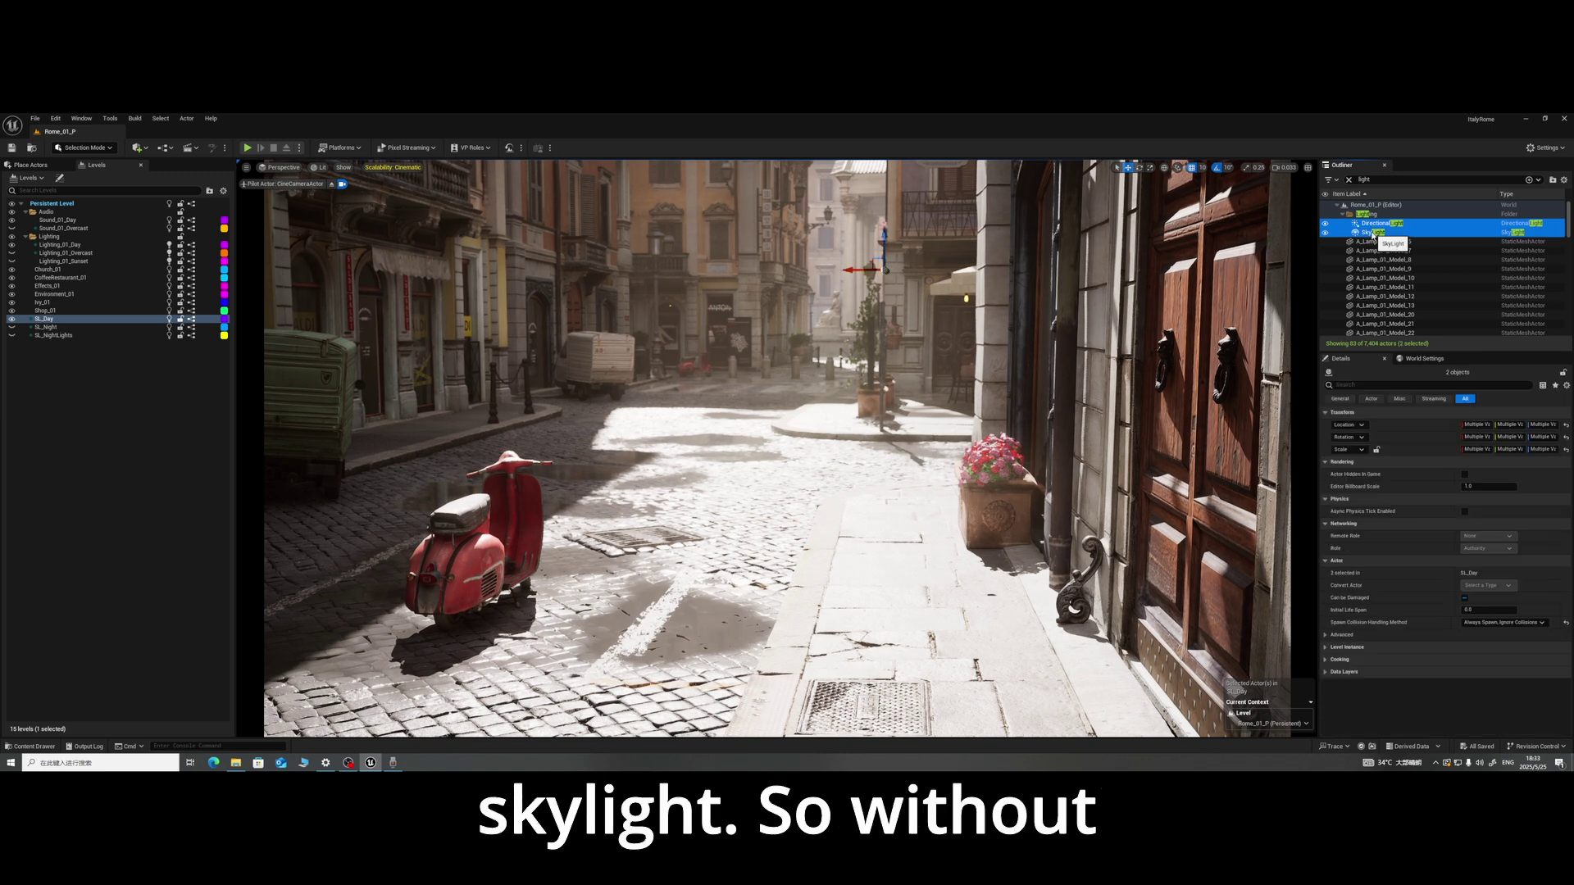
click(1325, 224)
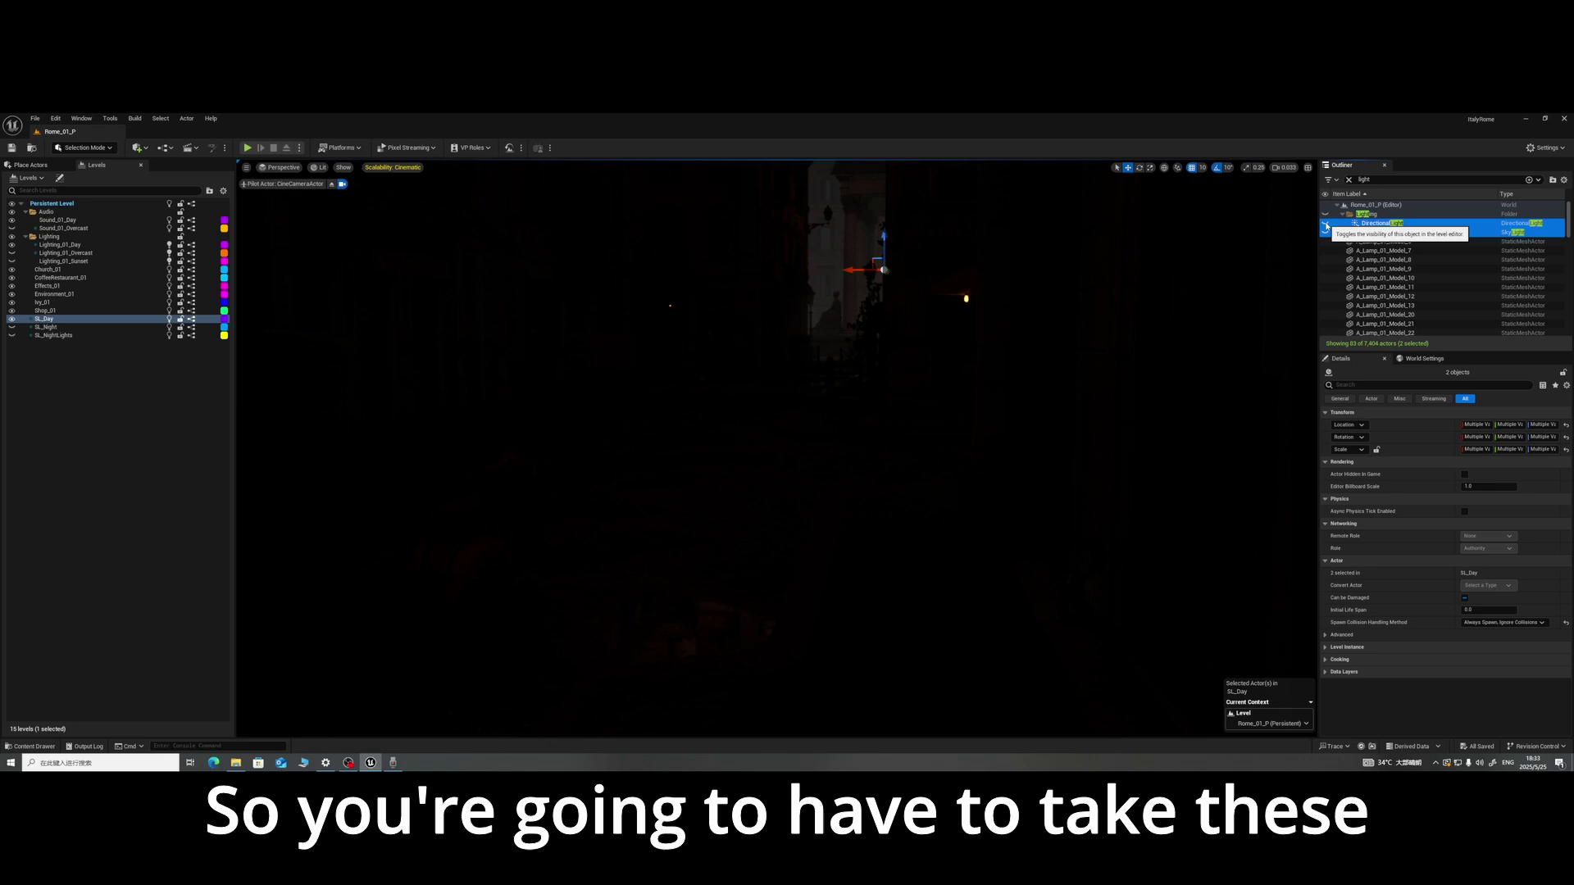
click(1325, 225)
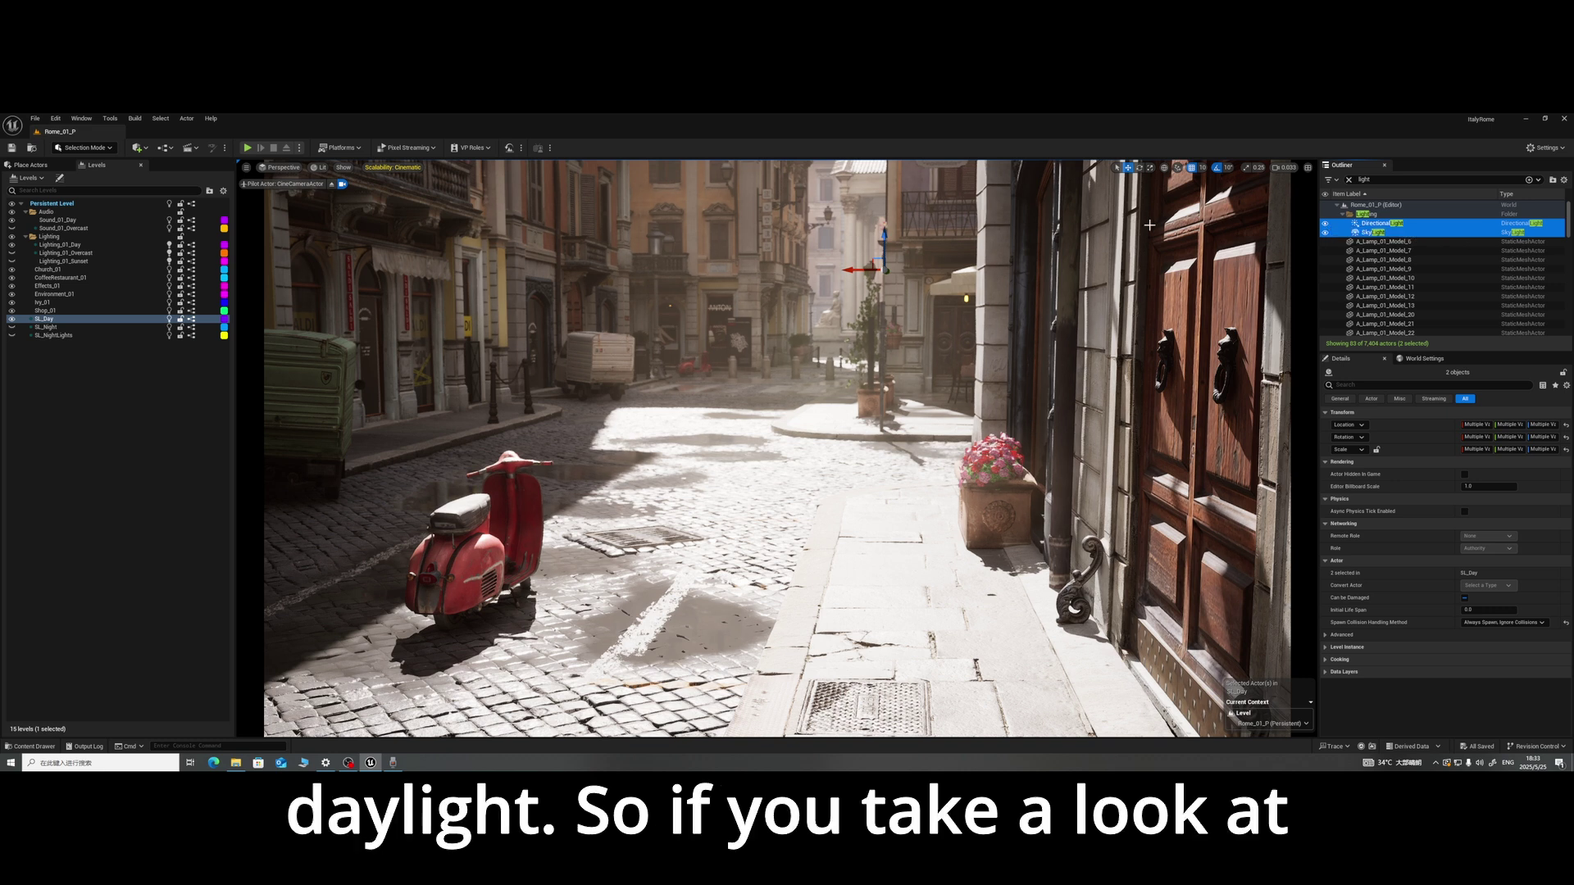
Step: Bring up the Levels list and highlight the existing levels from the Audio folder through Shop_01
click(87, 120)
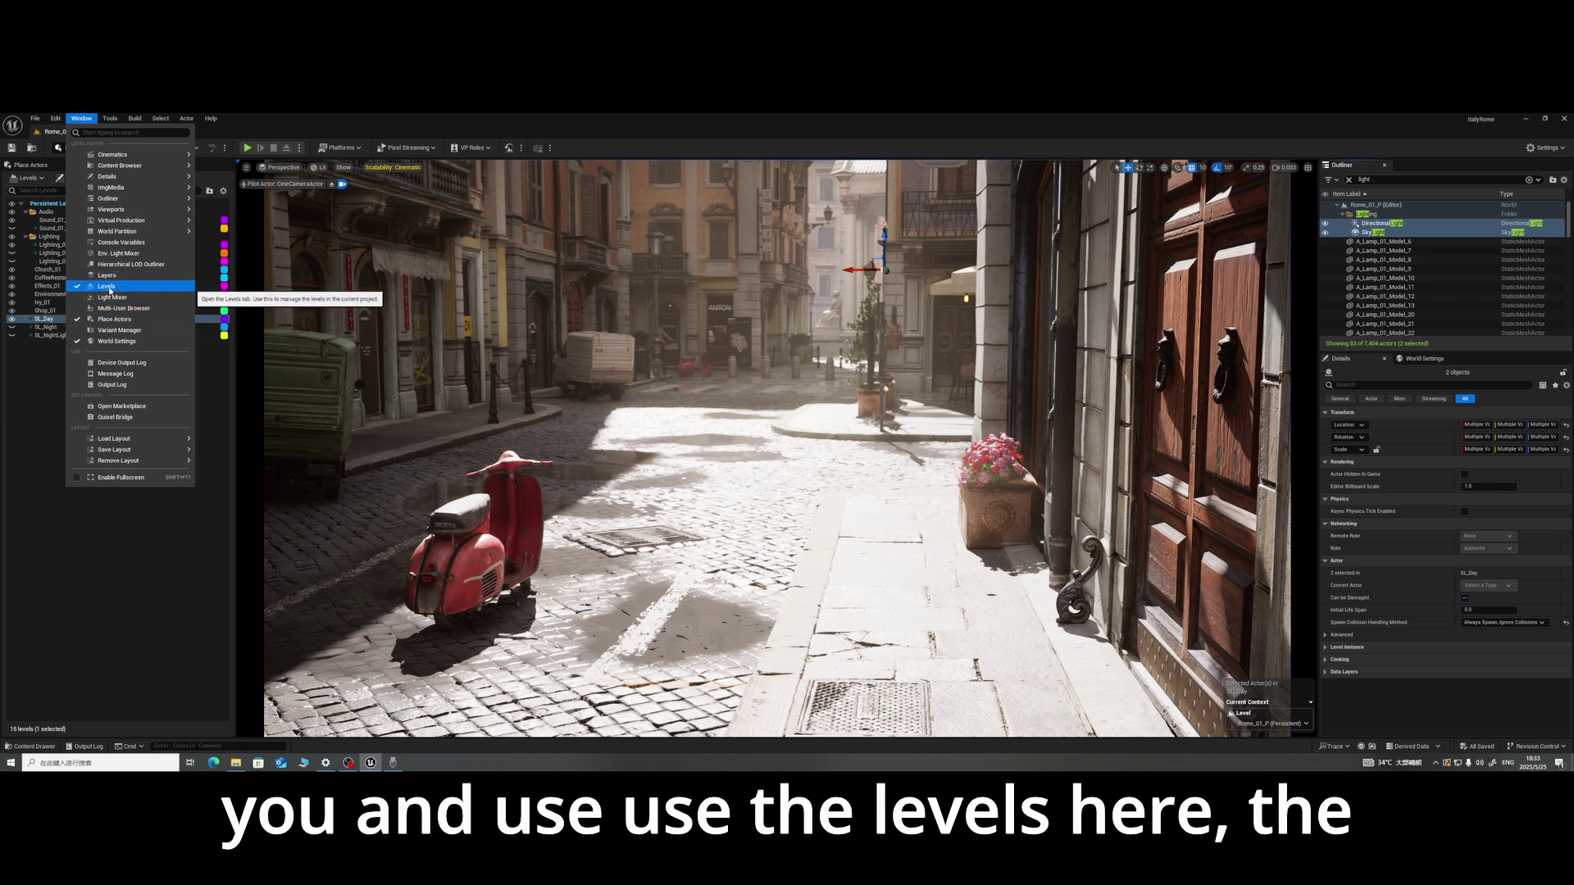
click(107, 293)
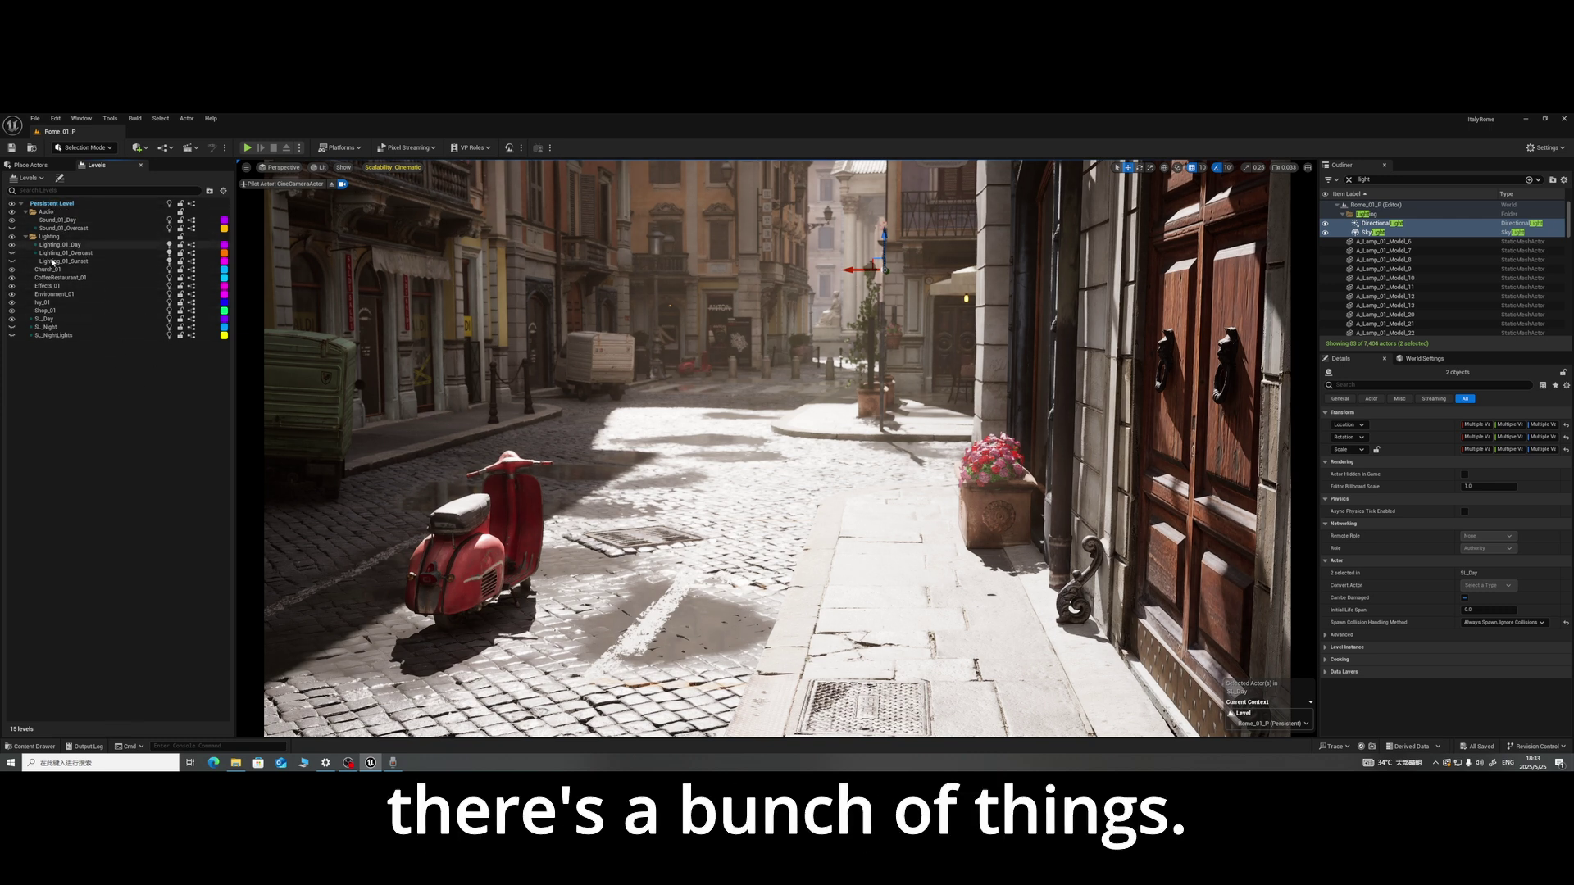
click(58, 212)
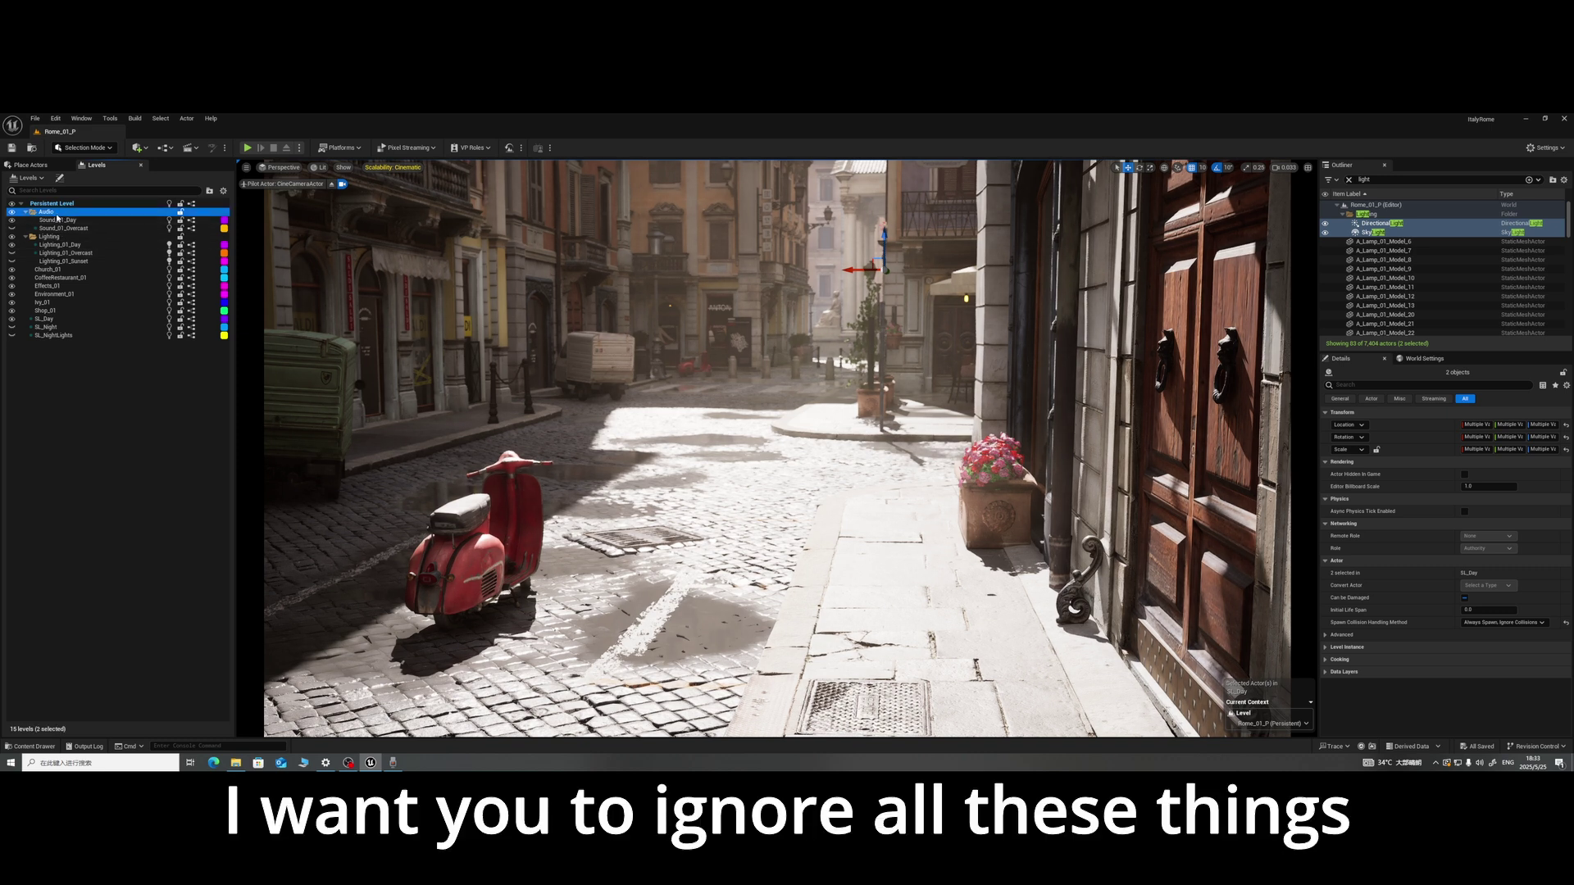
shift+click(51, 310)
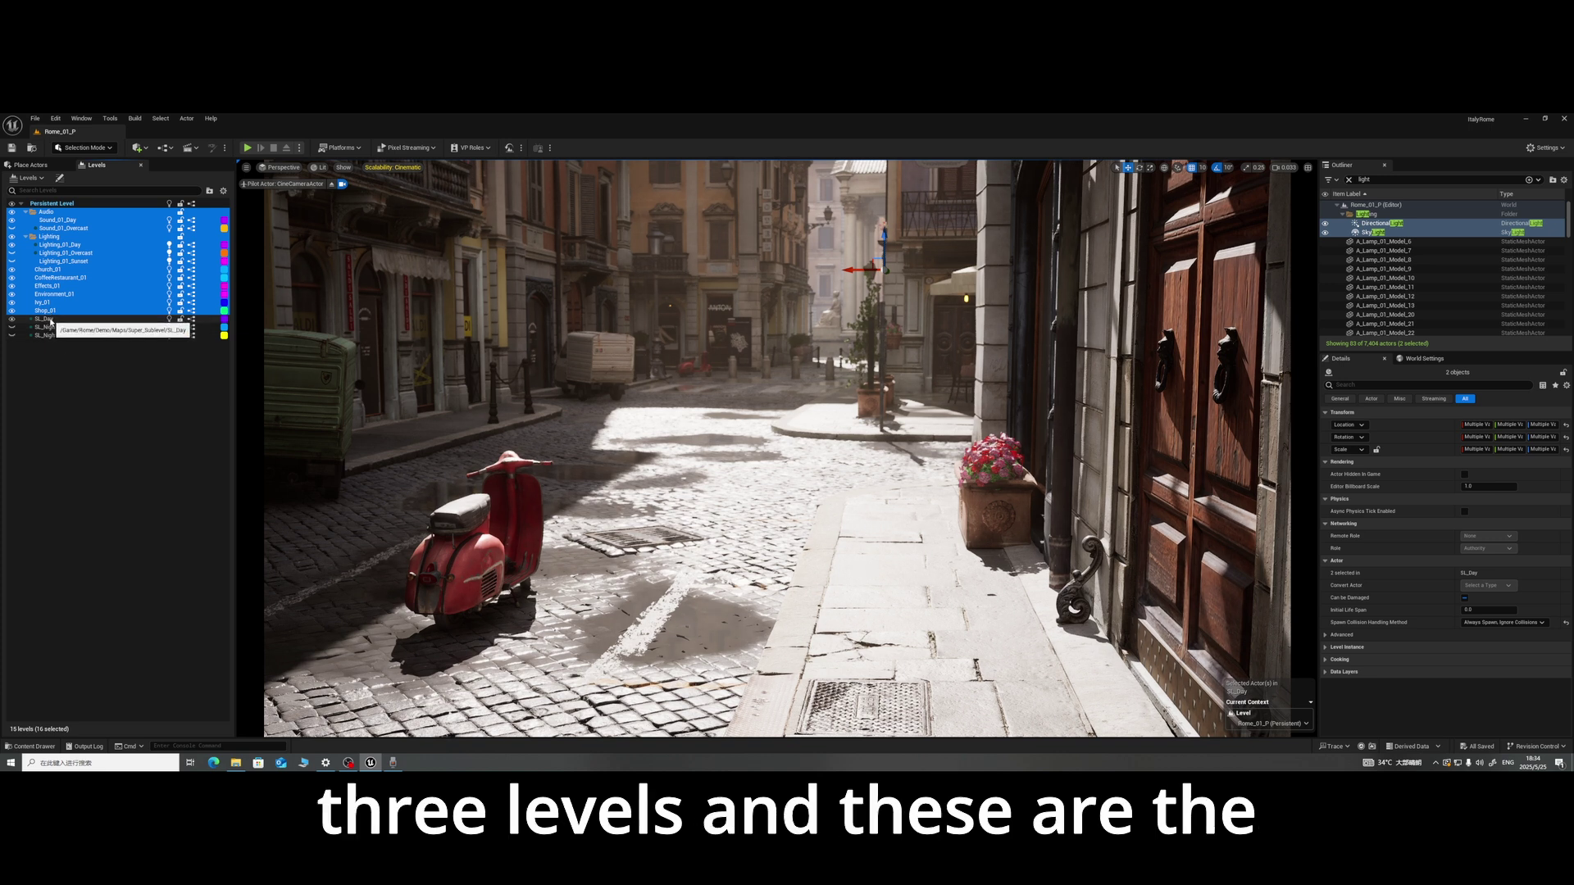
click(43, 327)
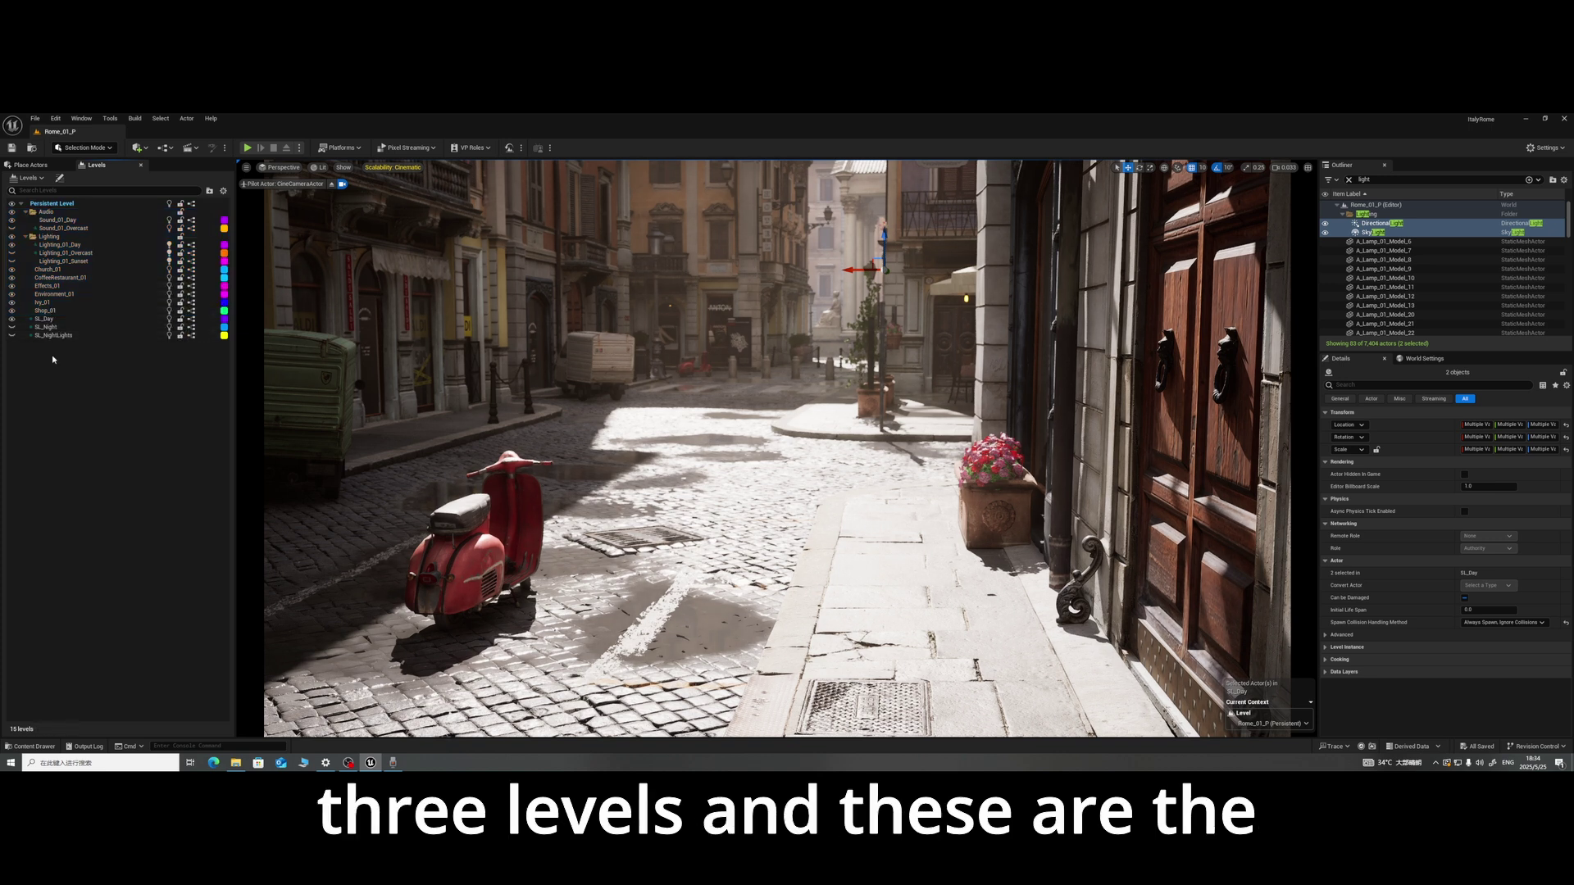
Step: Hide SL_Day and toggle the SL_Night and SL_NightLights sublevels to preview night lighting with and without lamps
click(12, 319)
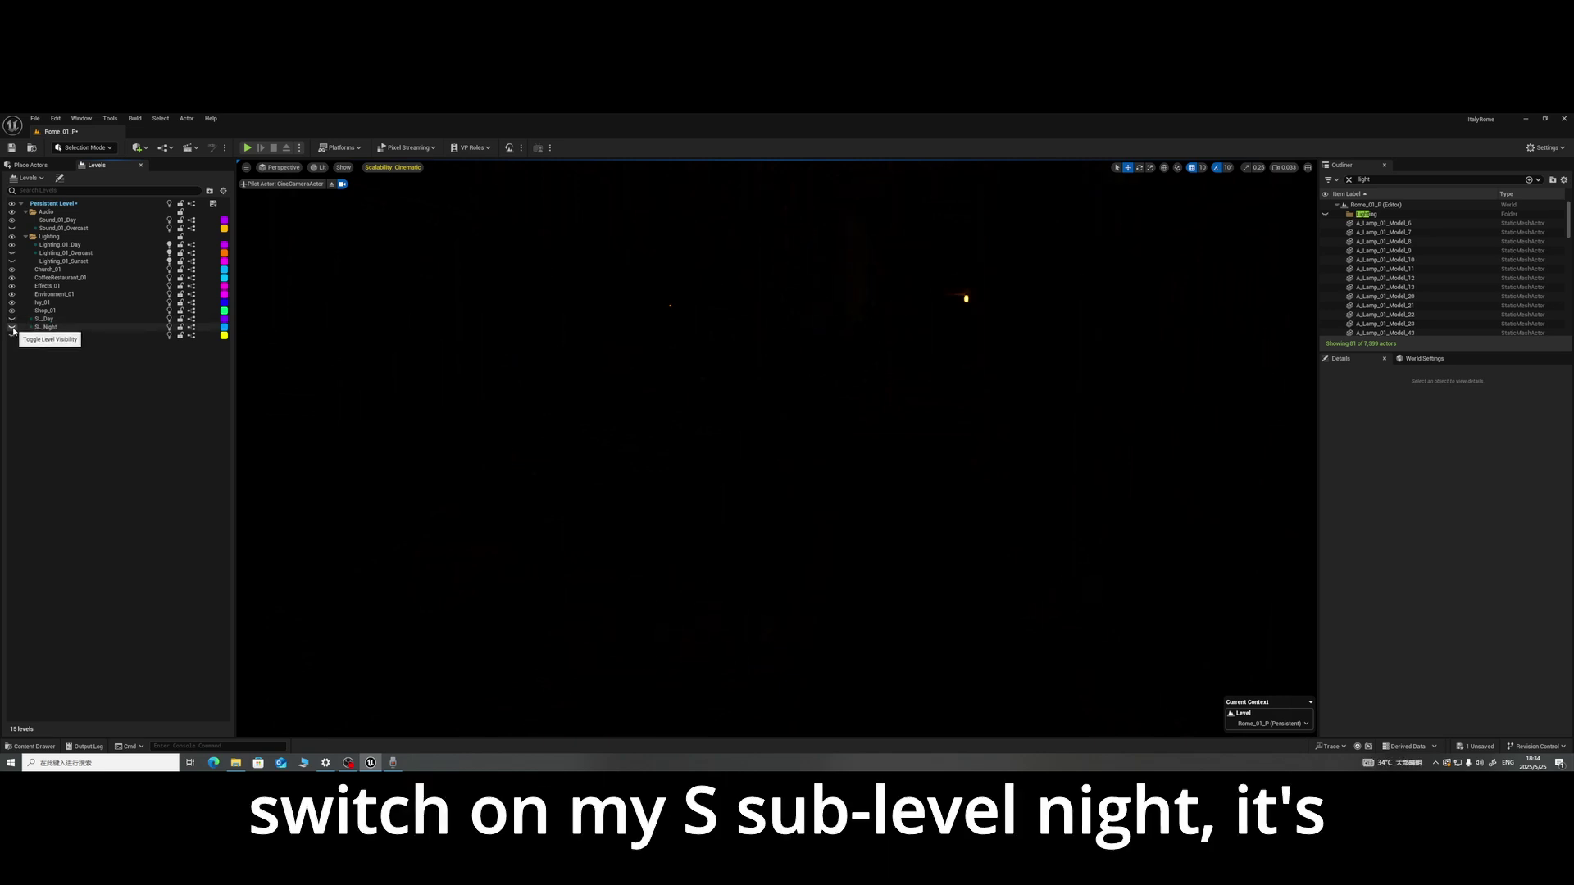
click(12, 328)
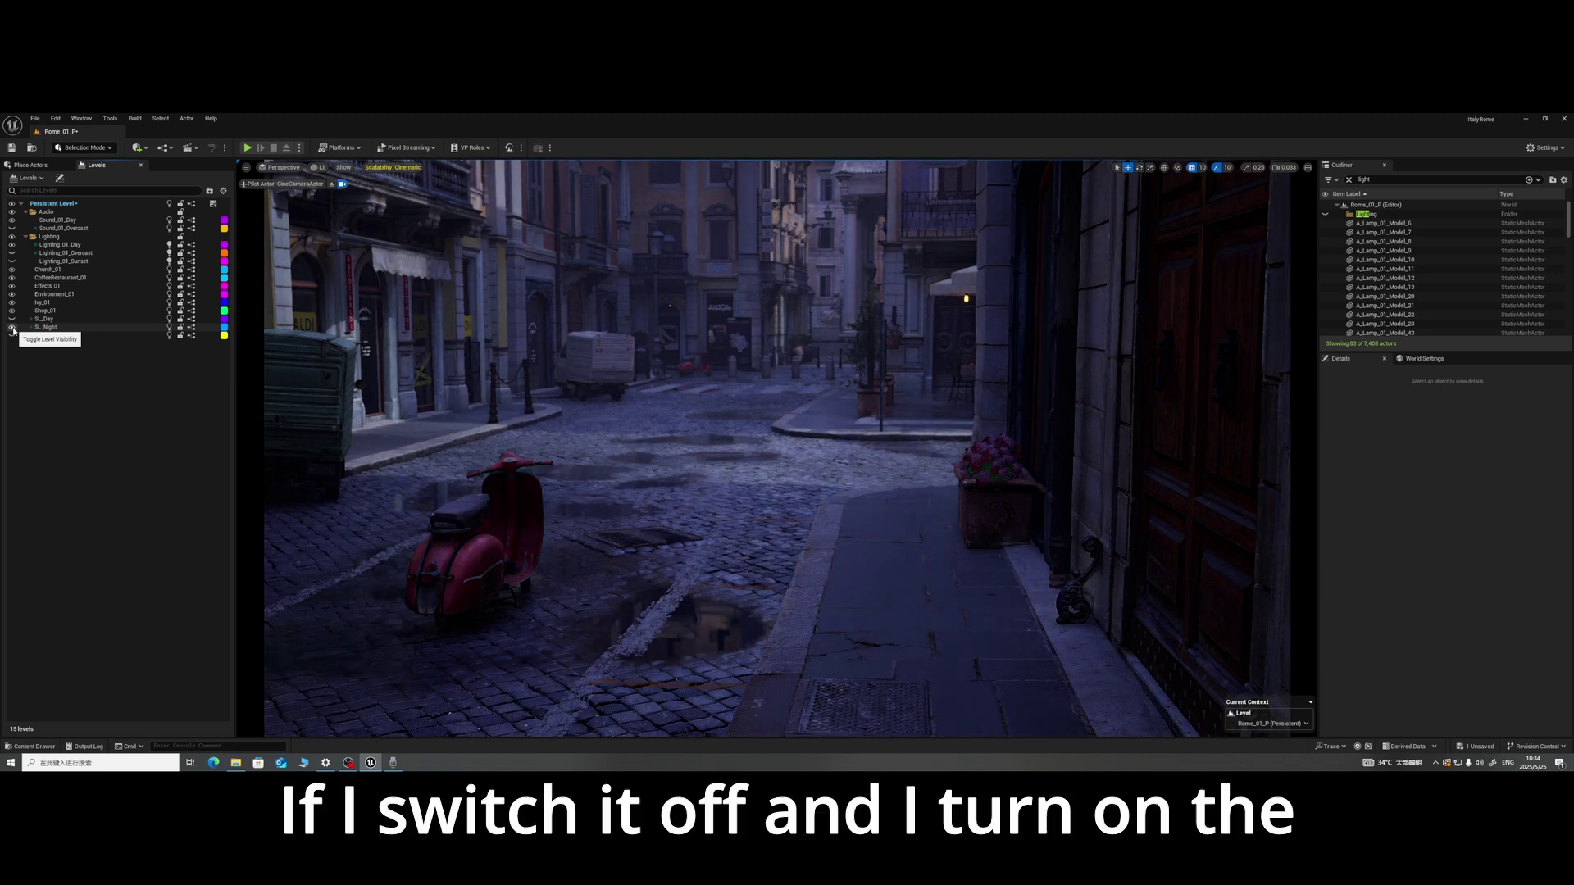
click(12, 329)
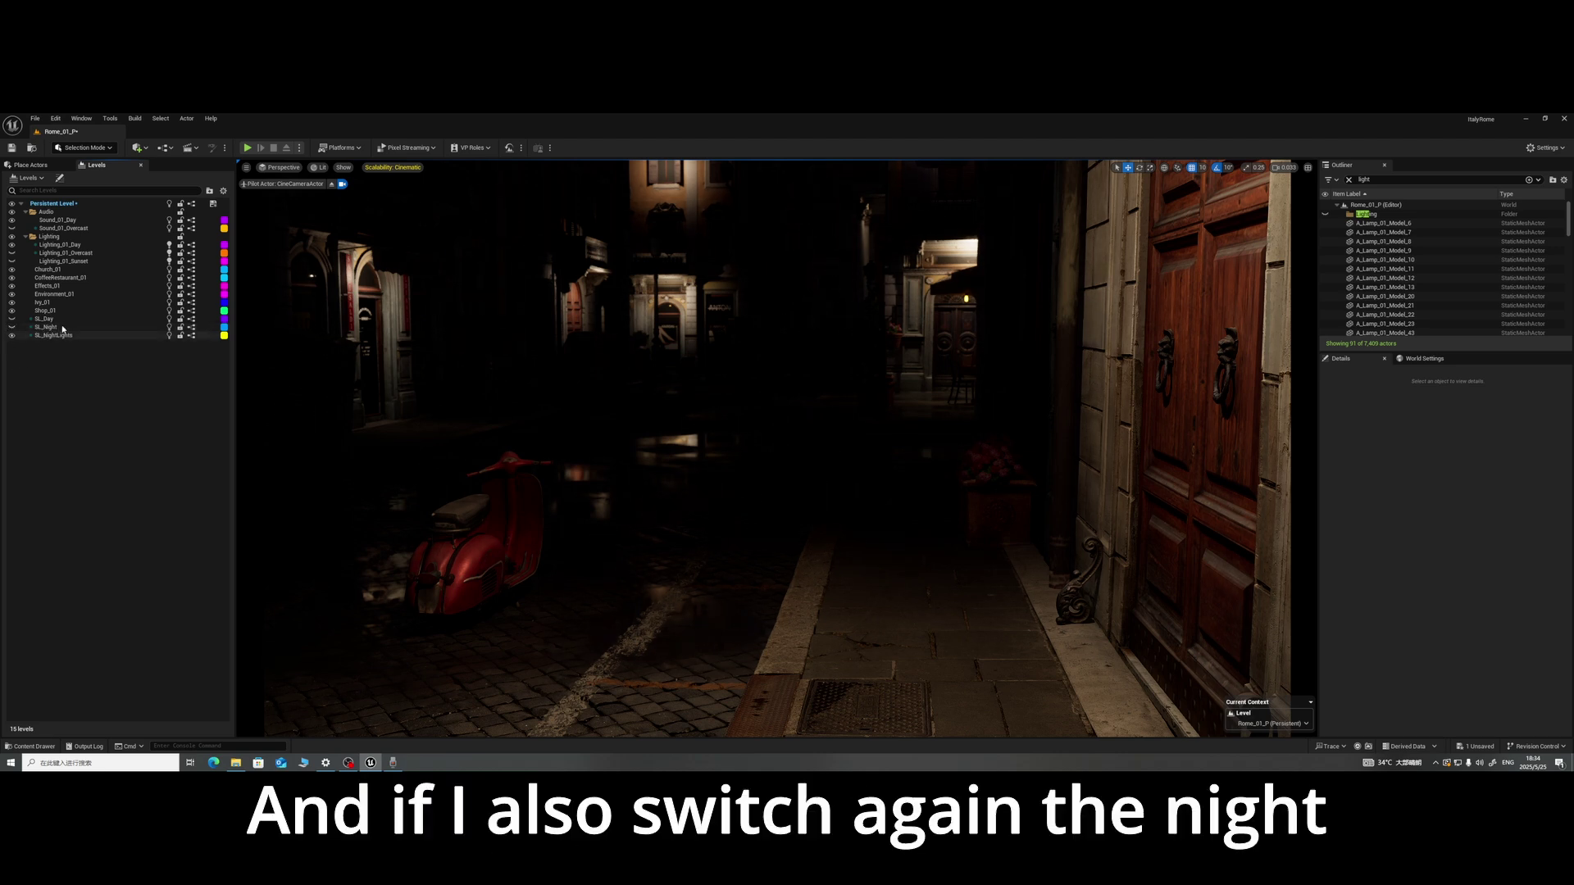
click(12, 327)
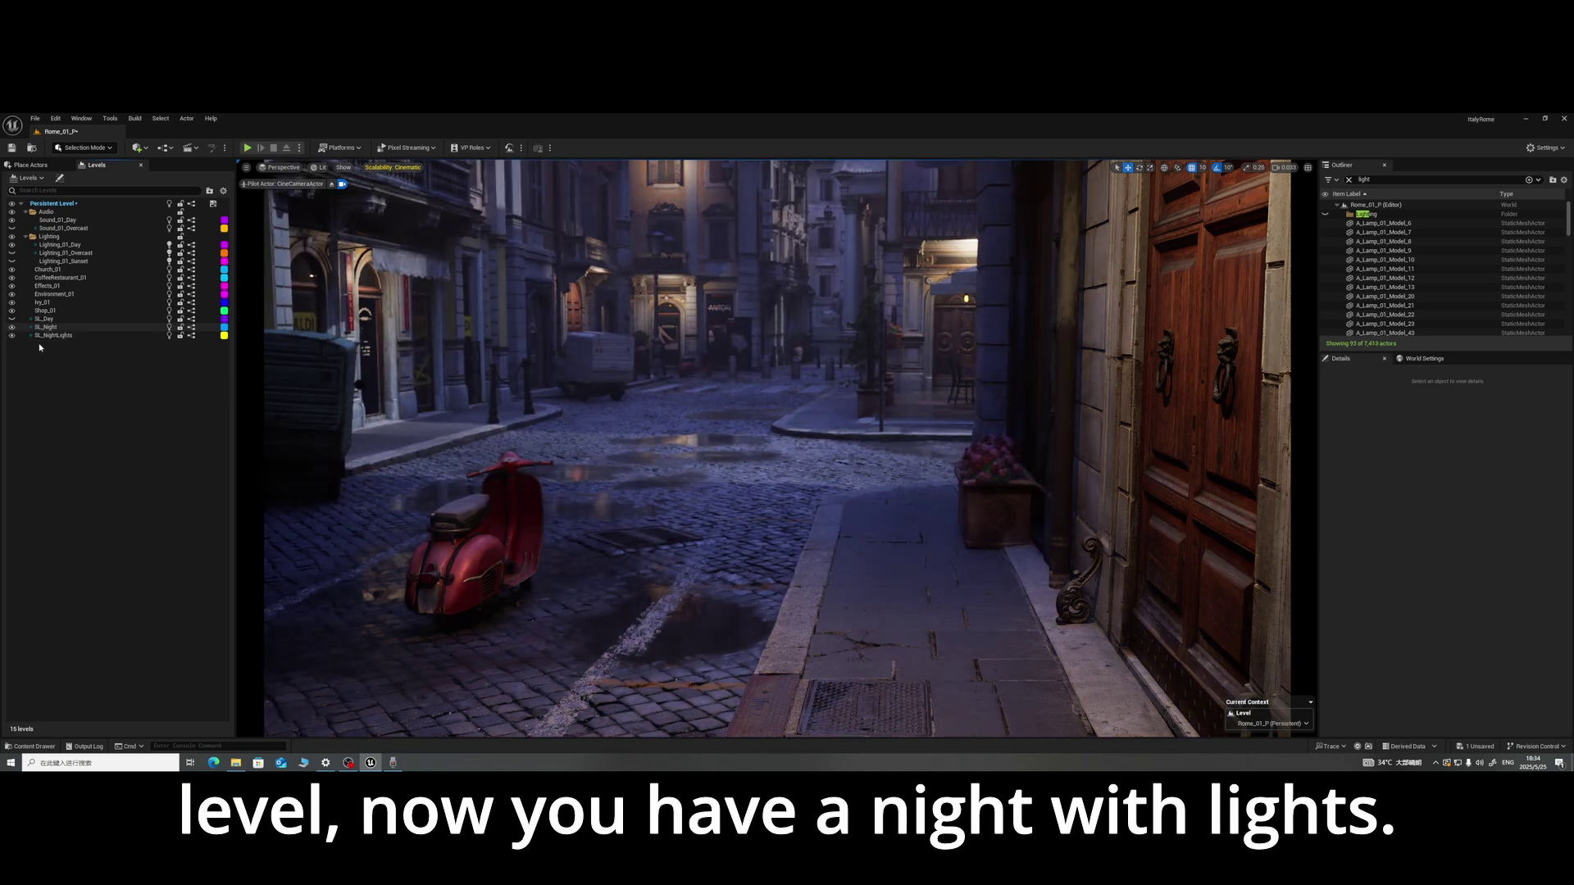
Step: Hide the two night sublevels and show SL_Day to return to the daytime scene
click(12, 335)
click(12, 336)
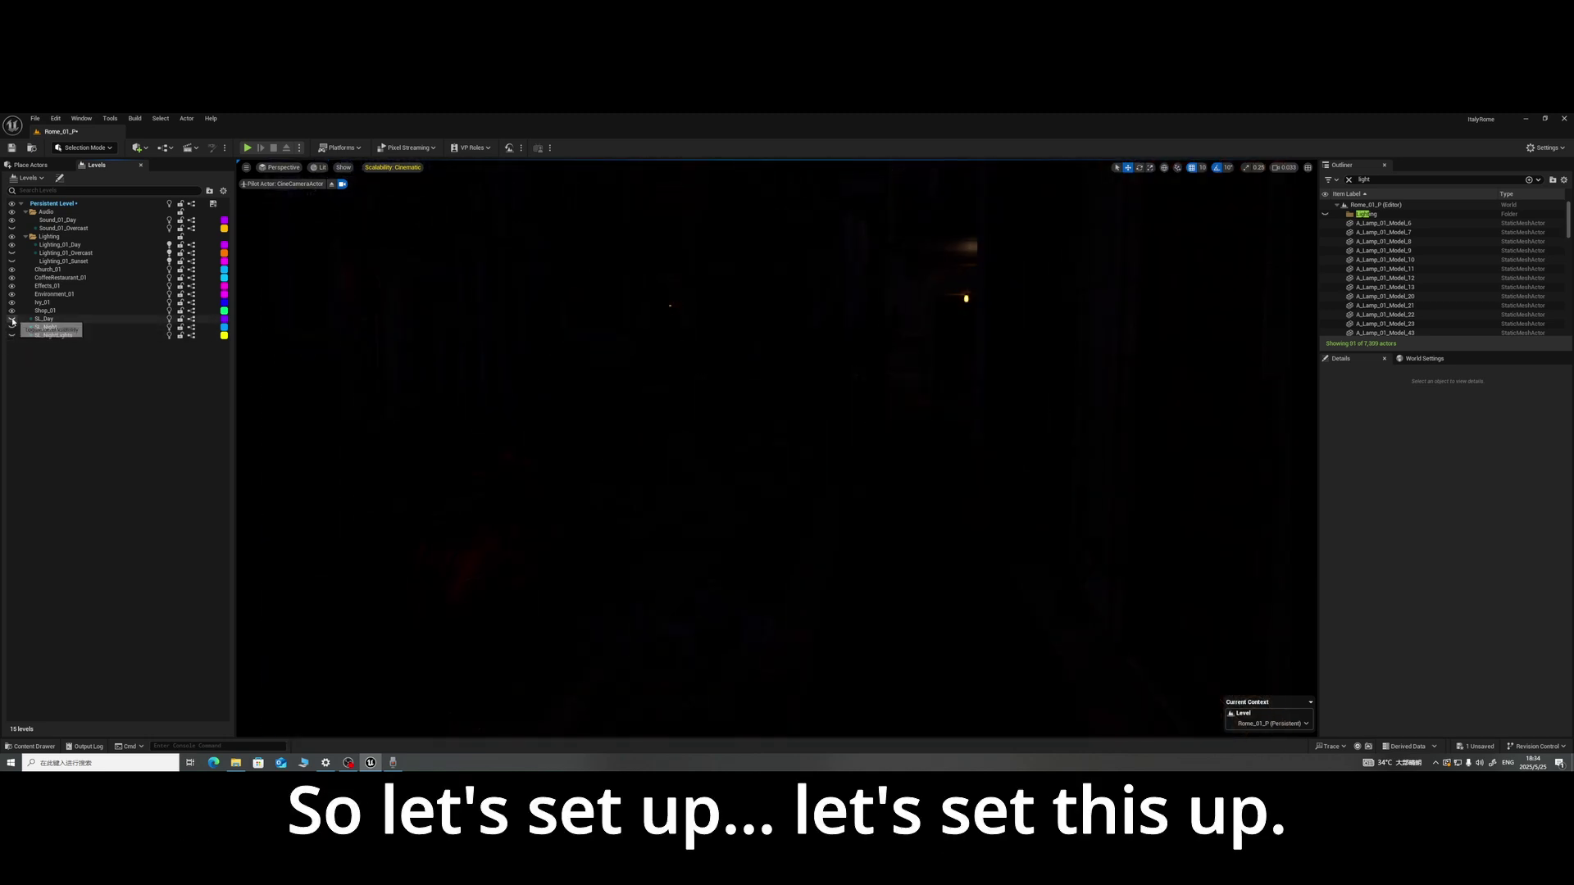
click(12, 319)
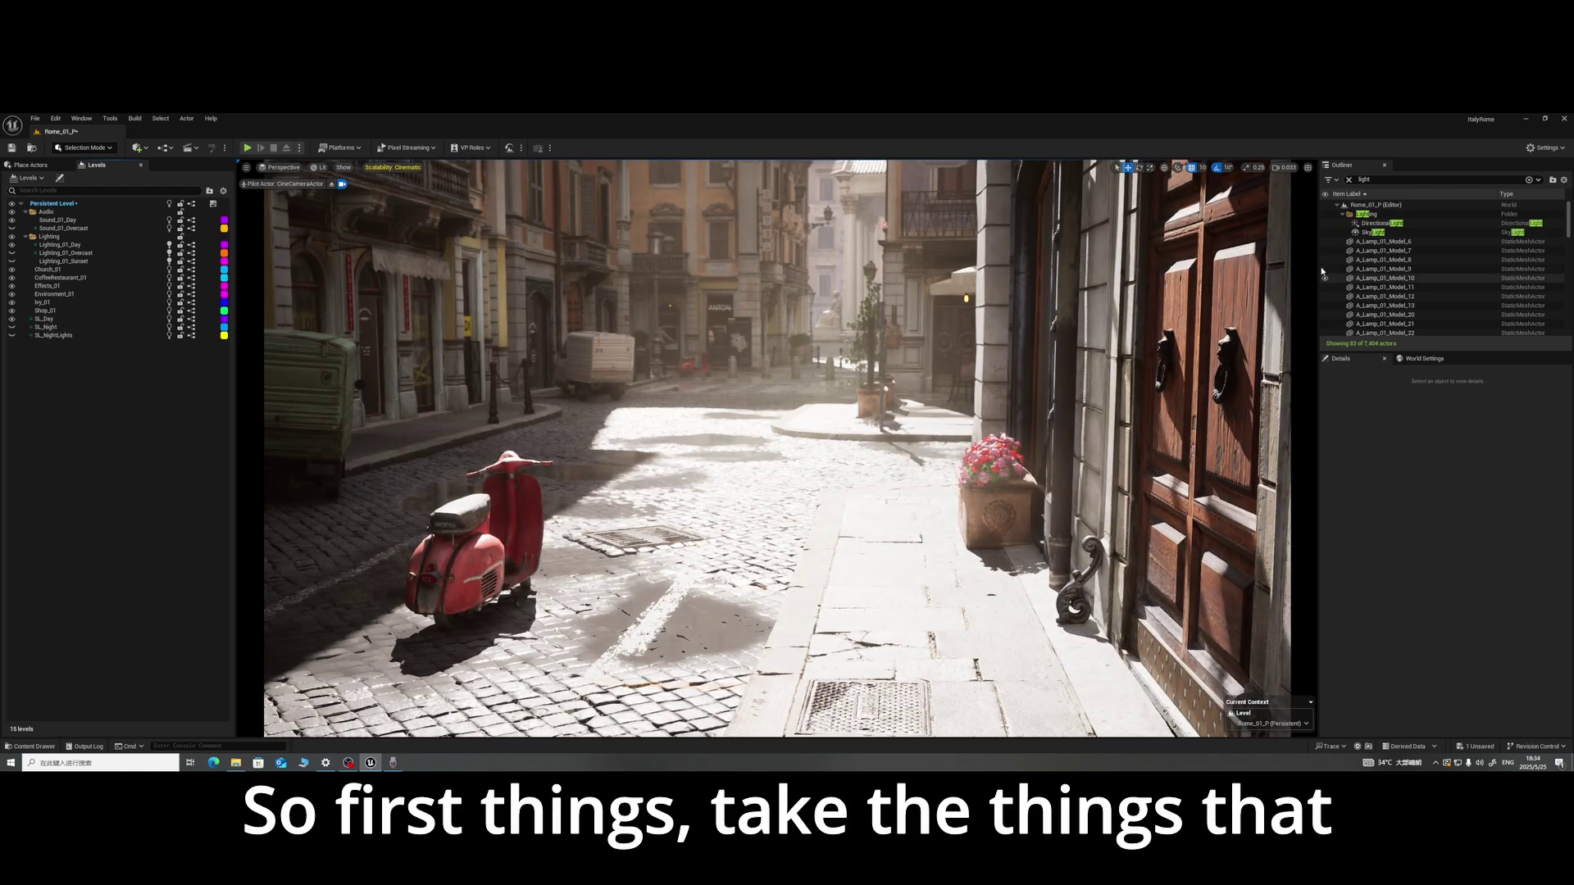
Step: Start creating a level from the DirectionalLight and SkyLight, browse to Rome/Demo/Maps/Super_Sublevel as its location, and cancel the save
click(1375, 224)
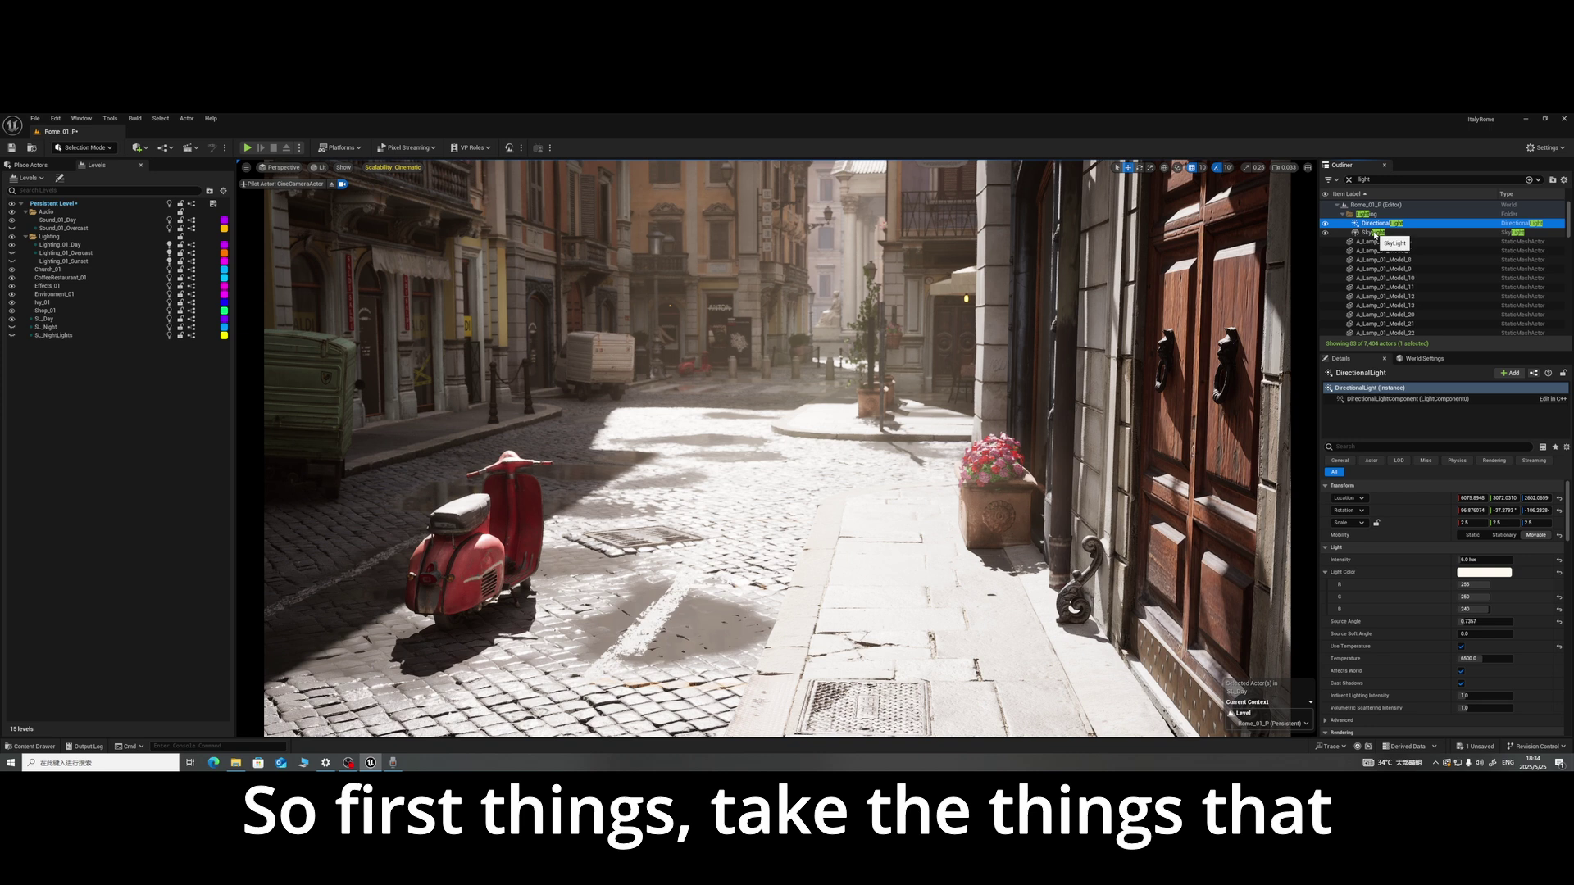
ctrl+click(1375, 233)
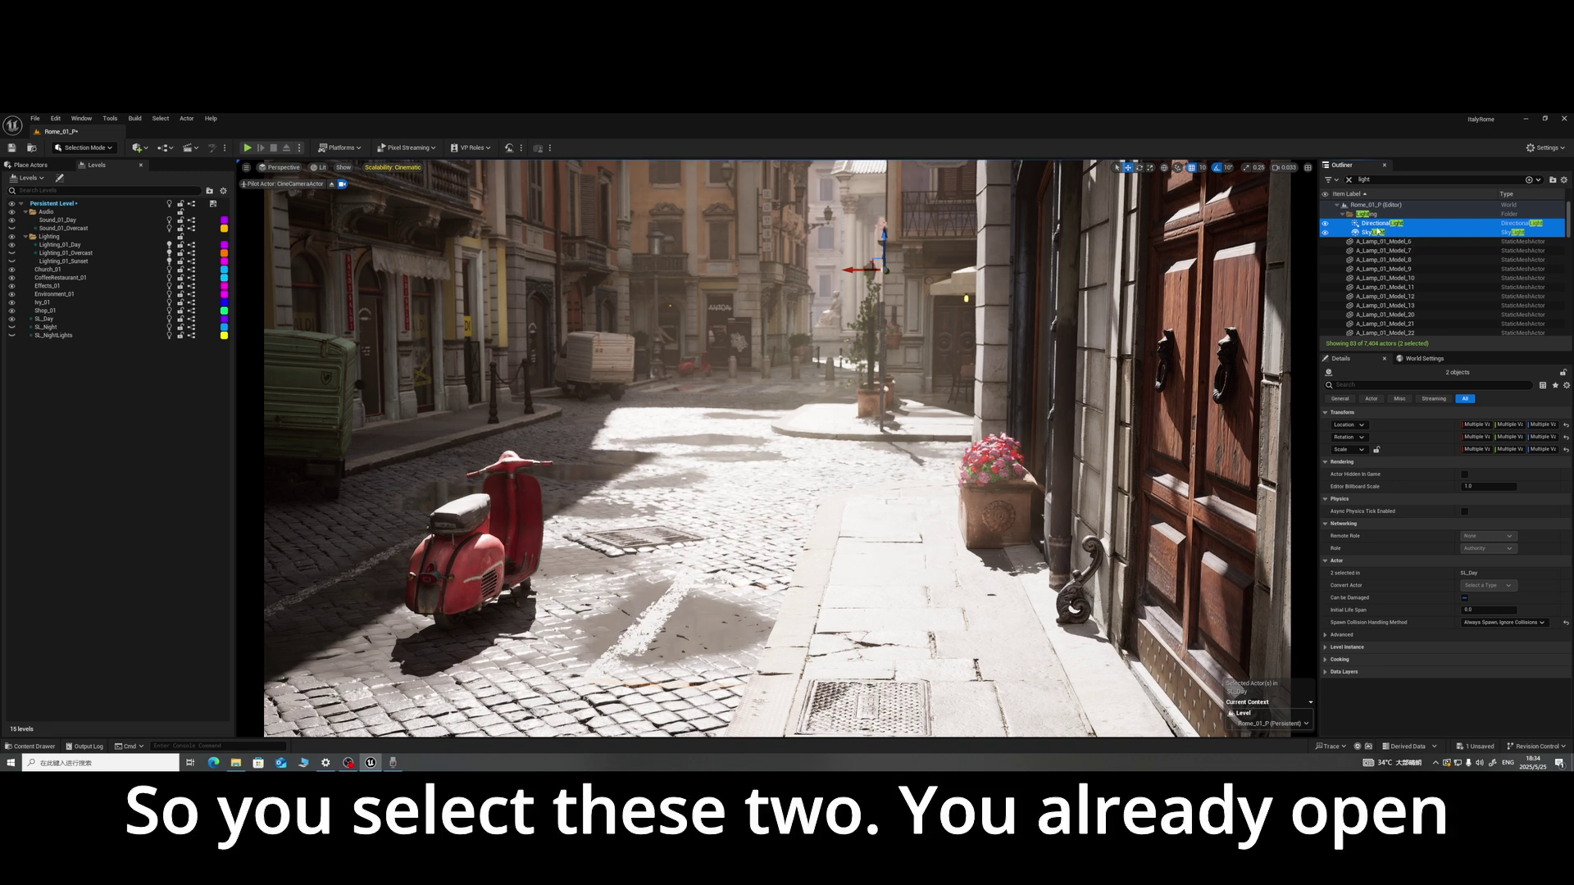
click(41, 179)
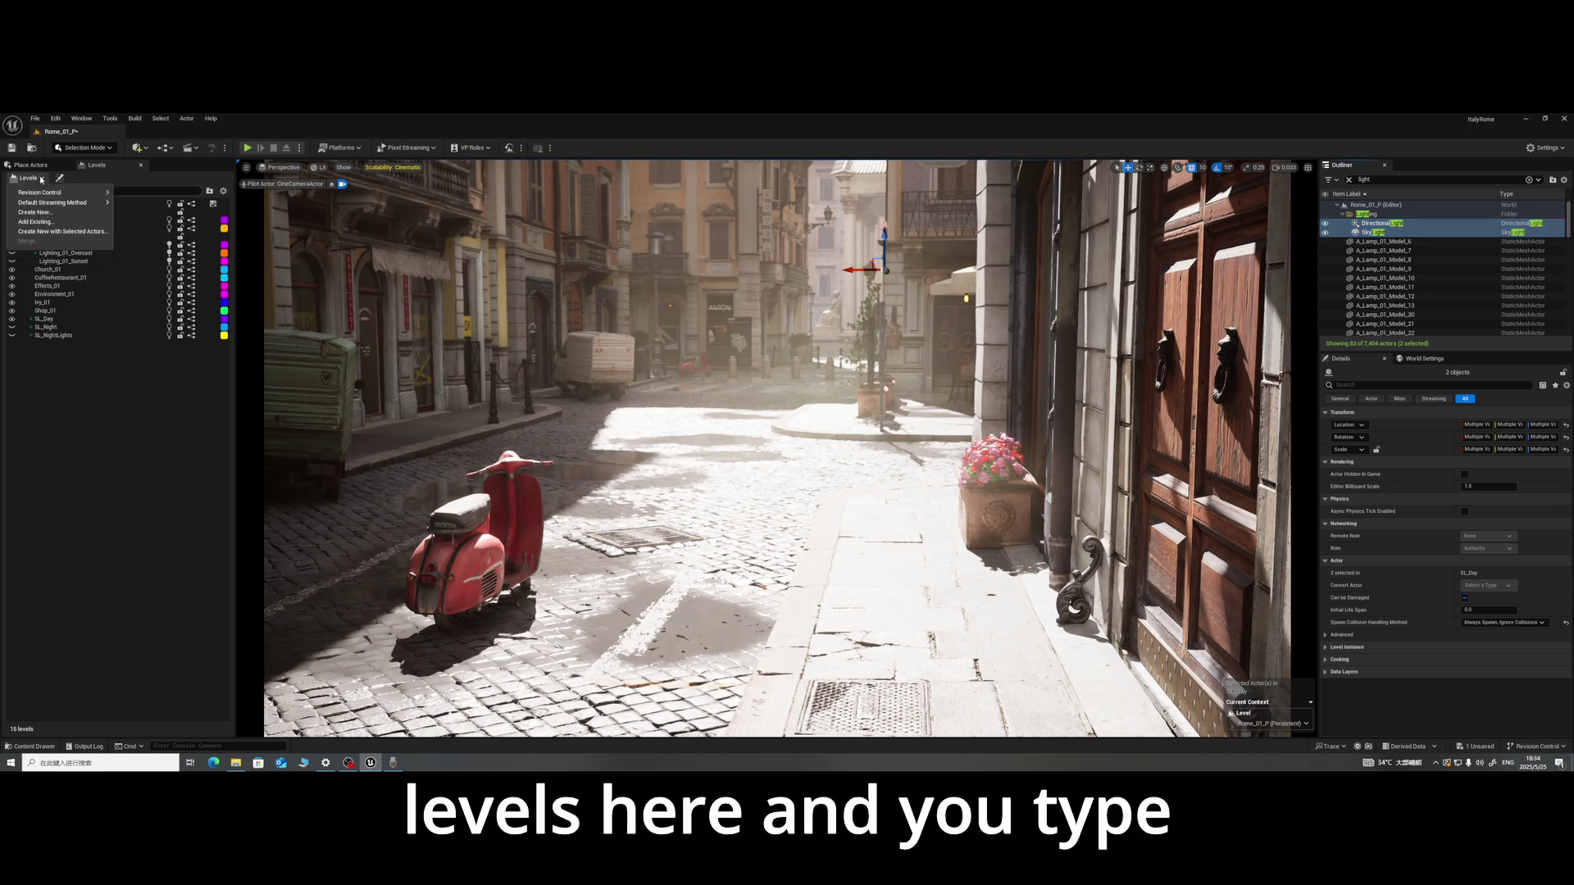
click(47, 232)
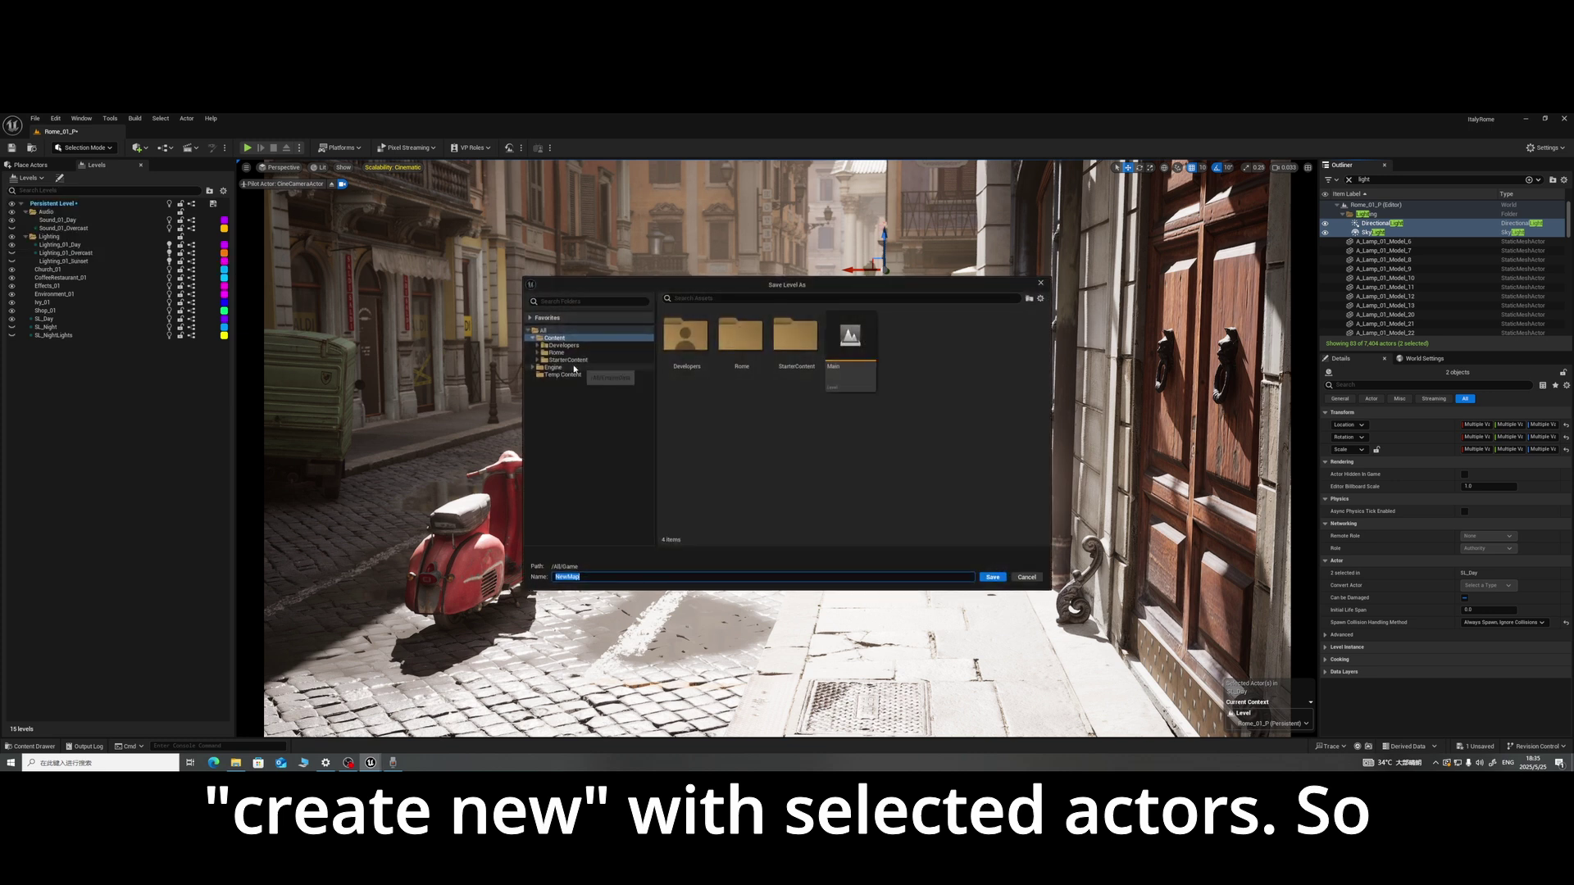
click(557, 352)
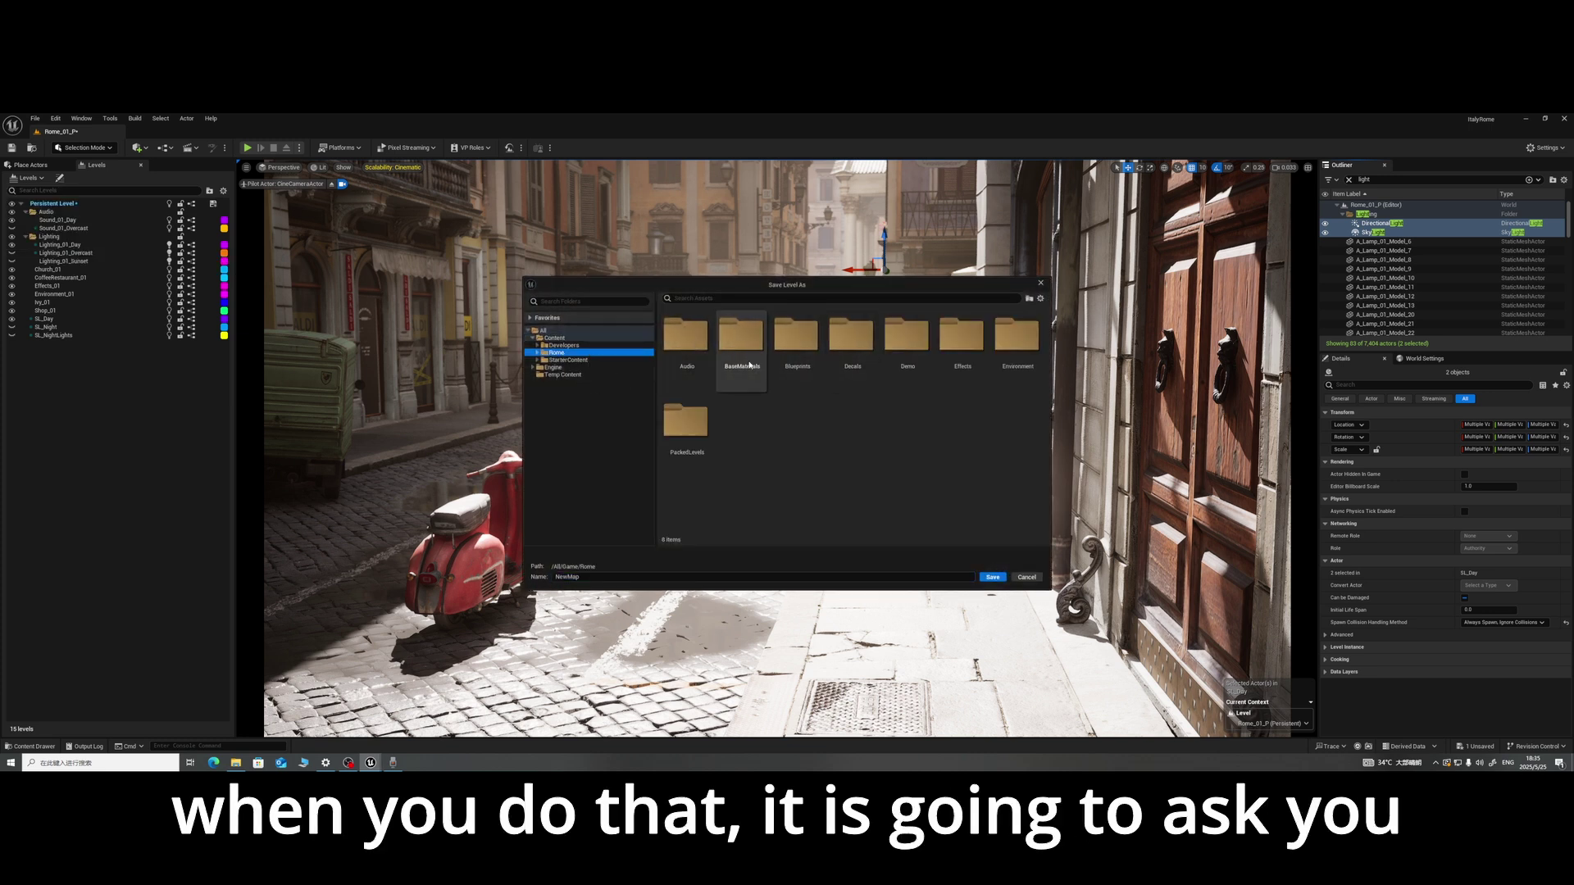
double_click(892, 347)
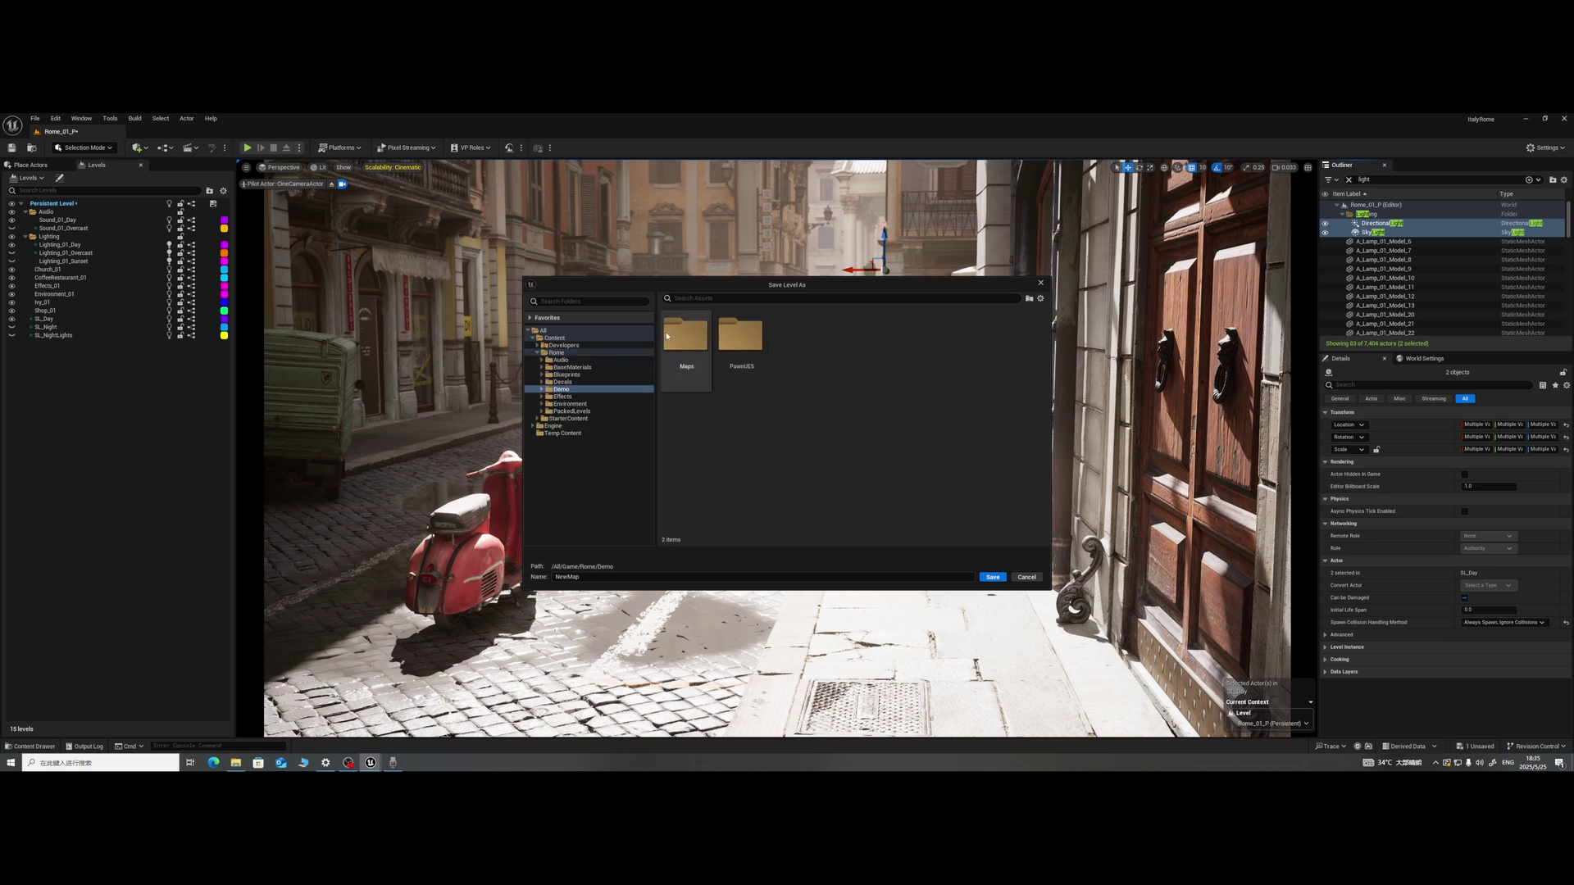
double_click(683, 333)
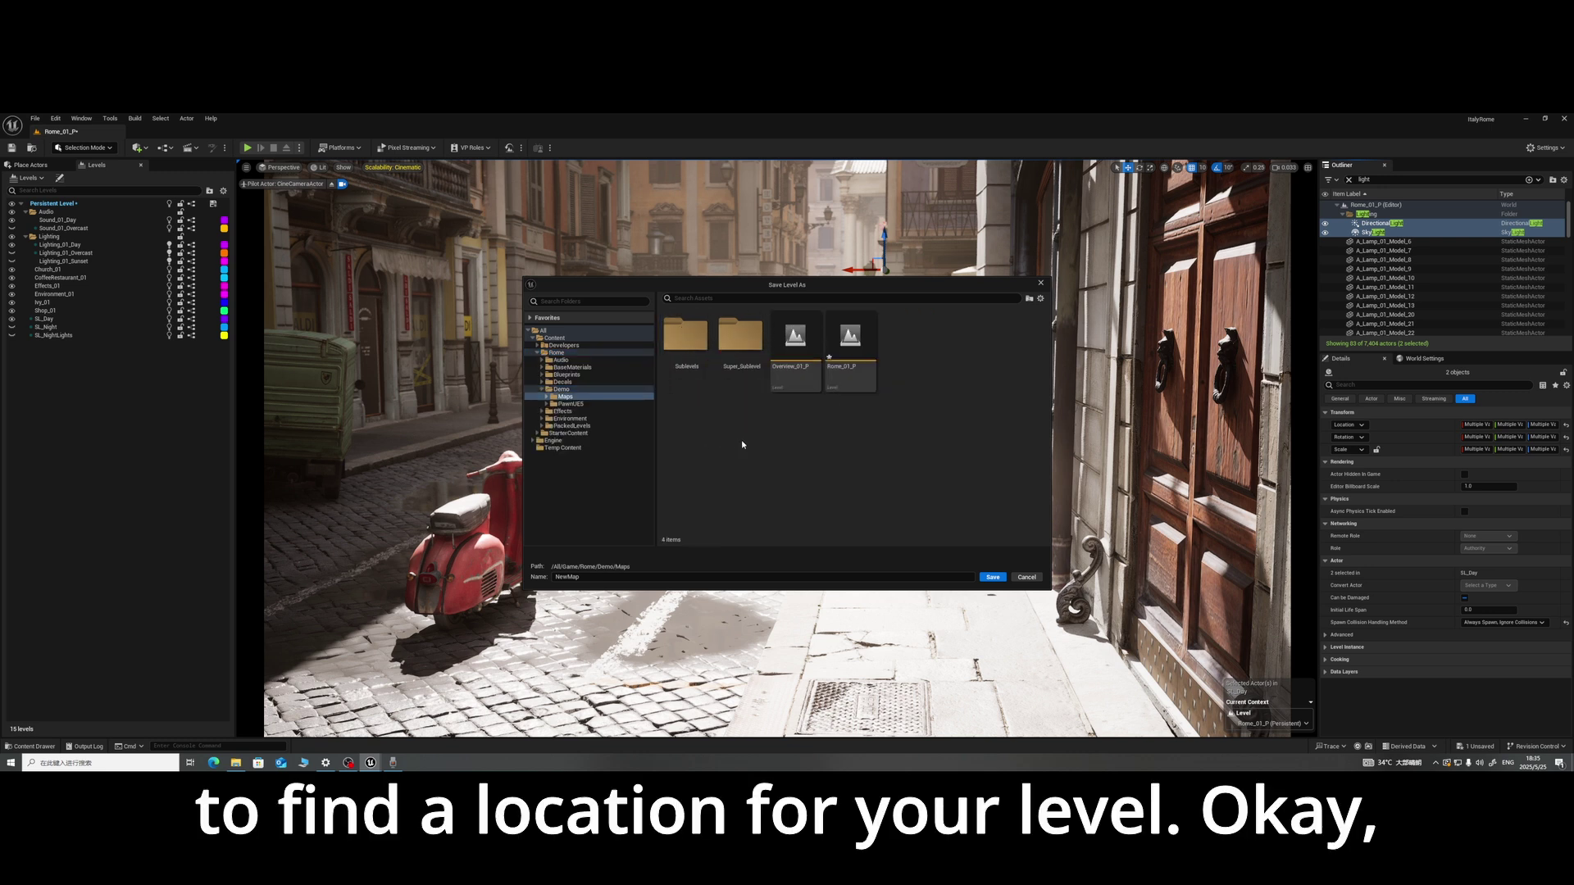
double_click(741, 337)
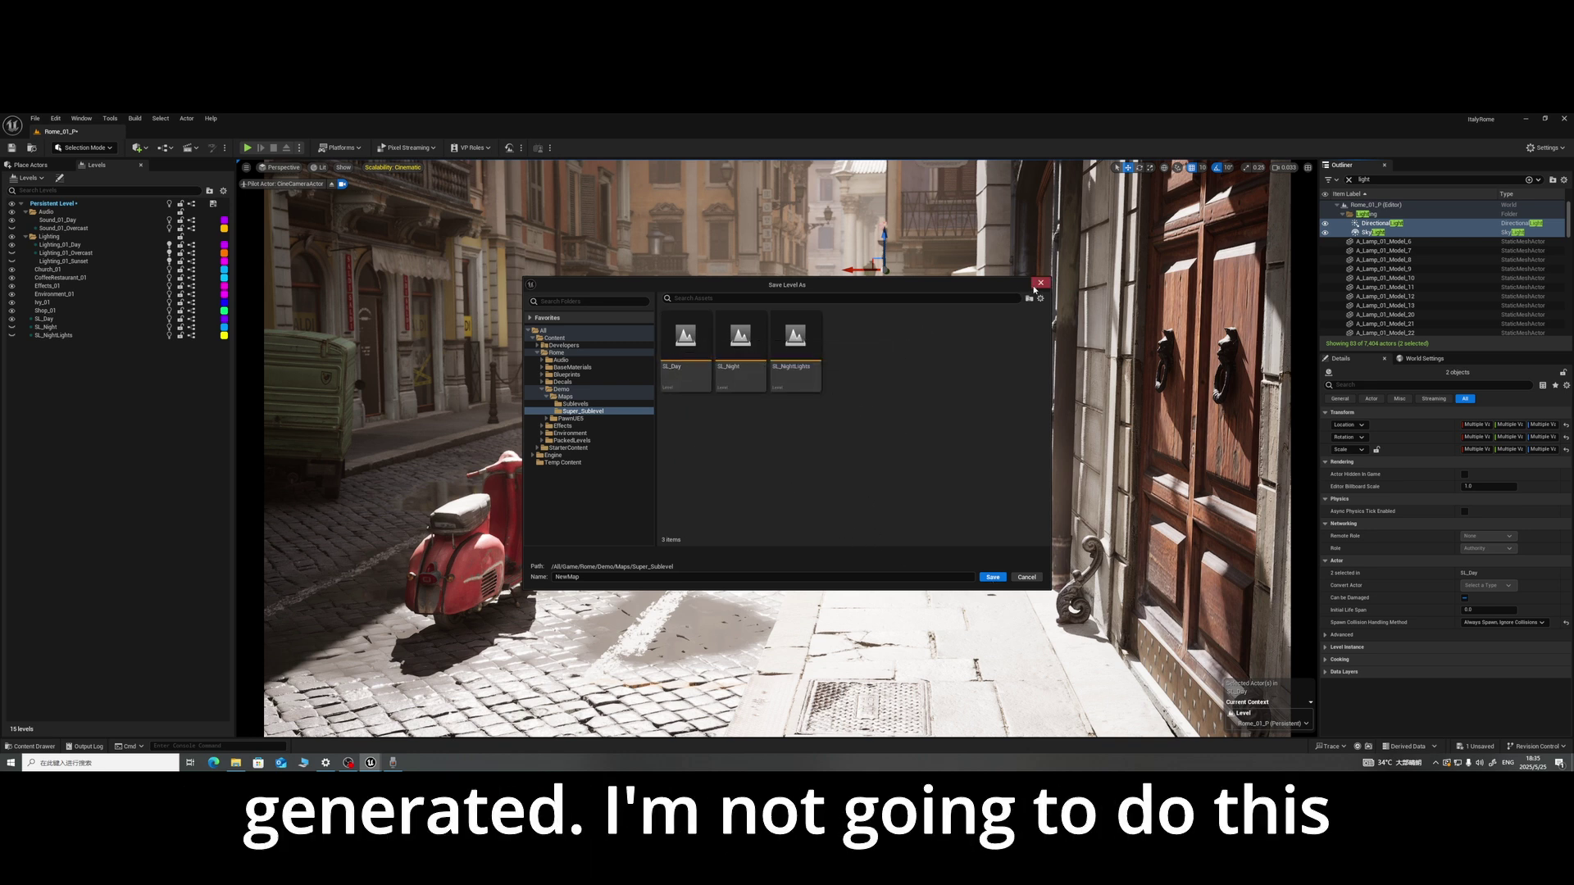
click(1026, 578)
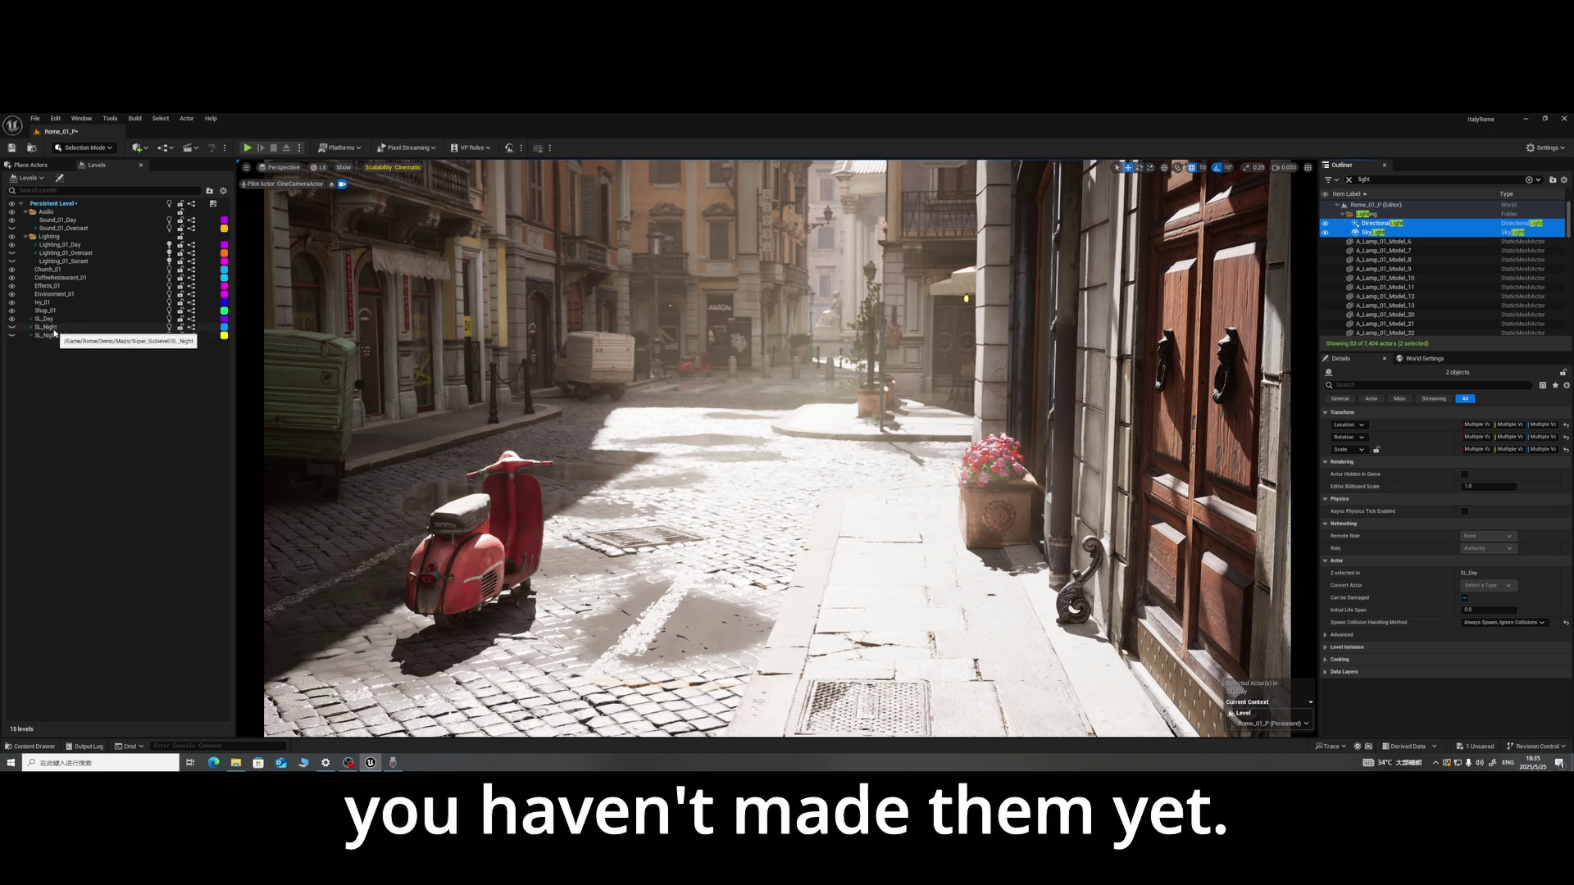
Step: Make SL_Day the current level and limit the Outliner to actors in the current level to inspect its lights
click(45, 318)
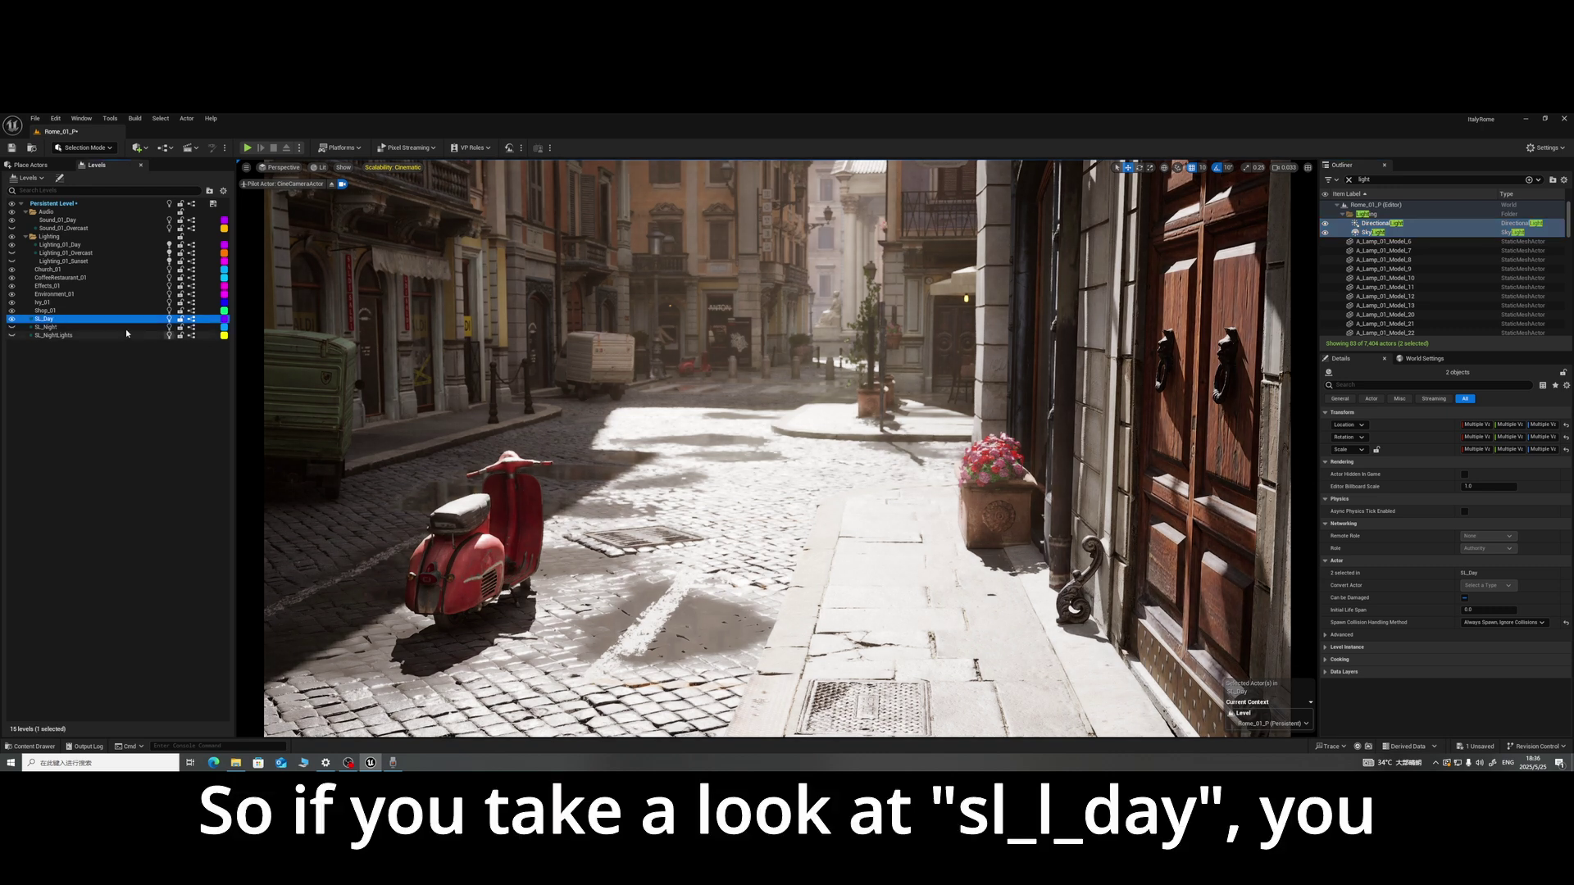
double_click(50, 319)
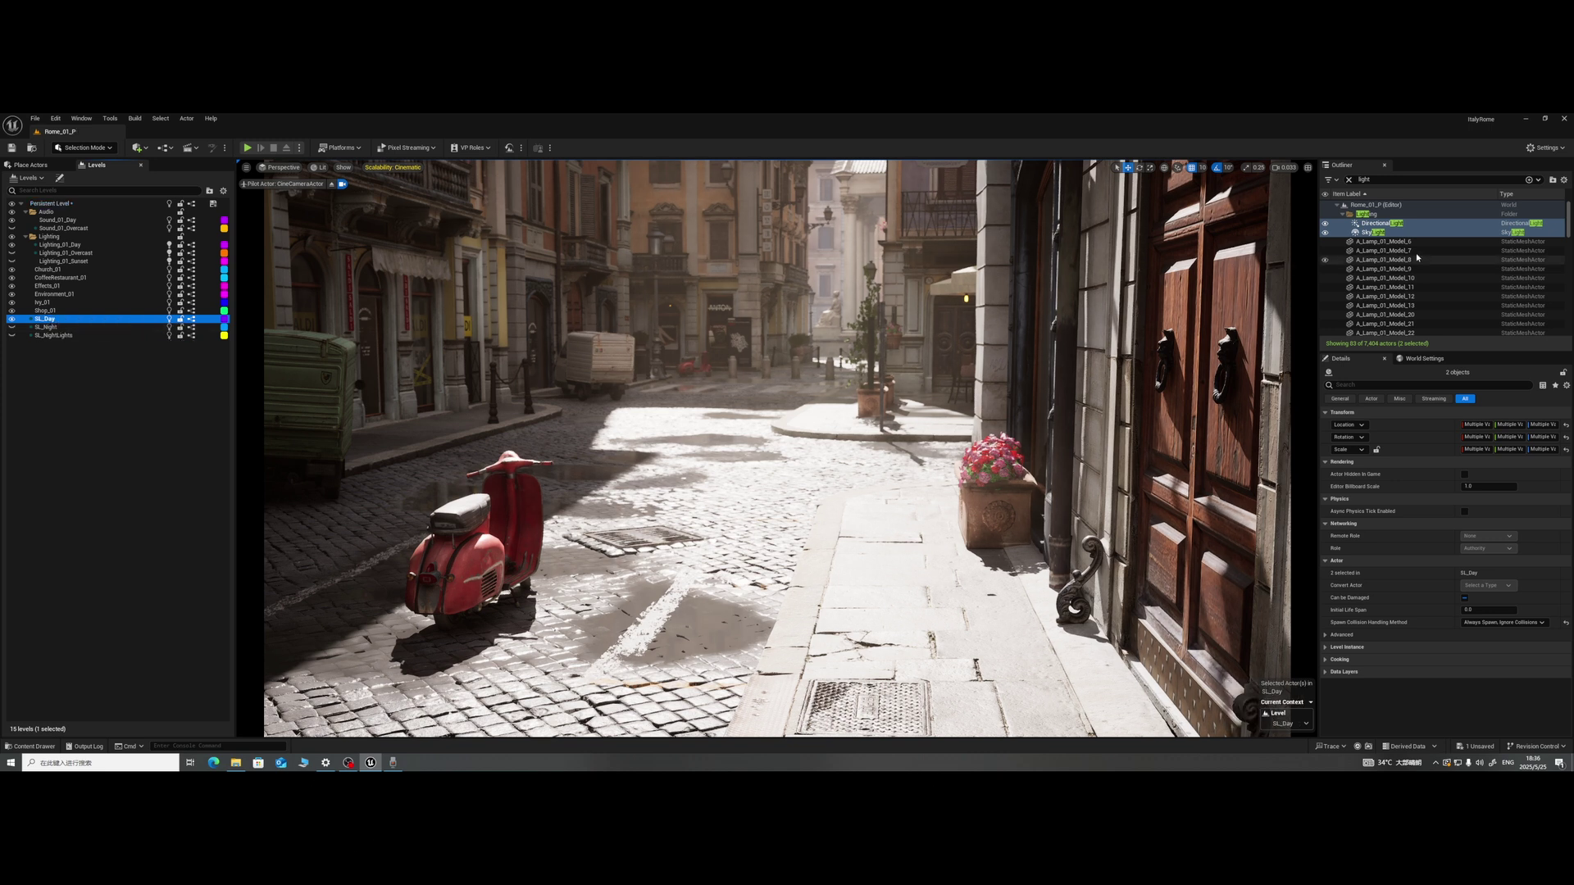
mouse_move(1565, 236)
mouse_down()
mouse_move(1563, 281)
mouse_move(1569, 227)
mouse_up()
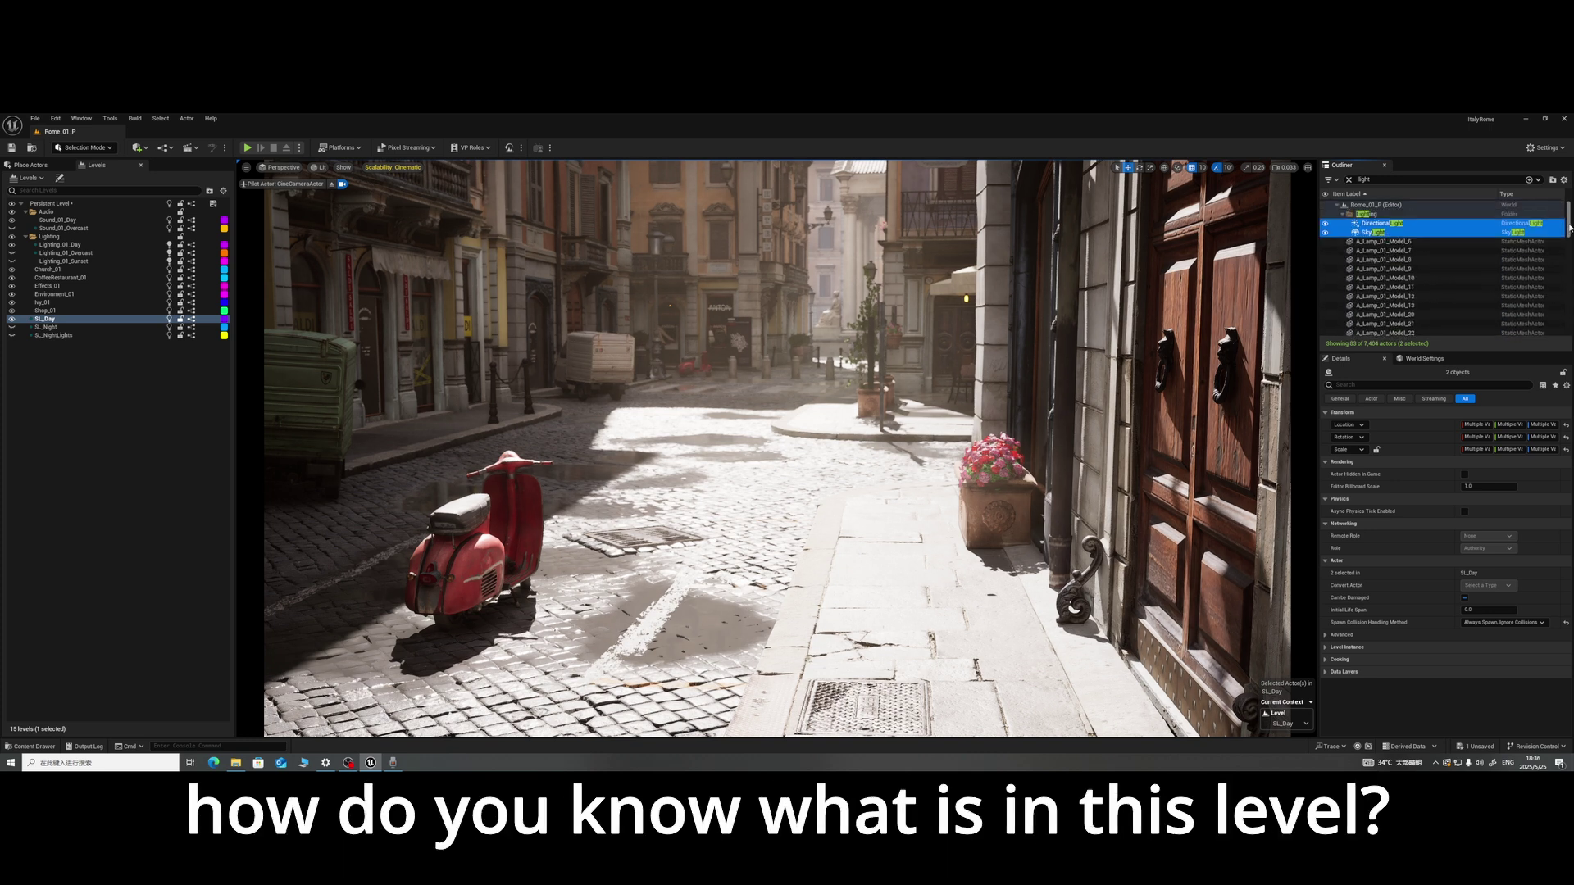
click(1564, 180)
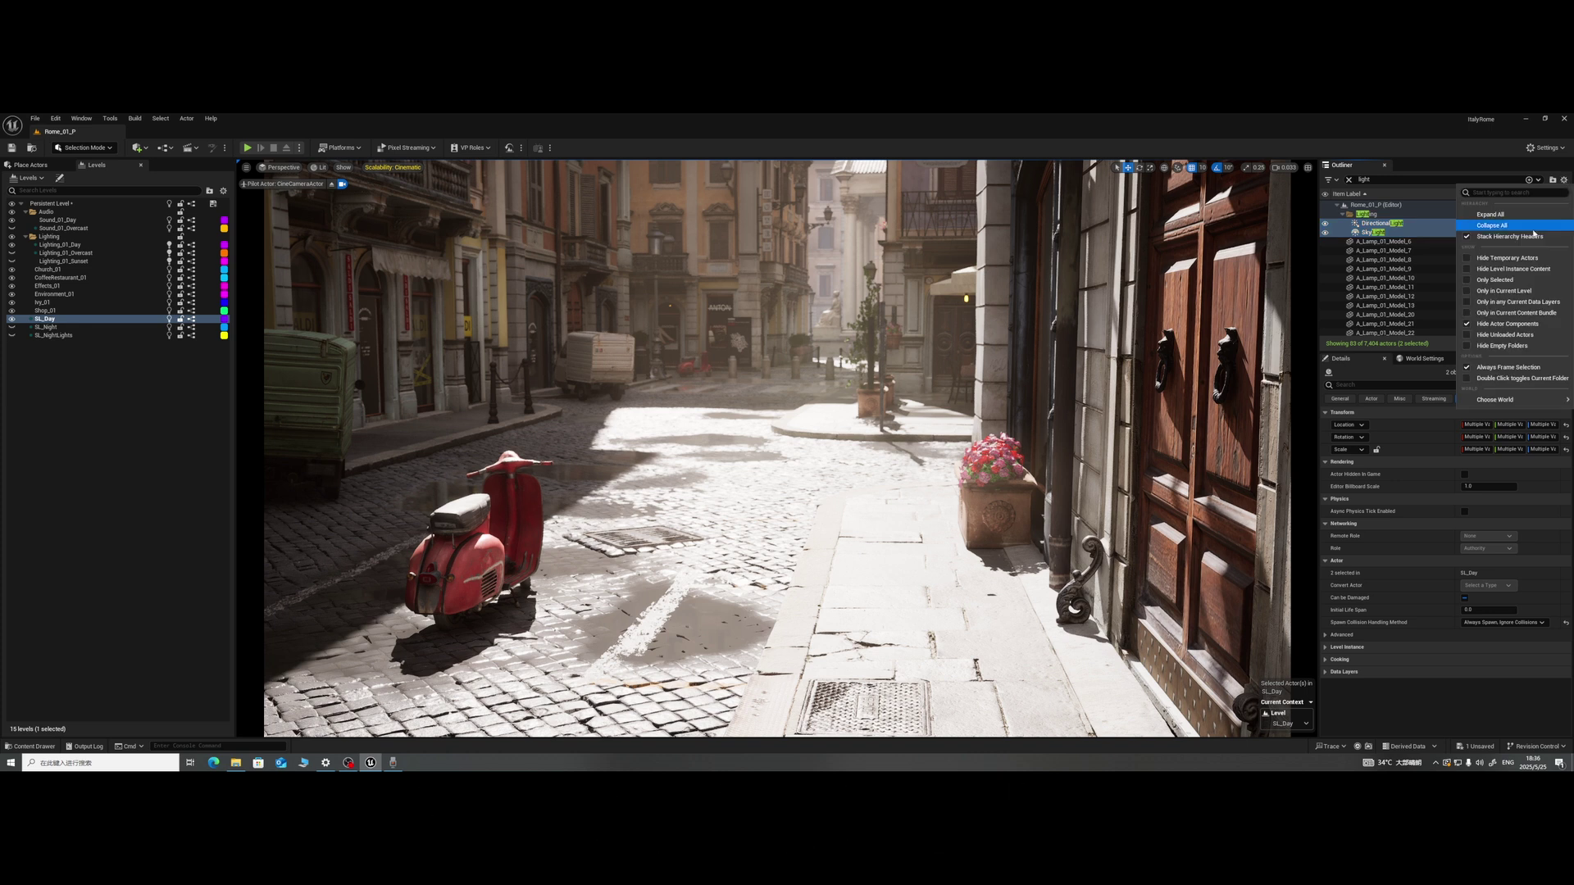
click(1467, 291)
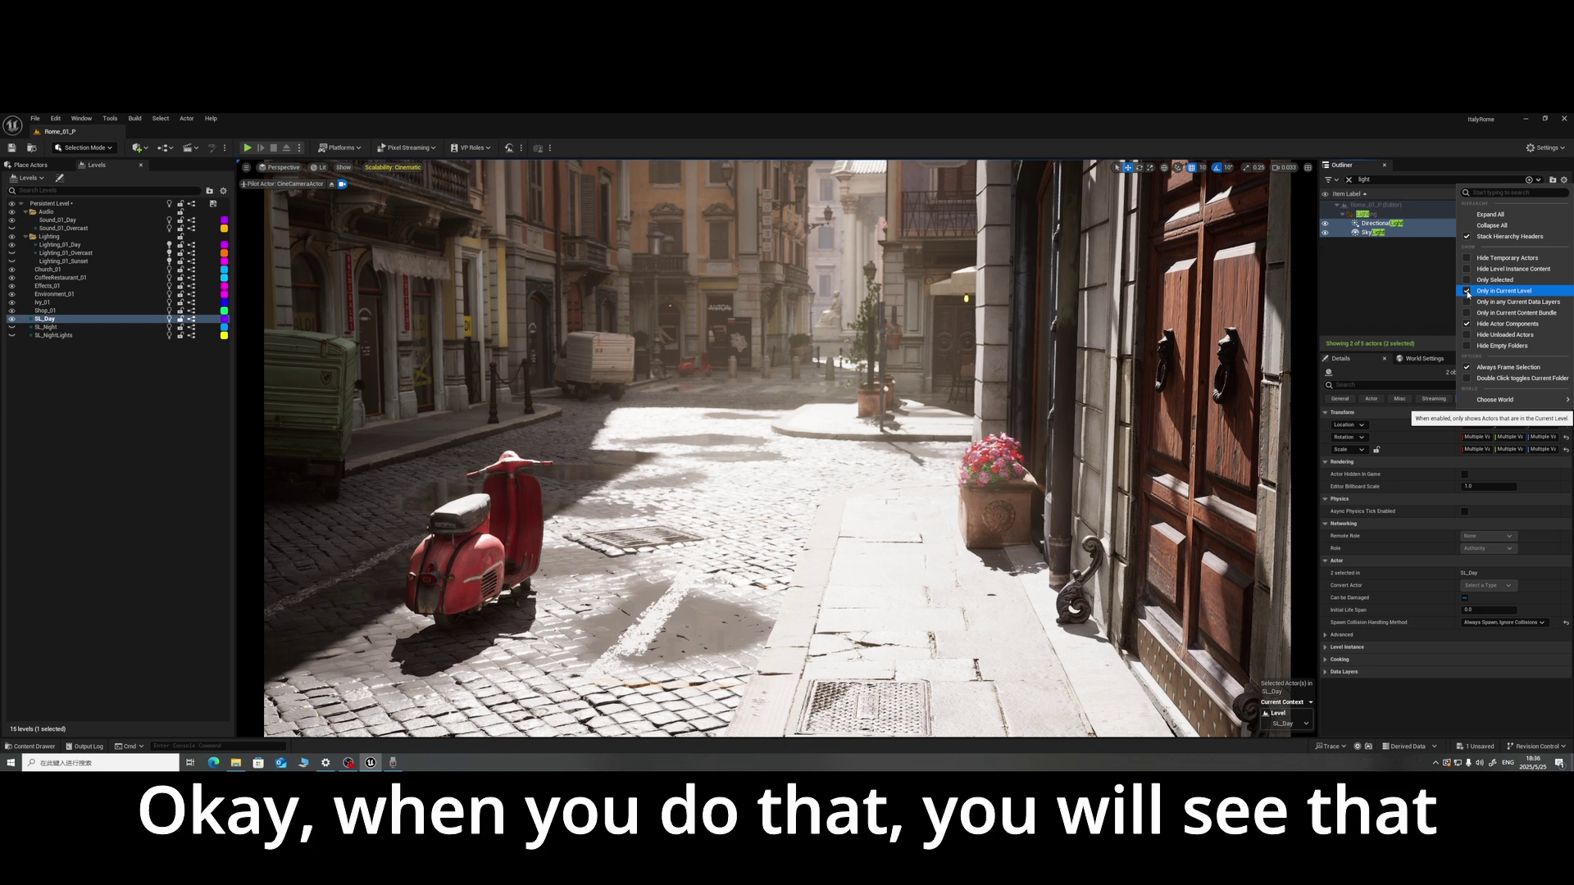
click(1411, 266)
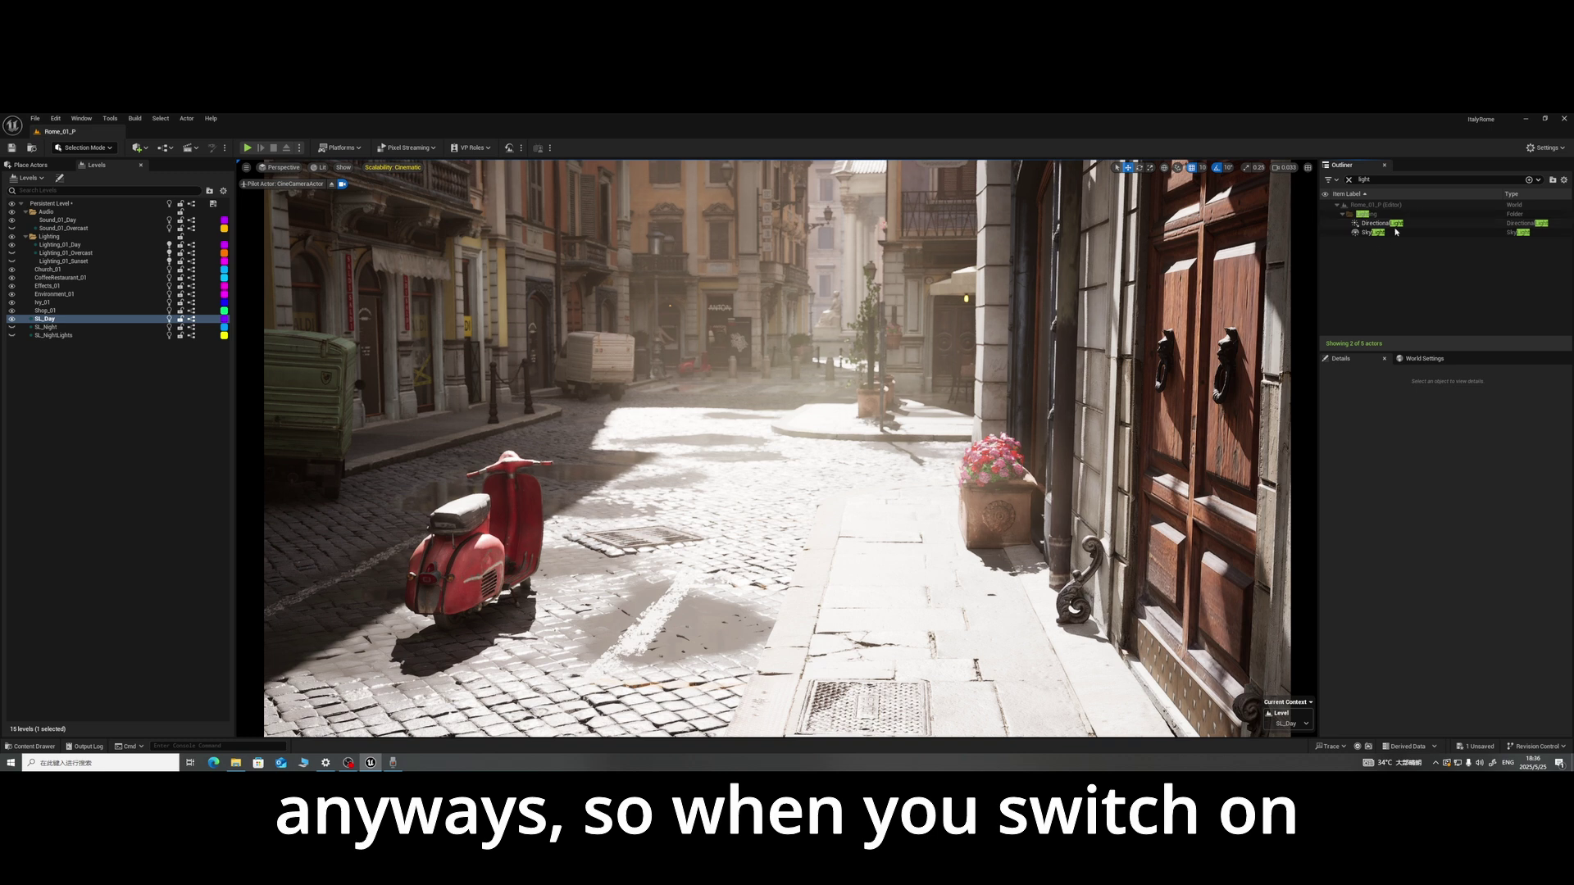
Step: Turn off the Outliner's current-level-only filter and select the DirectionalLight and SkyLight together
click(1564, 179)
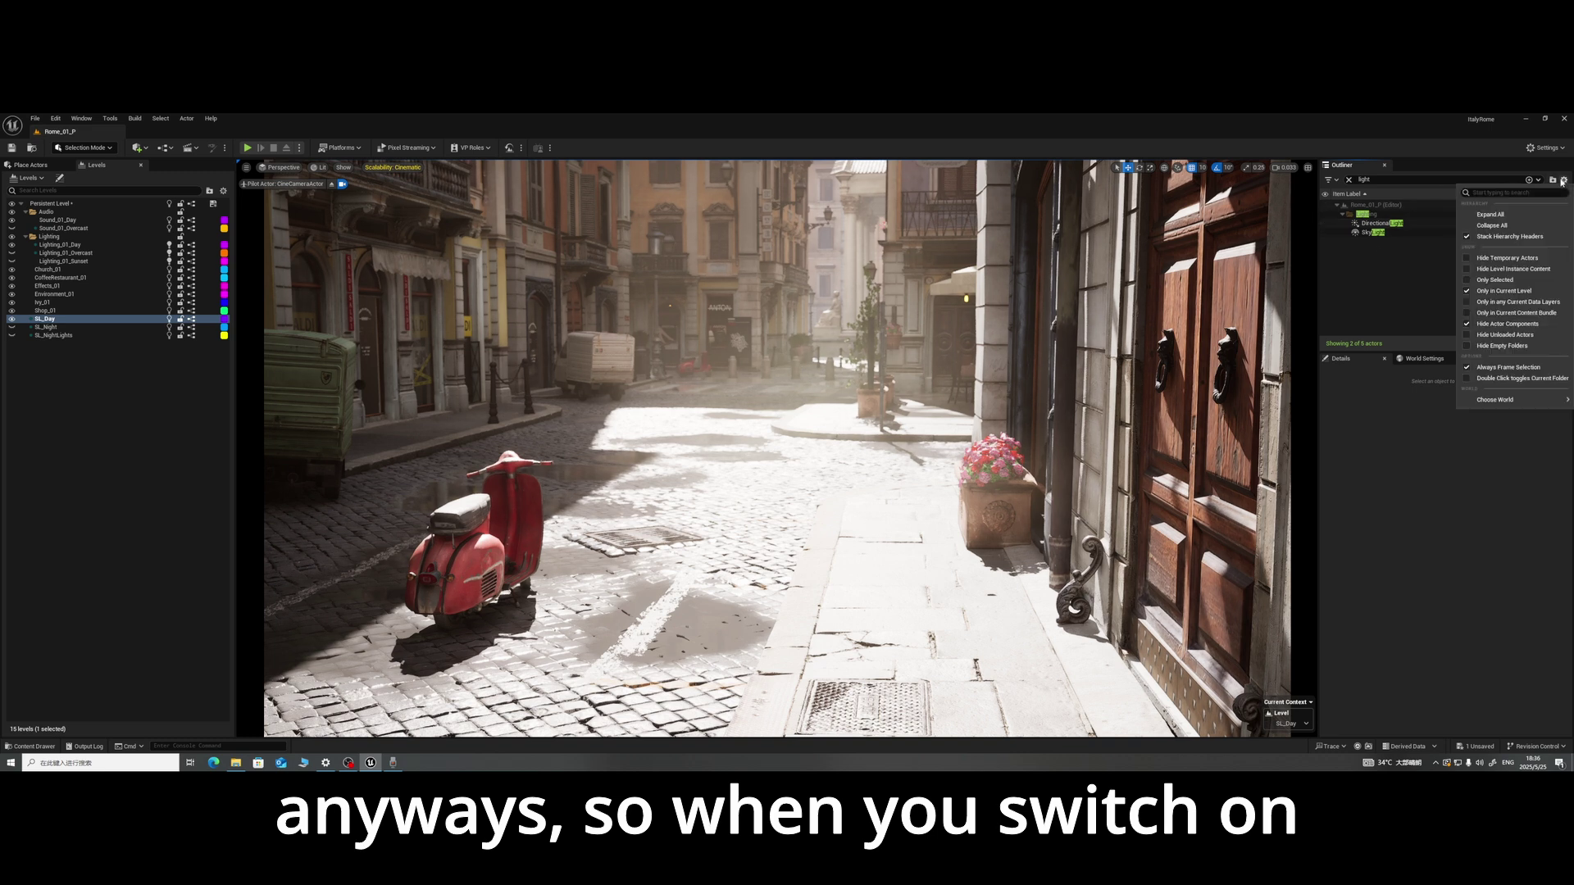
click(1468, 291)
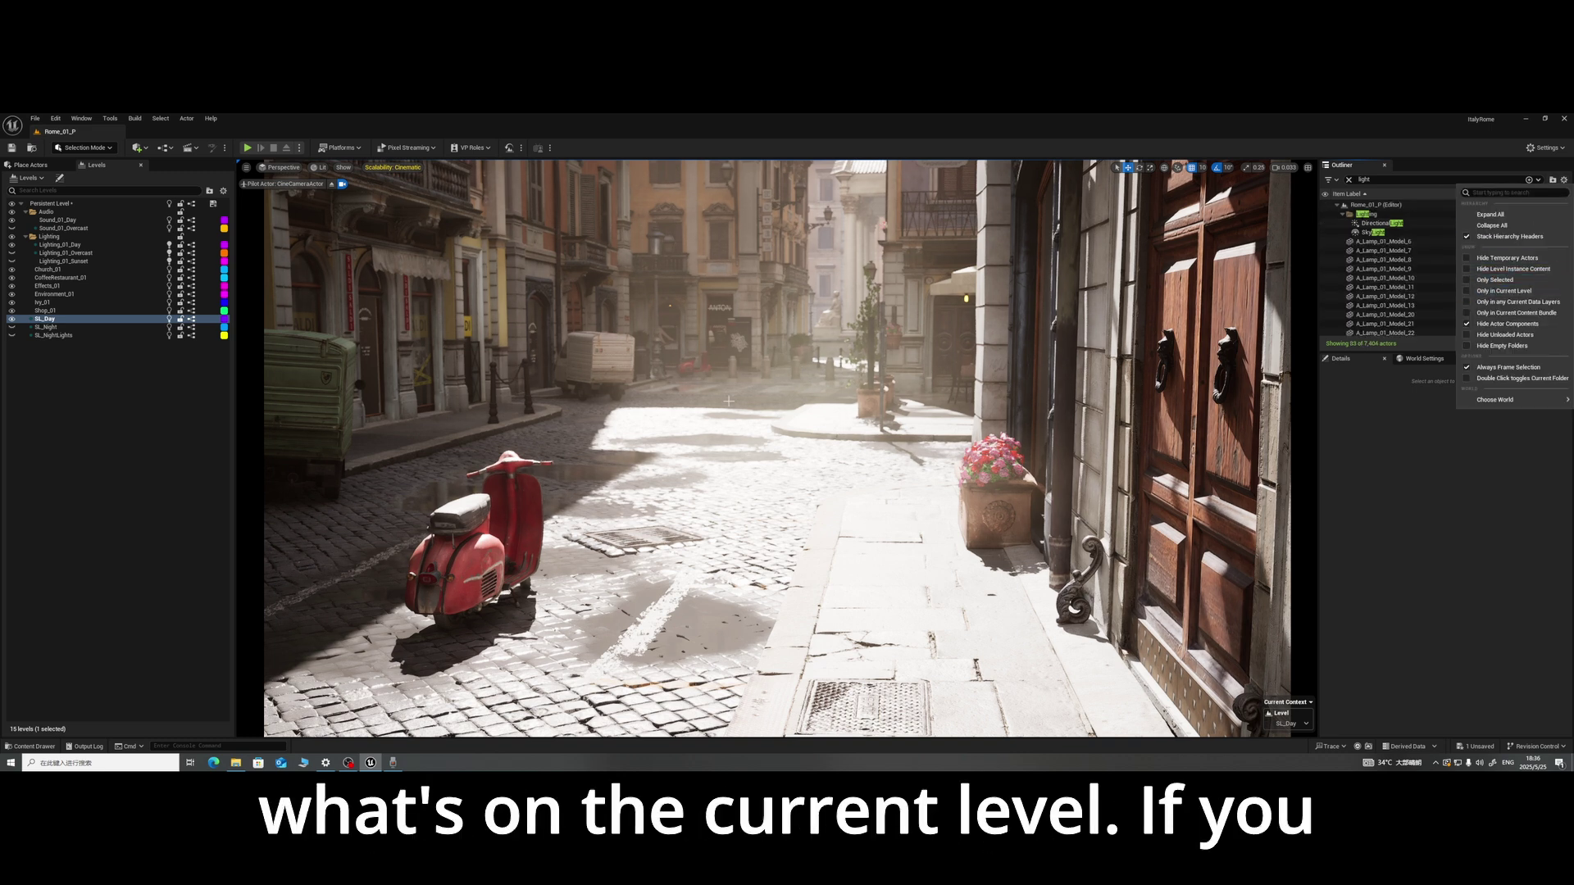
click(139, 512)
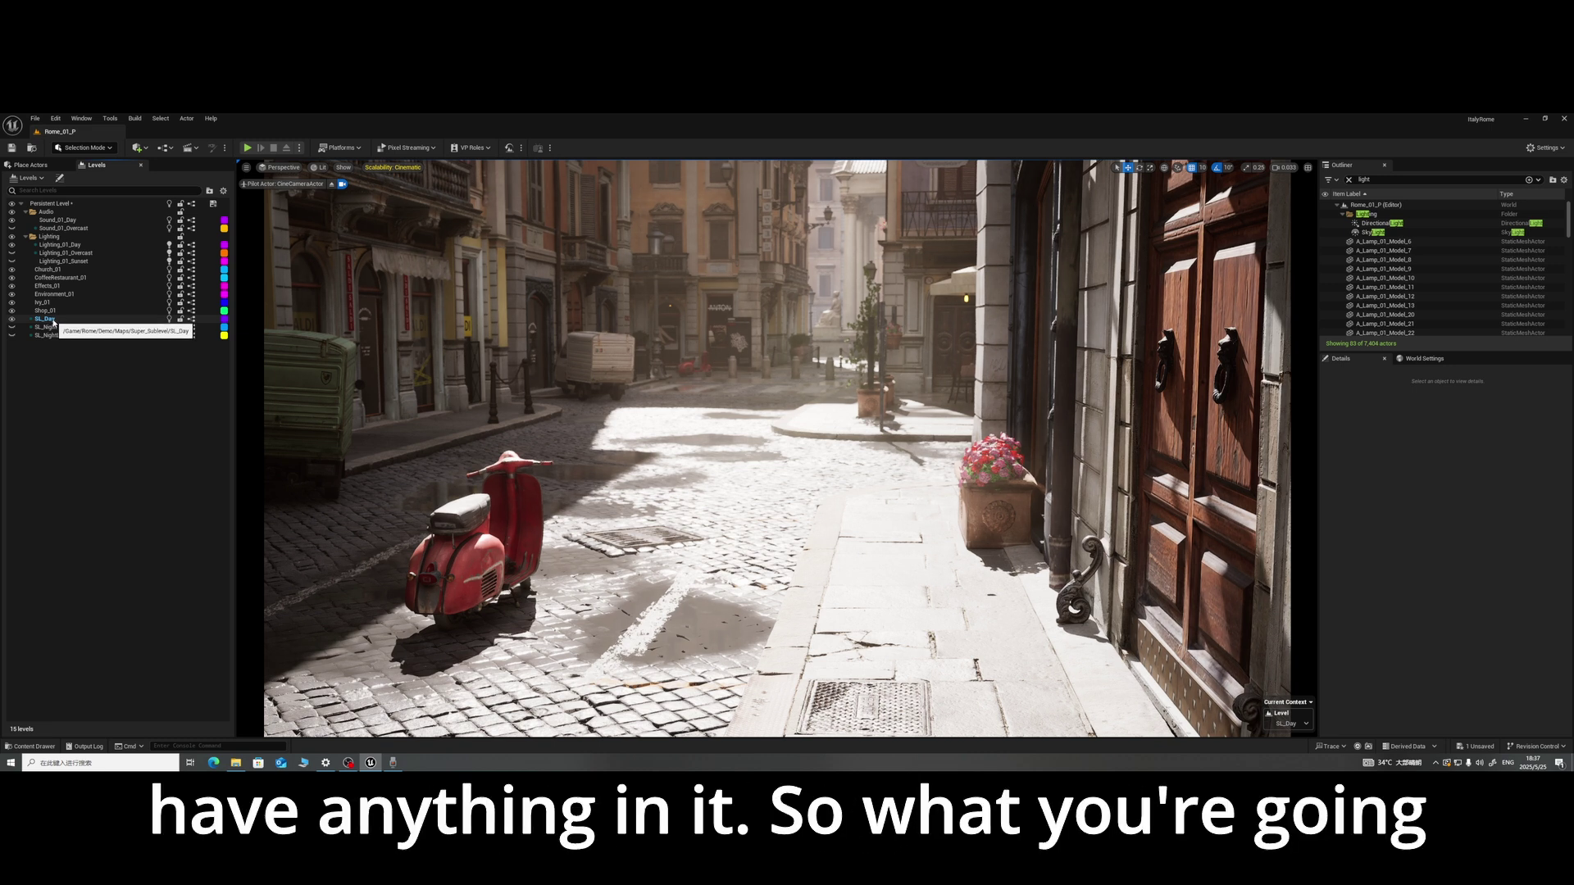
click(1382, 224)
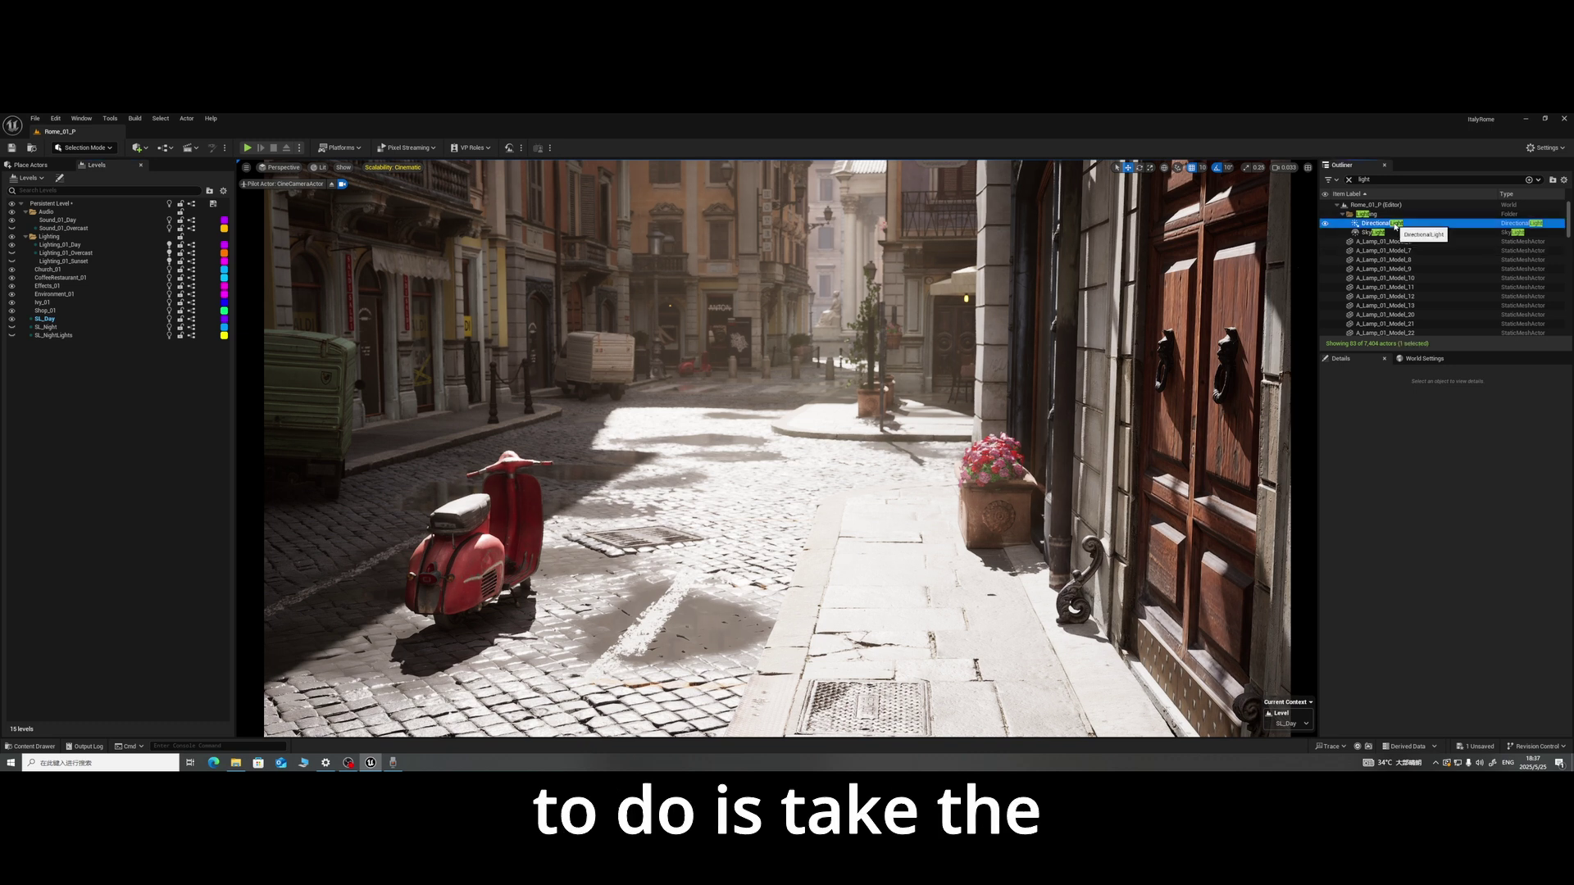
ctrl+click(1383, 233)
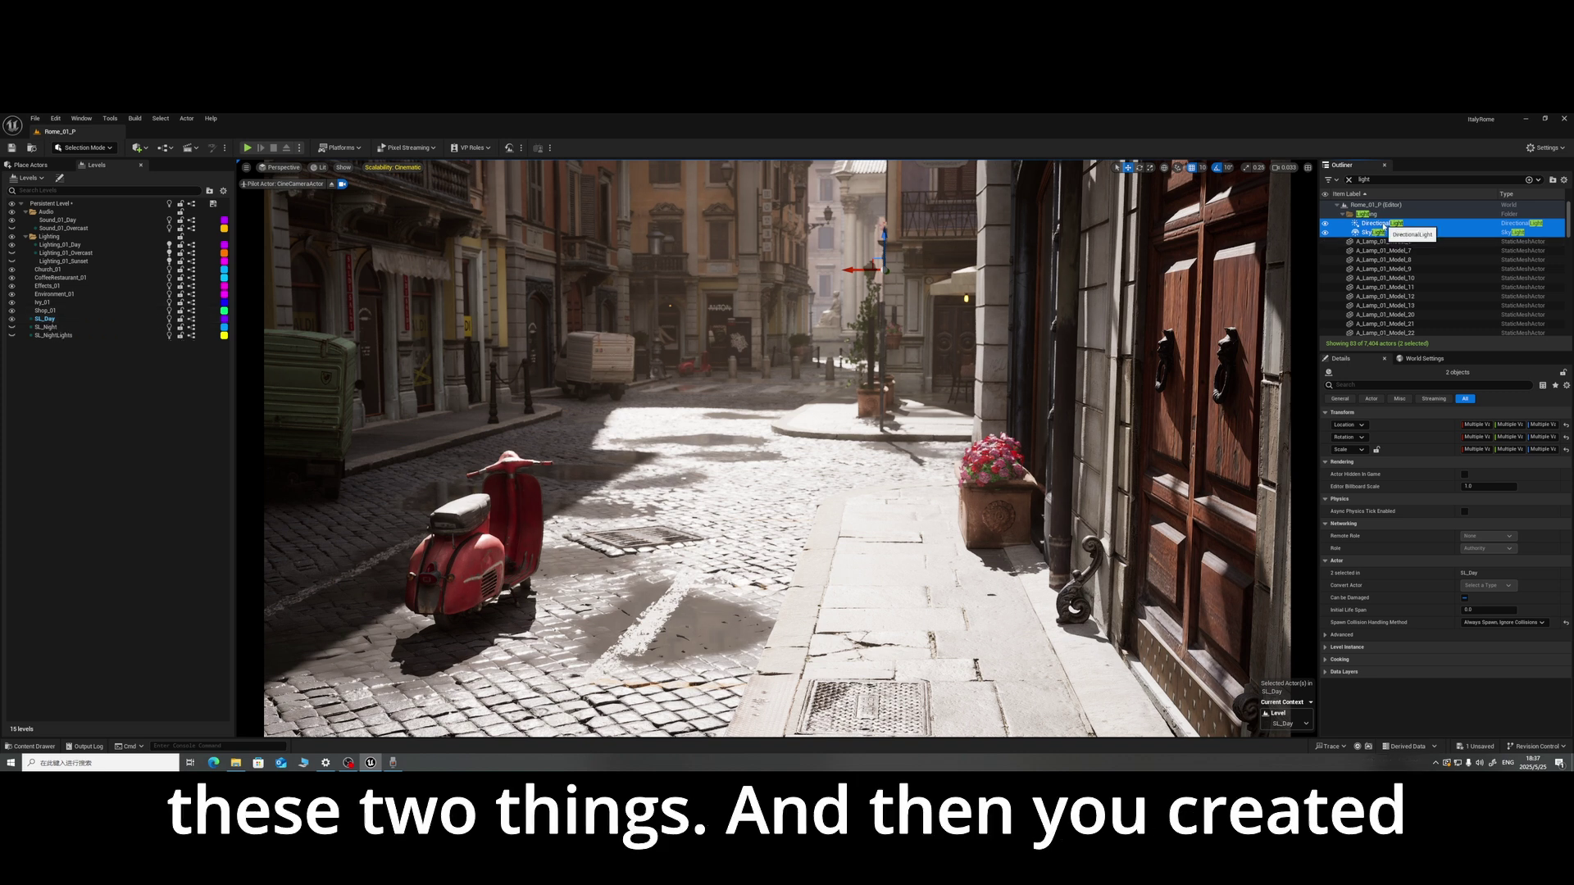
Step: Hide SL_Day, check the street in Unlit and Lit view modes, and show SL_Day again
click(11, 322)
click(13, 322)
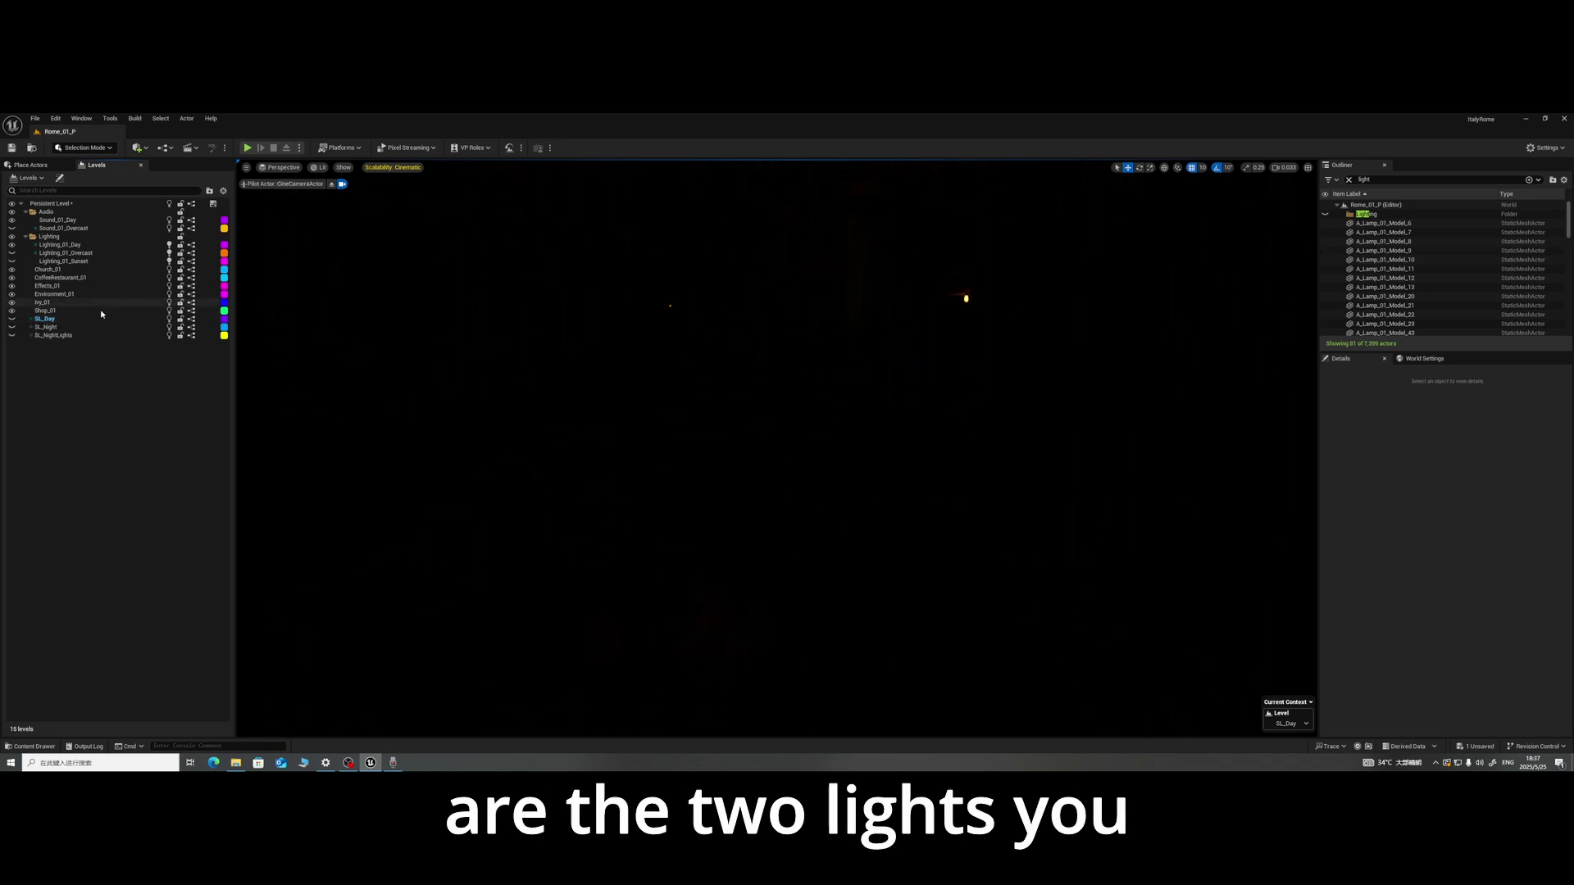
click(318, 169)
click(327, 215)
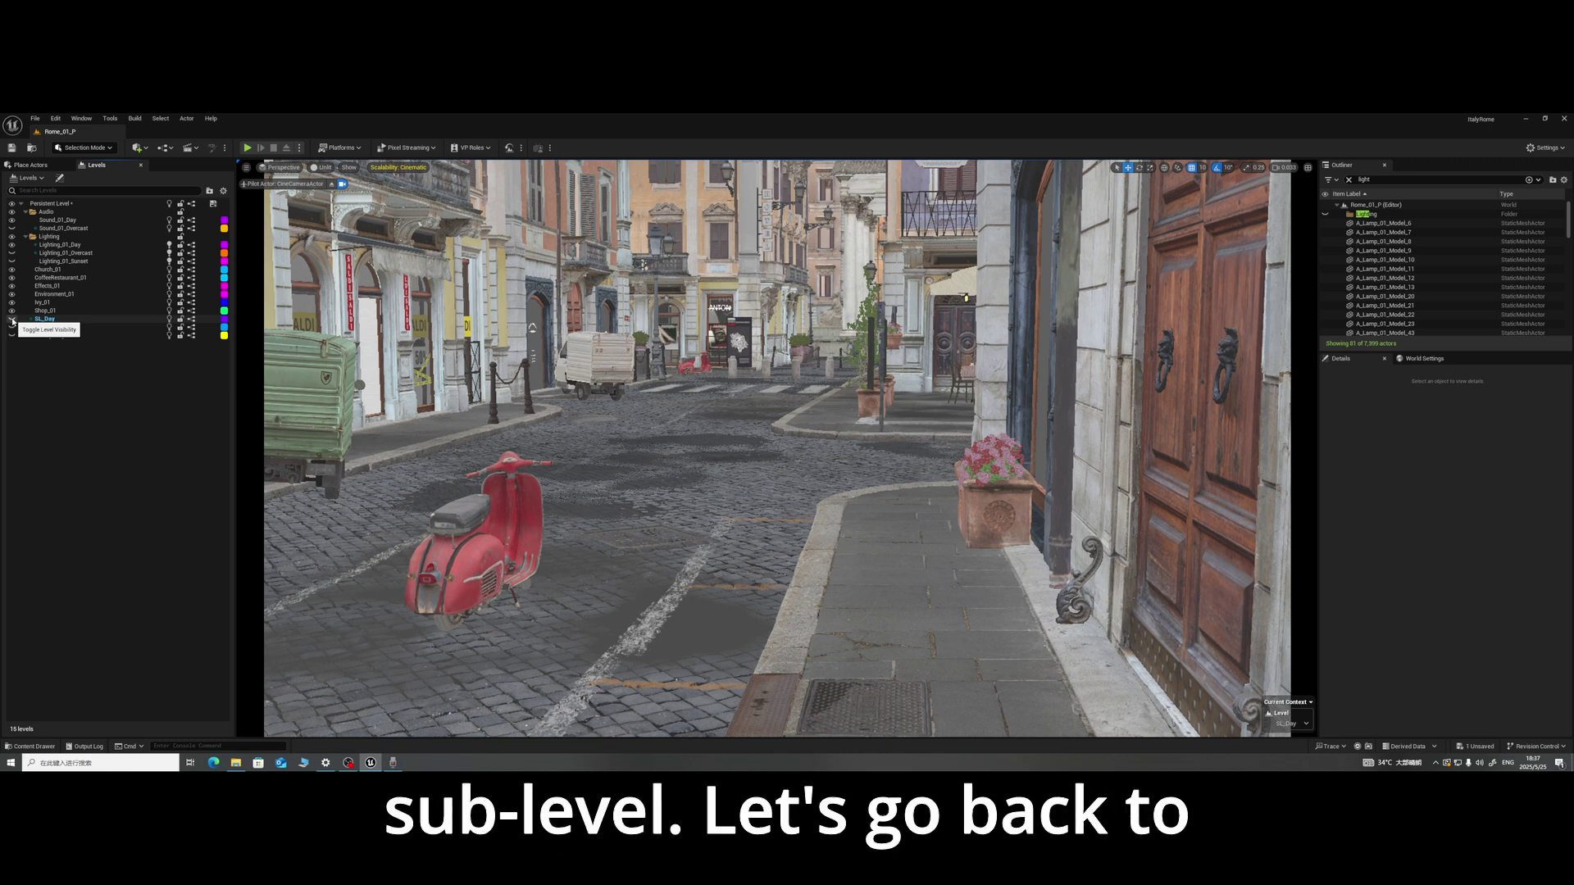
click(325, 168)
click(332, 187)
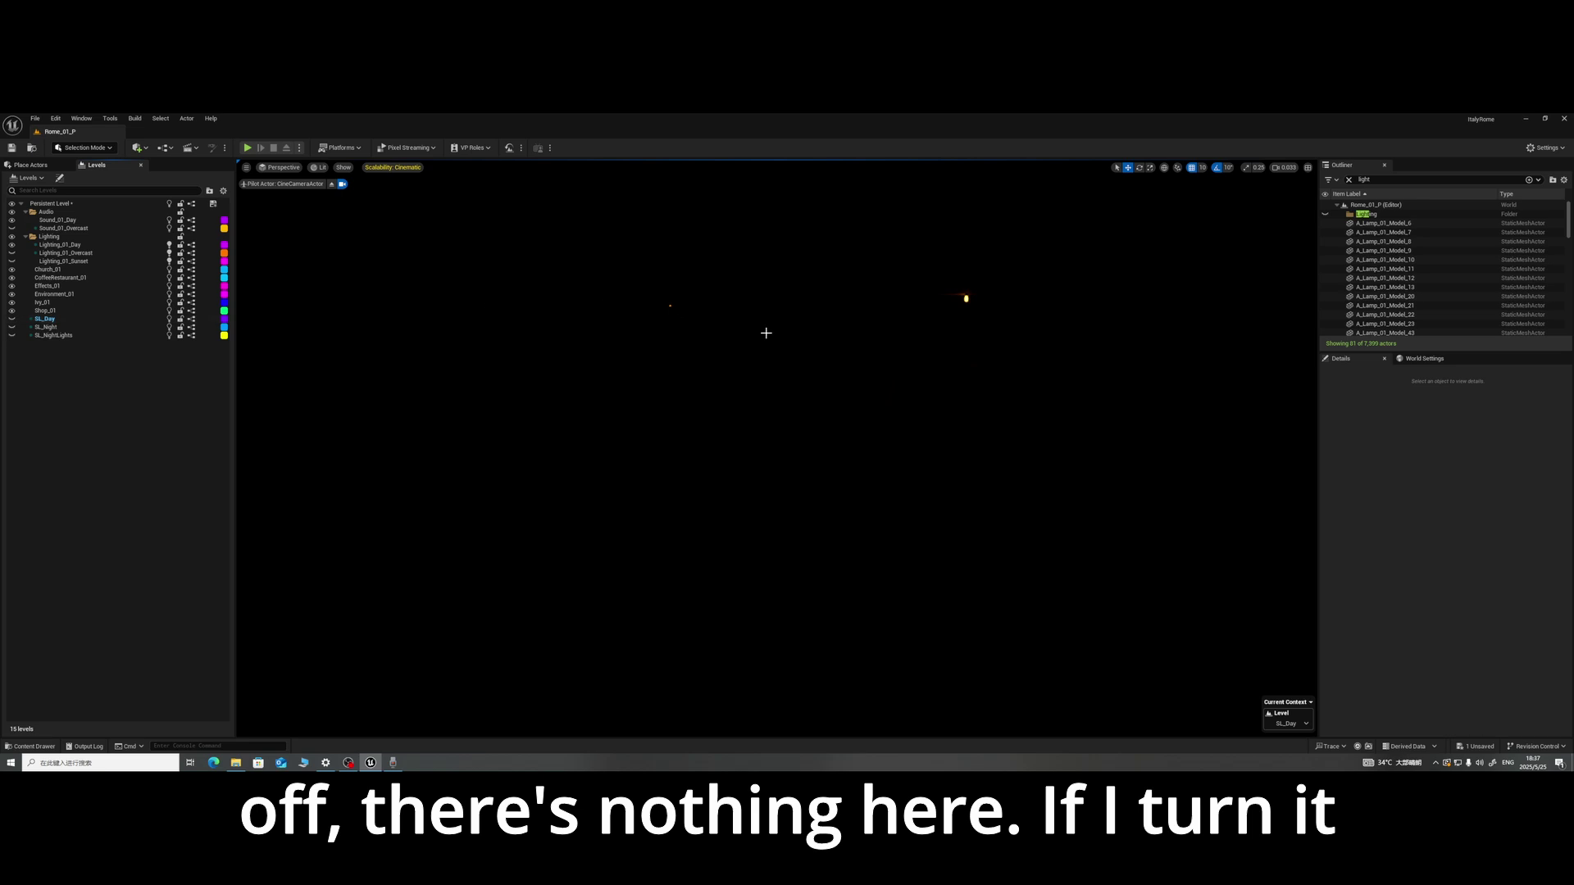
click(12, 319)
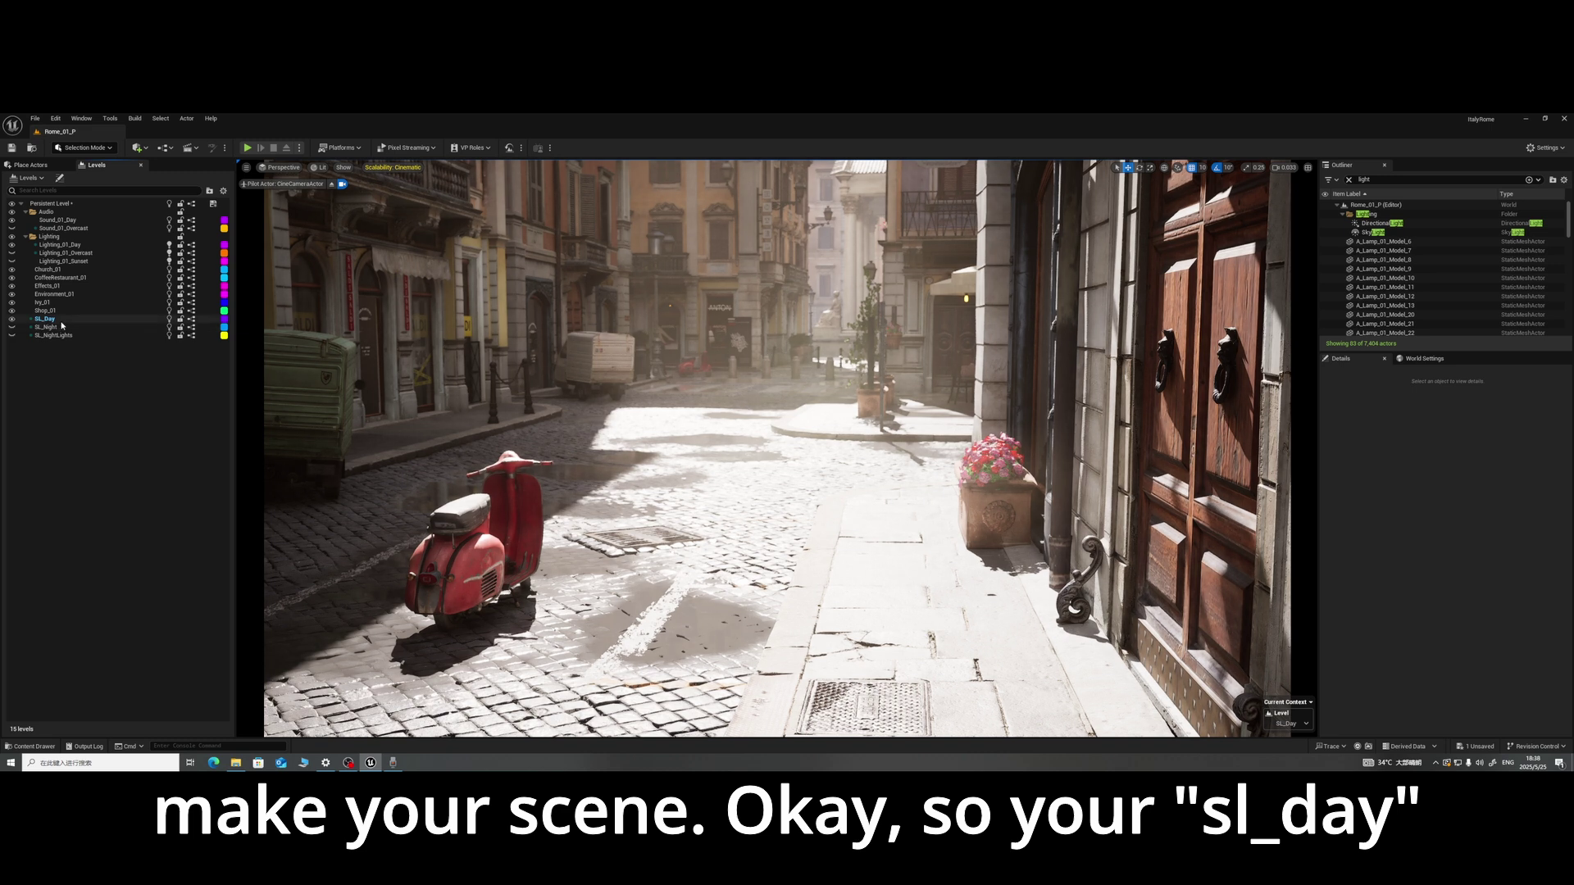
Step: Hide SL_Day, show SL_Night, and make SL_Night the current level
click(12, 321)
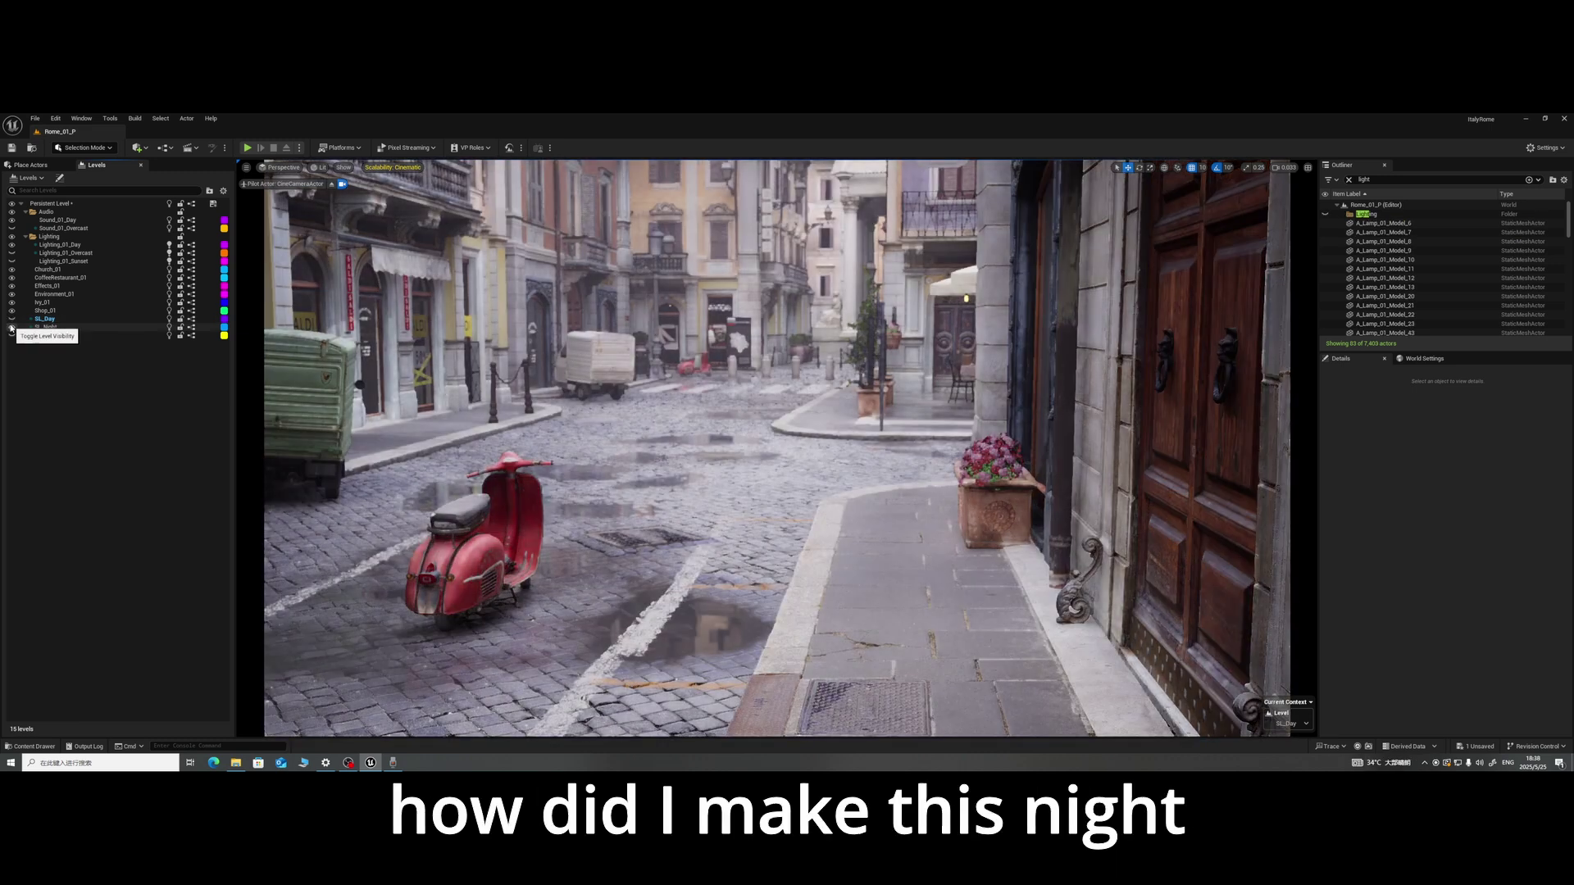
click(11, 327)
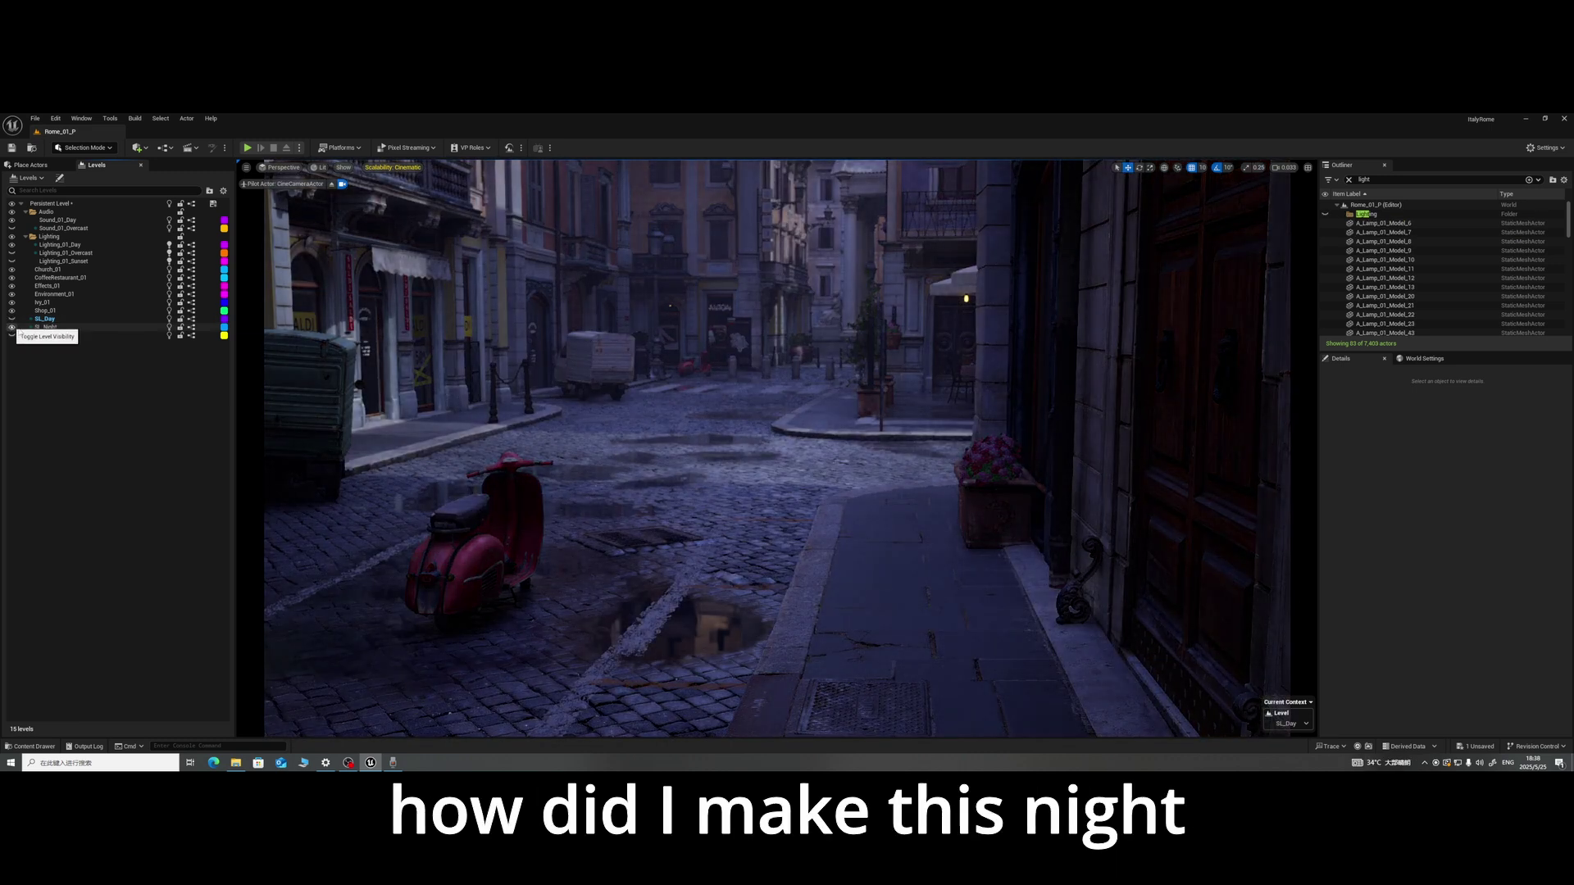
click(67, 328)
double_click(67, 329)
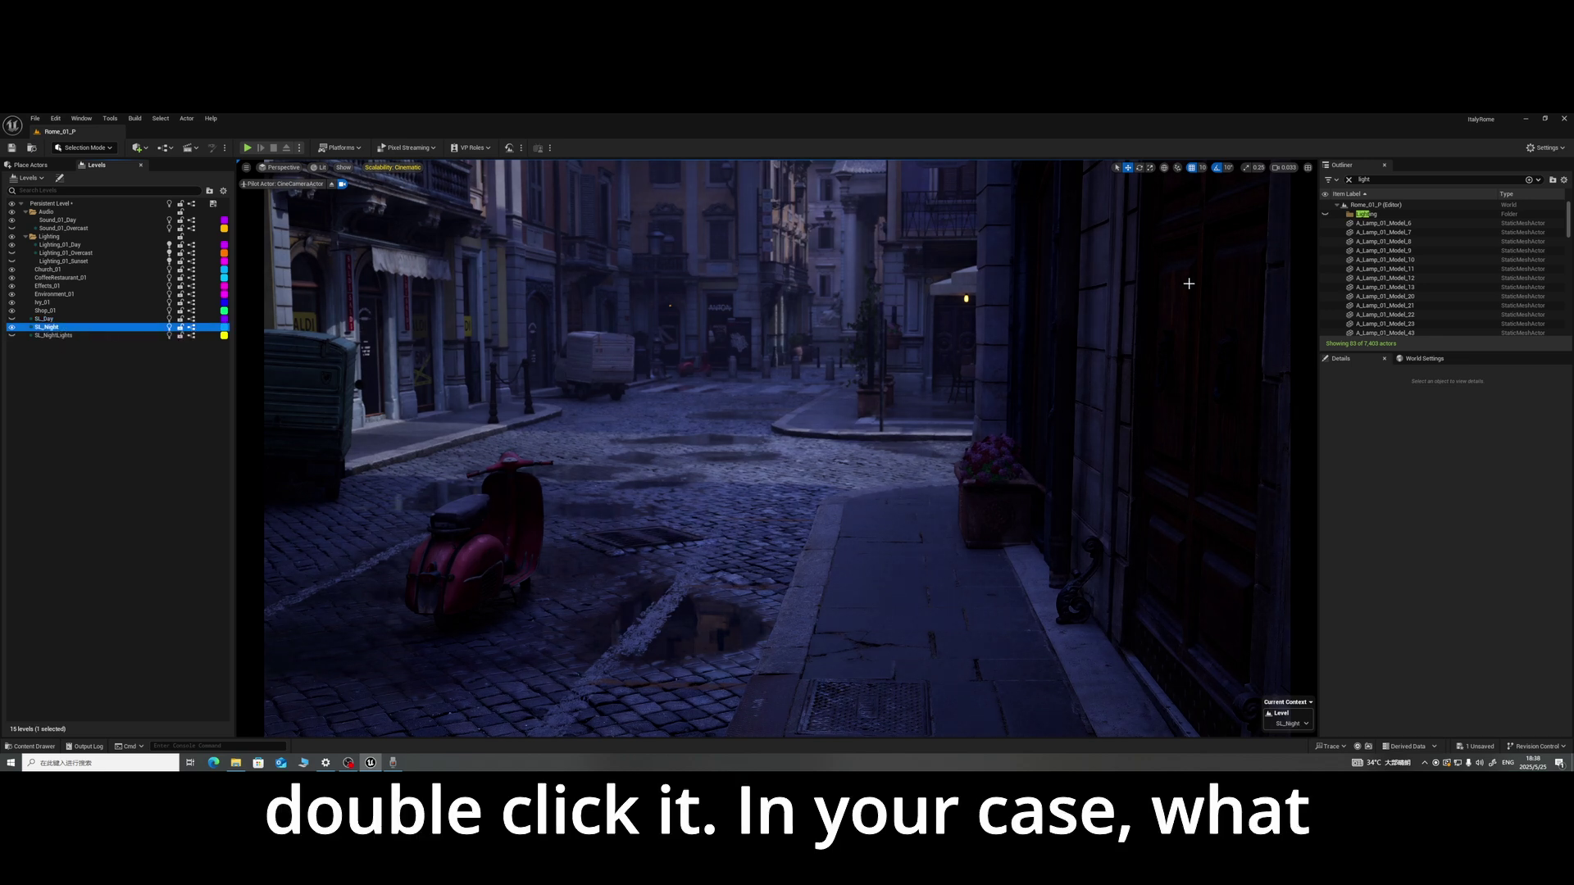
Step: Limit the Outliner to actors in the current level to list the lights of SL_Night
click(1564, 180)
click(1504, 291)
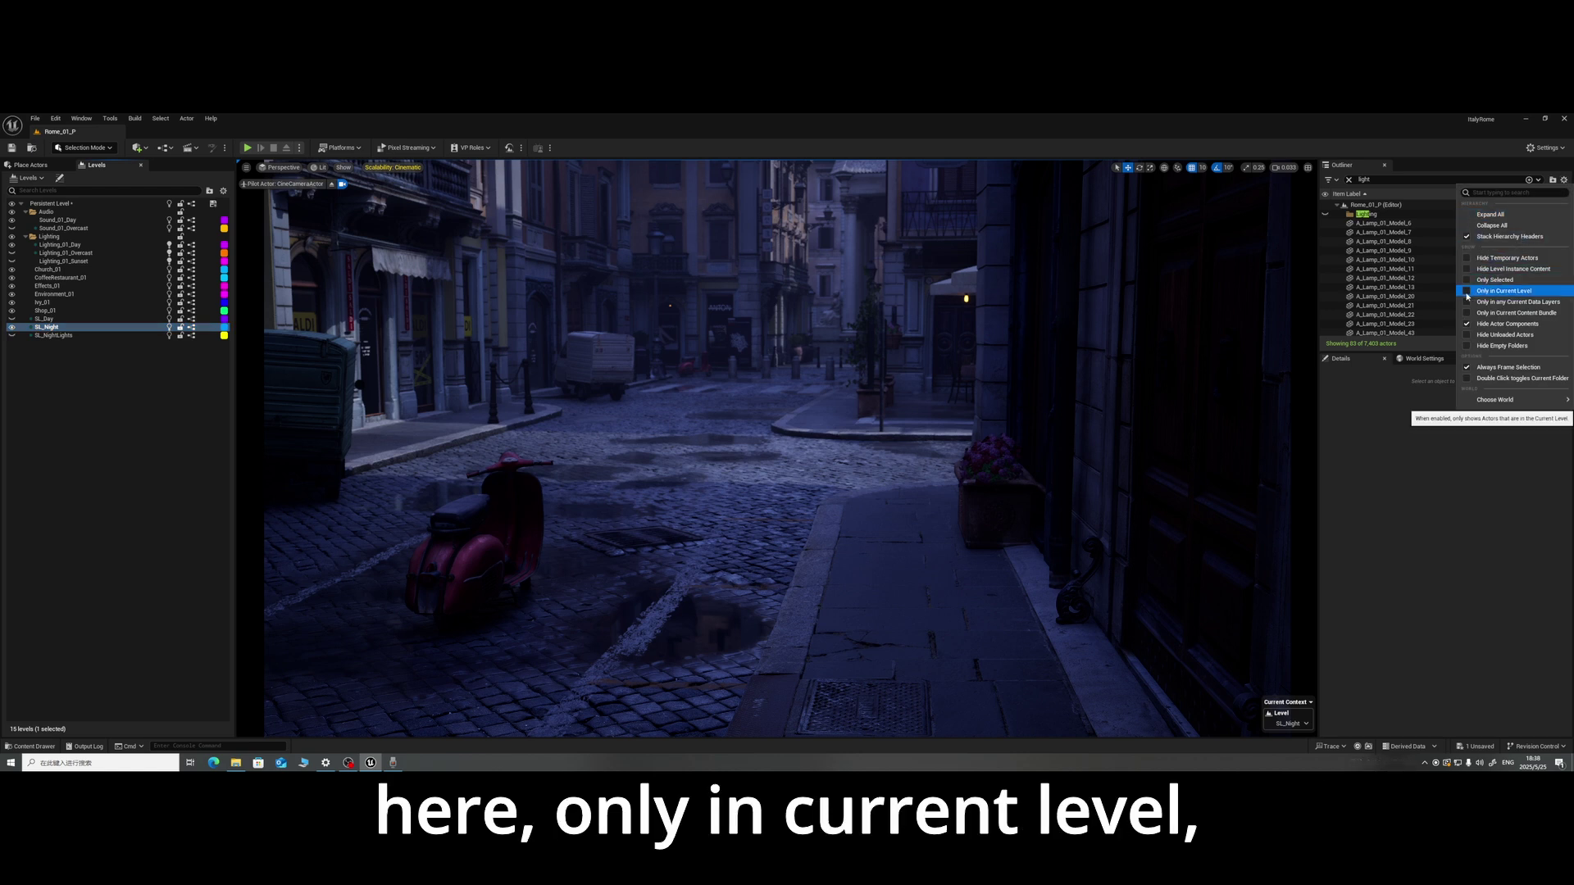
click(1402, 280)
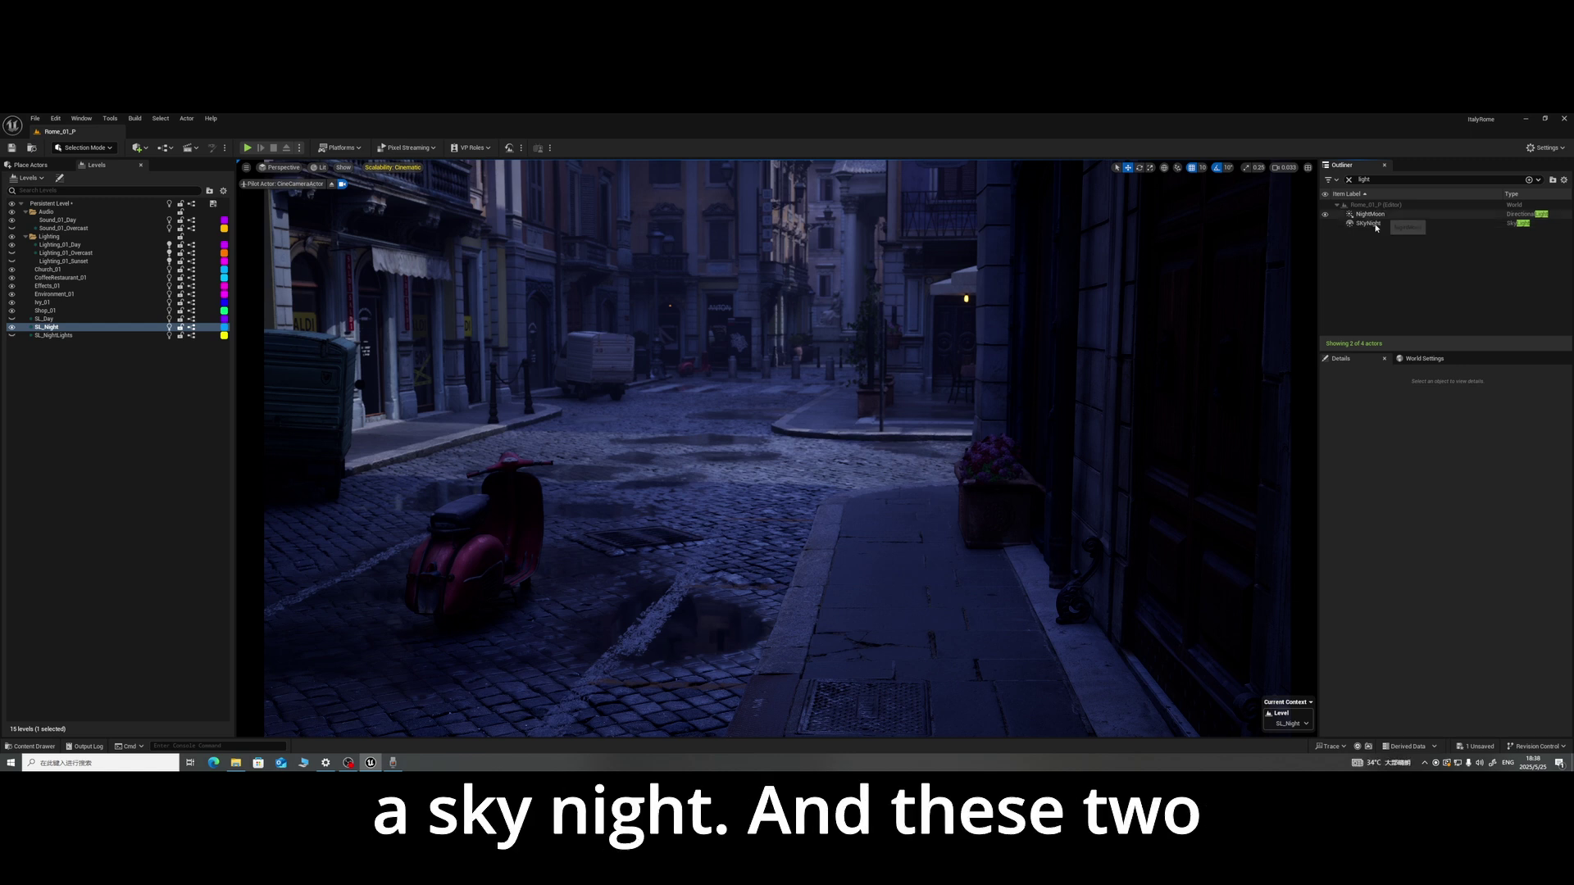
Step: Show SL_Day together with SL_Night to check for competing lights, then hide SL_Day and make SL_Night current again
double_click(46, 319)
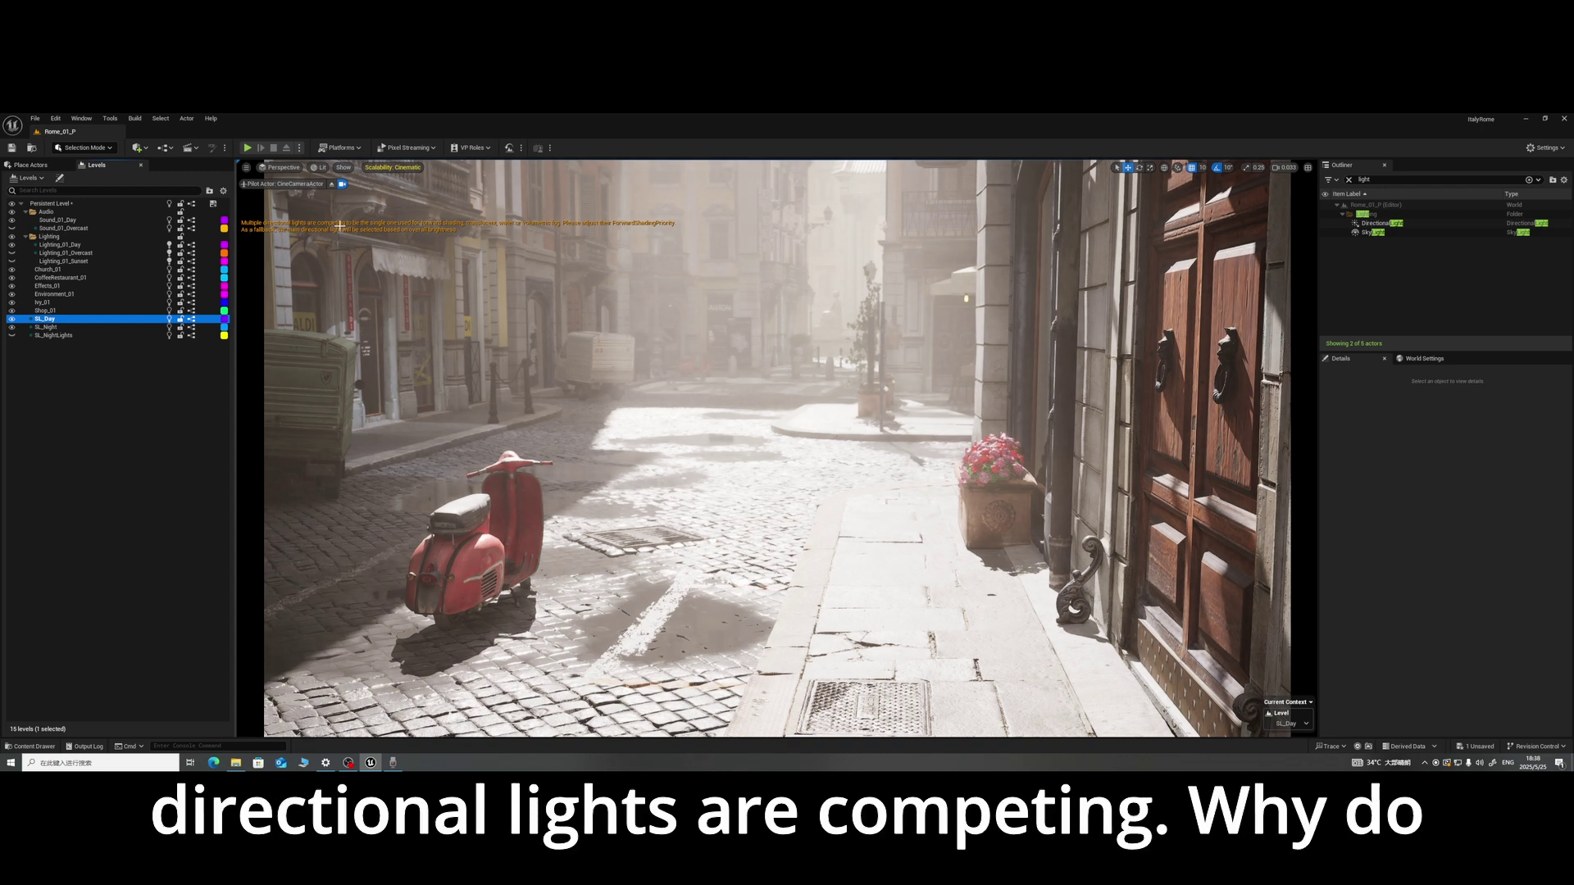
click(33, 327)
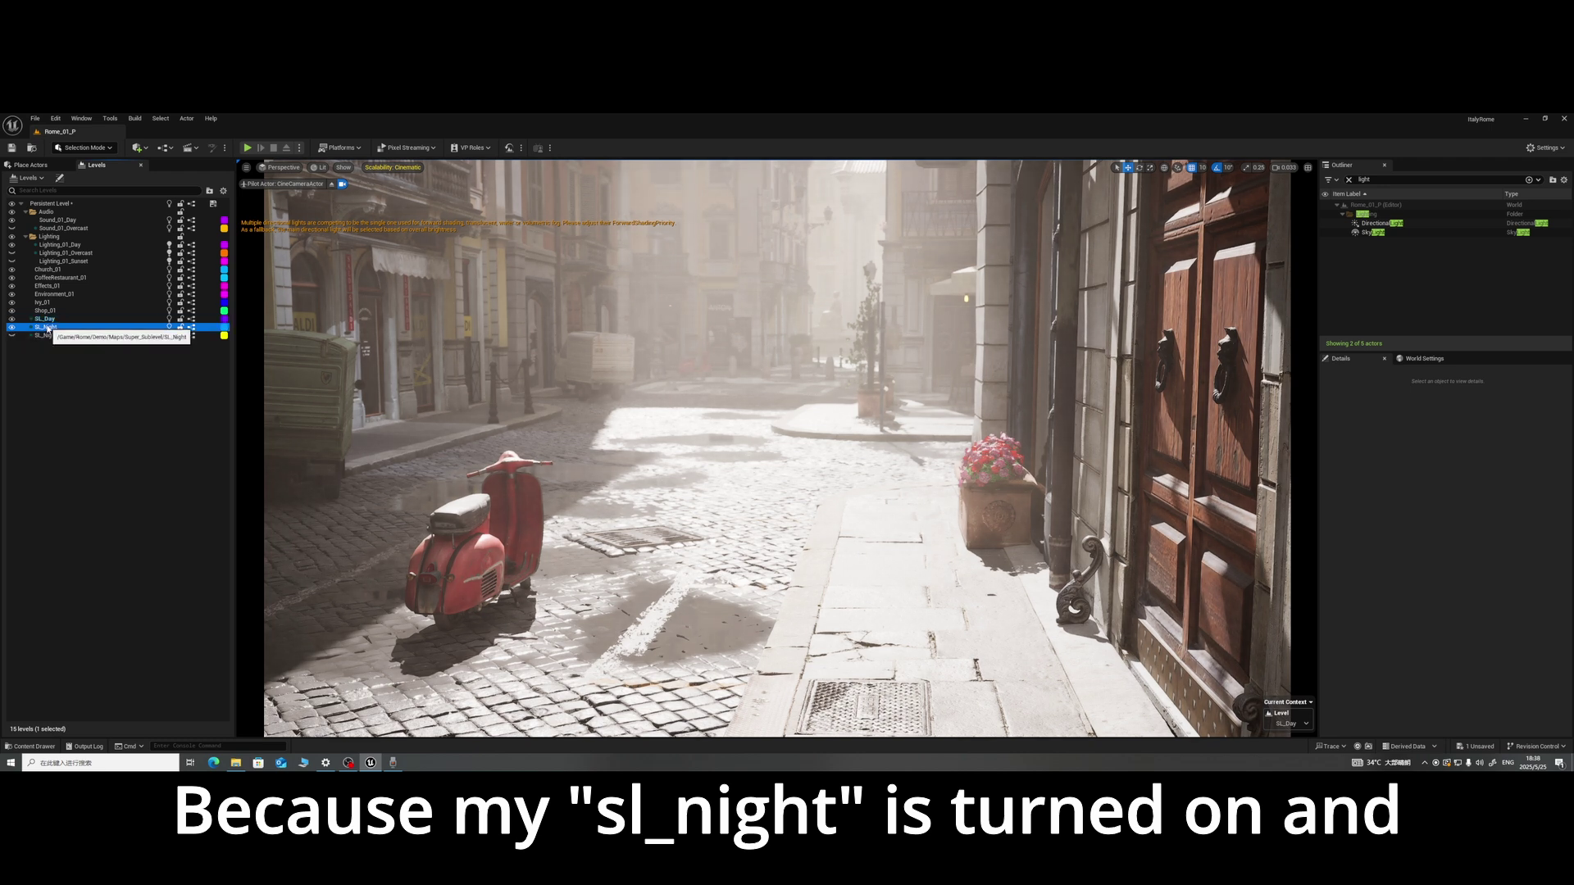
click(12, 319)
click(39, 327)
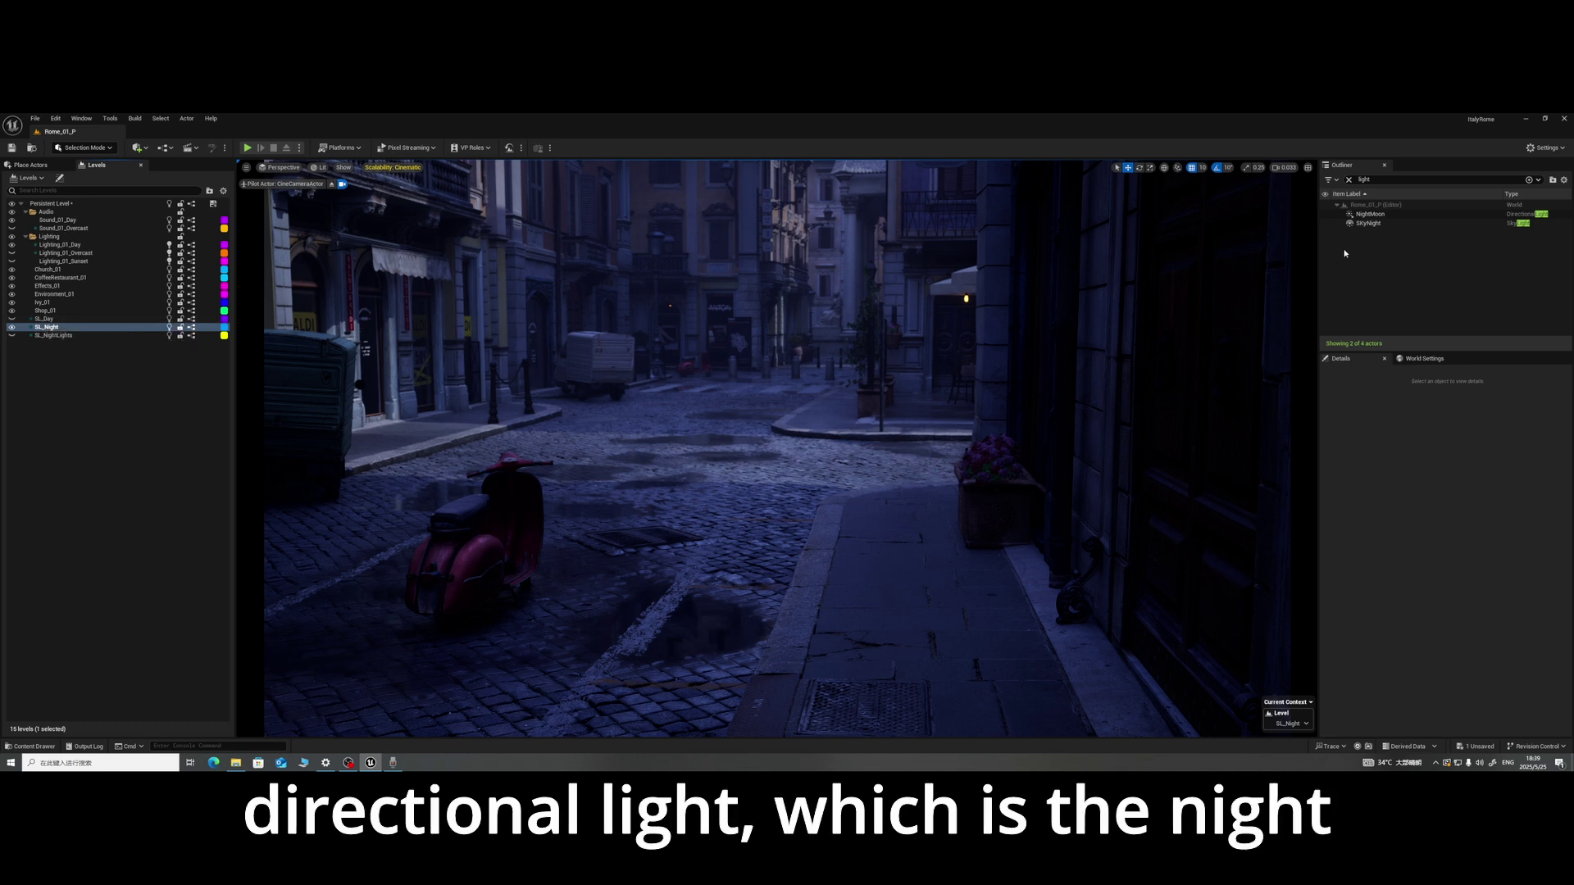
Step: Select the NightMoon light, then hide and reshow SL_Night to check its effect on the scene
click(1371, 215)
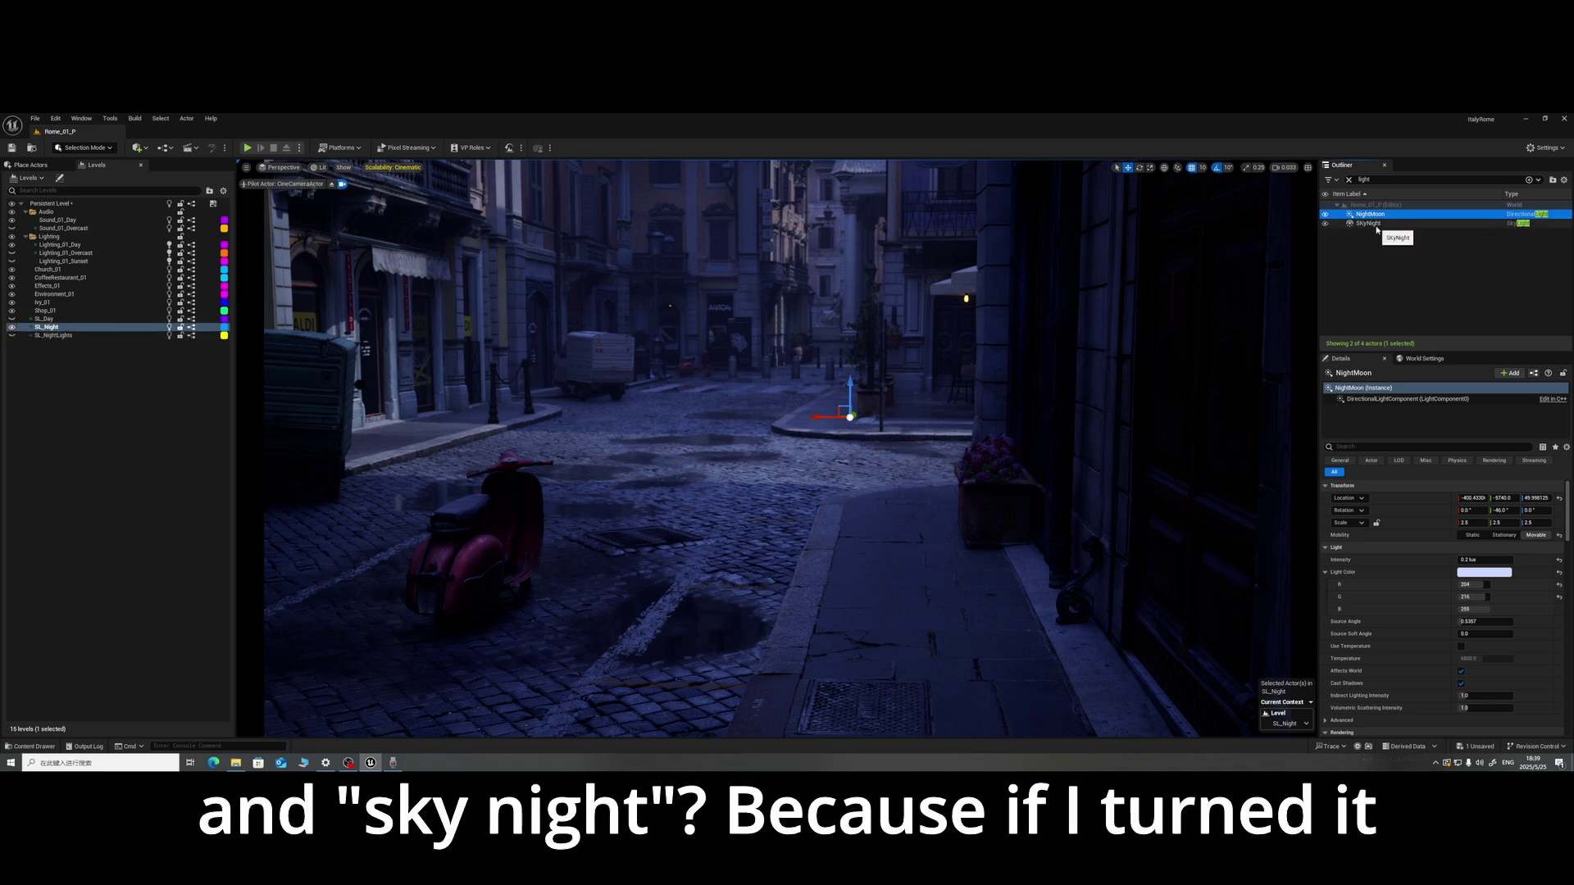
click(12, 327)
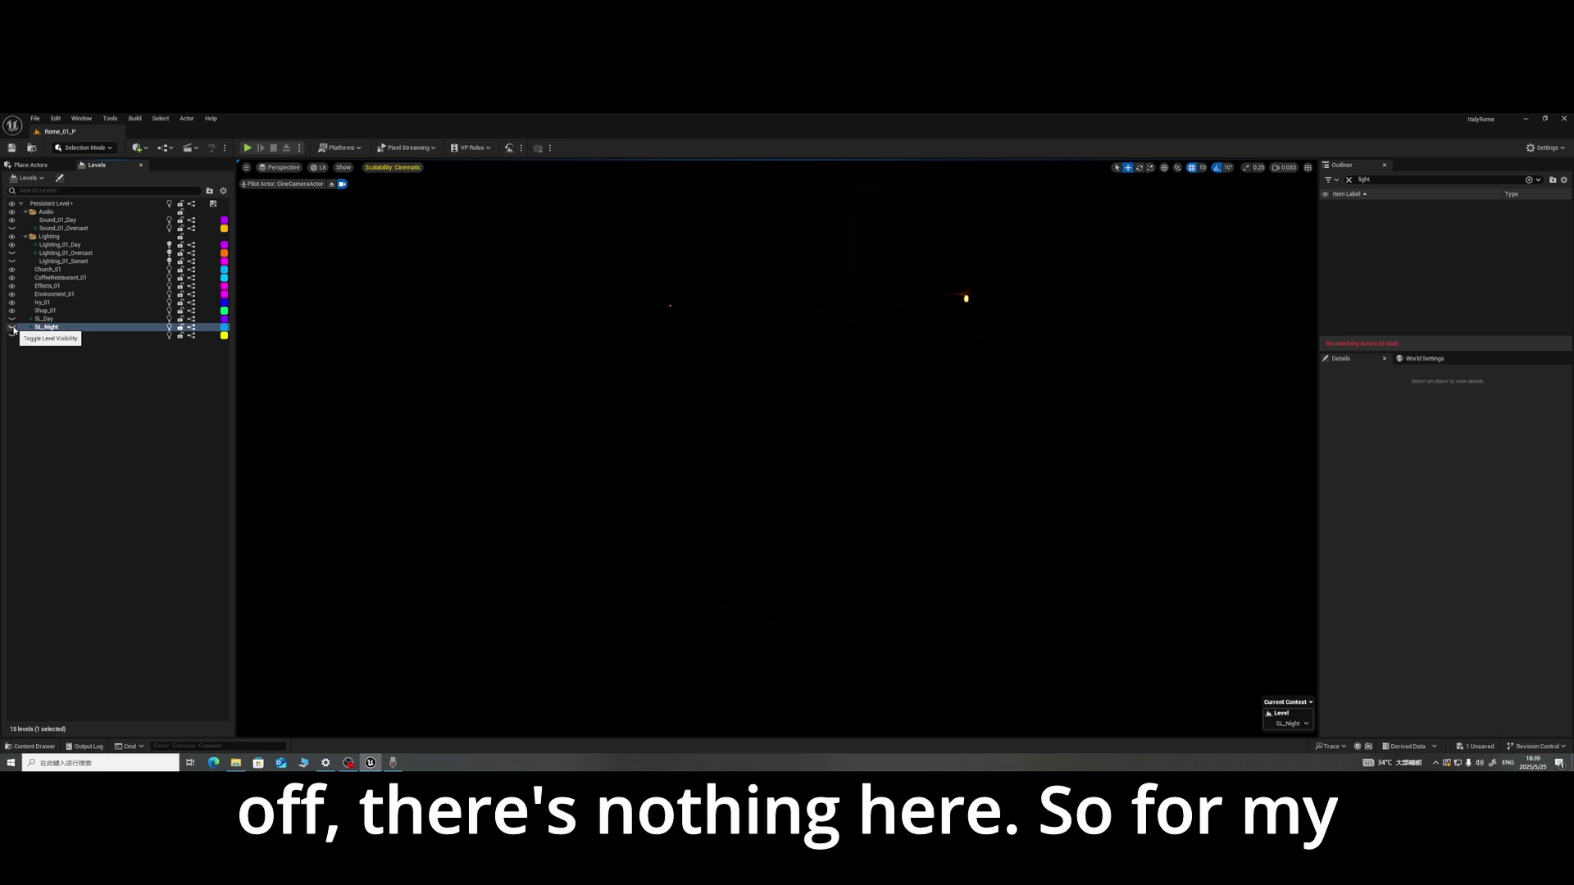
click(12, 328)
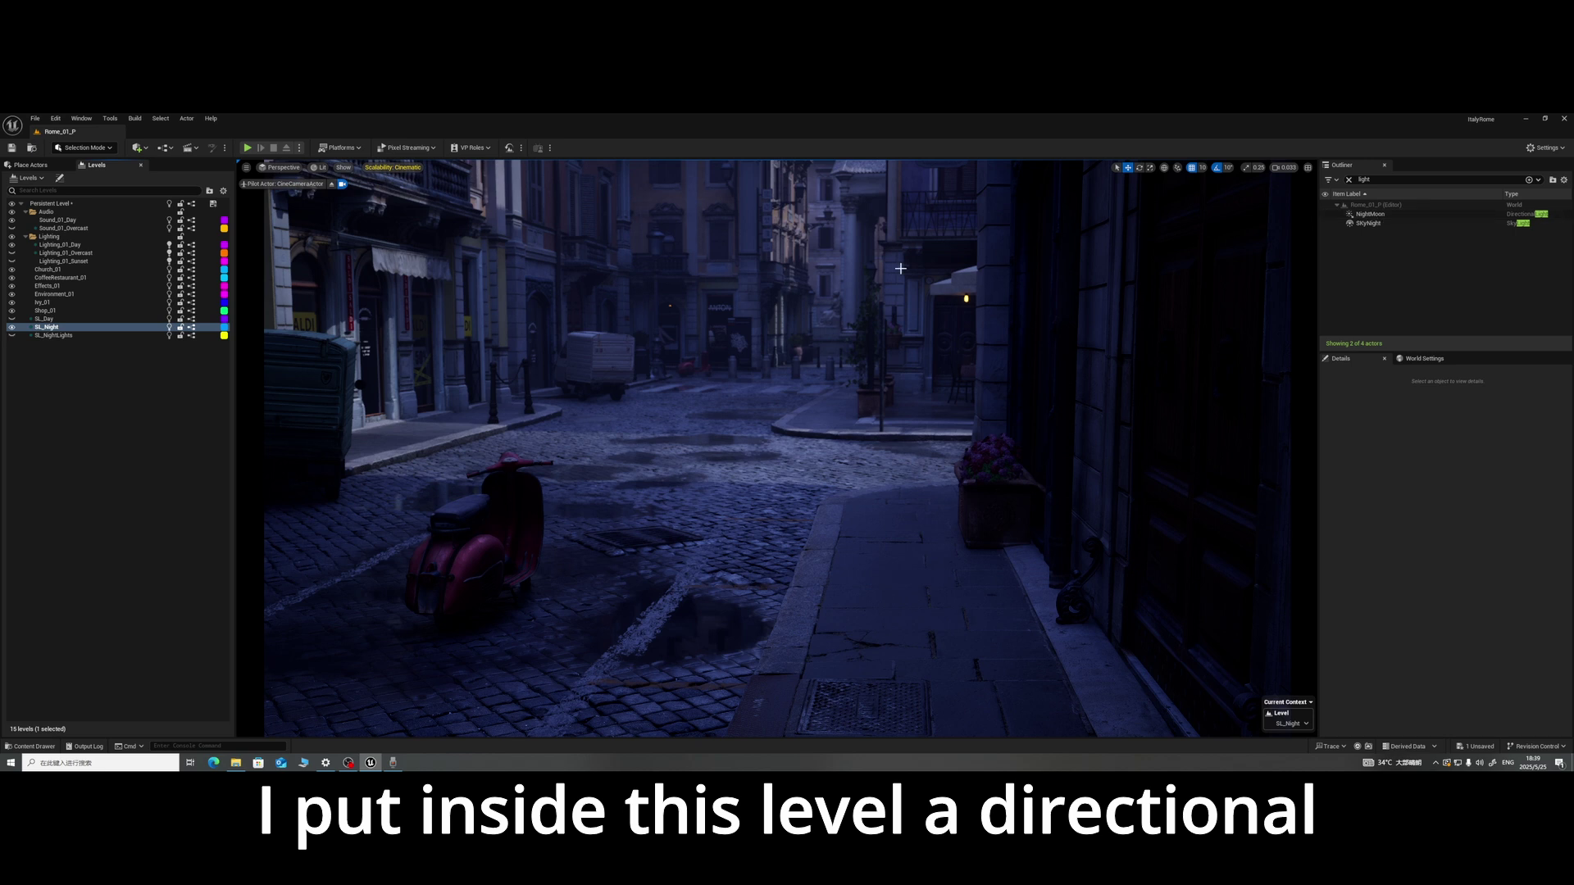
Step: Select the NightMoon light and clear the Outliner filter to list all actors of SL_Night
click(1369, 214)
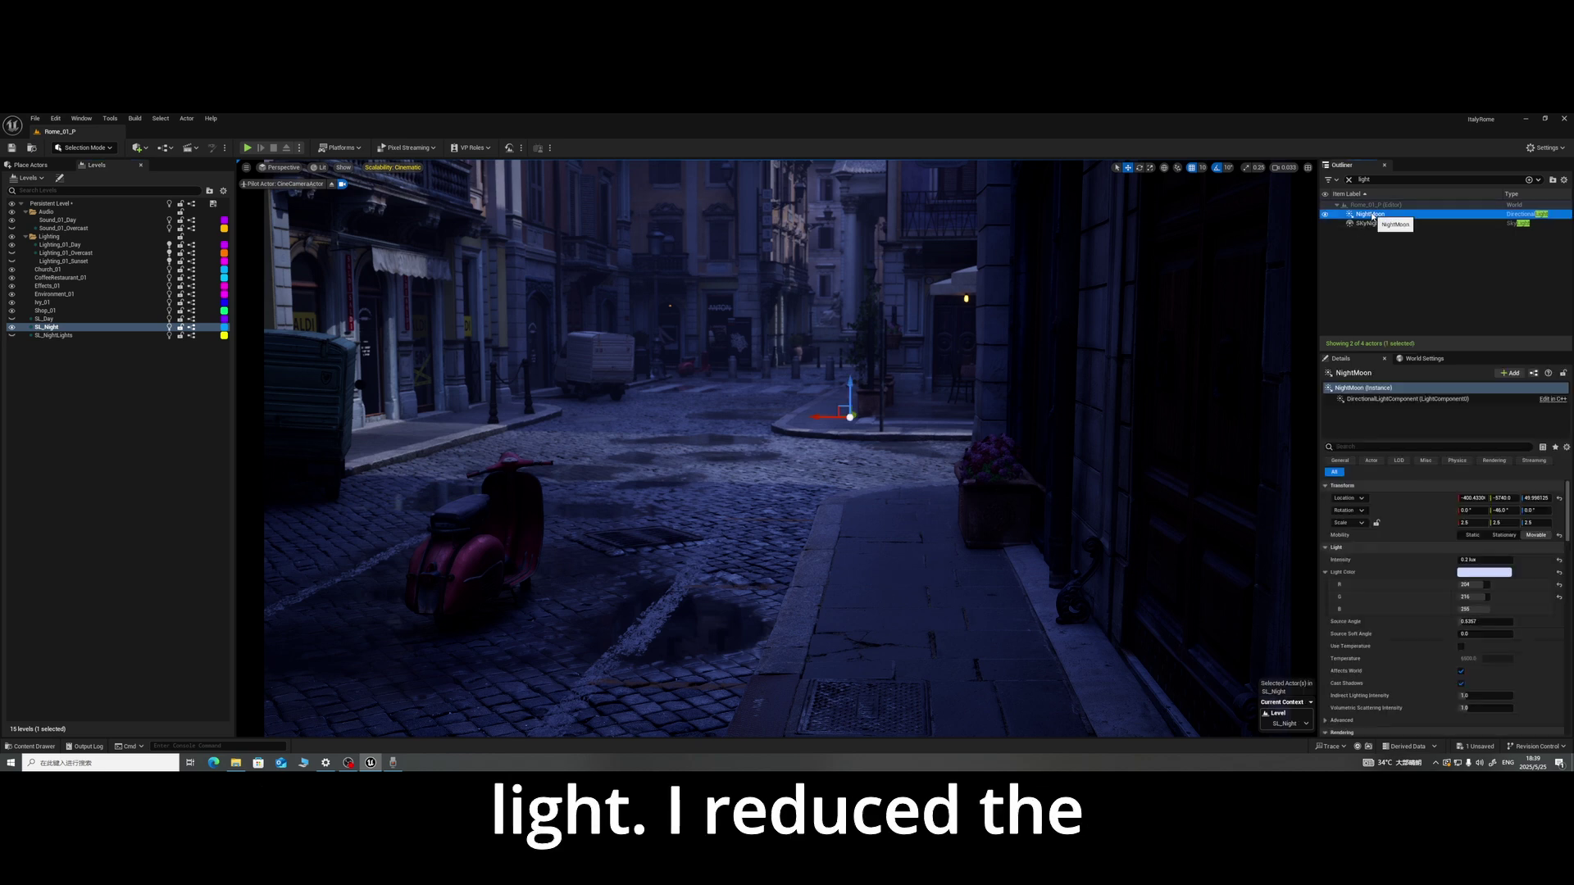
click(1348, 180)
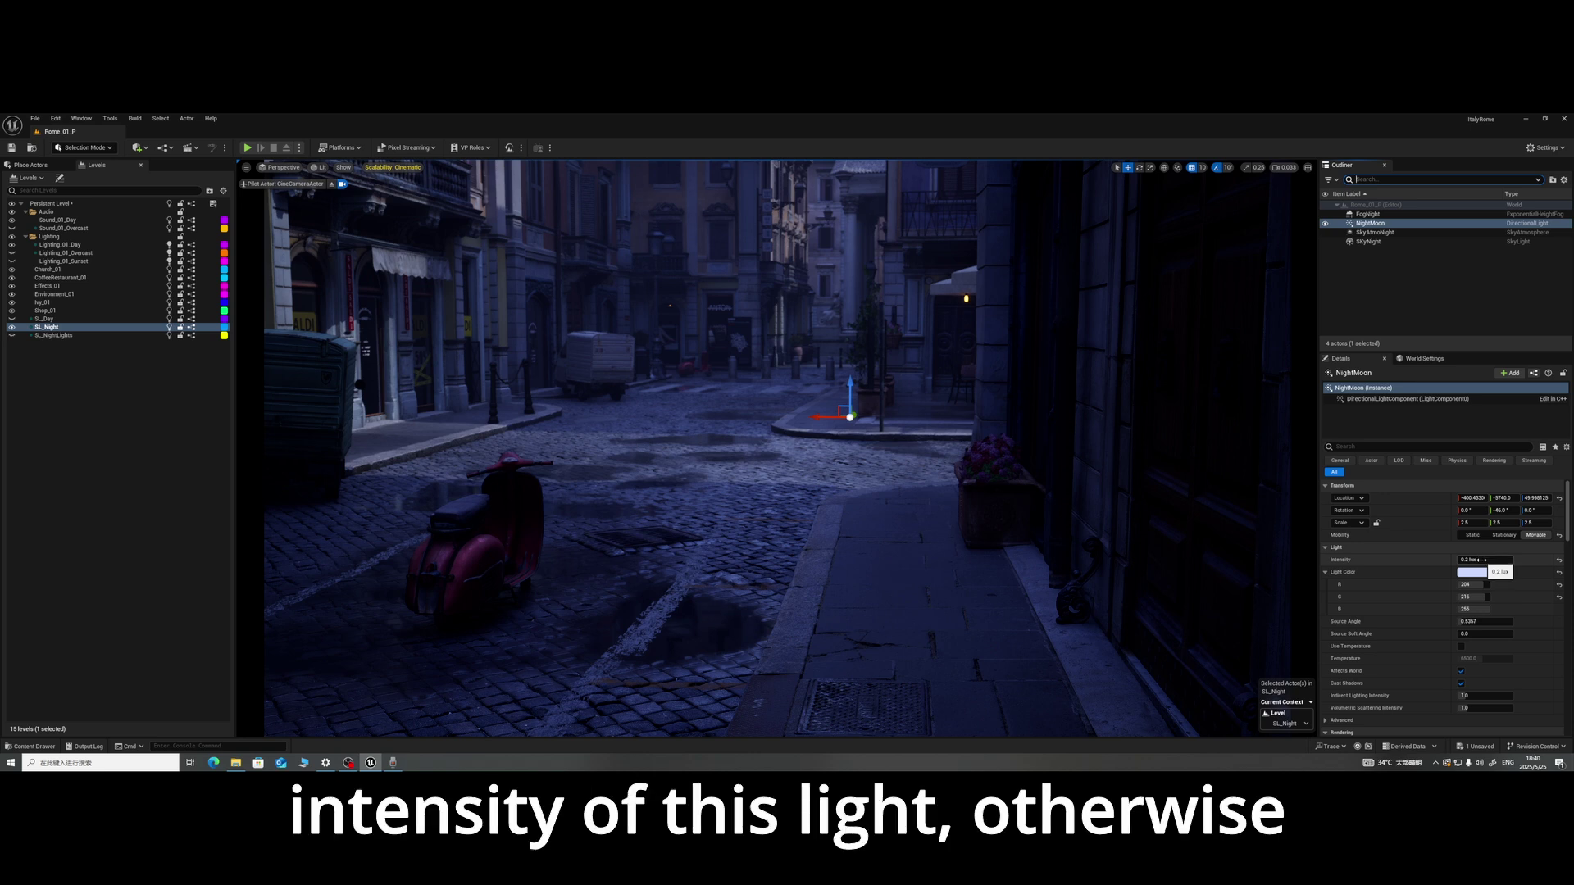
Step: Try changing the NightMoon light's intensity, undo the changes, and clear the selection
drag(1480, 560, 1483, 559)
key(ctrl+z)
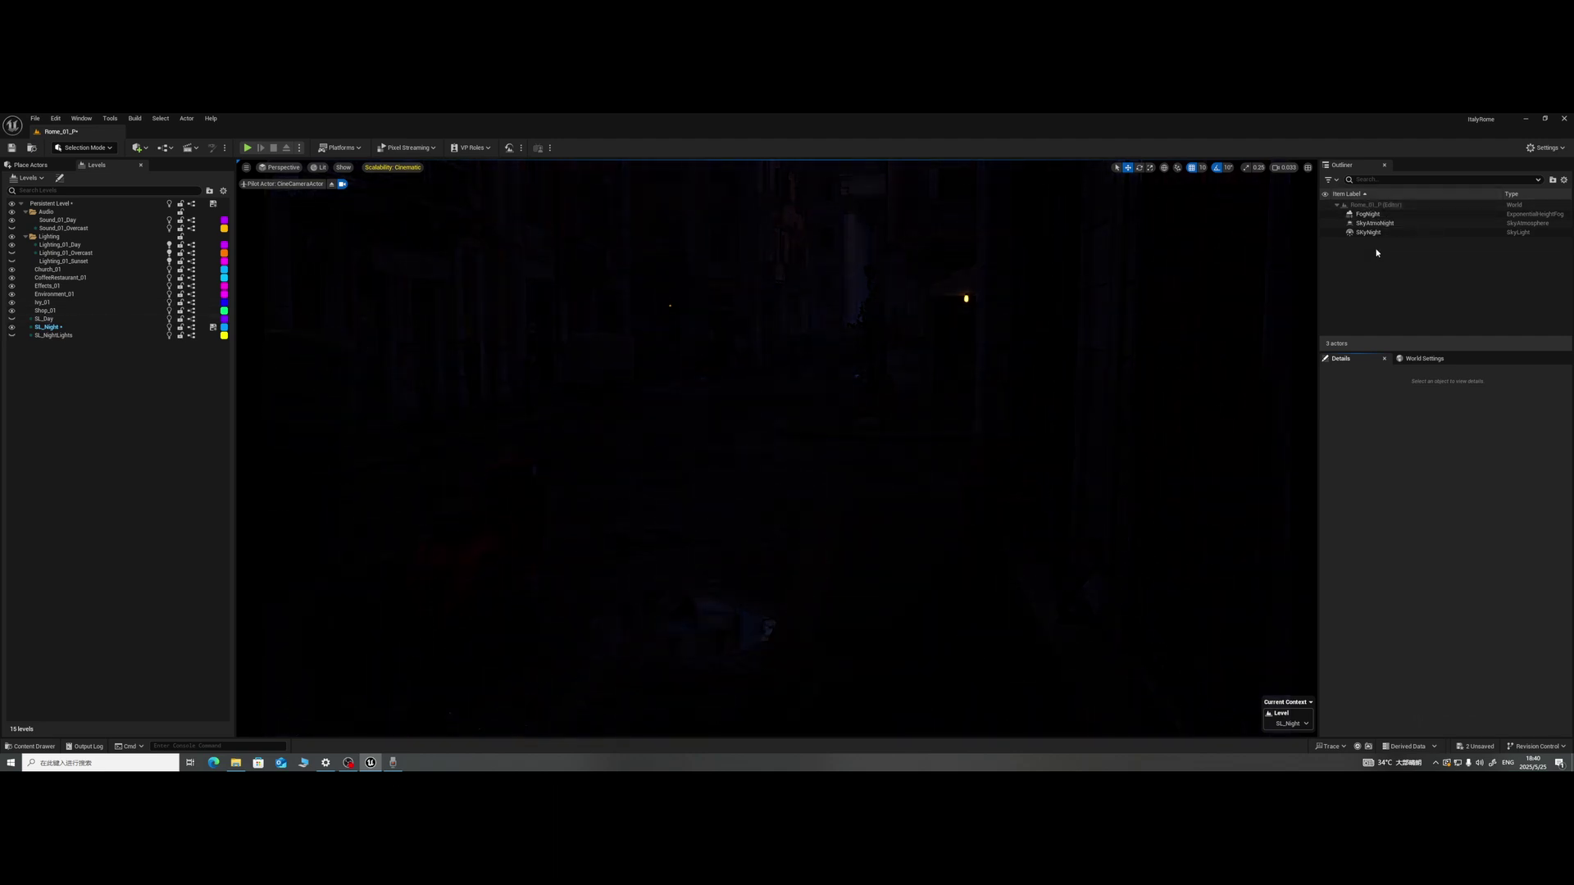
key(ctrl+z)
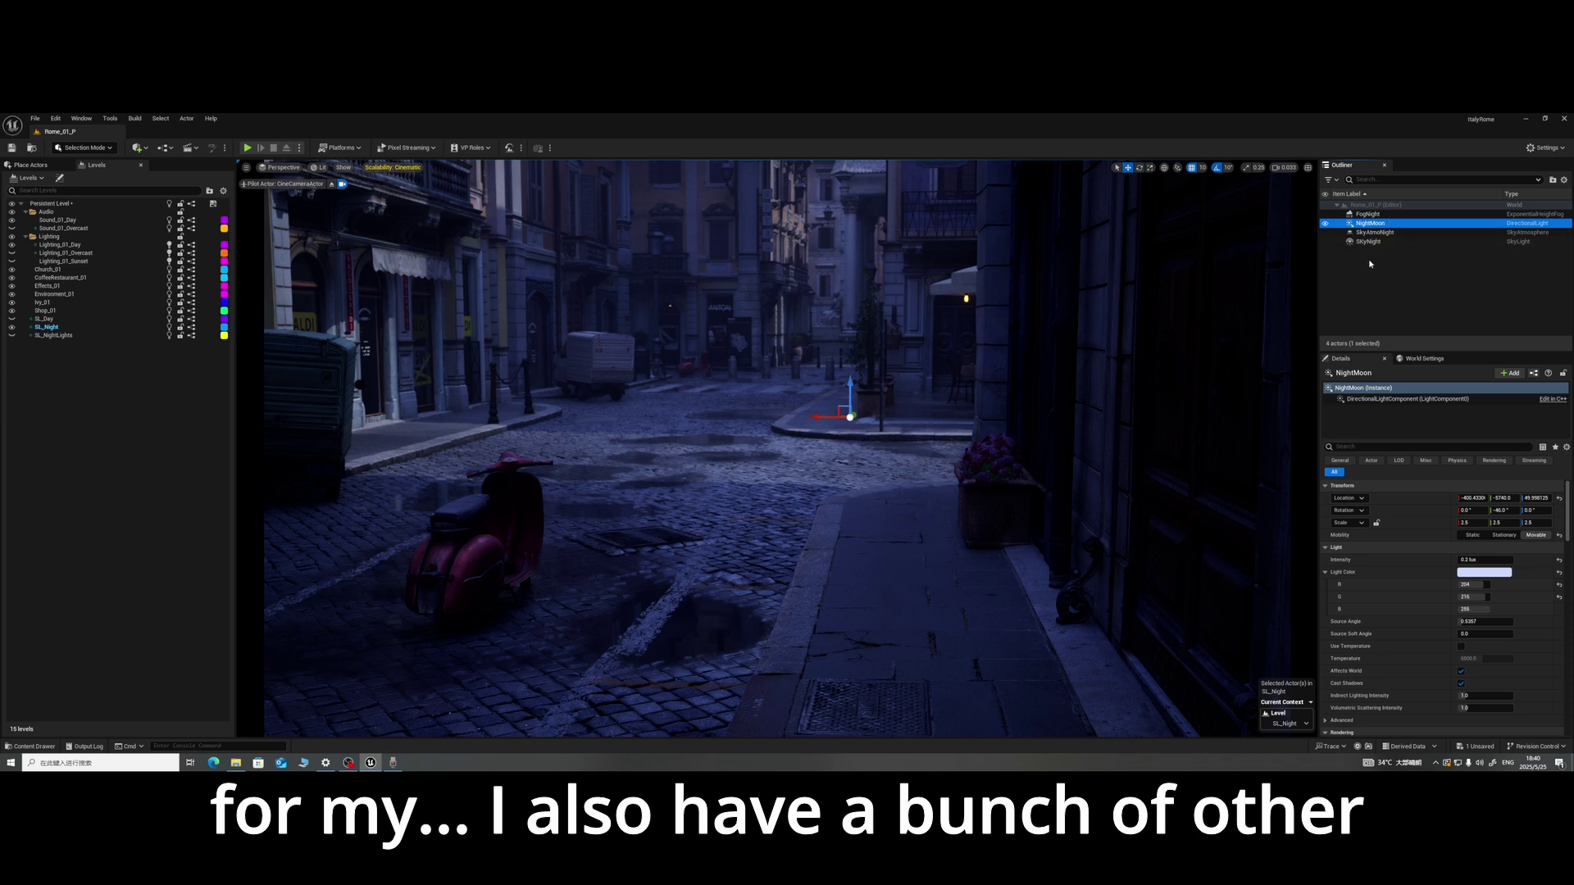
key(Escape)
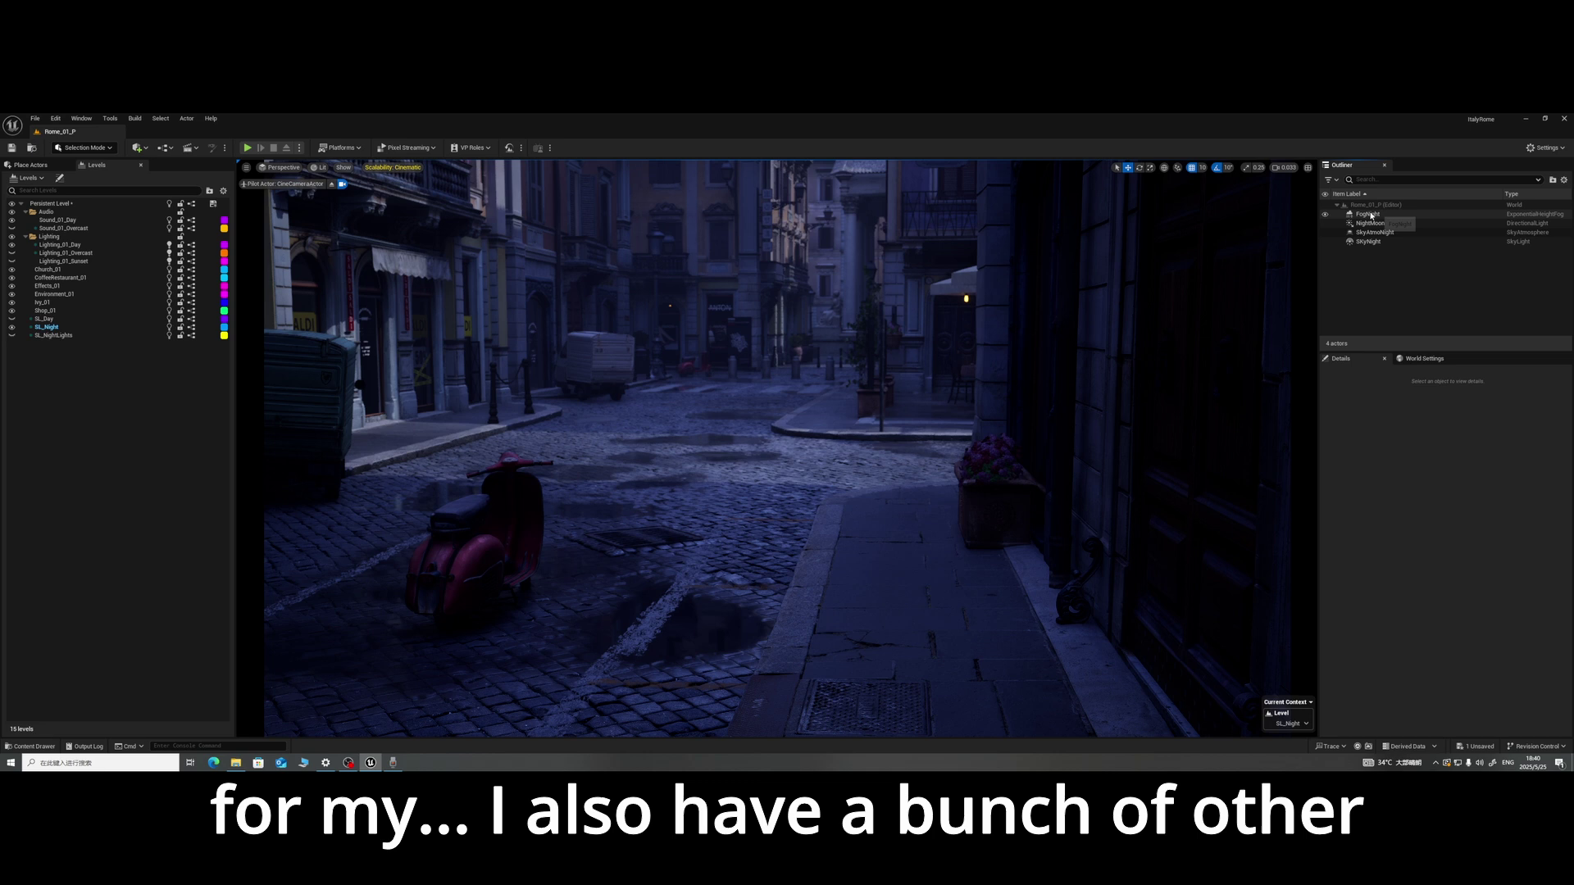
Step: Try a much higher Intensity Scale on the SkyNight sky light, and undo the change
click(1369, 242)
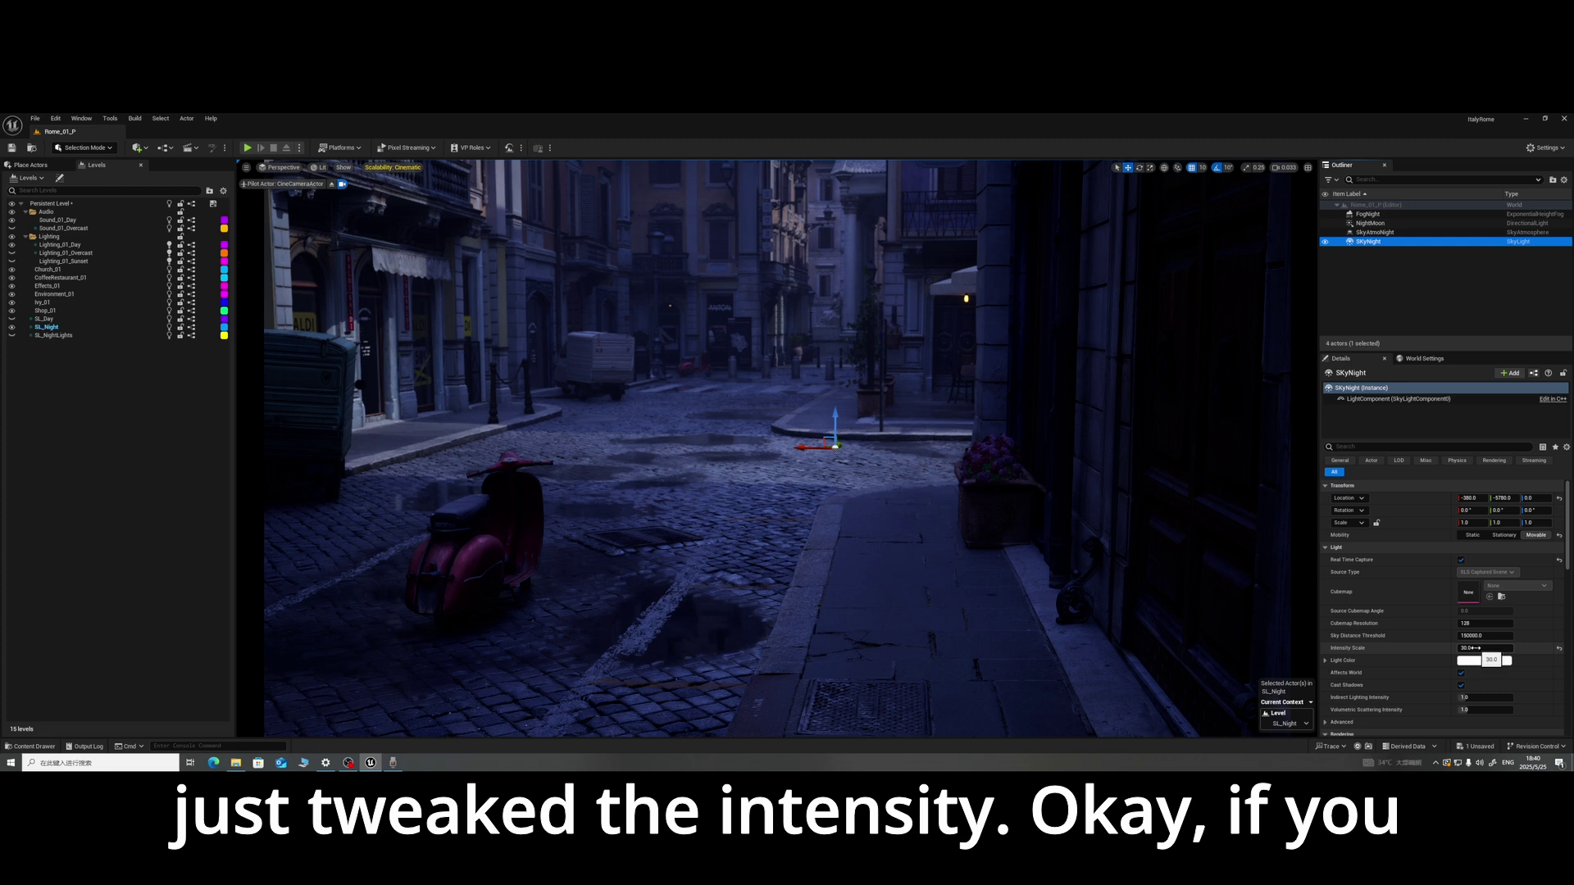
drag(1475, 648, 1478, 647)
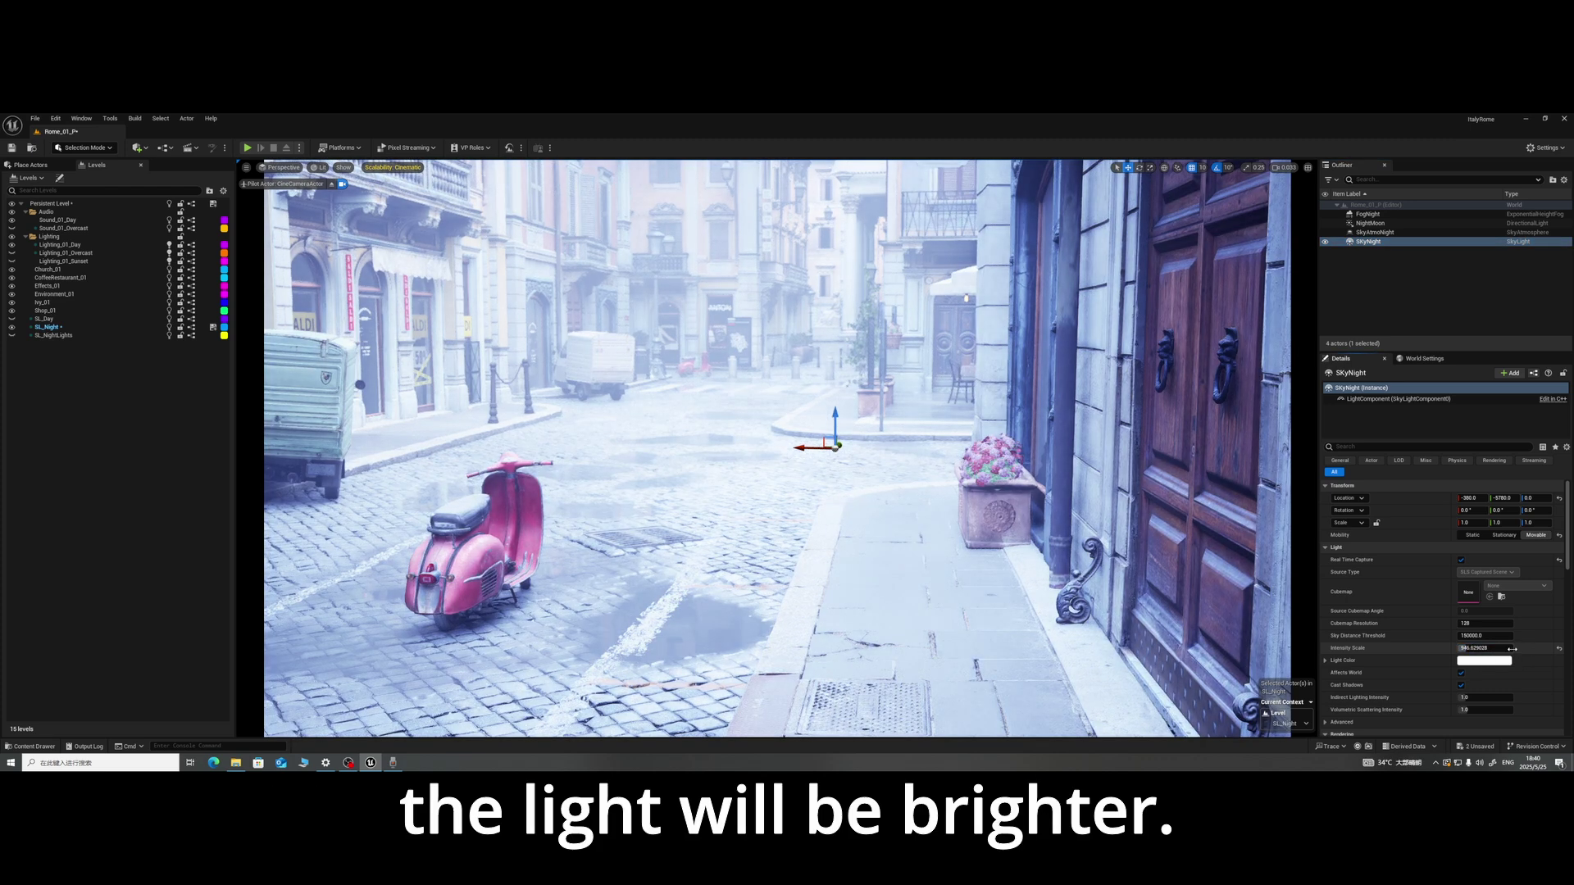
key(ctrl+z)
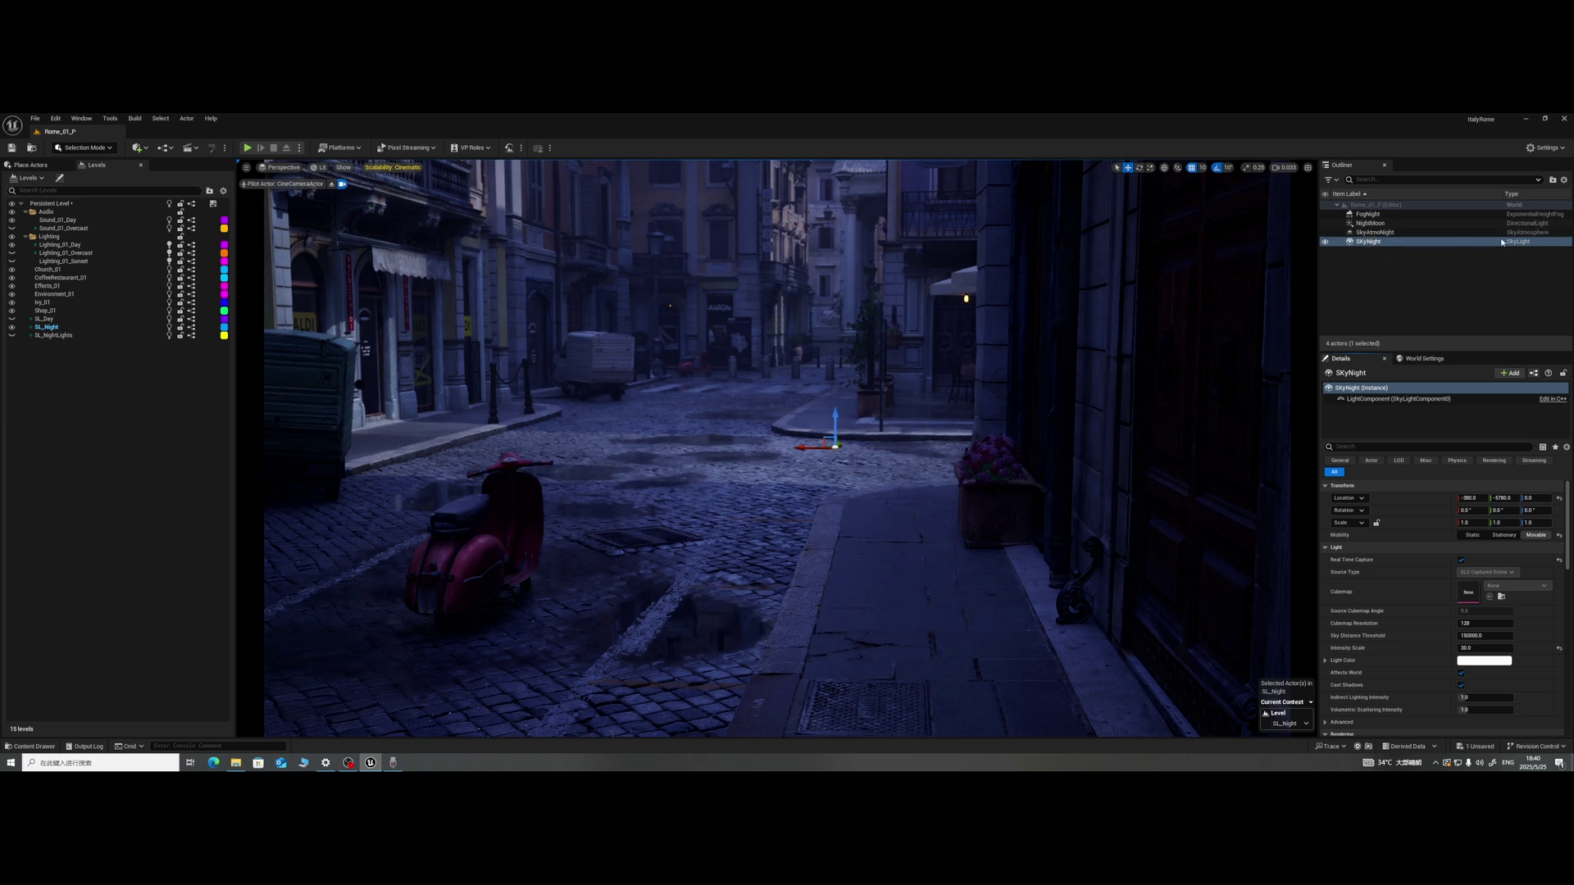
Step: Inspect SkyAtmoNight and FogNight, and hide and reshow SL_Night to check its effect on the scene
click(1389, 233)
click(1385, 214)
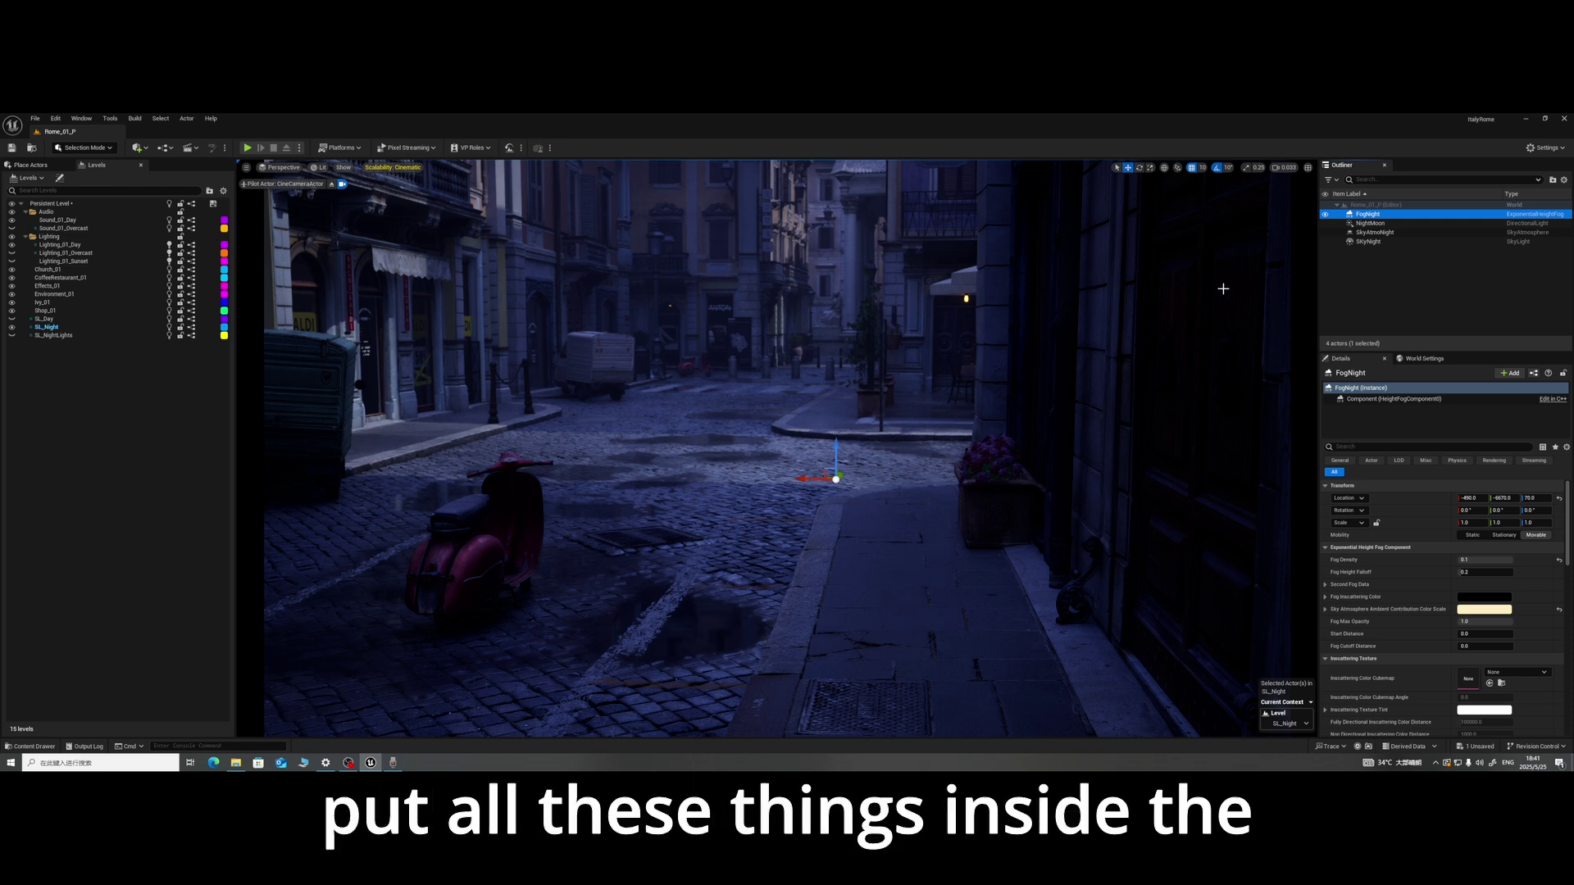
click(11, 328)
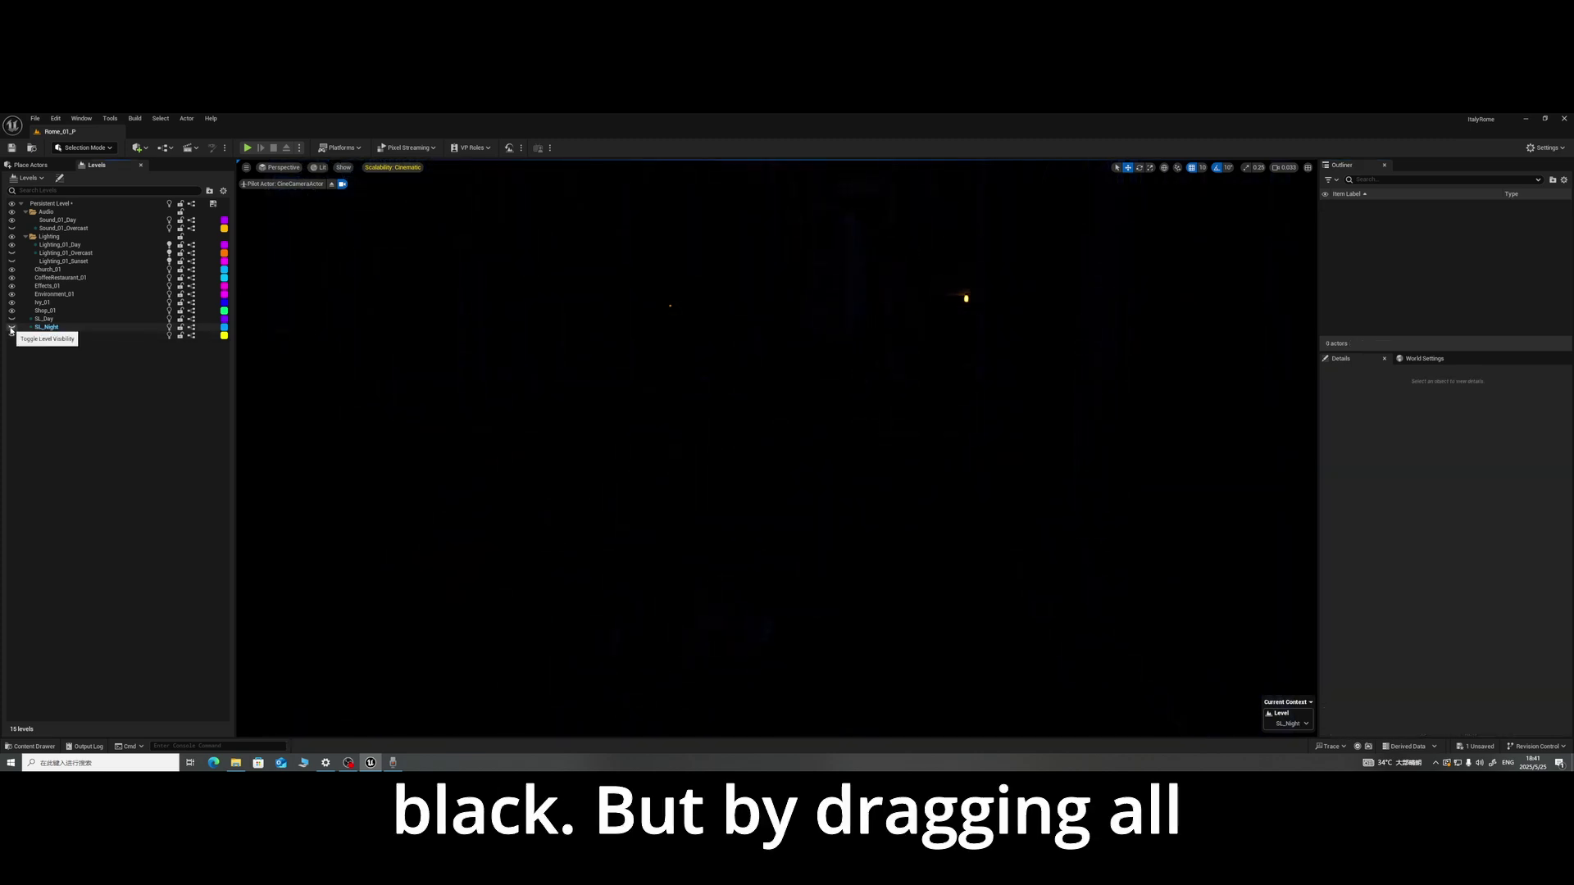
click(11, 328)
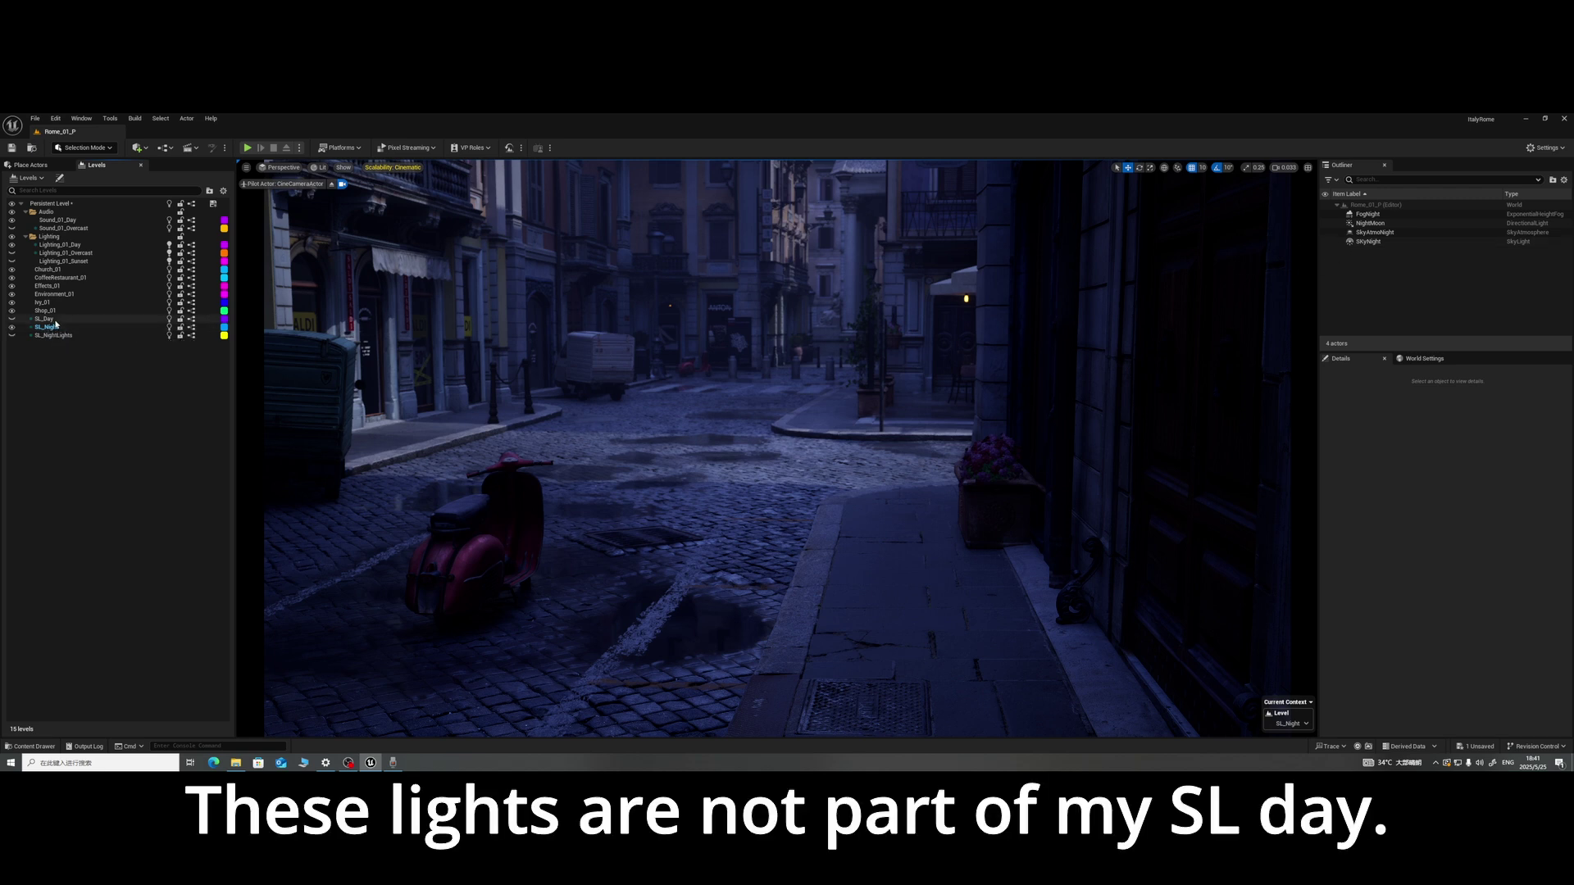
Step: Show SL_Day as the current level in place of SL_Night, and limit the Outliner to its actors
click(12, 326)
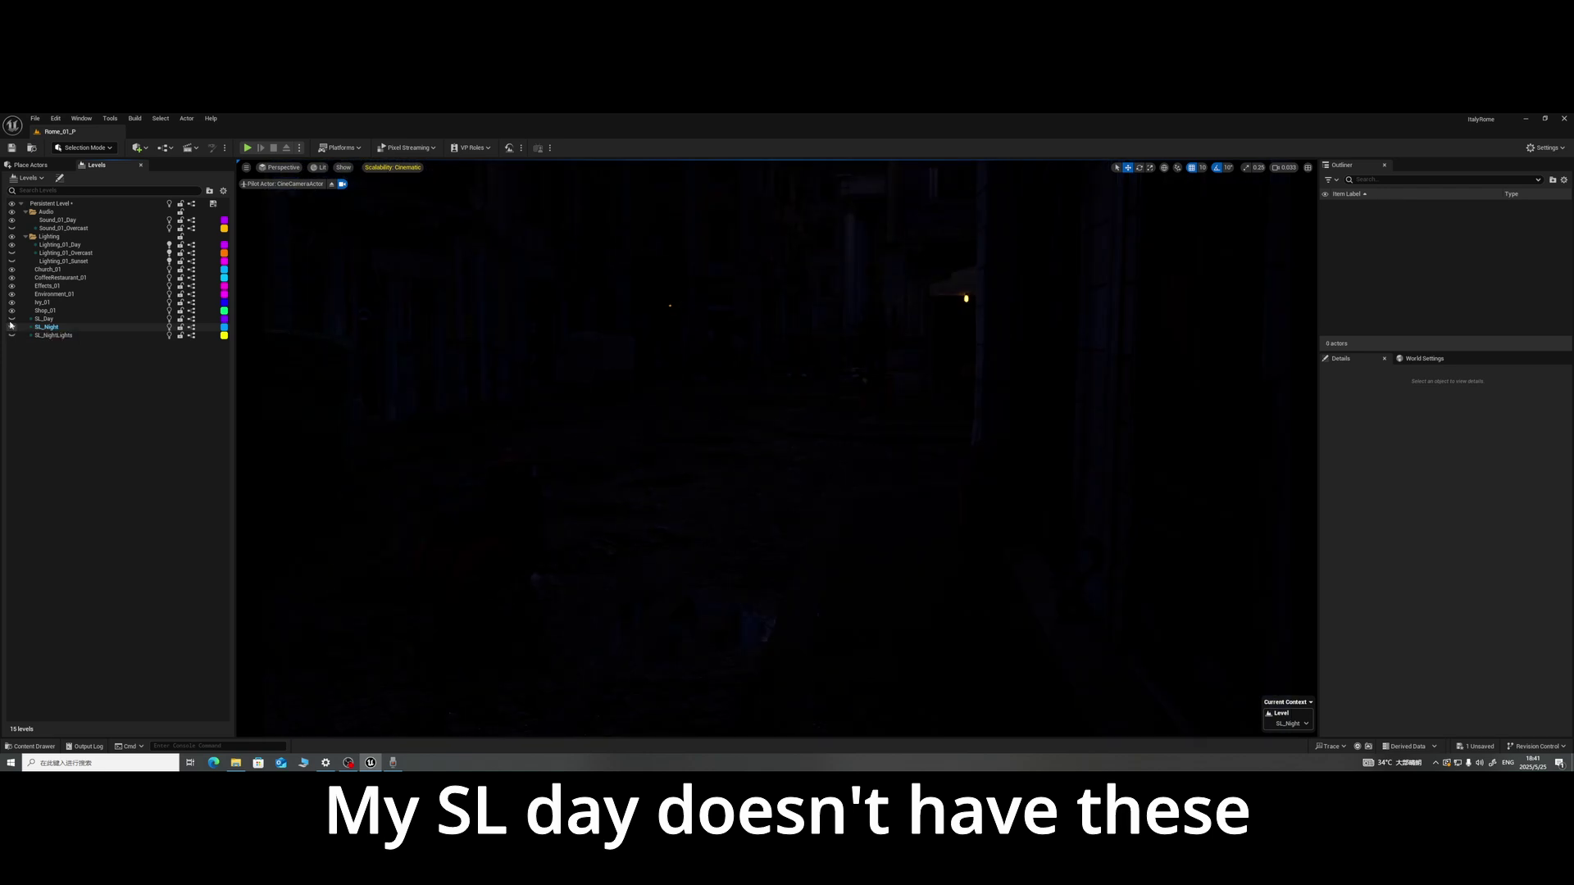
click(12, 319)
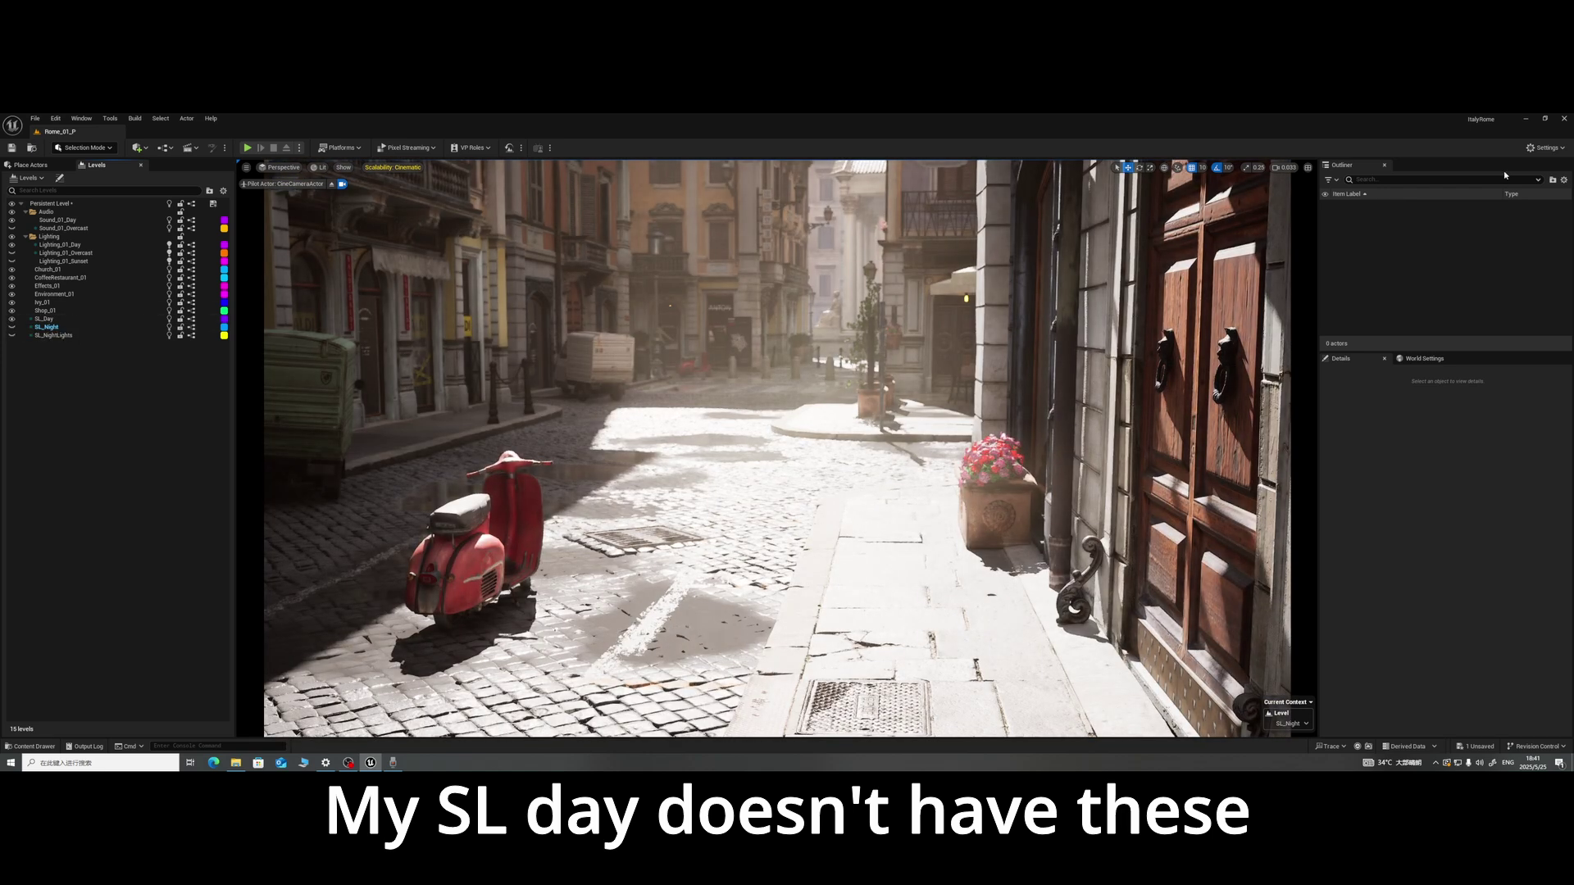
click(1564, 182)
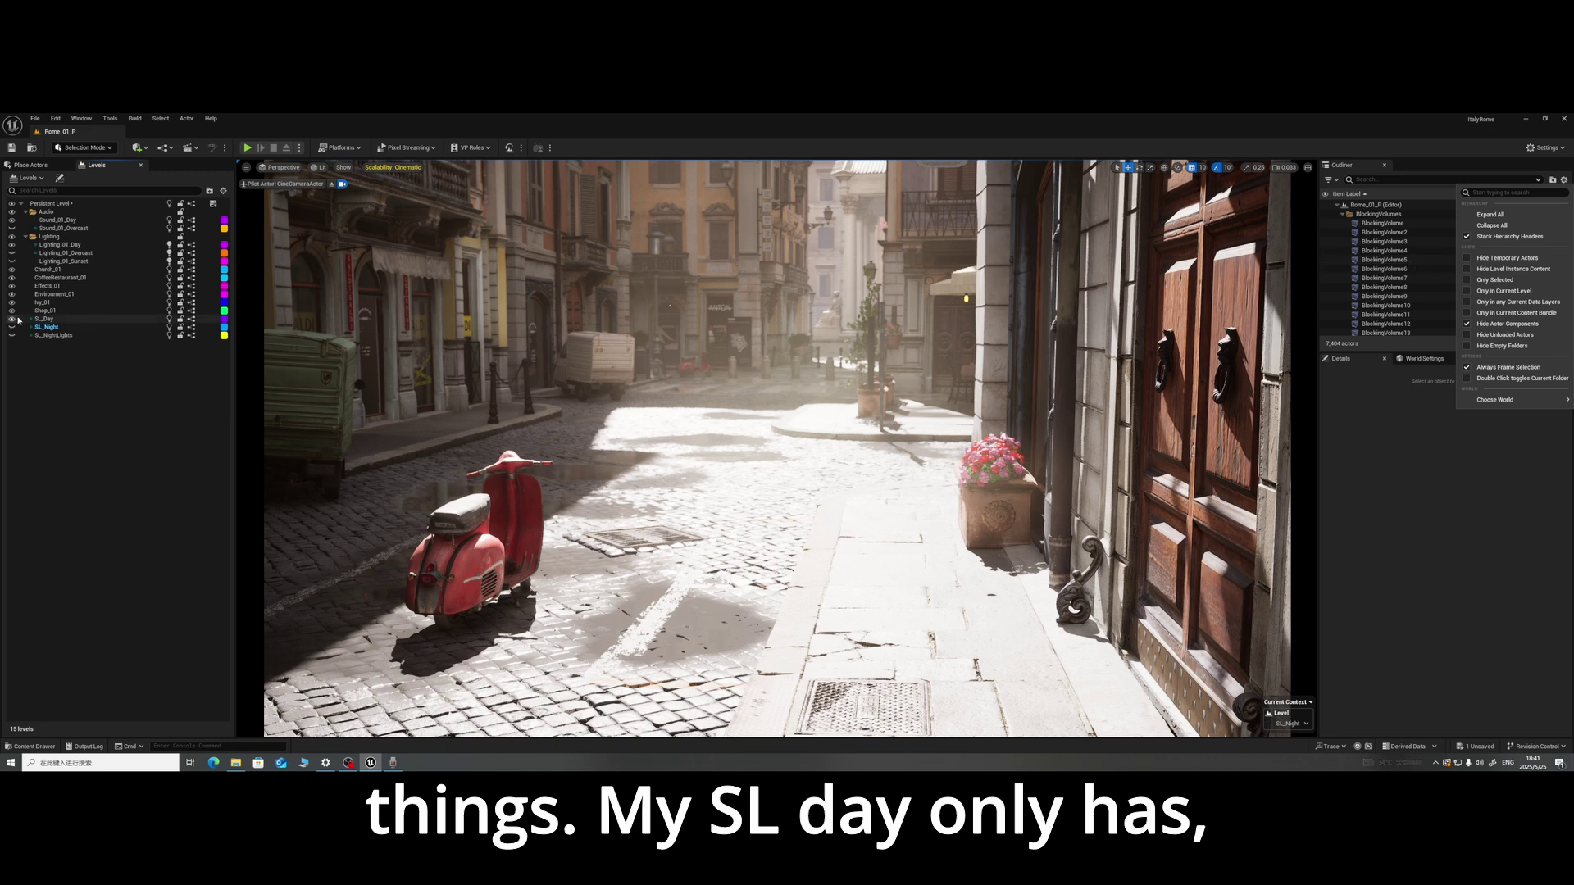
double_click(43, 320)
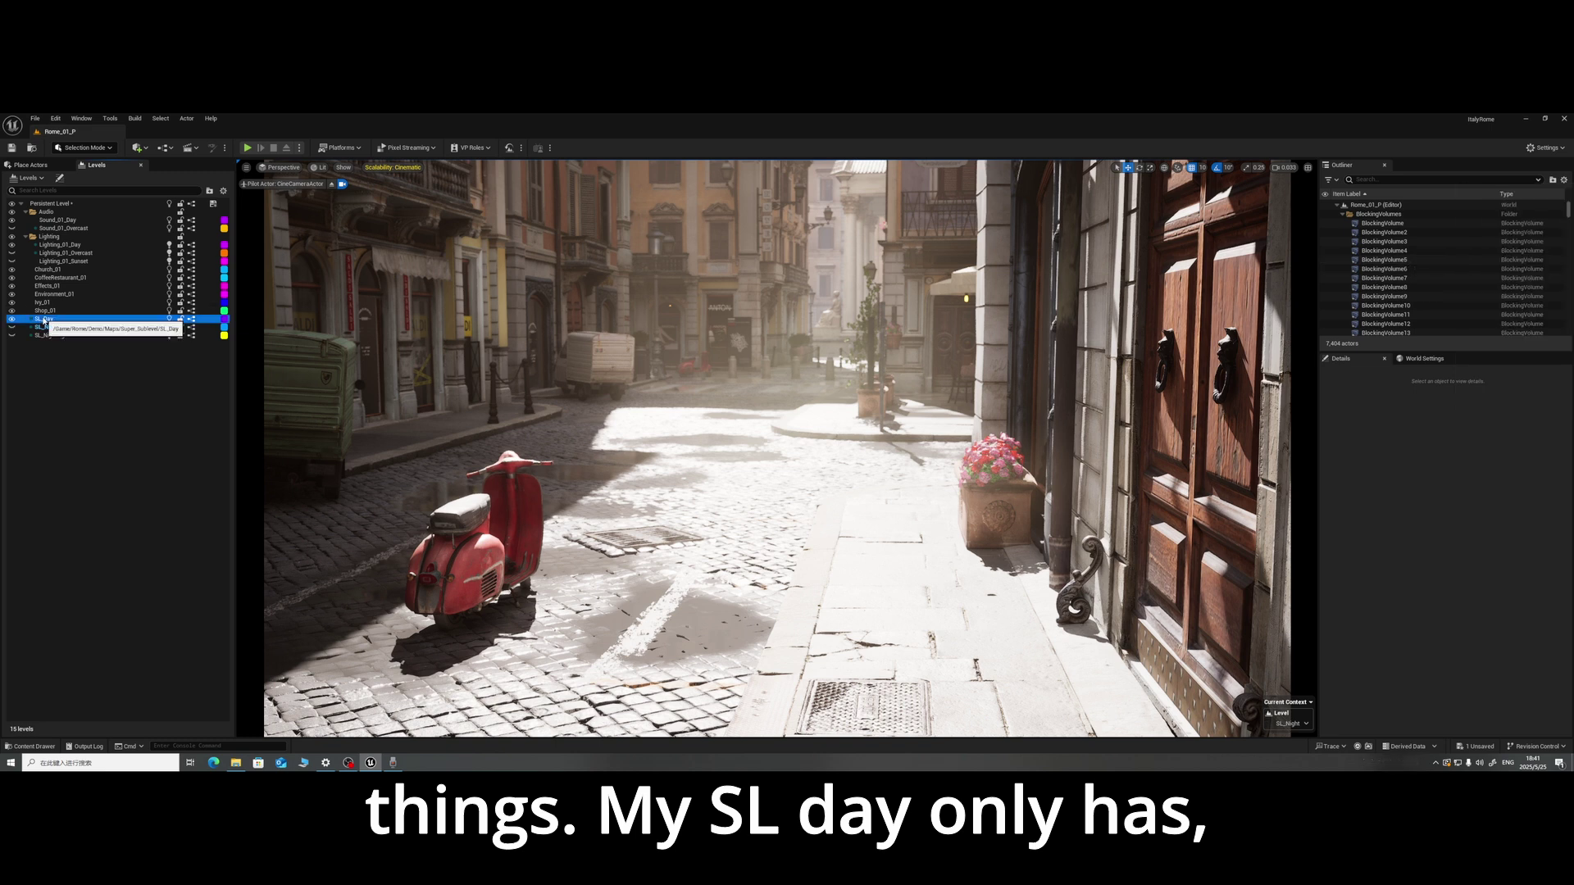
click(1565, 182)
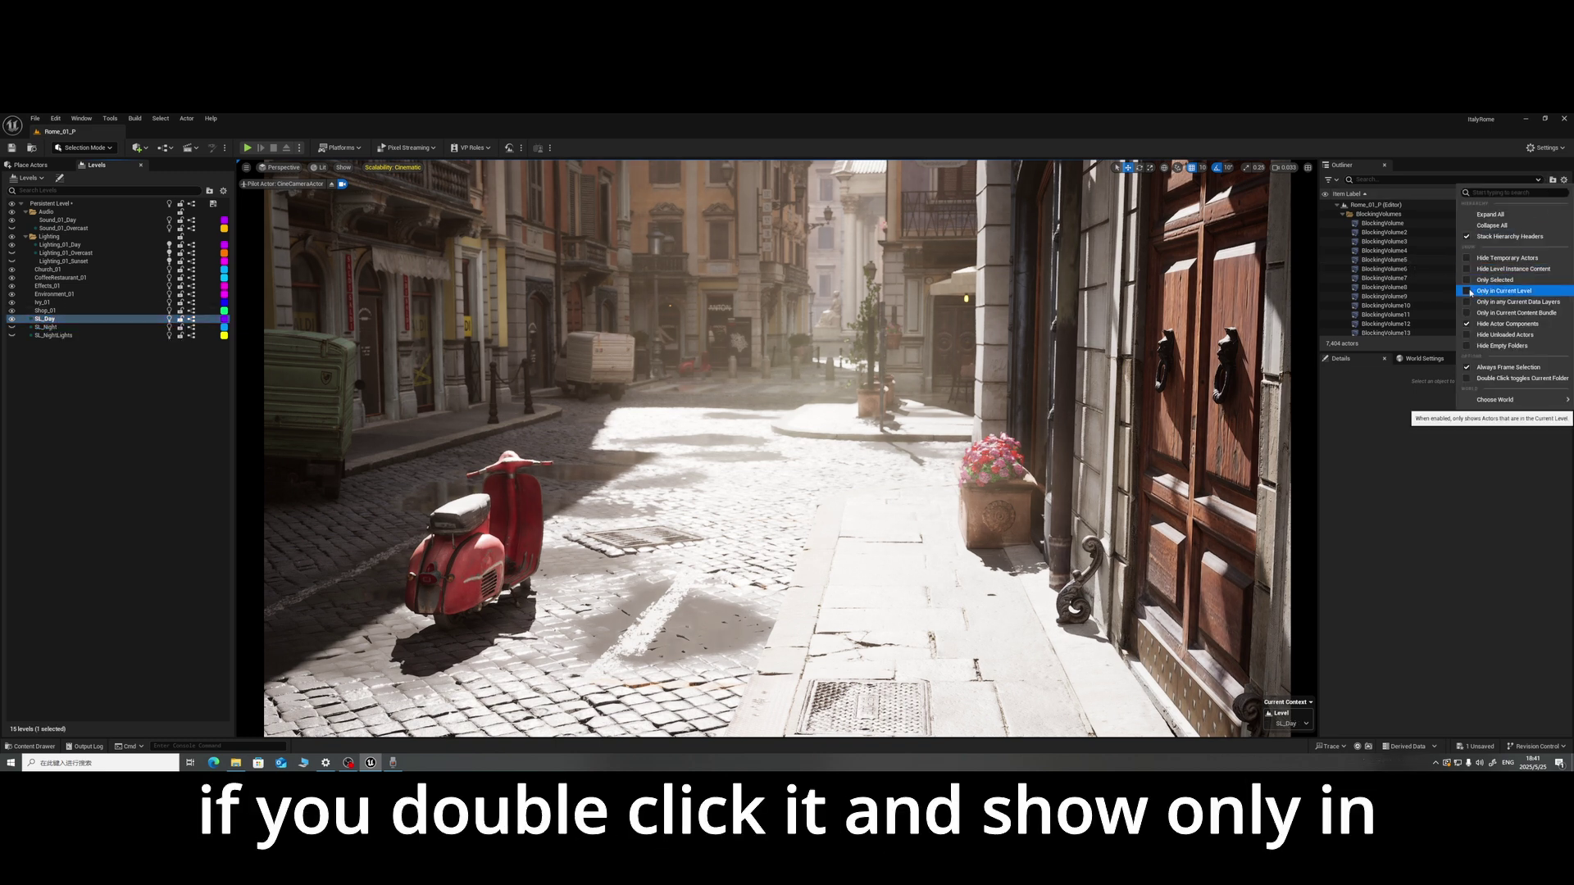
click(1469, 292)
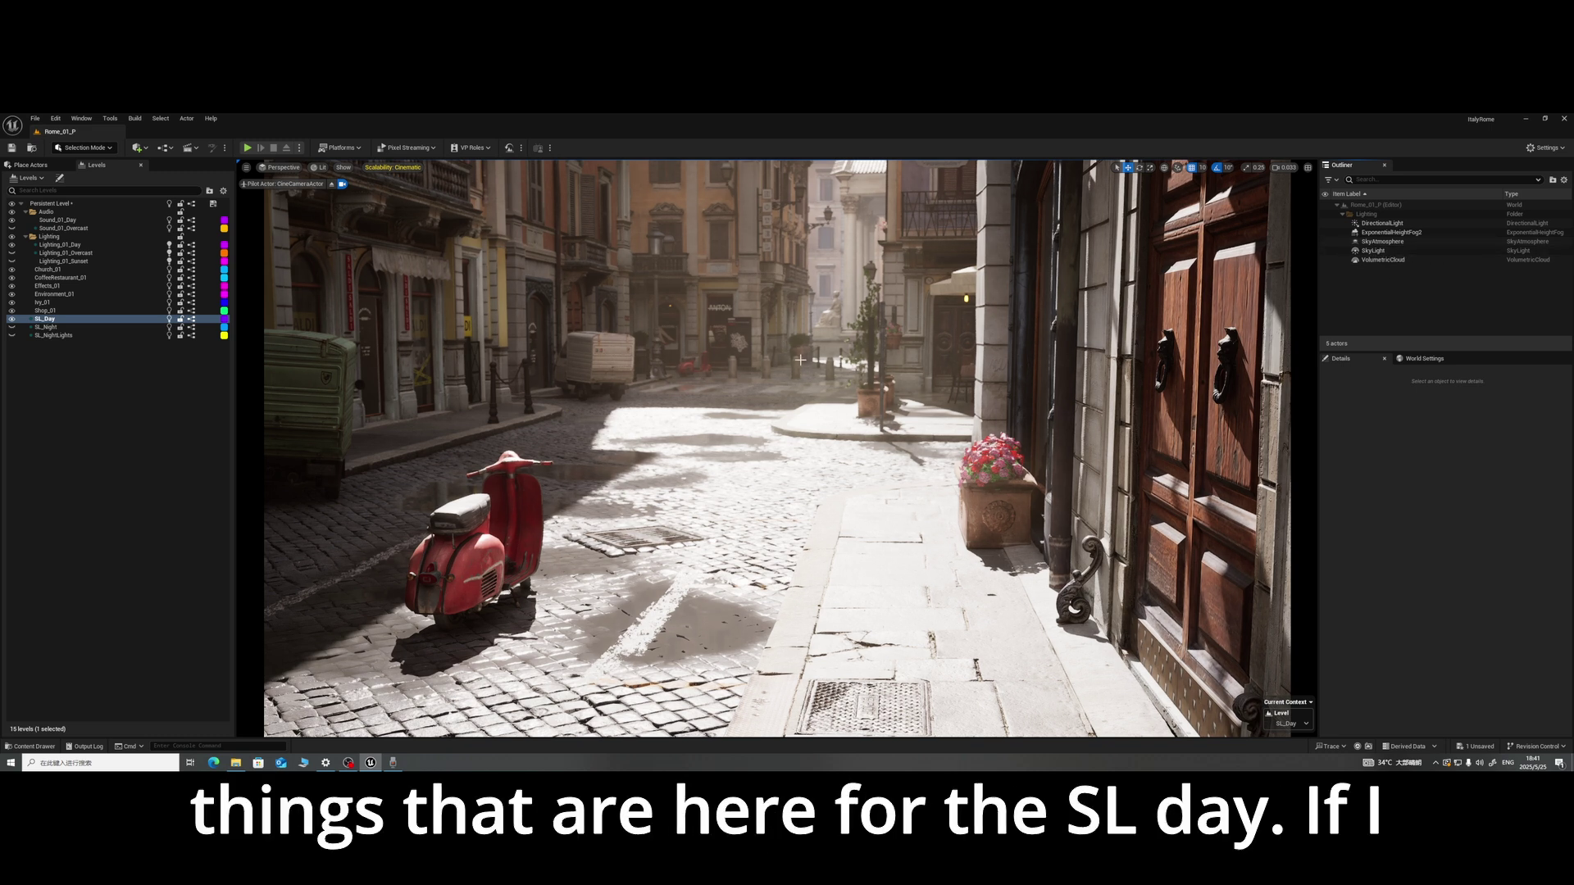
Step: Make SL_Night current with SL_Day hidden, and move FogNight, NightMoon, SkyAtmoNight and SkyNight into SL_Night
double_click(45, 327)
click(11, 319)
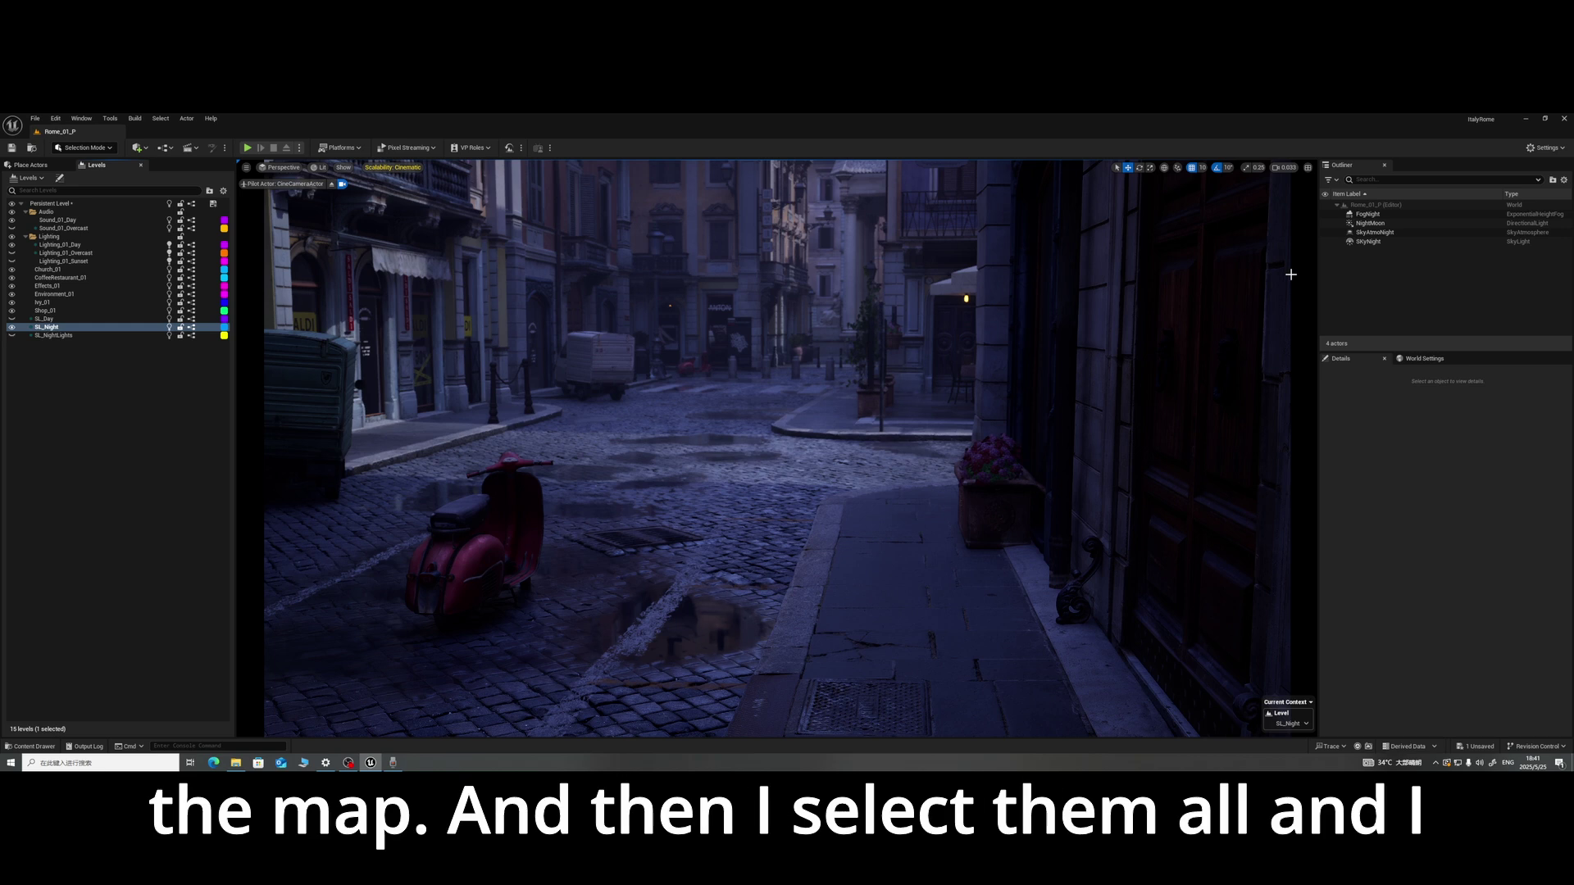
click(1369, 215)
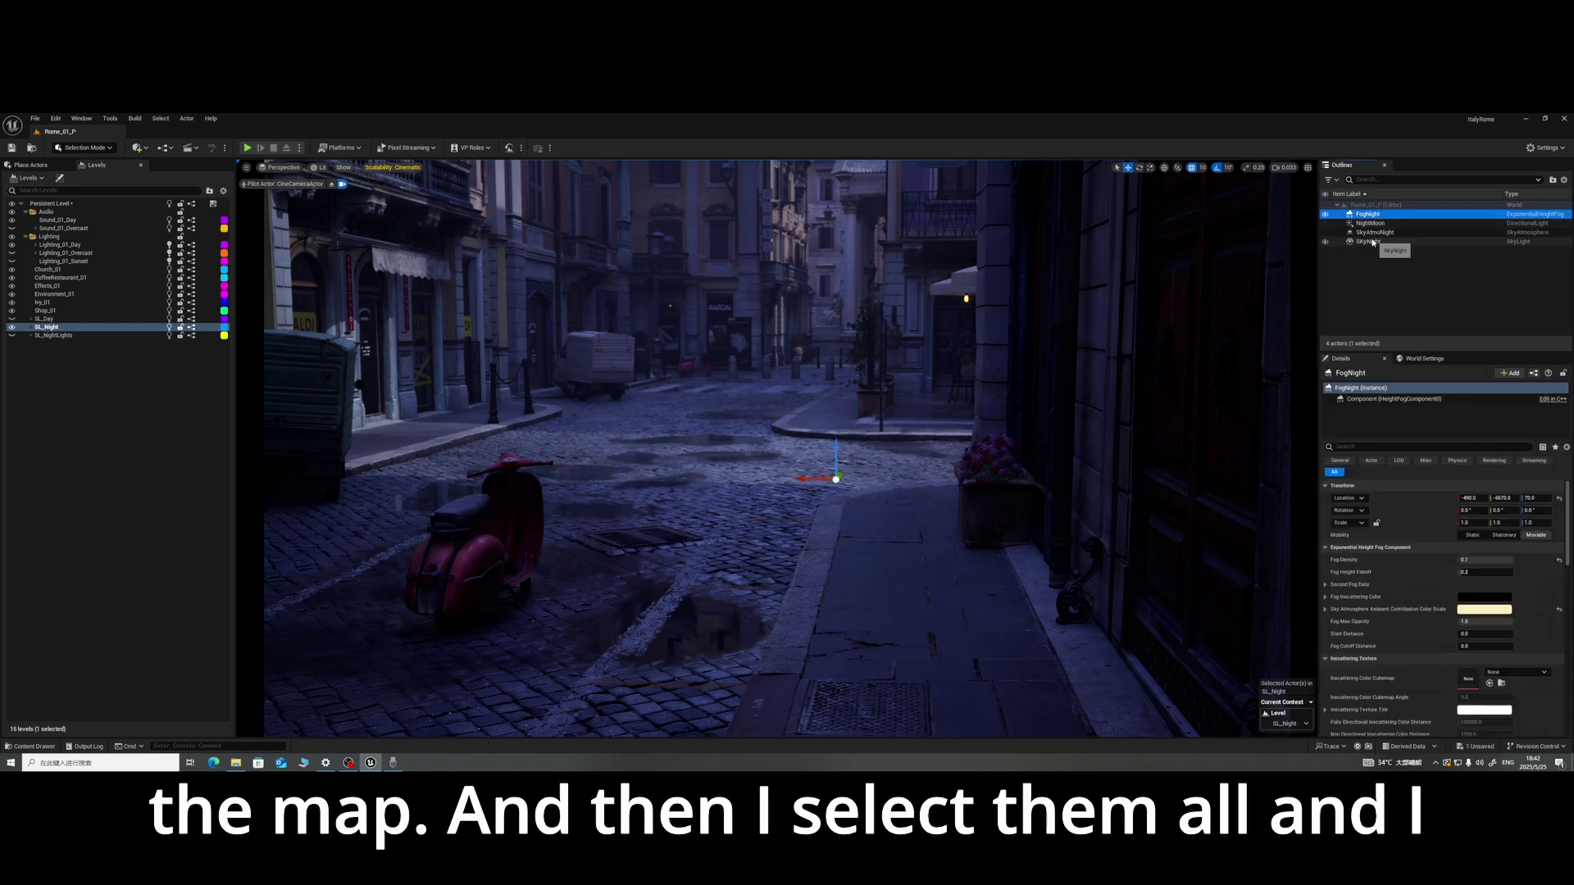
shift+click(1369, 241)
drag(1374, 236, 49, 330)
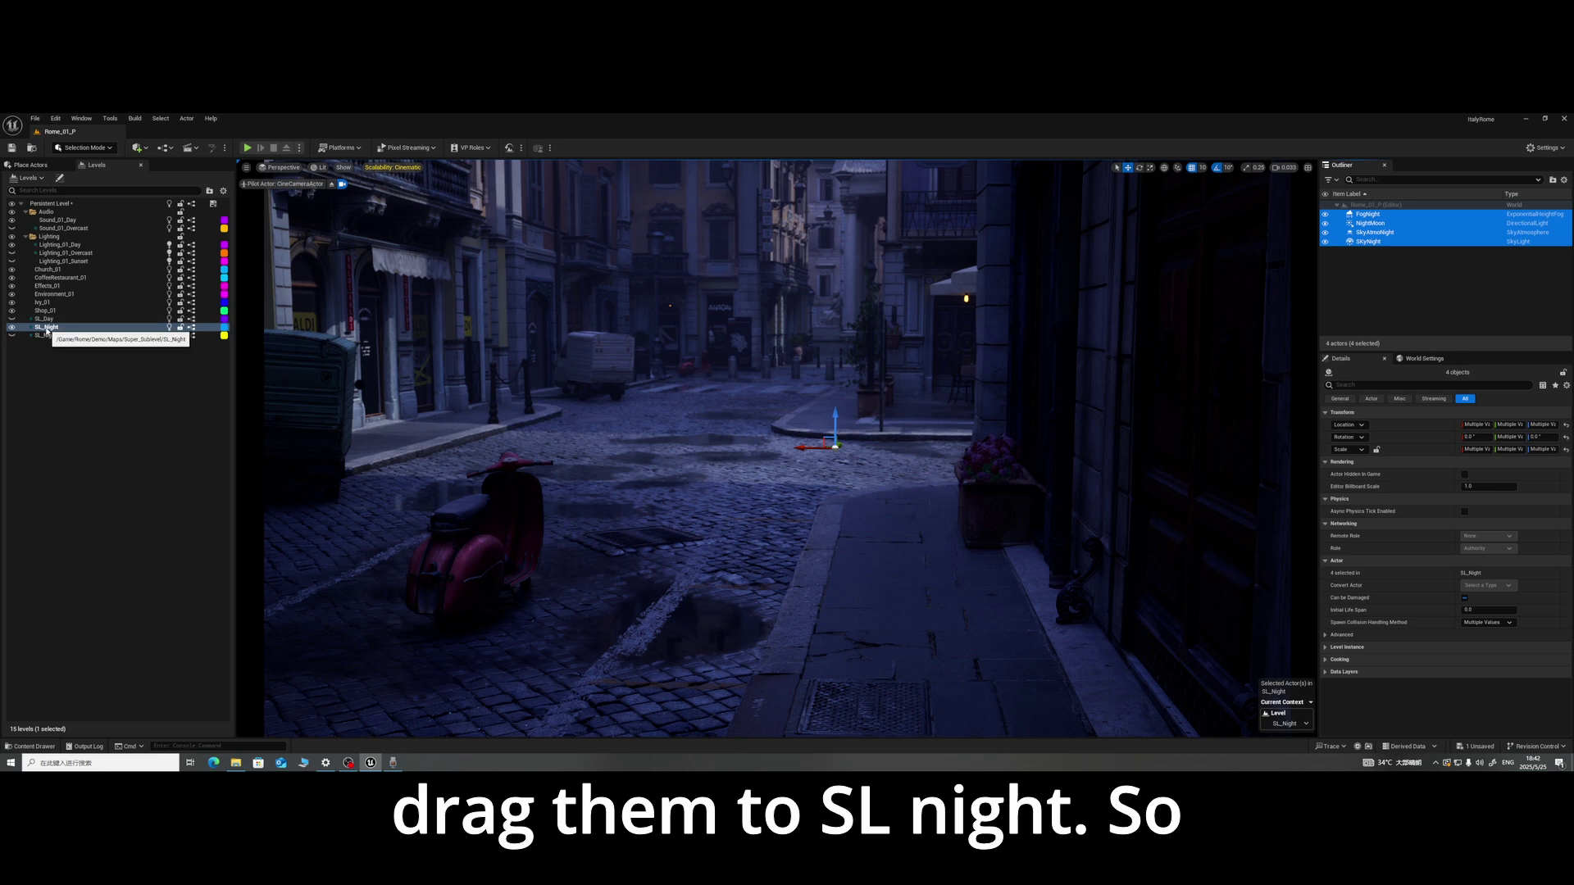
Step: Hide SL_Night, show SL_Day, and make SL_Day the current level to examine its contents
click(11, 328)
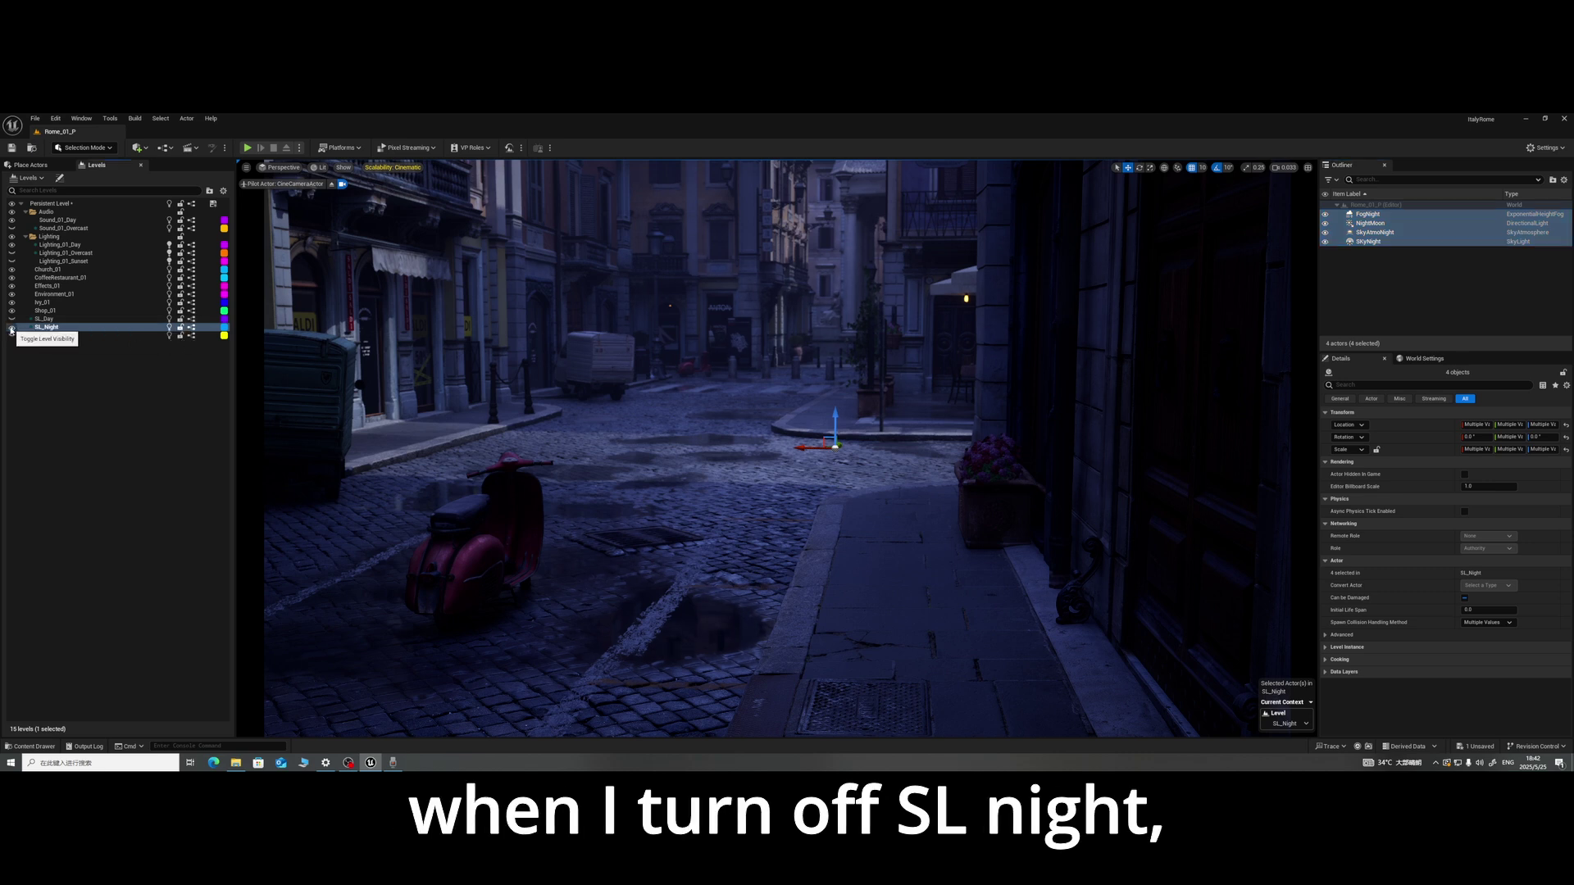
click(12, 320)
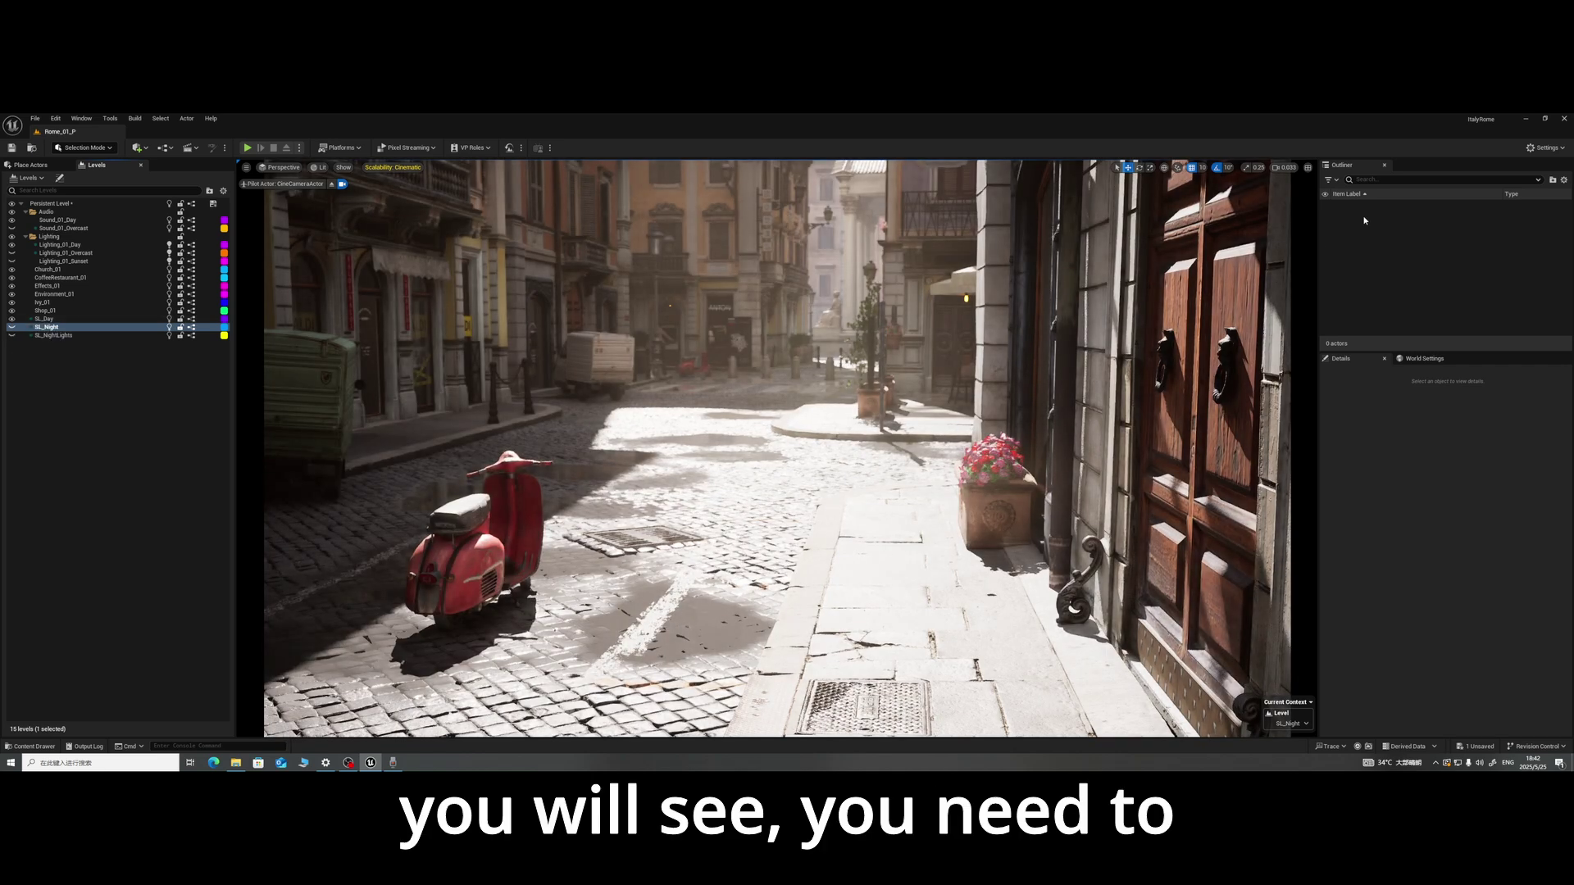
click(61, 319)
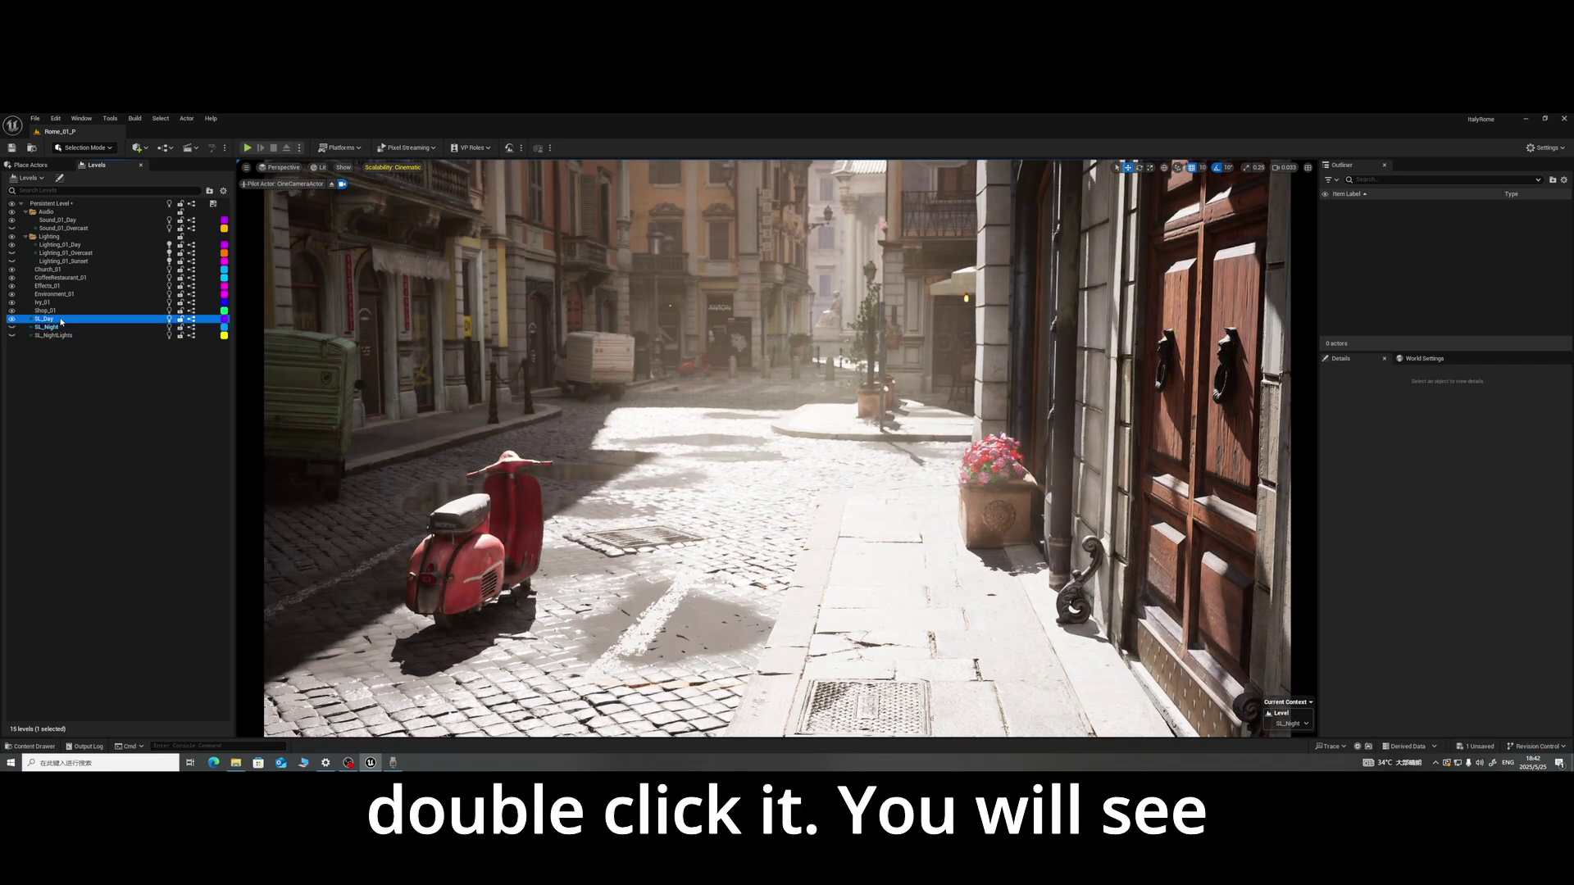
double_click(49, 321)
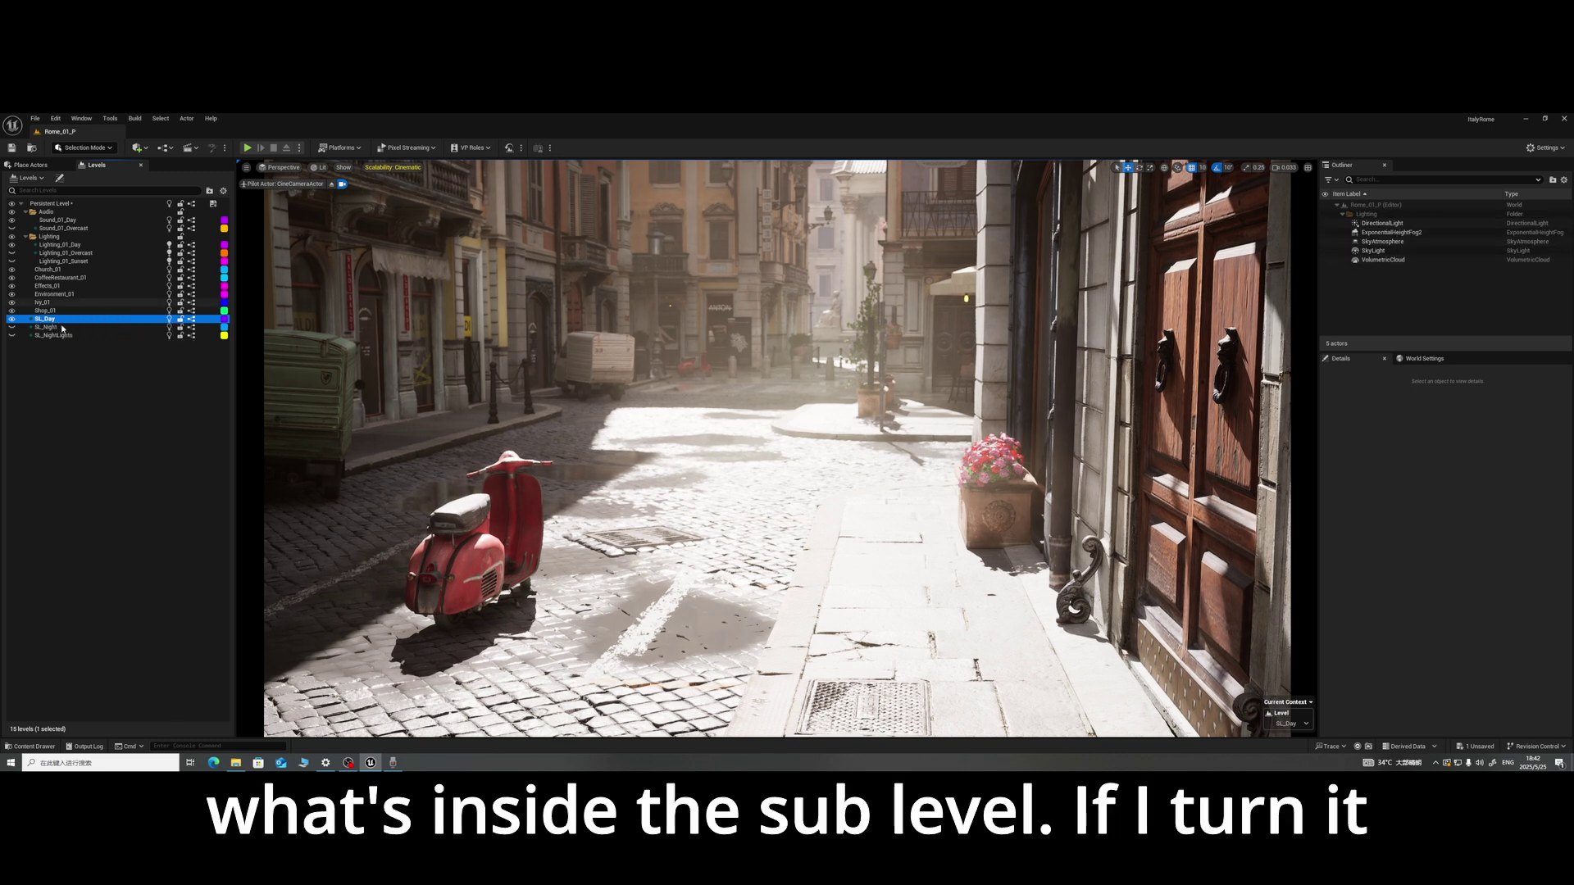
Step: Hide SL_Day, show SL_Night, and make it the current level
click(12, 319)
click(13, 327)
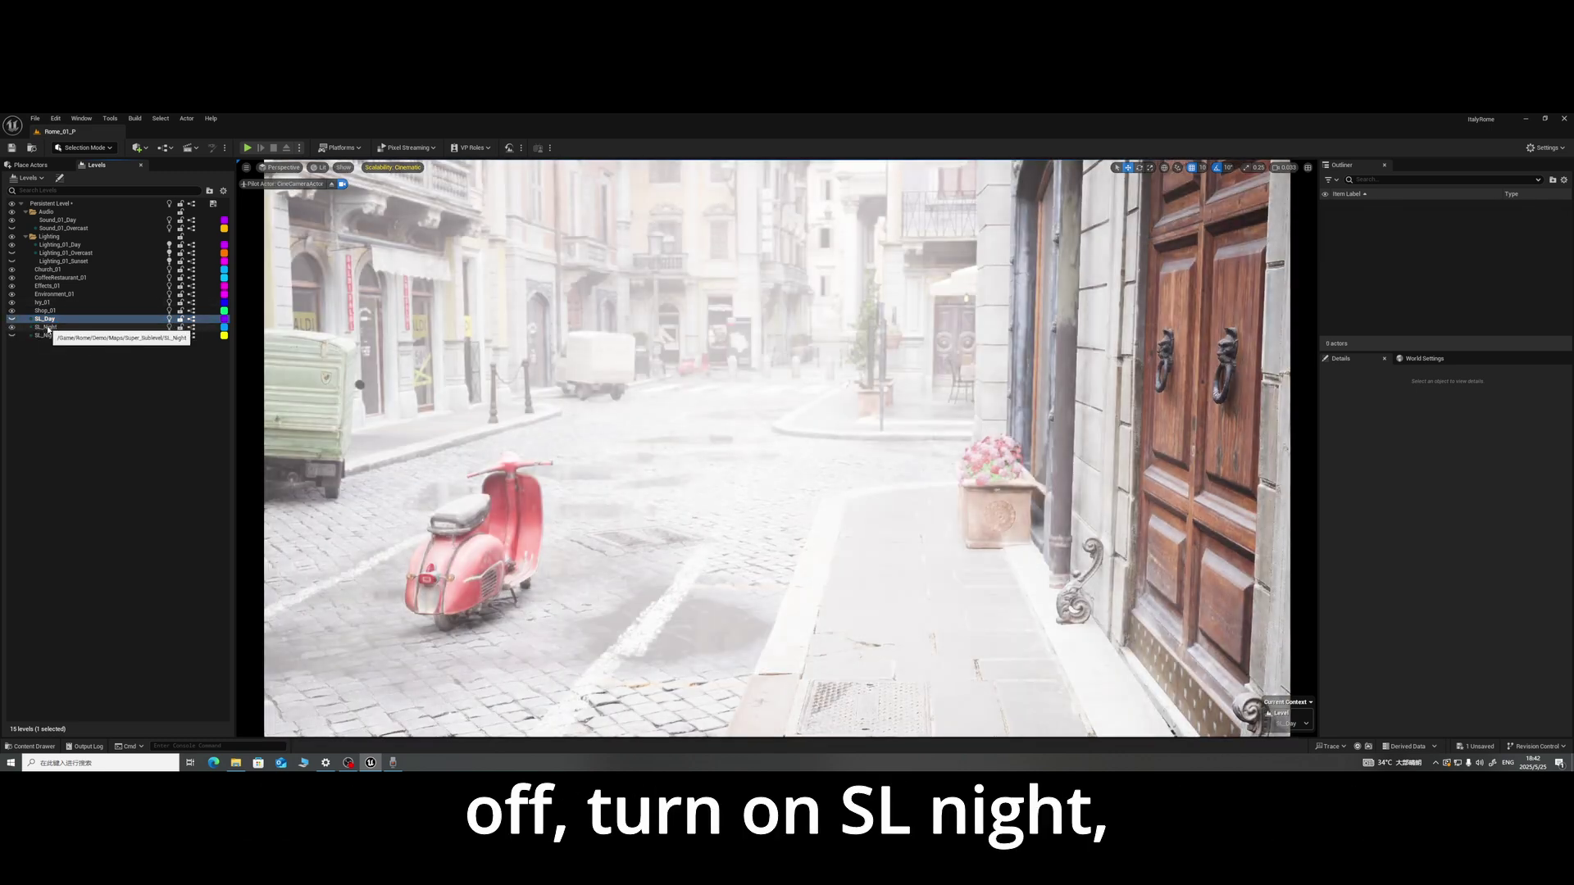
double_click(46, 327)
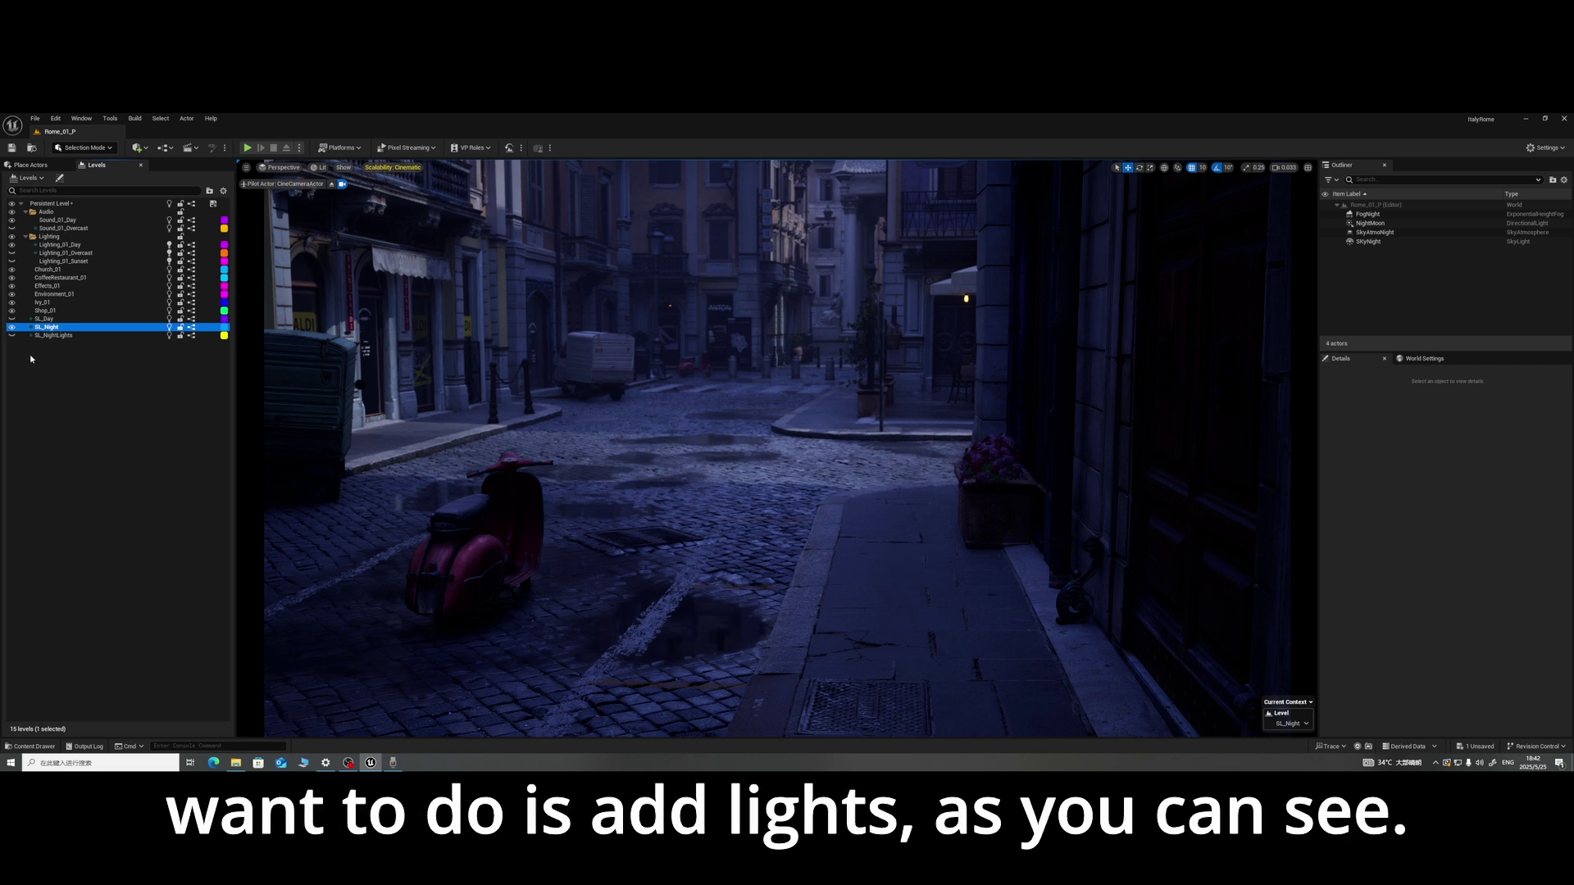
Step: Toggle the visibility of SL_NightLights over SL_Night to compare the street with and without its lights
click(12, 335)
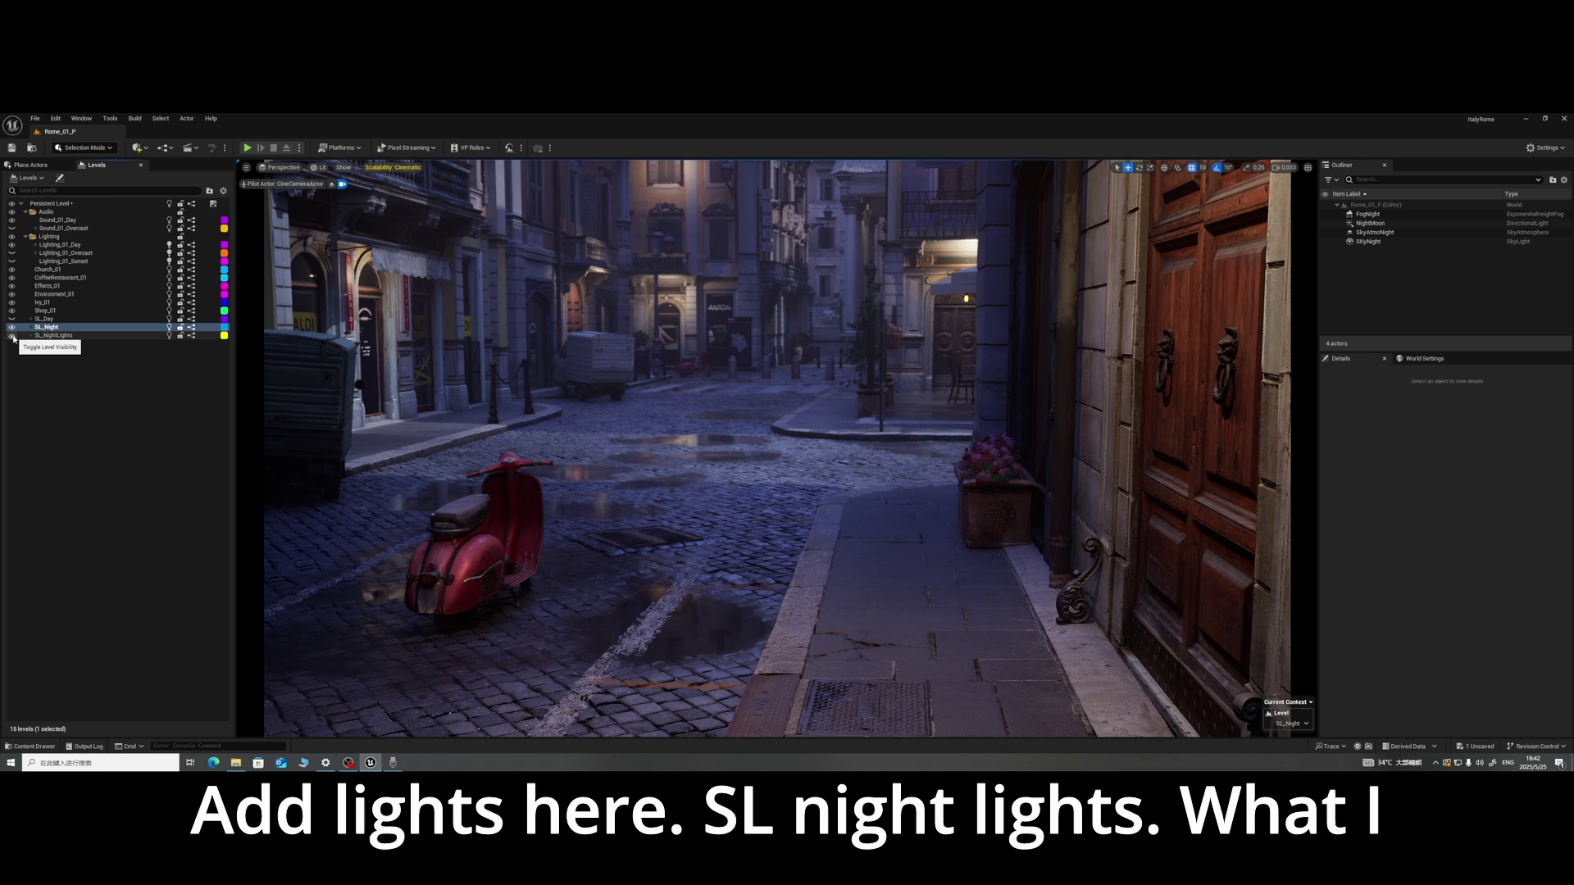
click(12, 335)
click(11, 335)
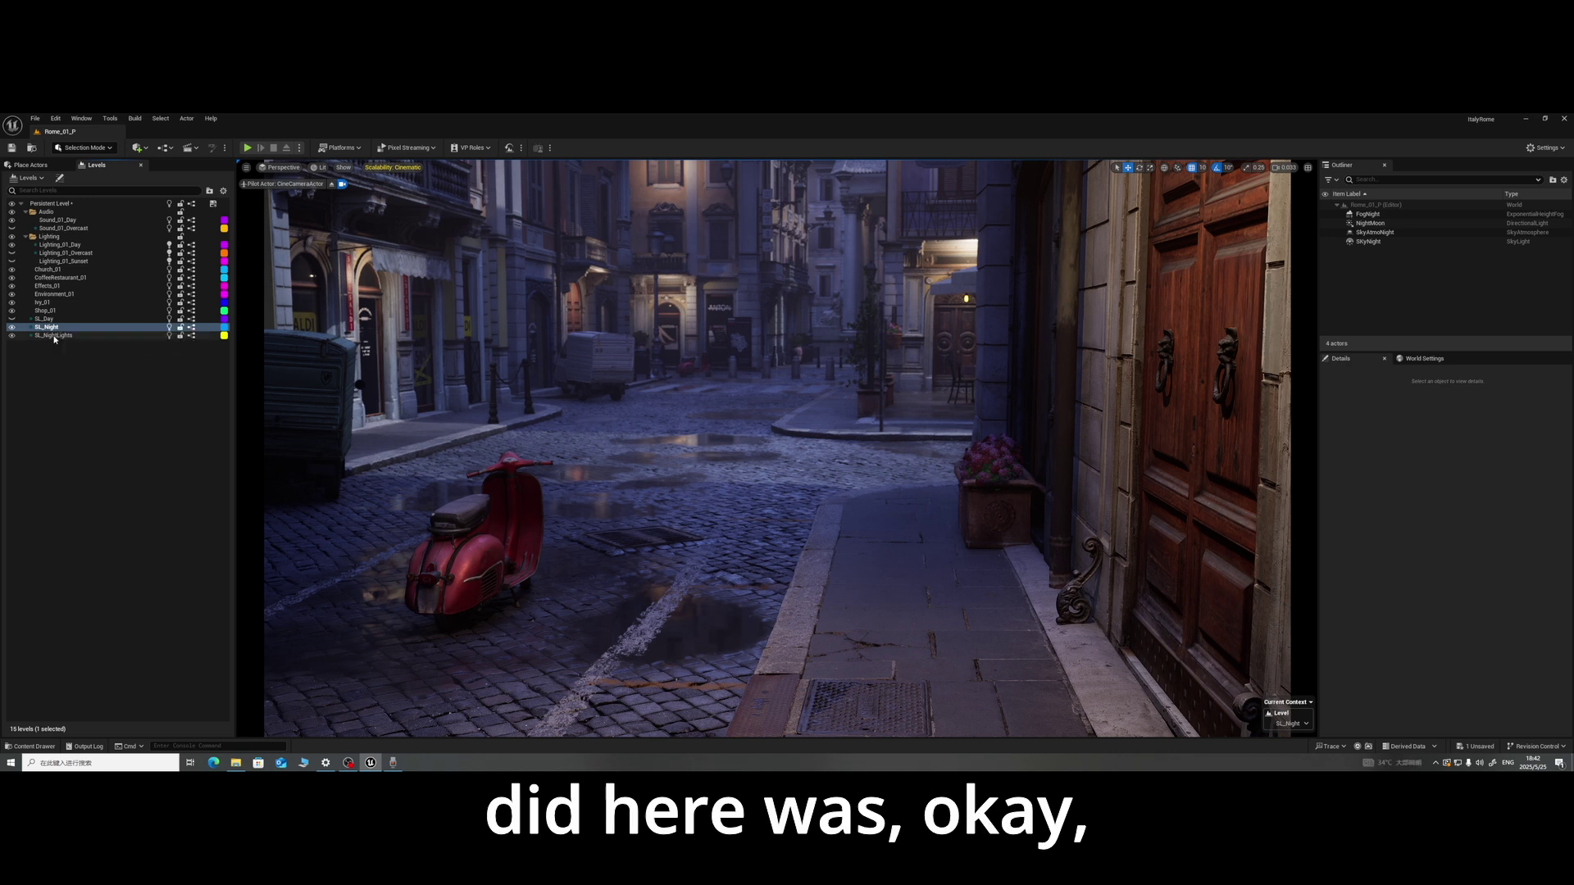
click(11, 335)
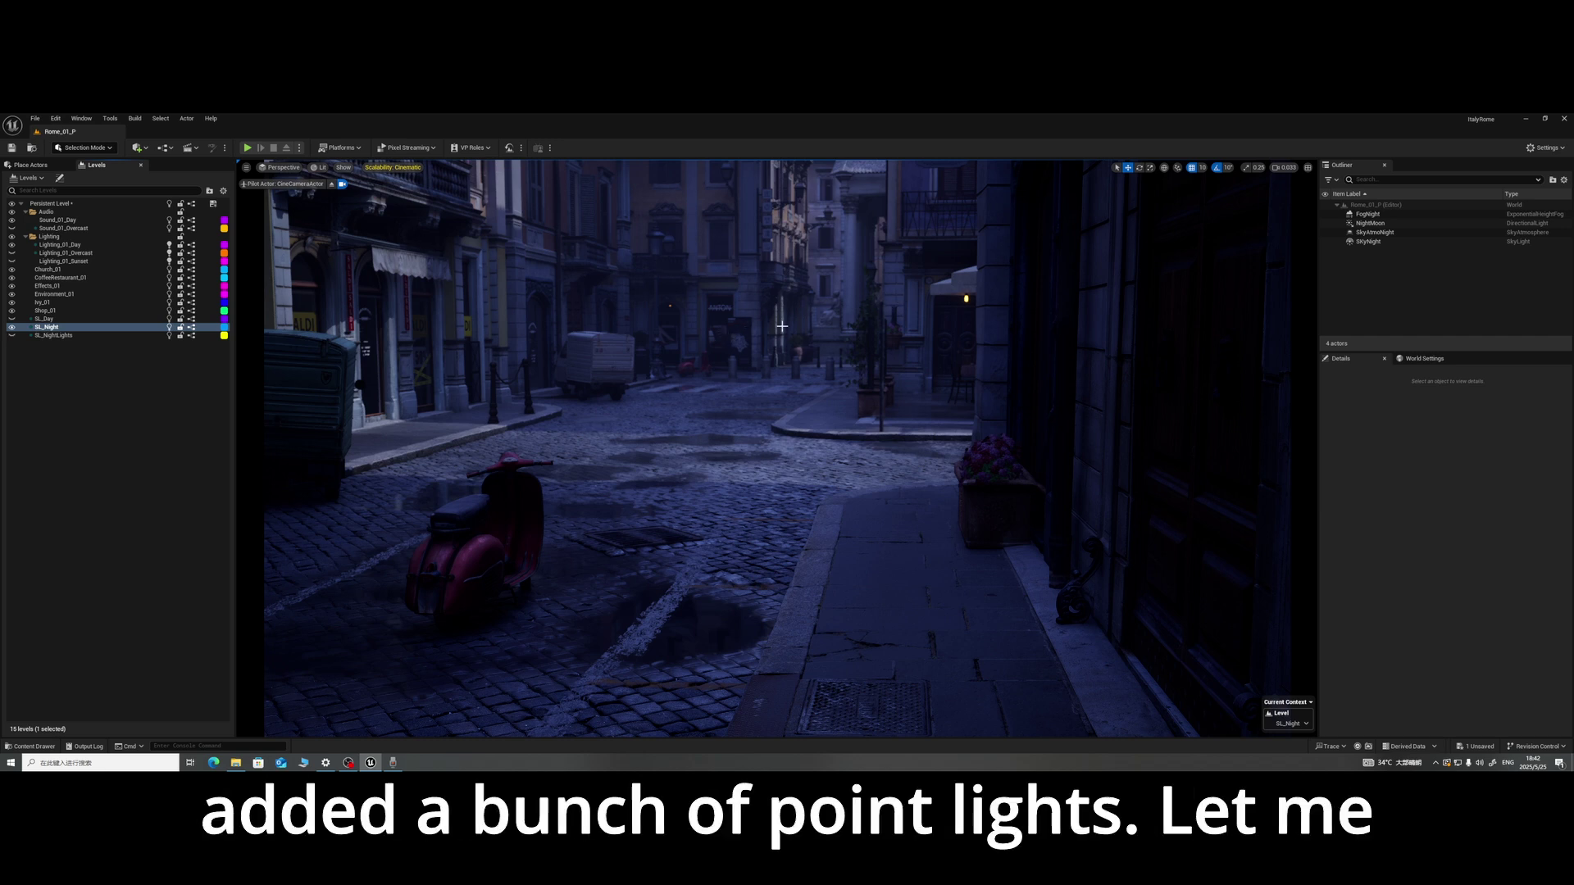
Step: Show SL_NightLights as the current level and check that the Outliner is limited to actors in the current level
click(12, 336)
click(50, 335)
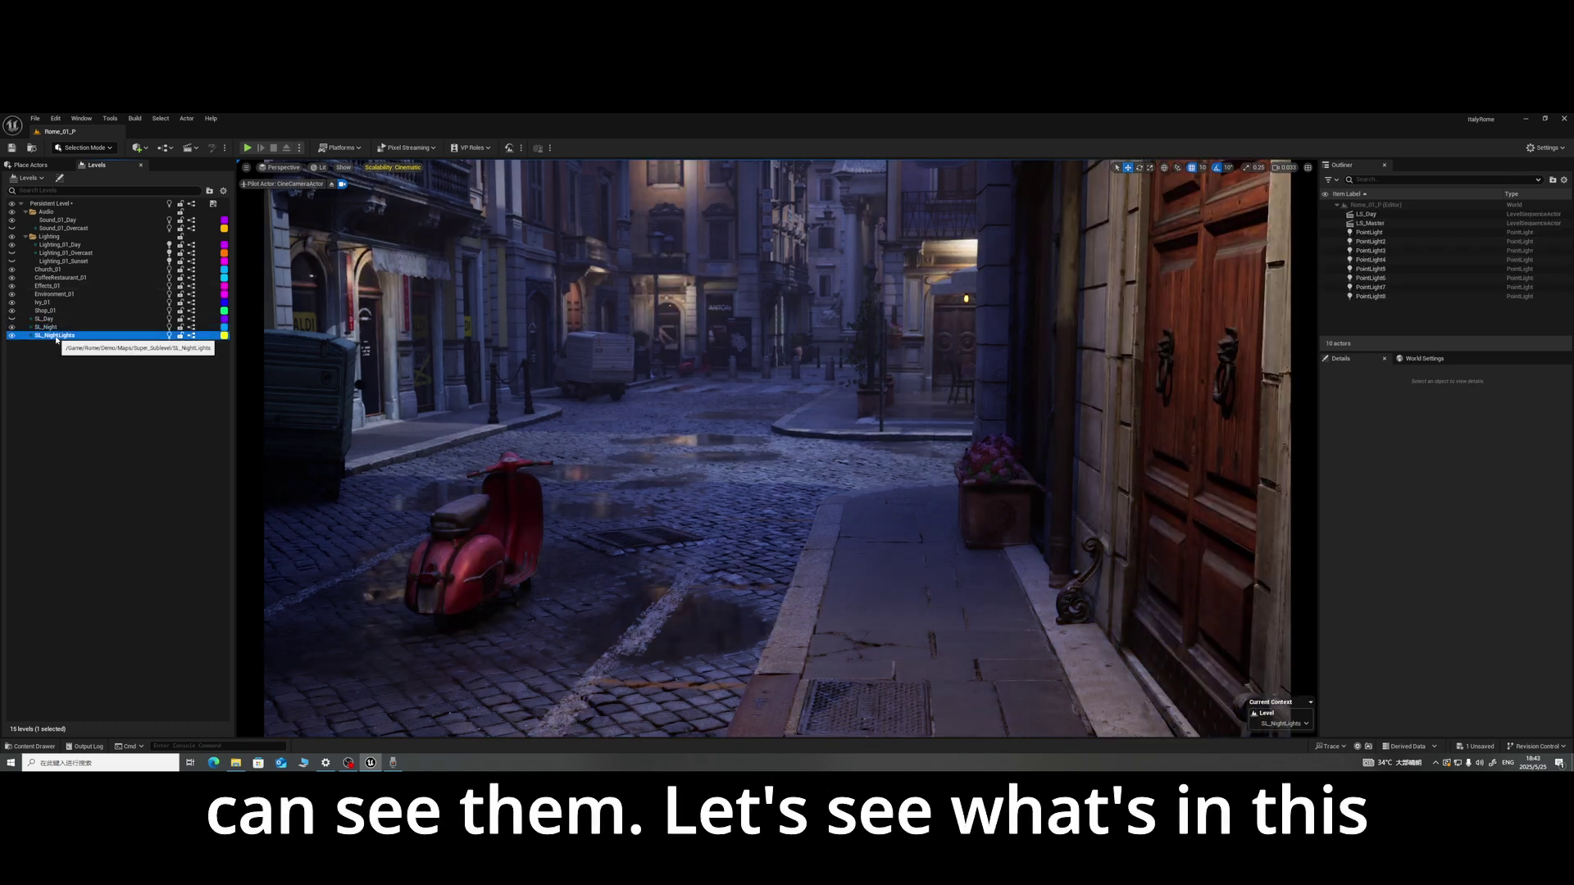
click(1563, 180)
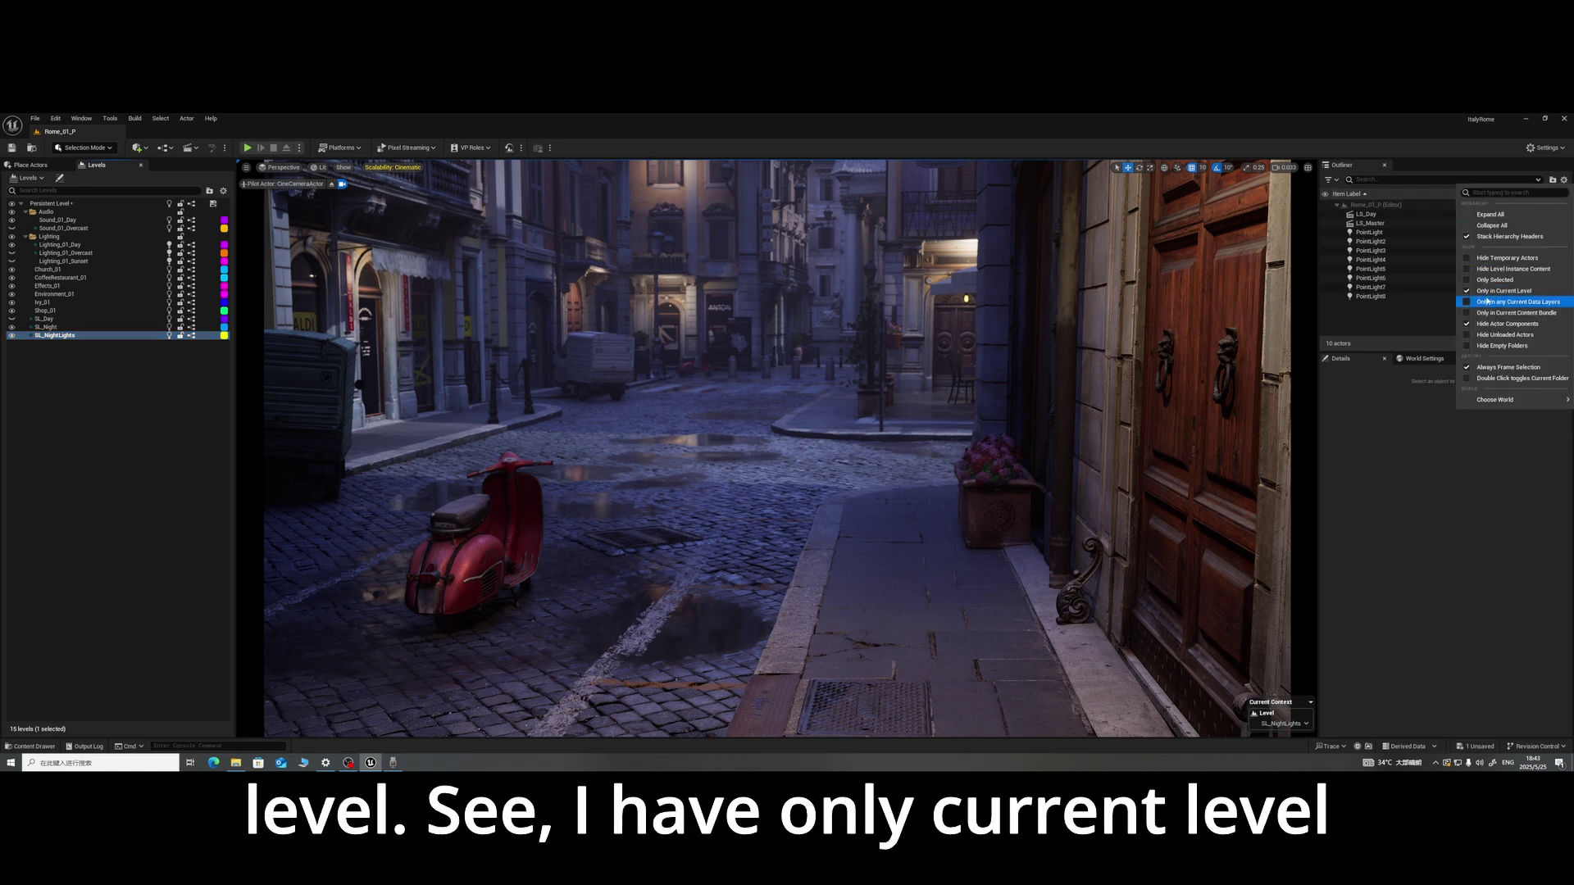
click(1398, 313)
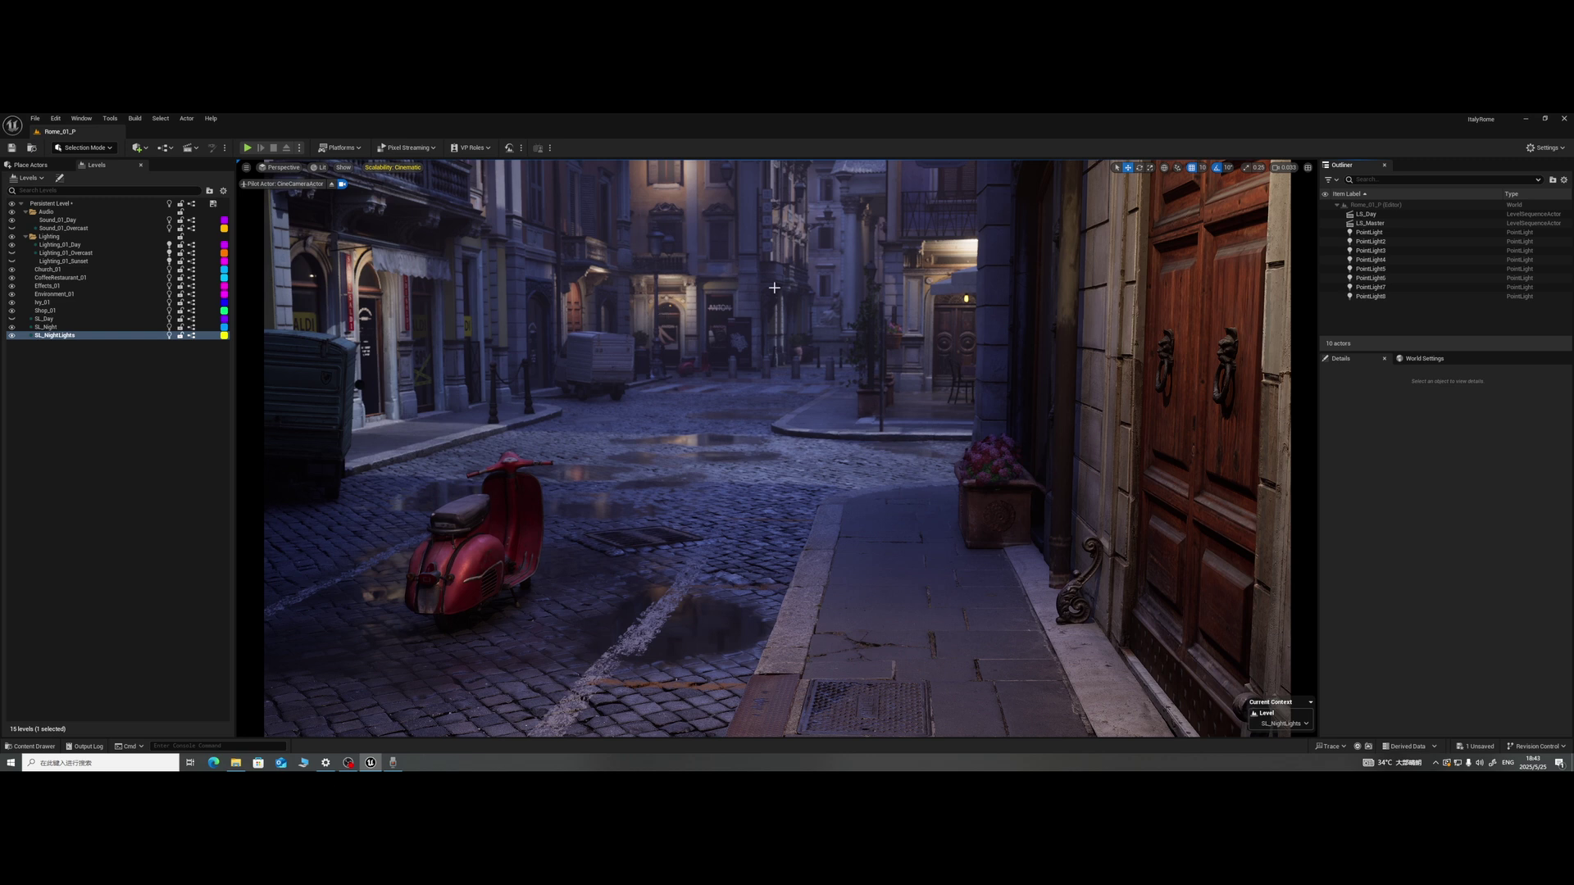
Step: Try creating a new level from all the point lights in SL_NightLights, browse to Rome/Demo/Maps/Super_Sublevel as the save location, and cancel
click(1366, 233)
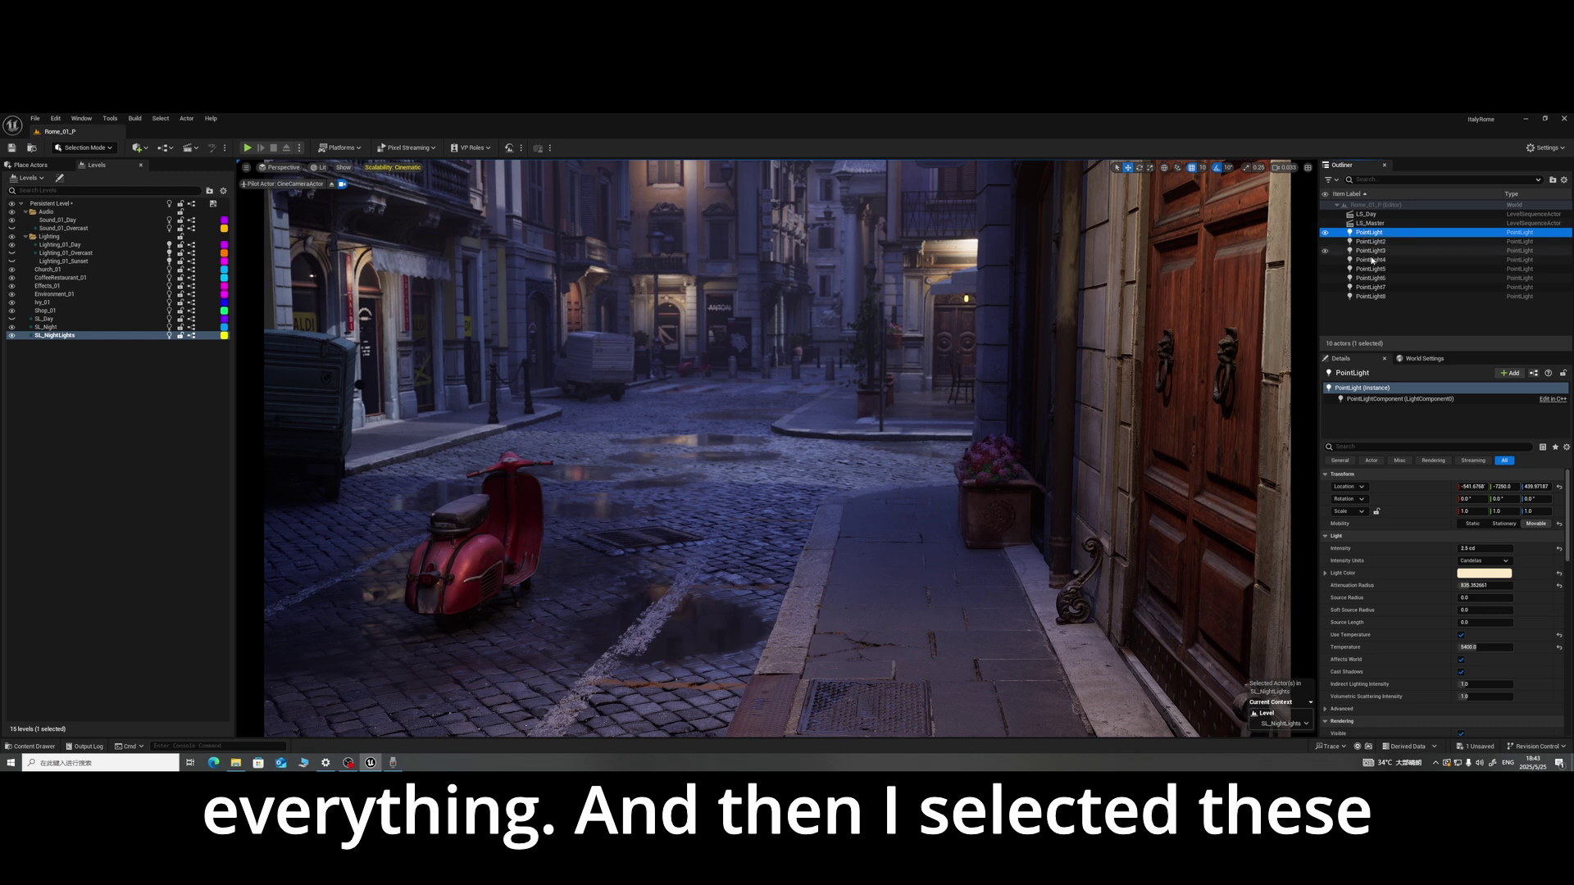
shift+click(1377, 296)
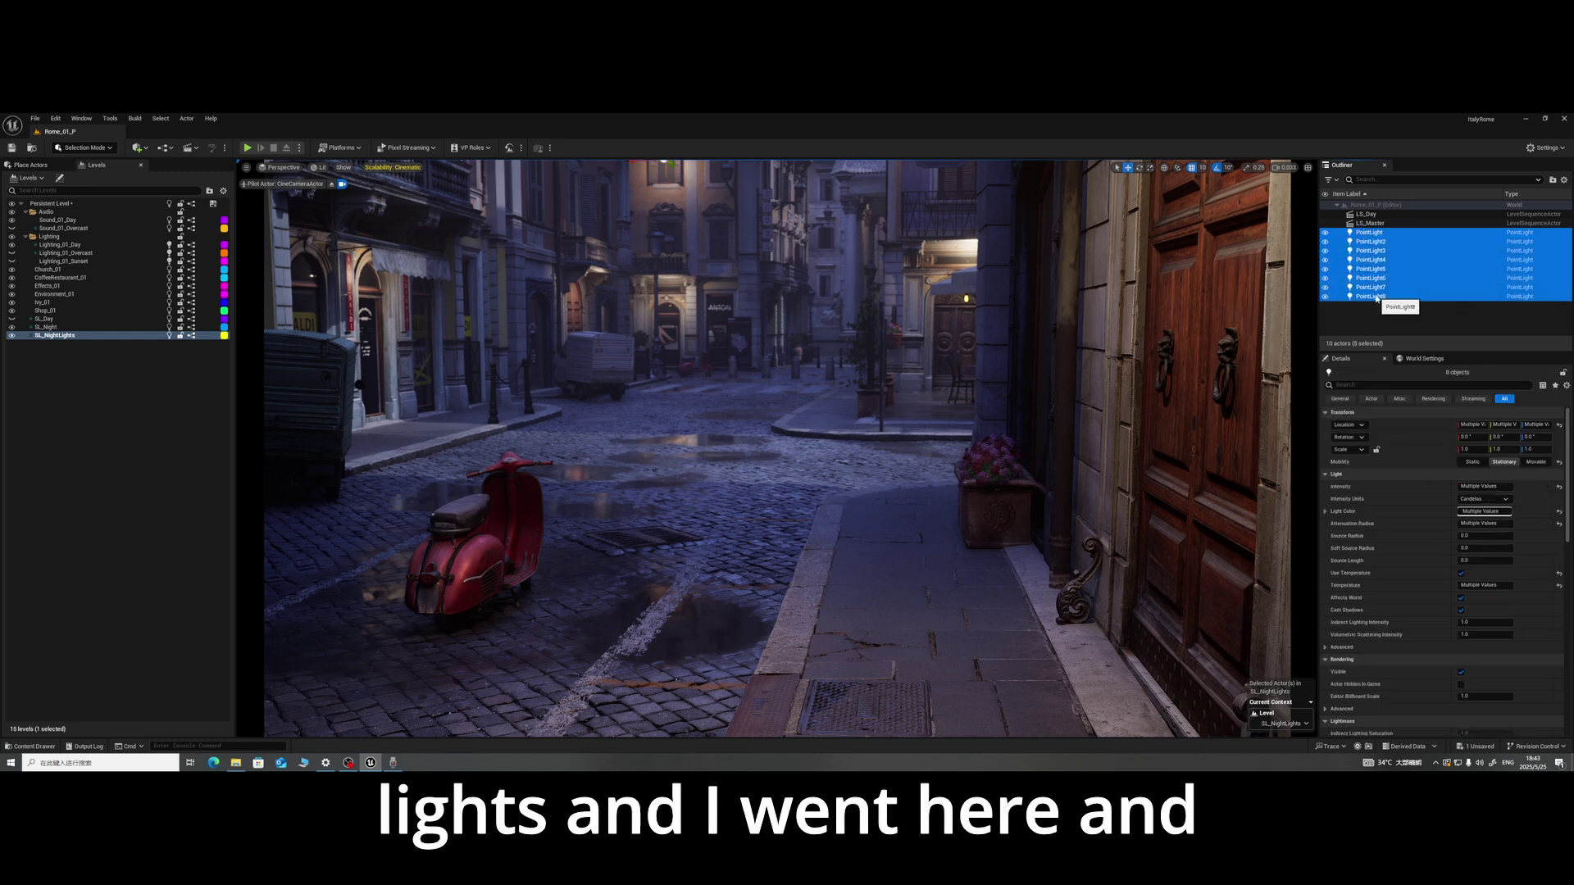
click(41, 179)
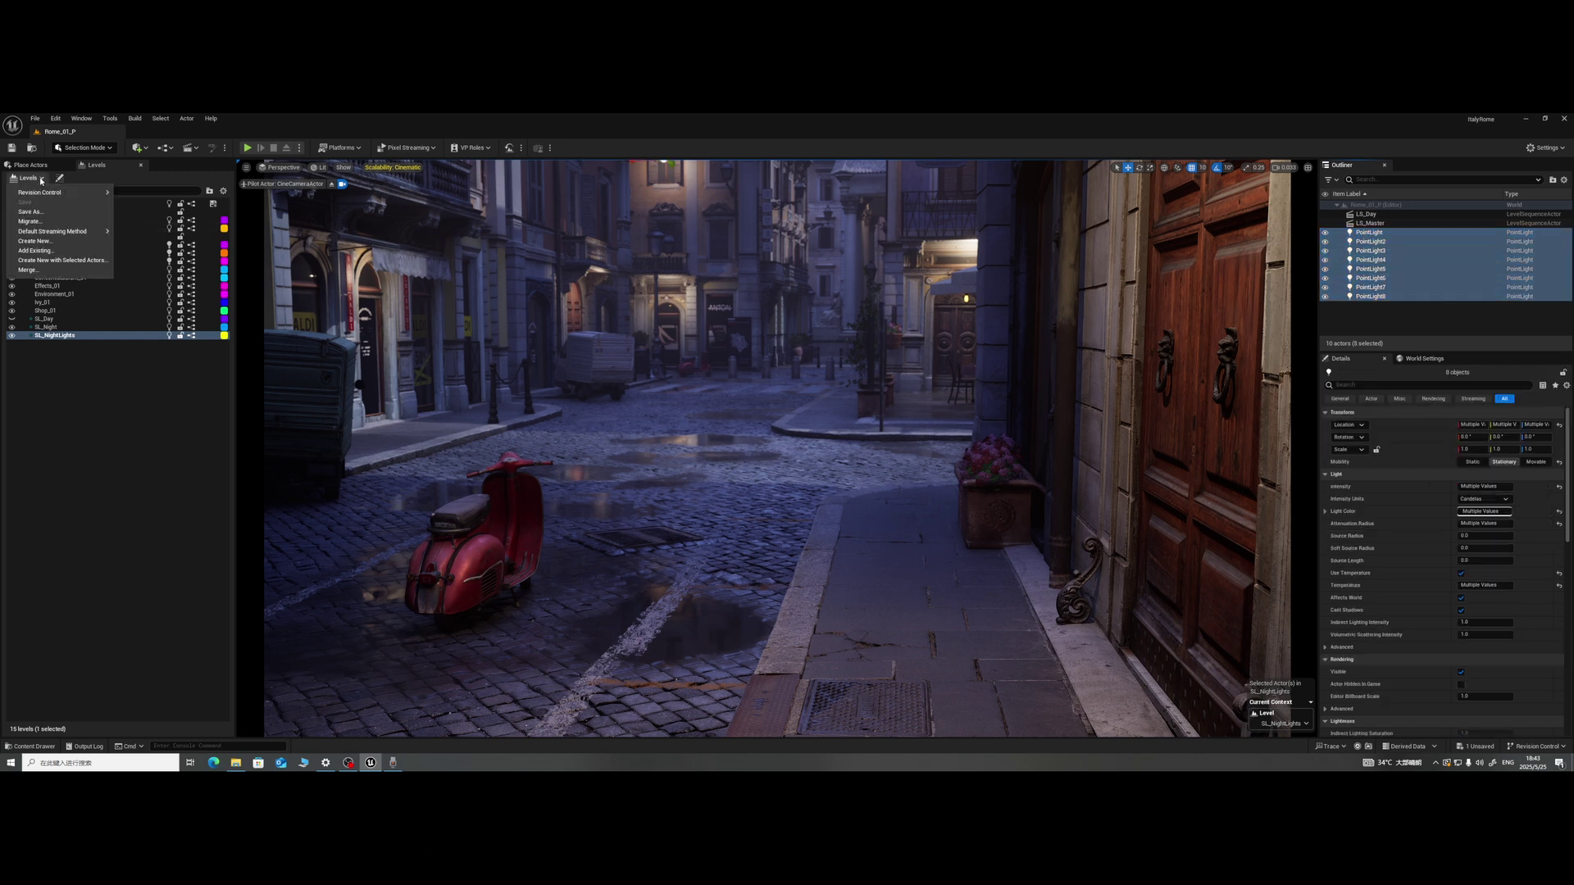
click(55, 261)
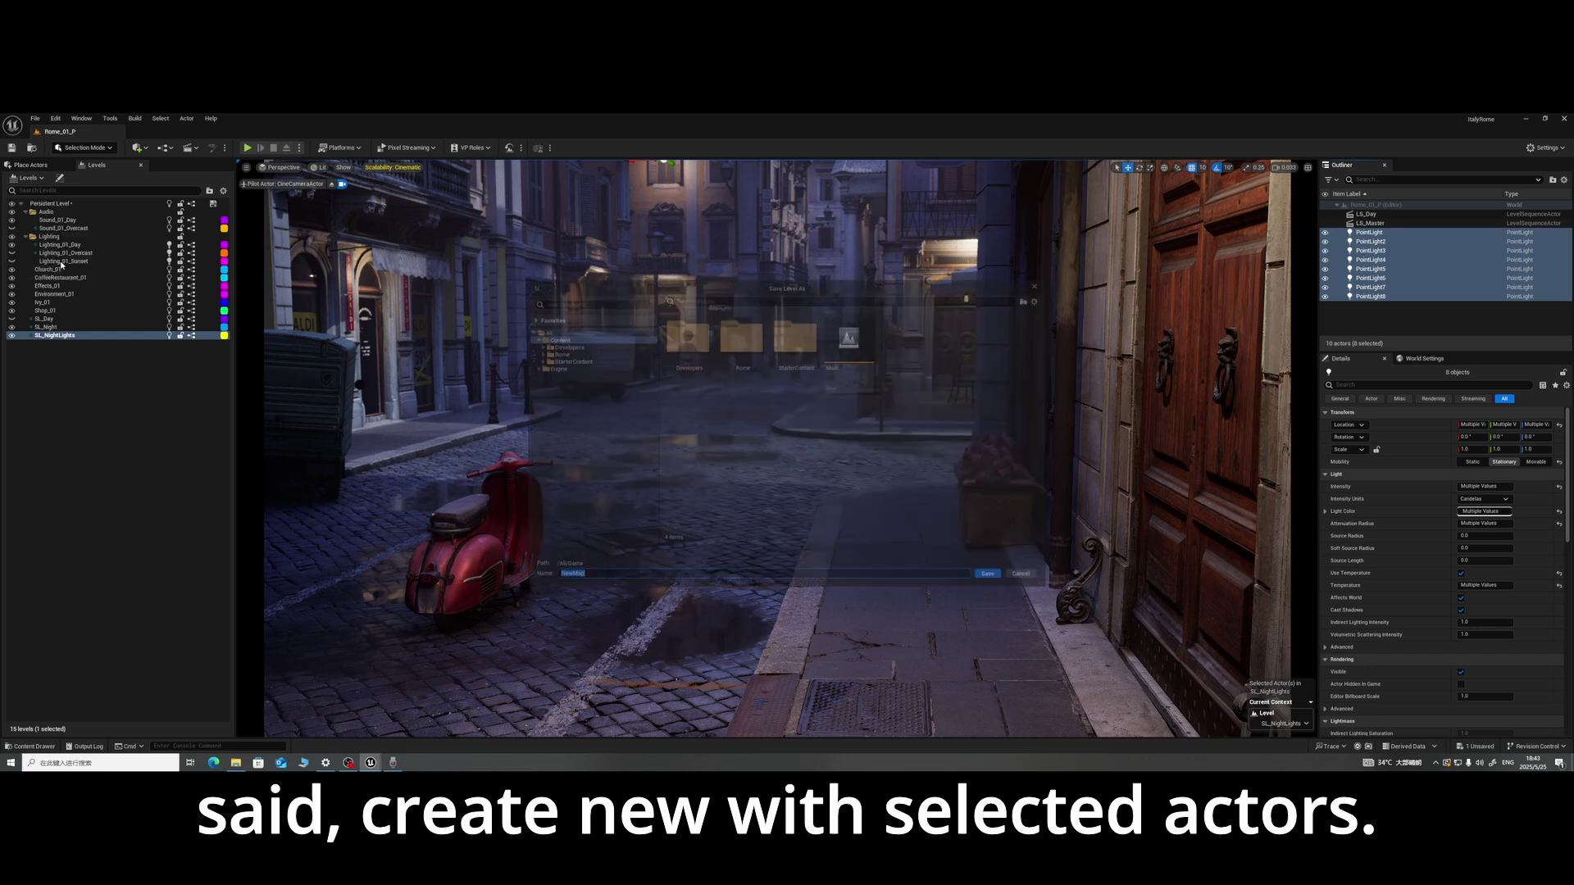
click(556, 353)
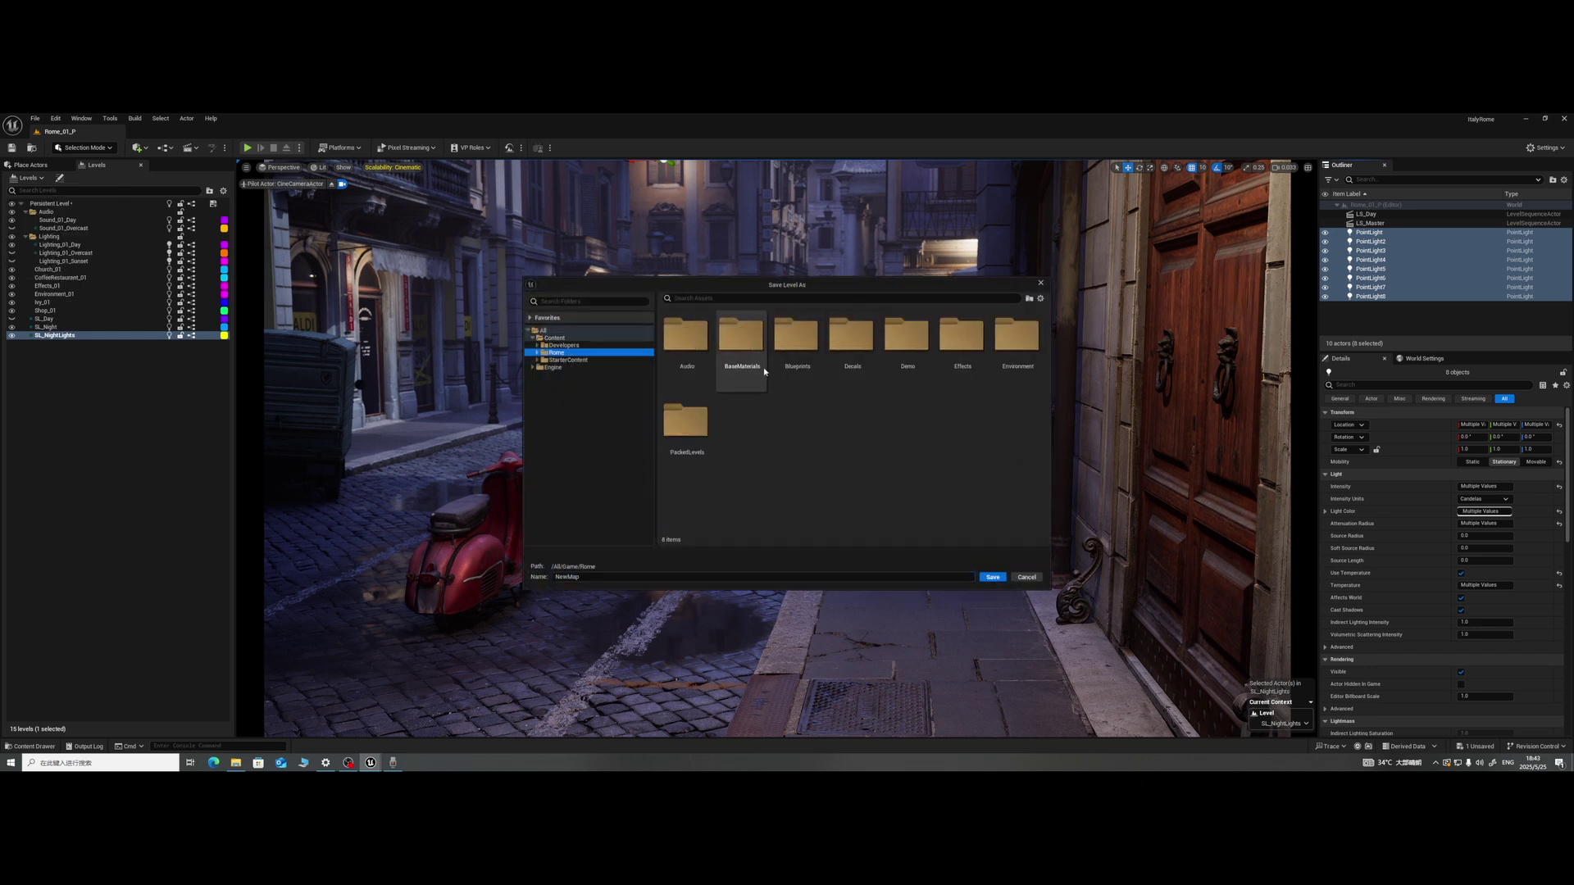
double_click(906, 343)
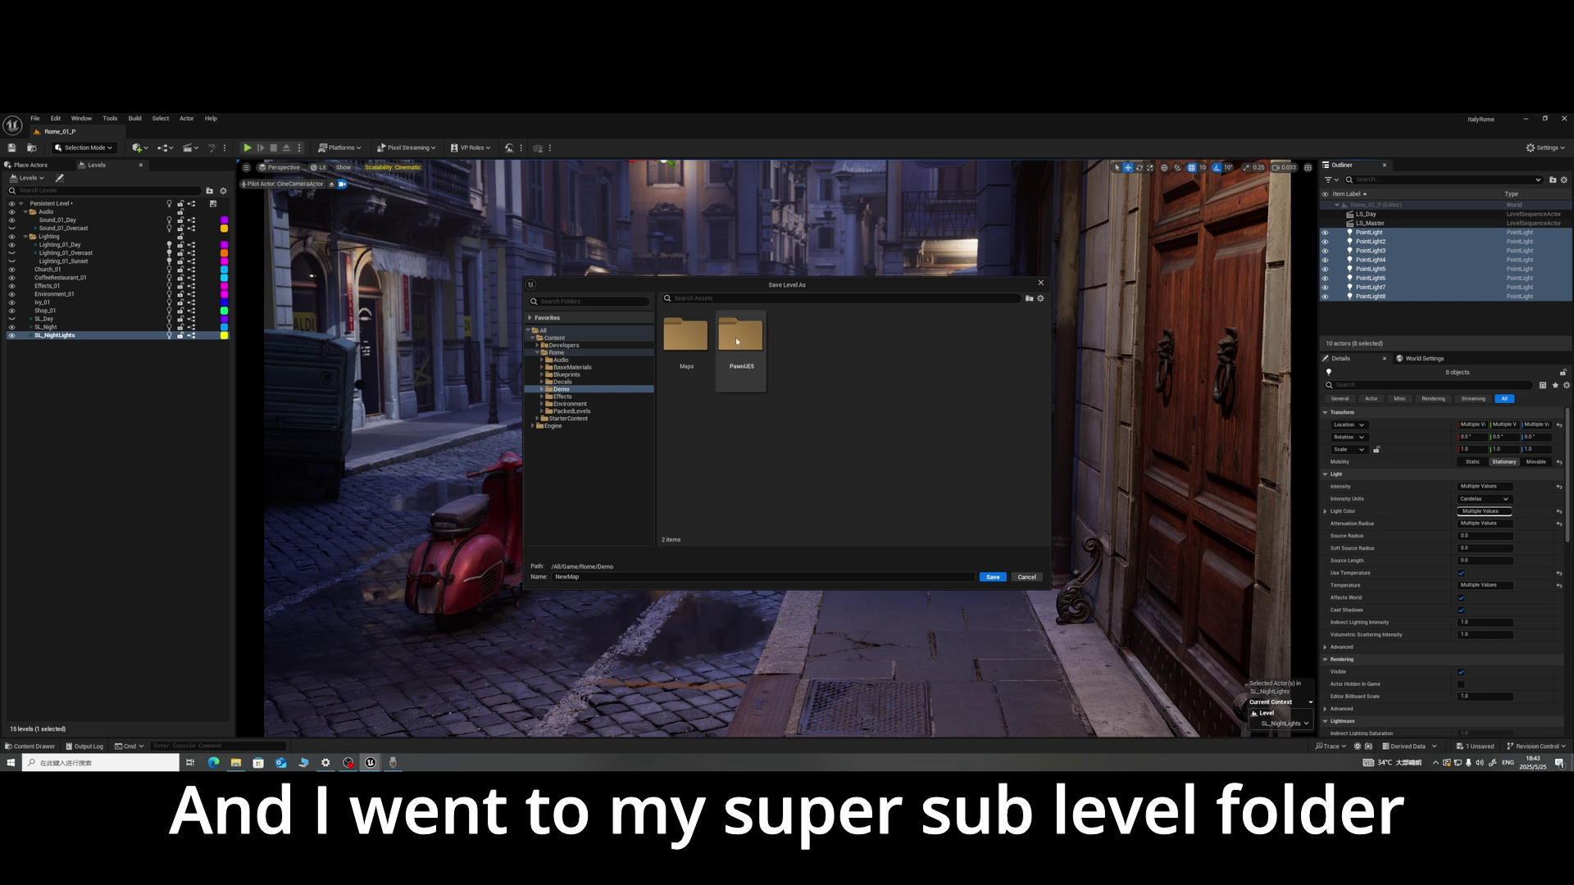
double_click(685, 336)
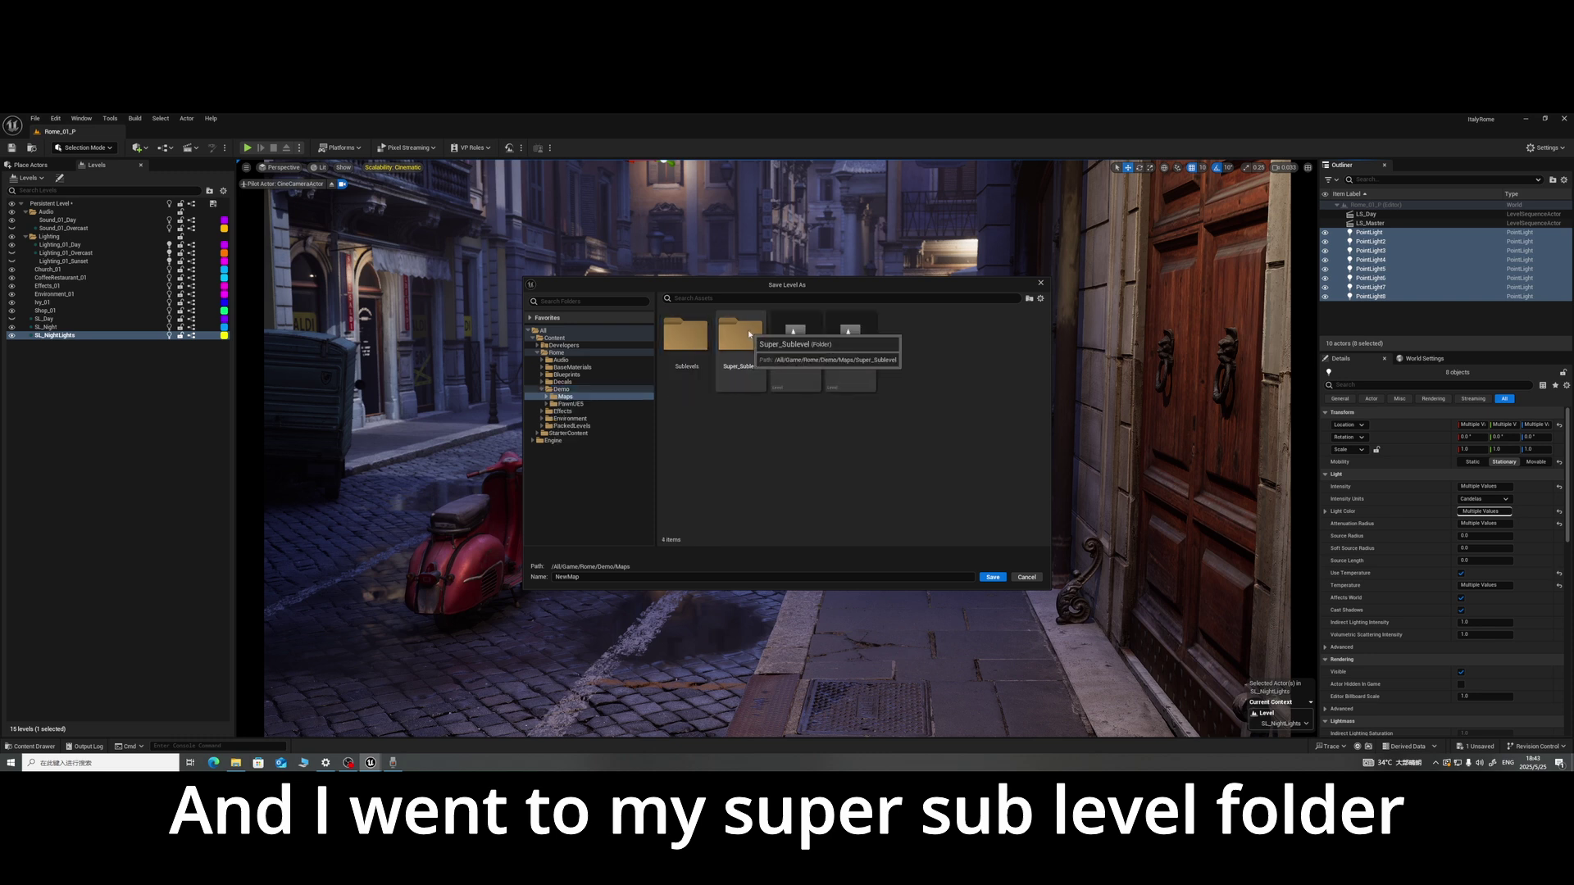
double_click(749, 333)
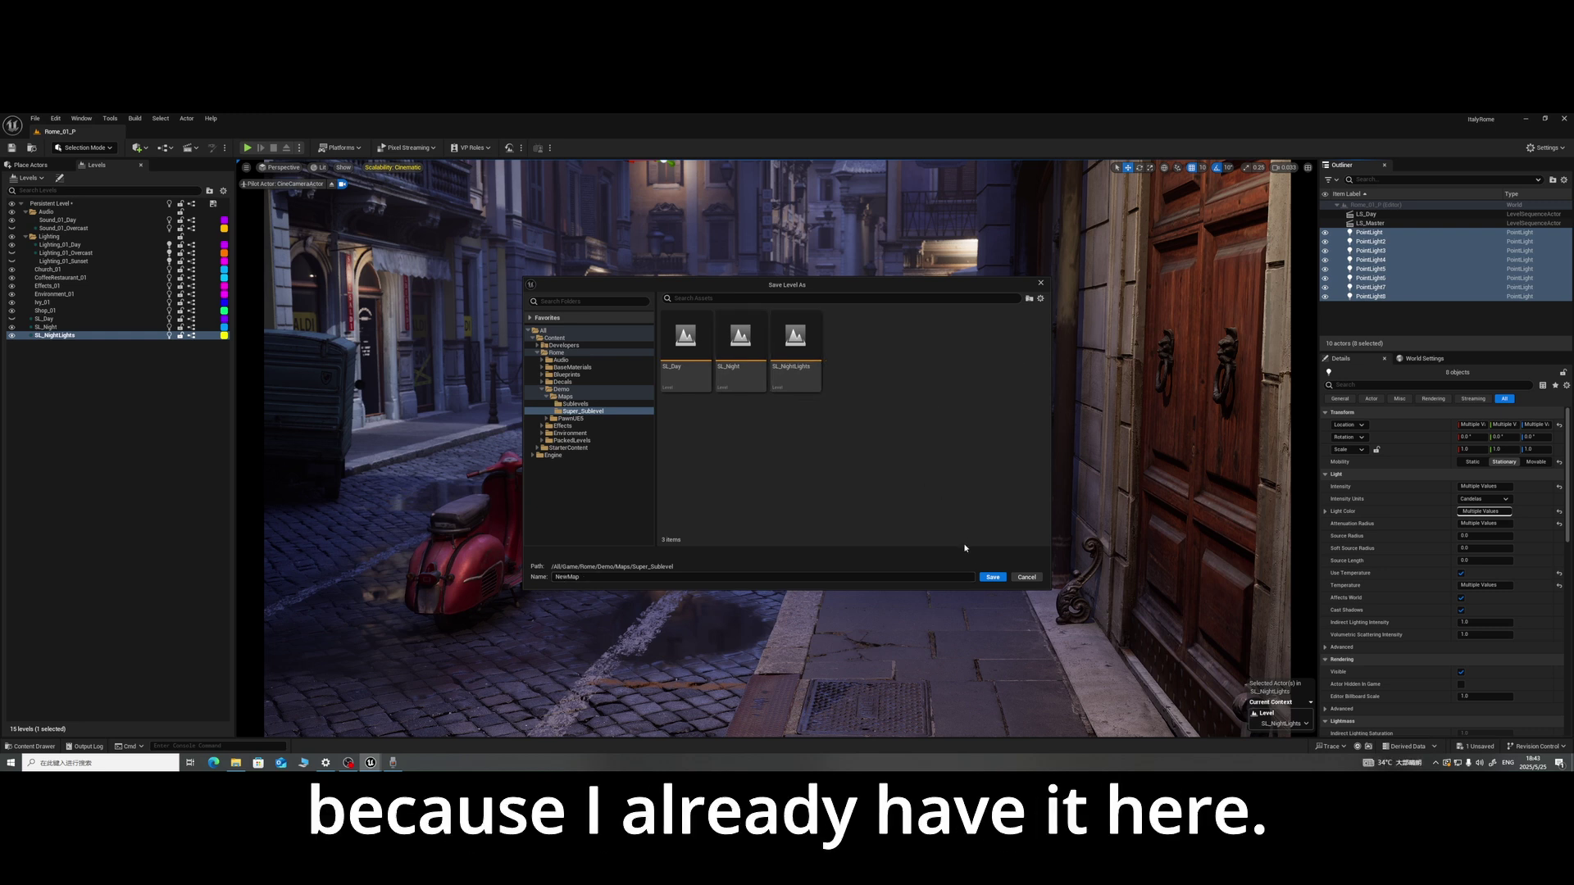
click(1025, 578)
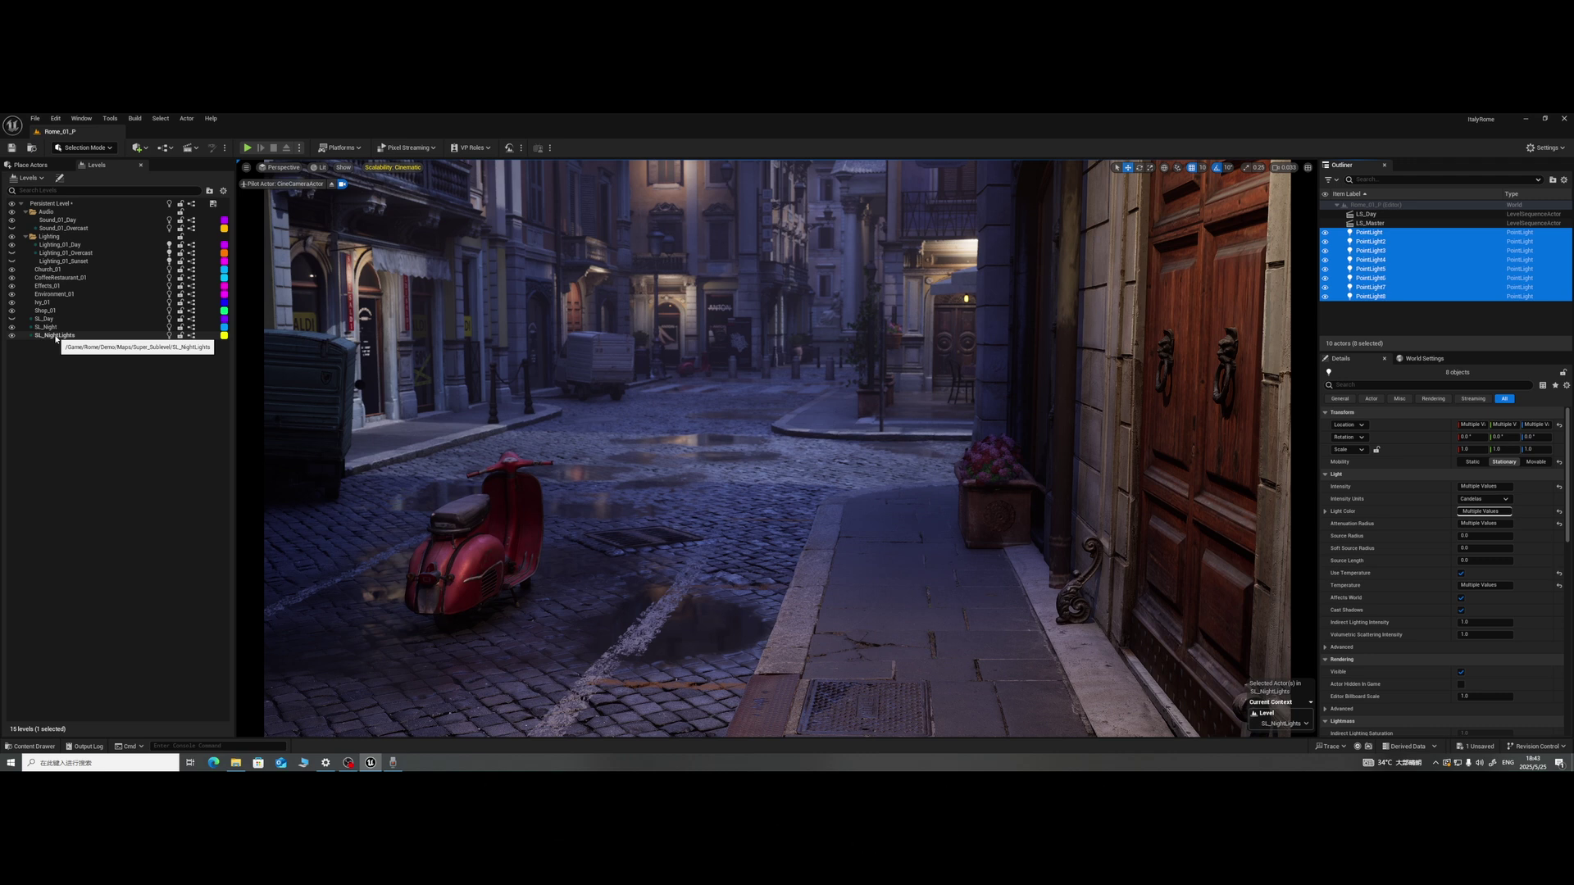
Step: Turn SL_NightLights off and on, and do the same with SL_Night, to compare each sublevel's contribution to the street lighting
click(11, 336)
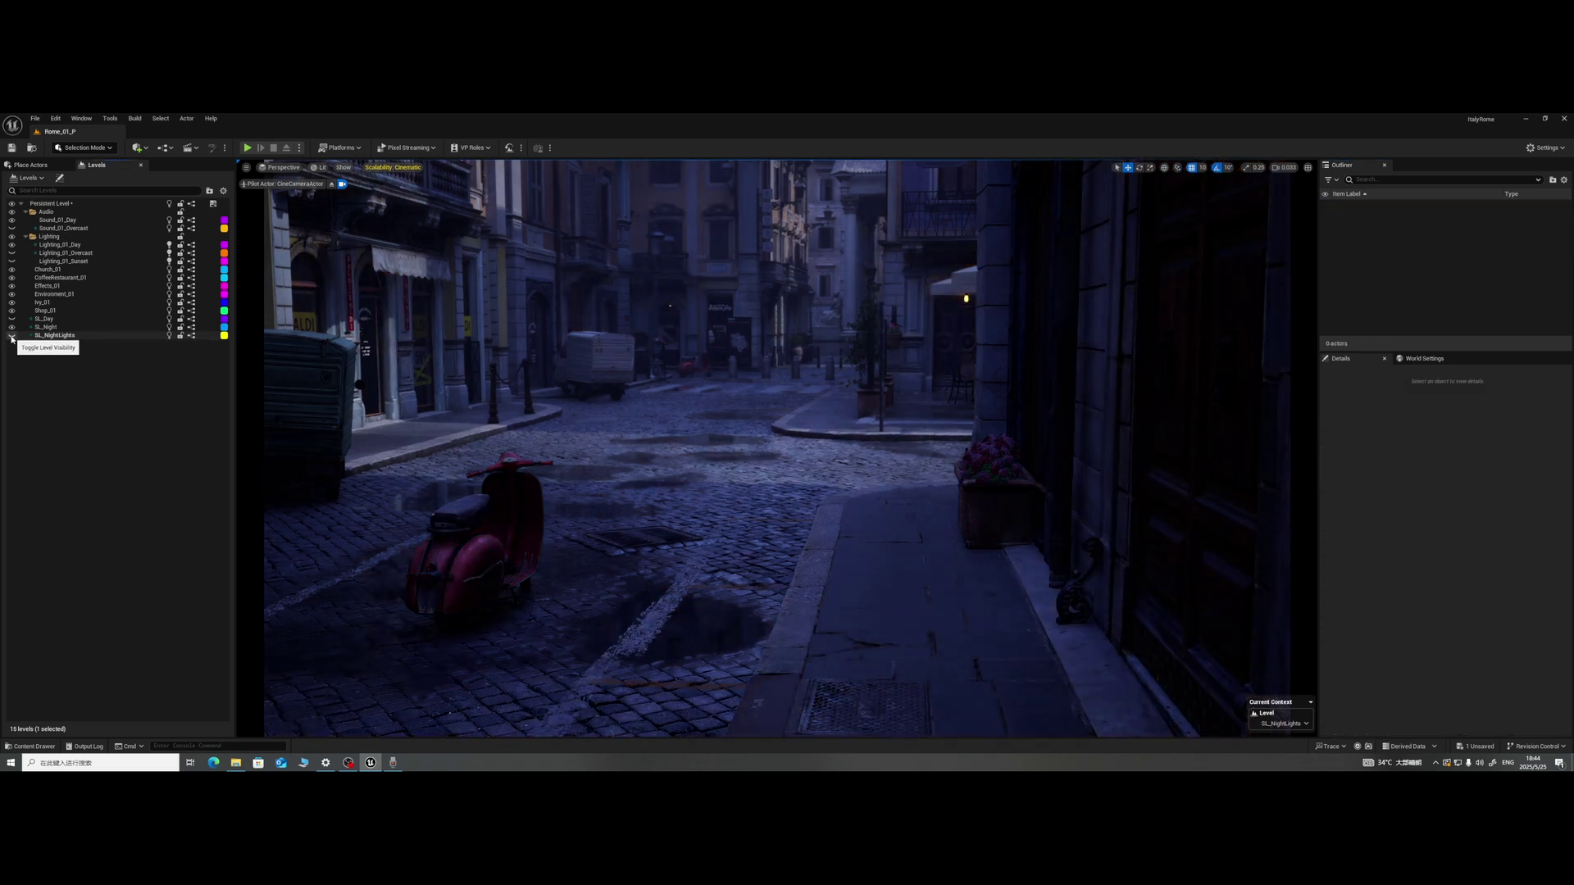
click(12, 337)
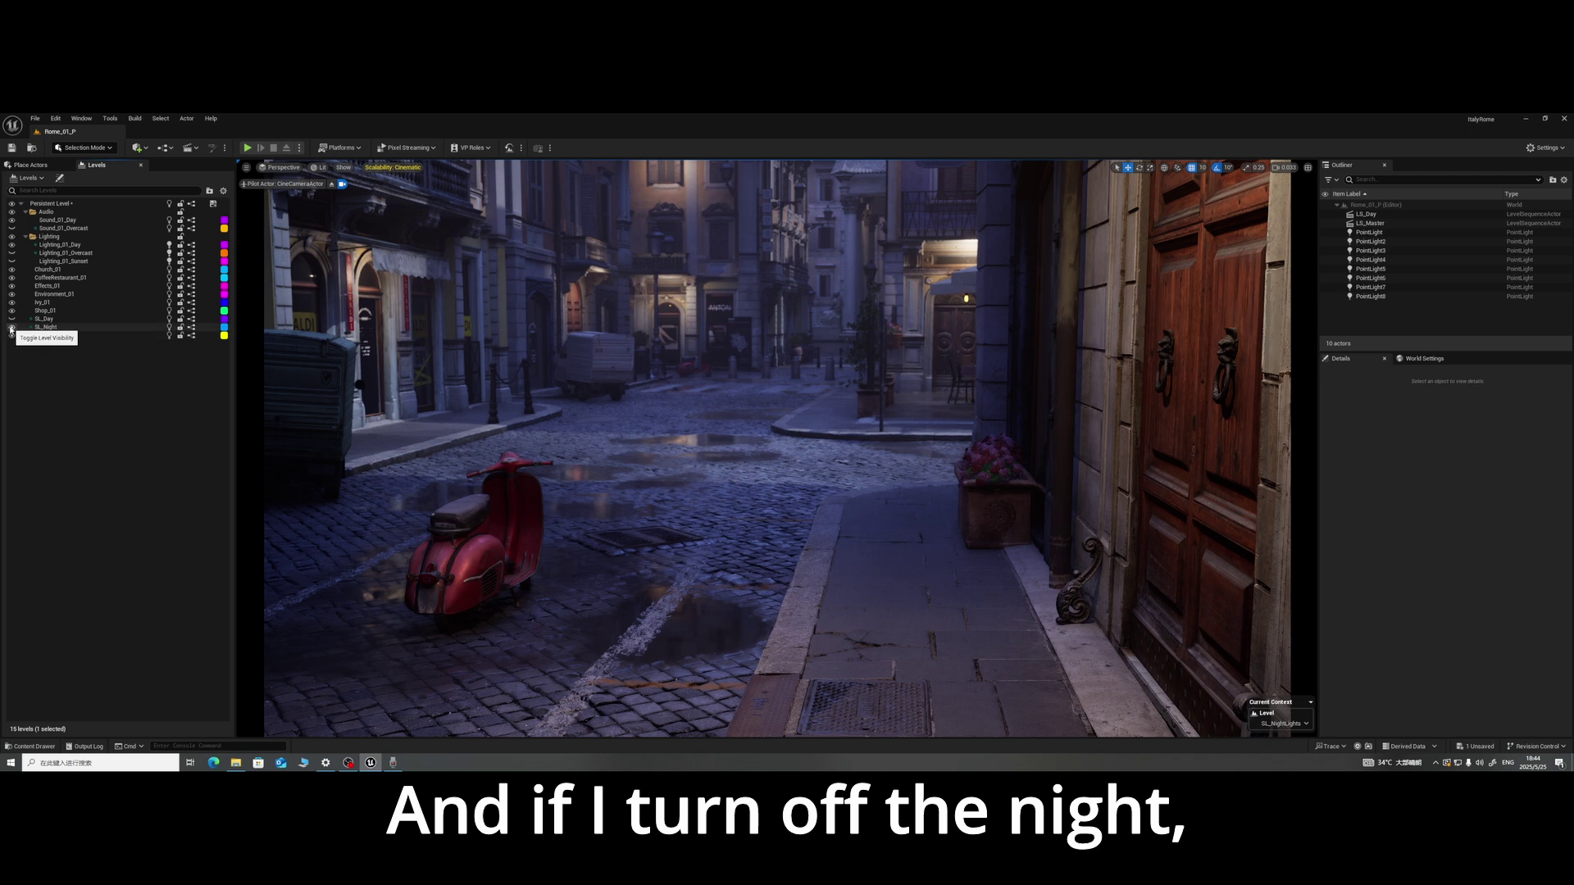
click(12, 328)
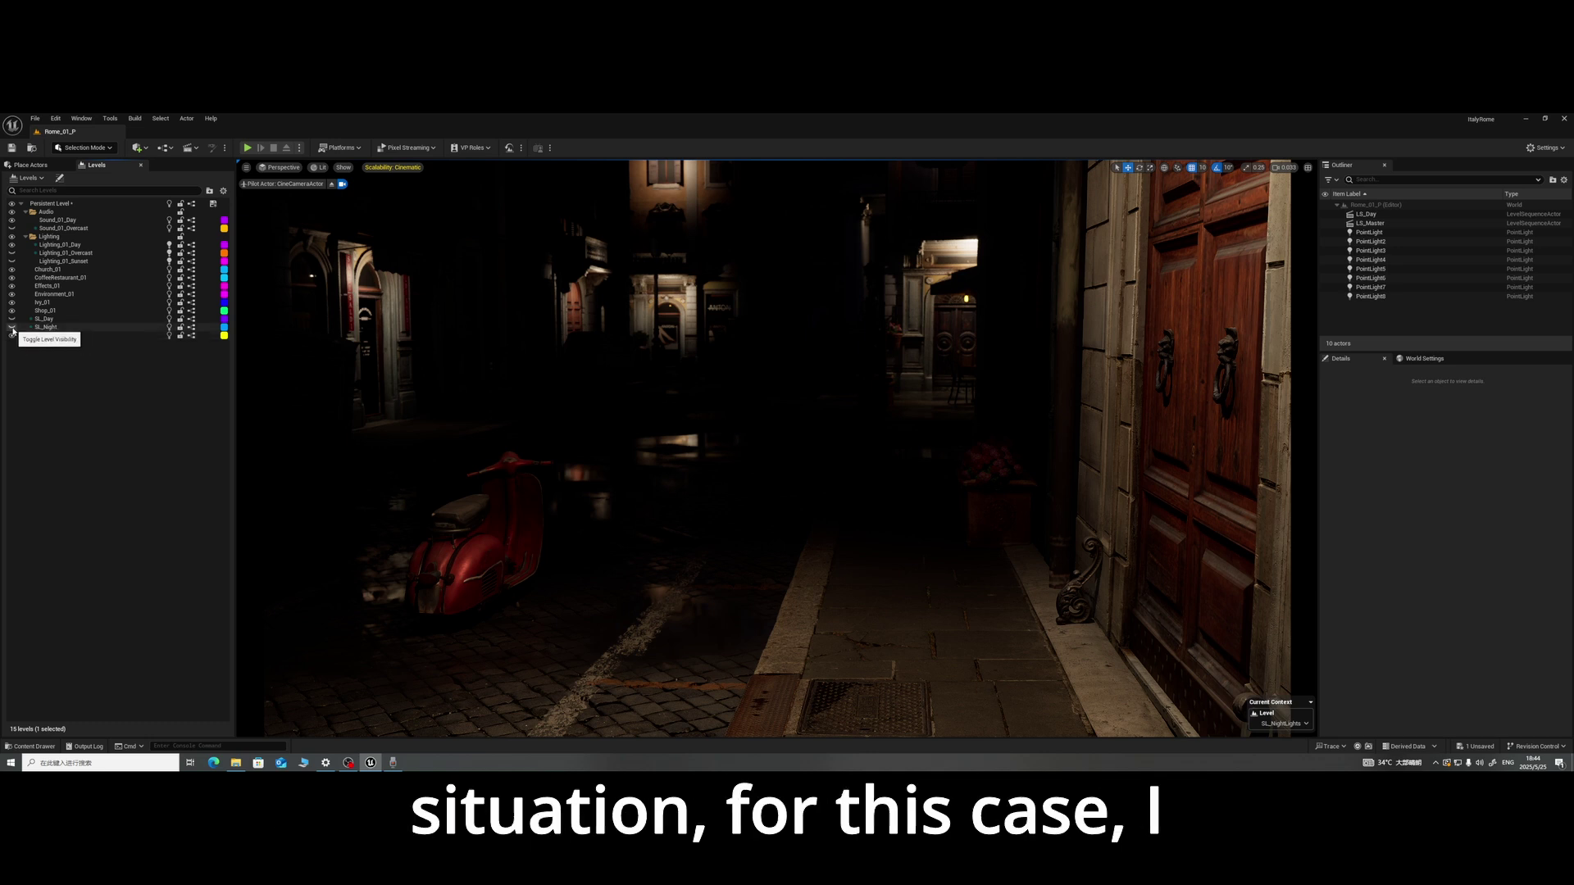
click(11, 327)
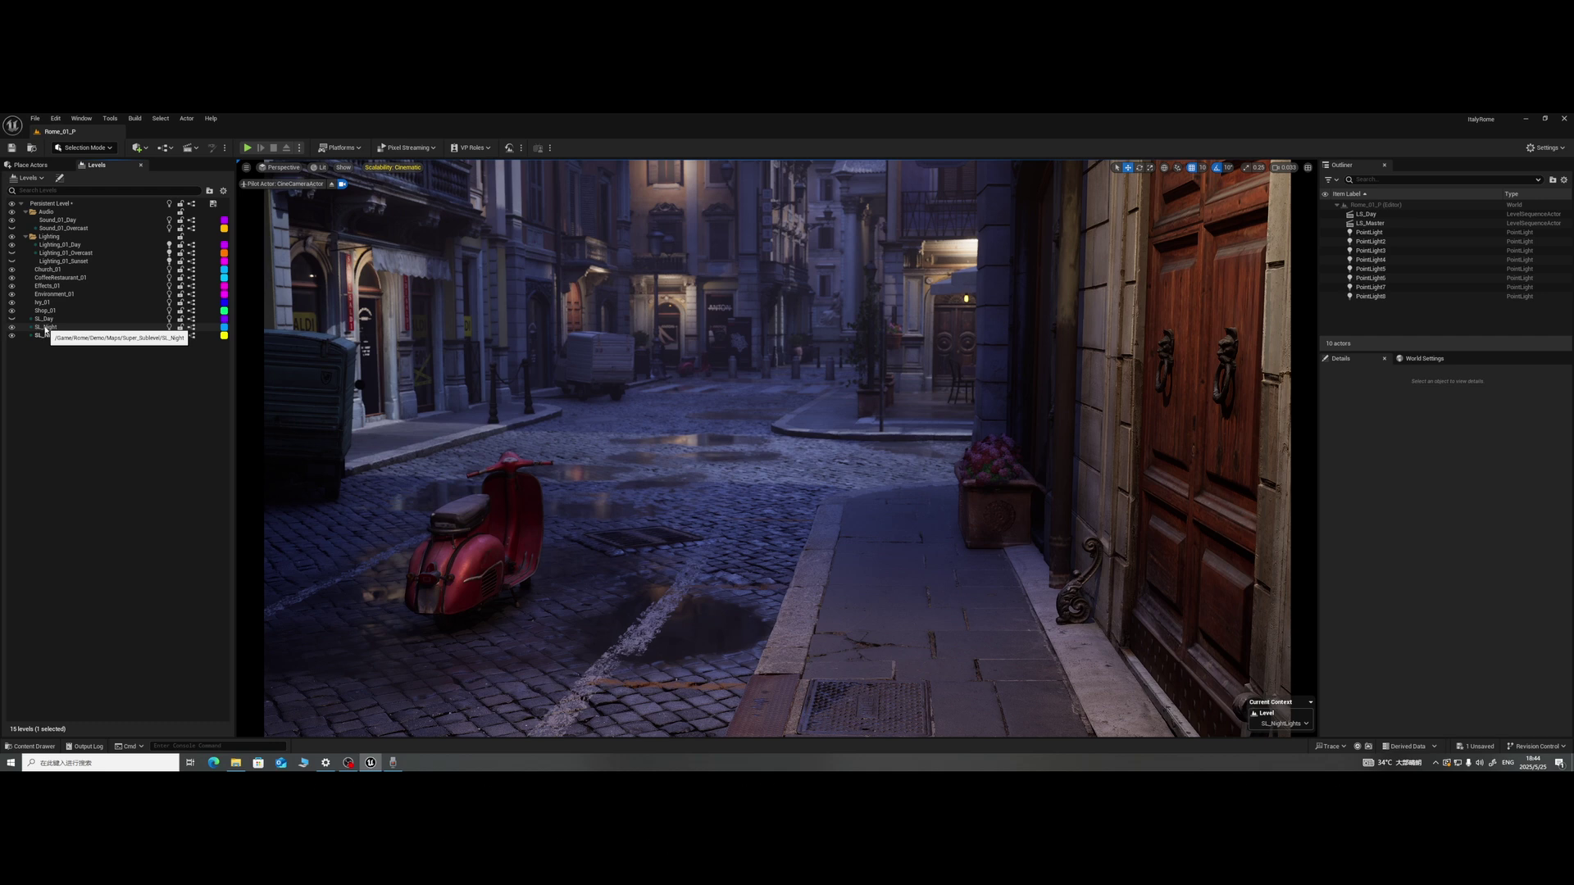
Step: Make SL_Night the current level to examine its actors, and toggle SL_NightLights and SL_Day over it to compare the lighting
double_click(44, 327)
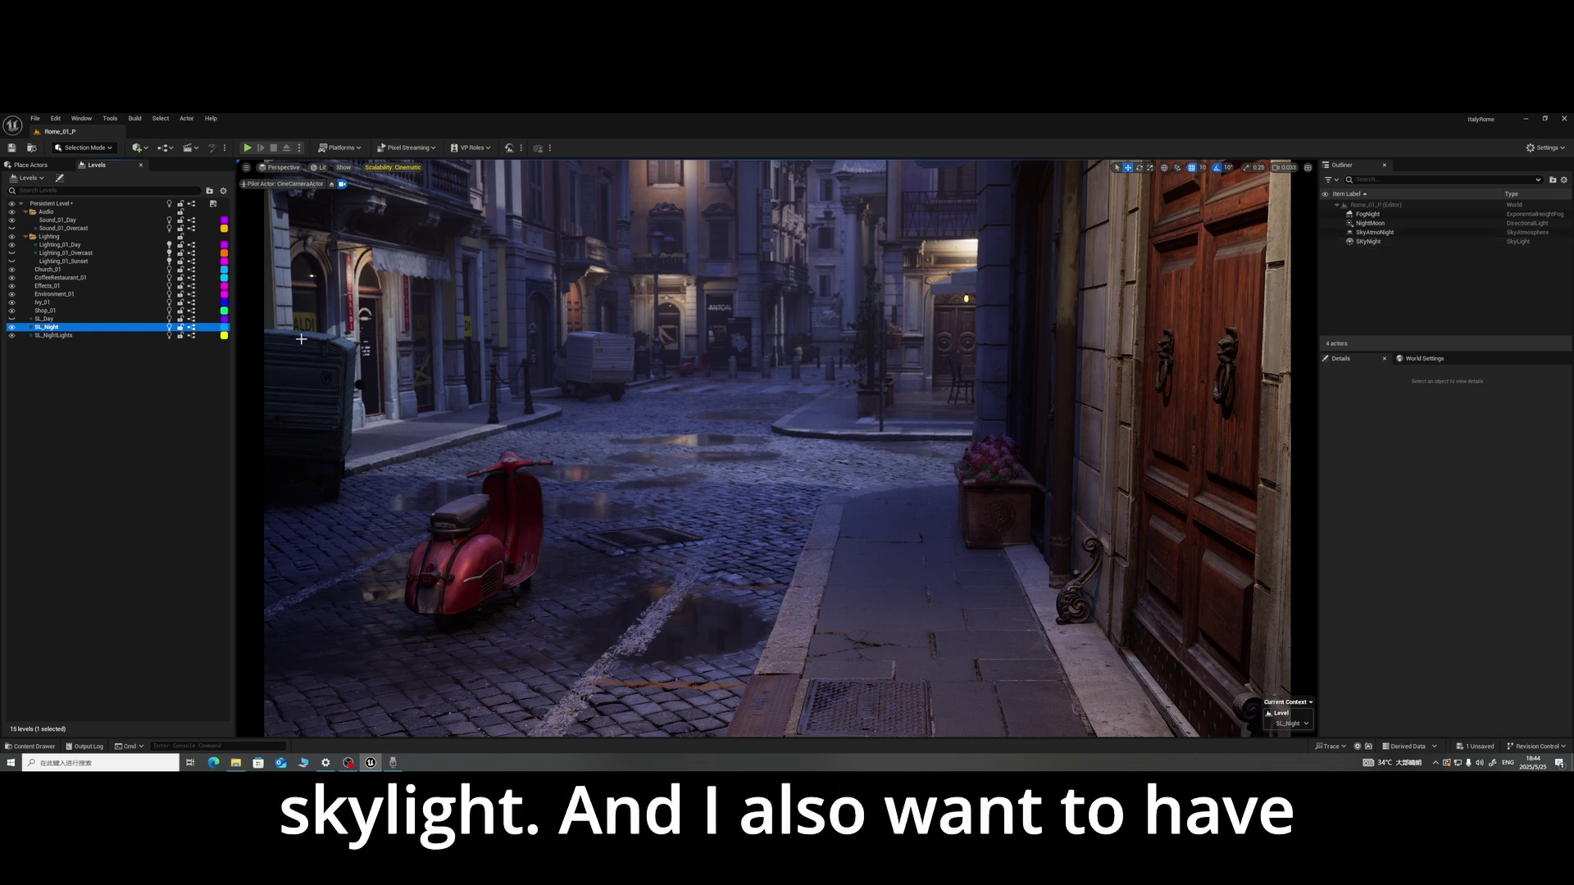
click(12, 337)
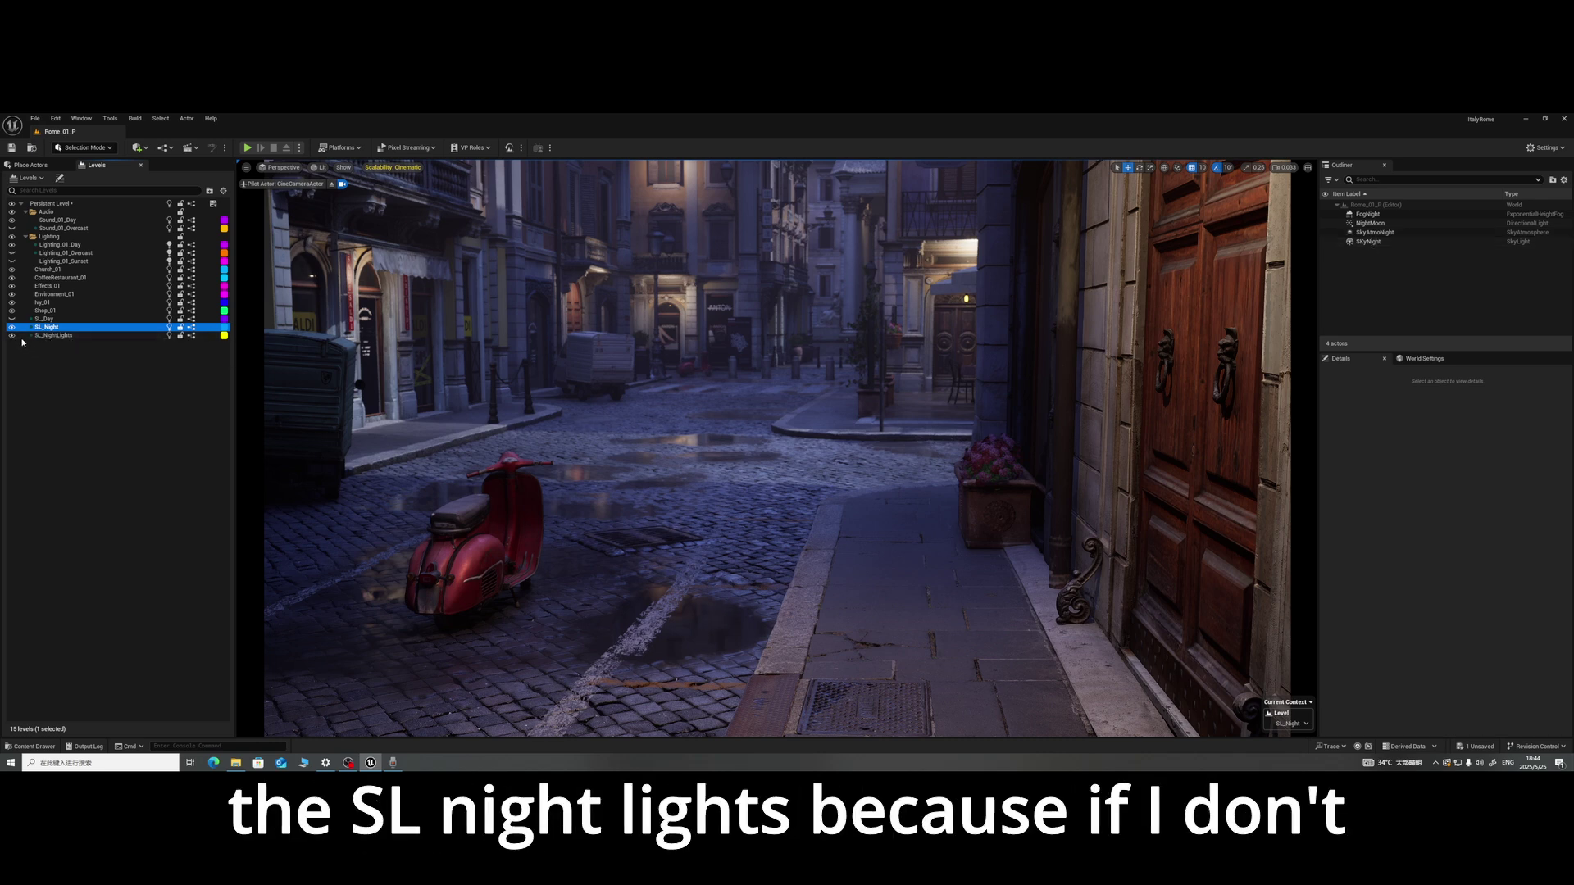
click(12, 336)
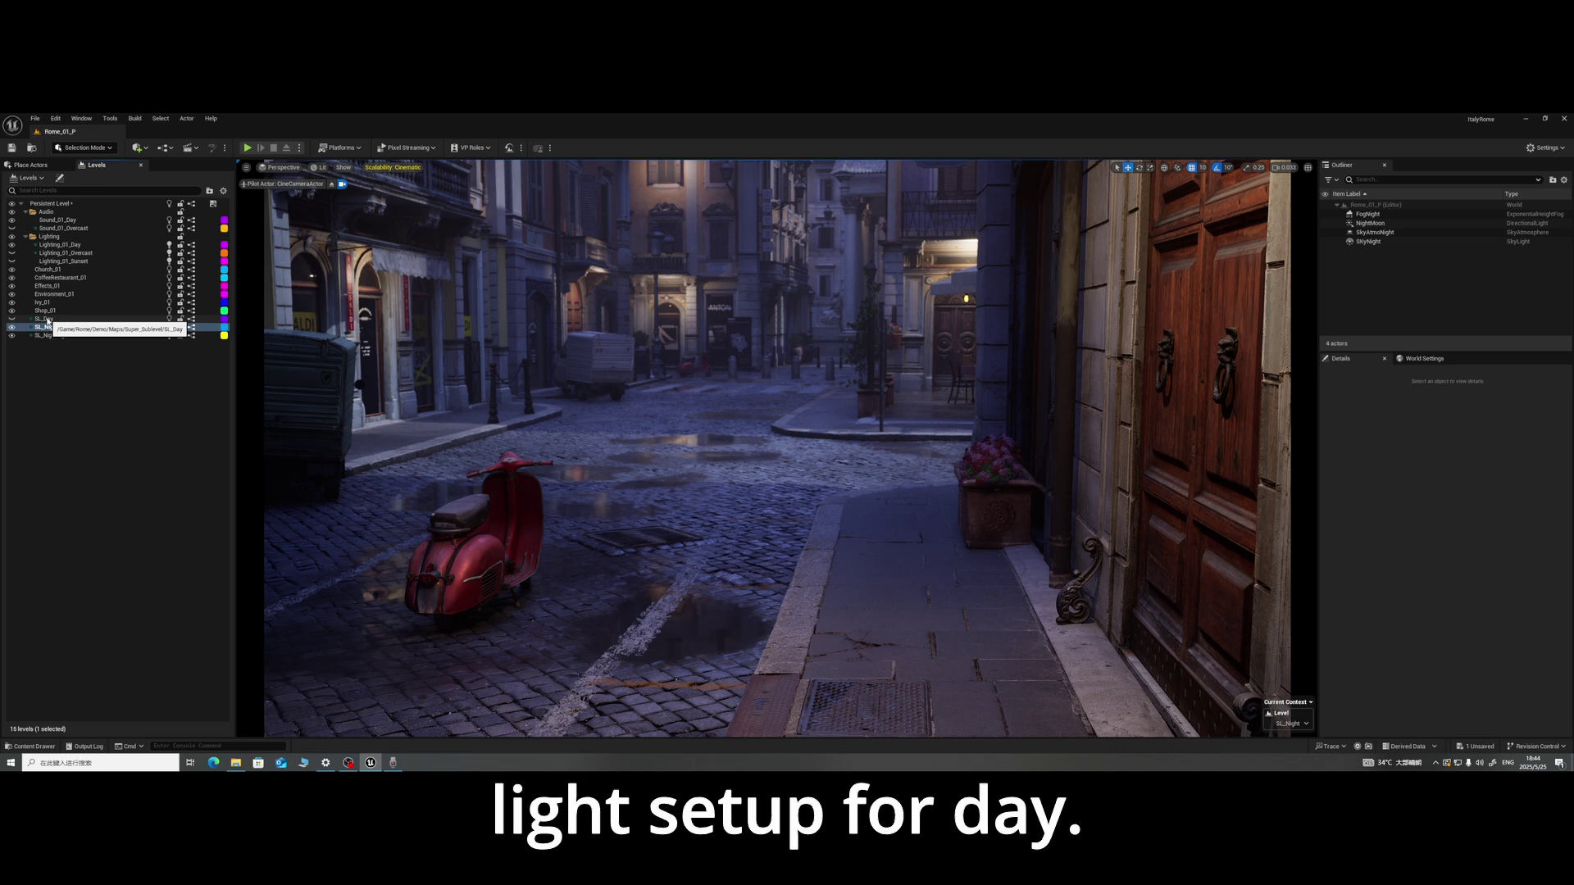
click(12, 319)
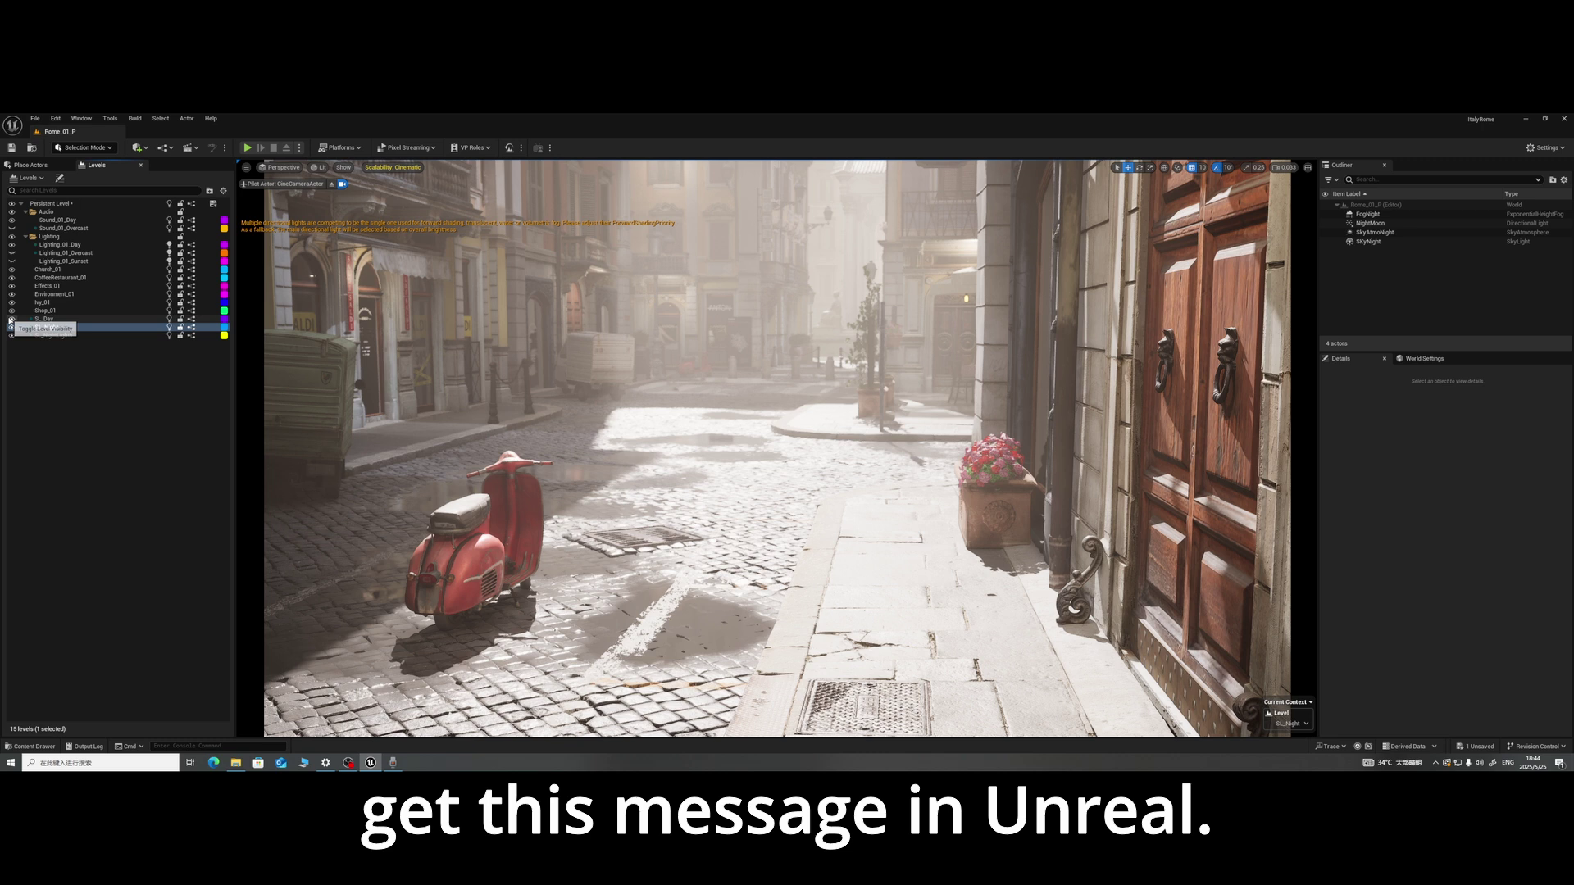
click(11, 319)
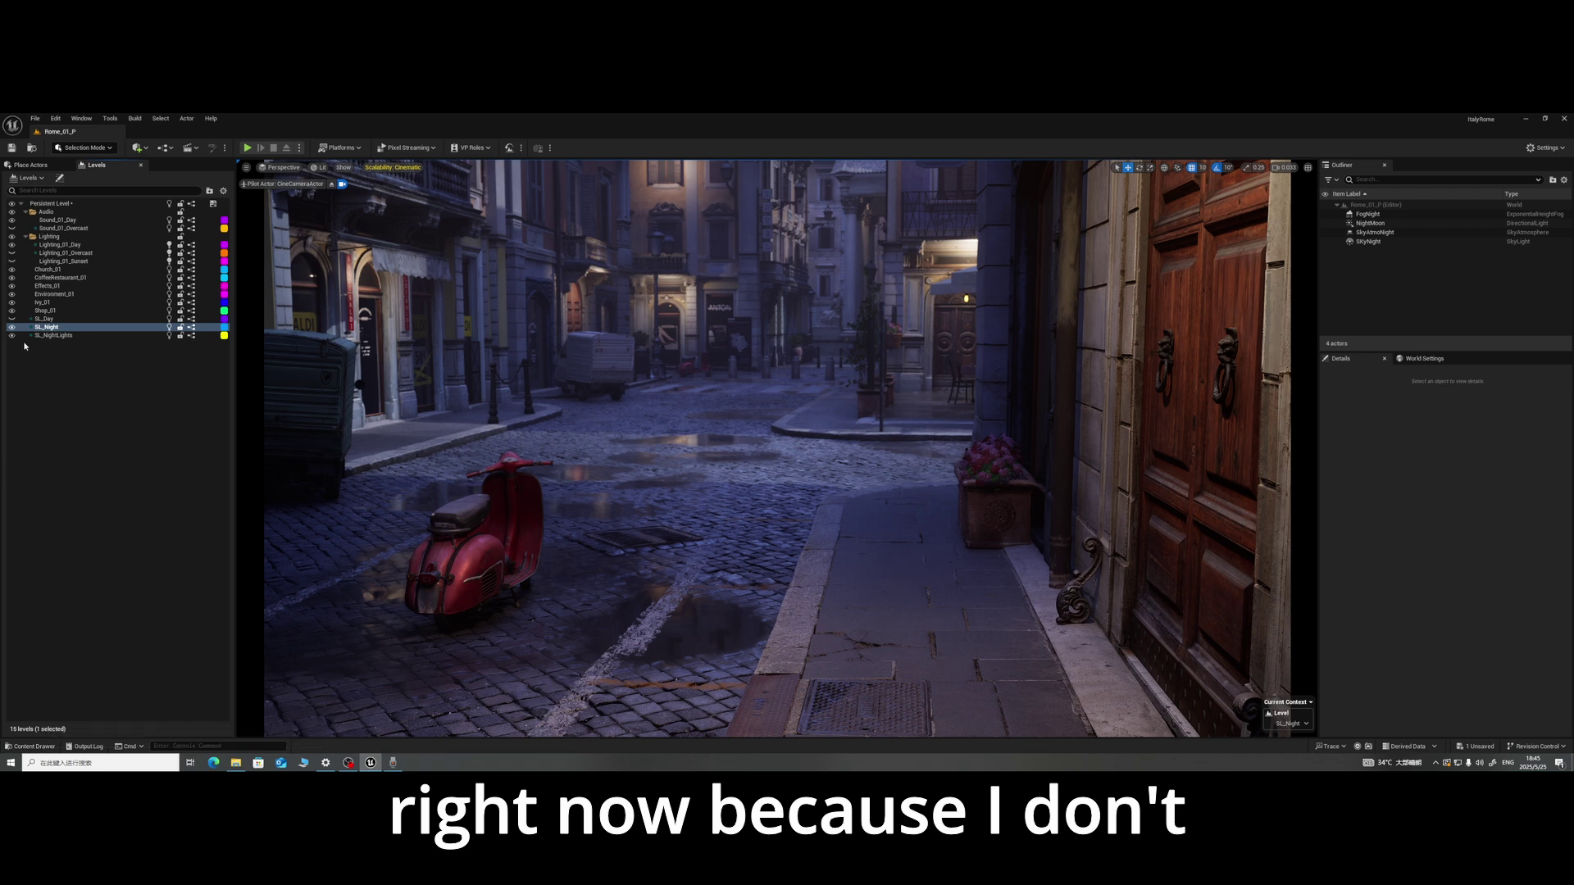
Step: Switch the street from night to day and back by changing the visibility of SL_Day, SL_Night and SL_NightLights
click(11, 319)
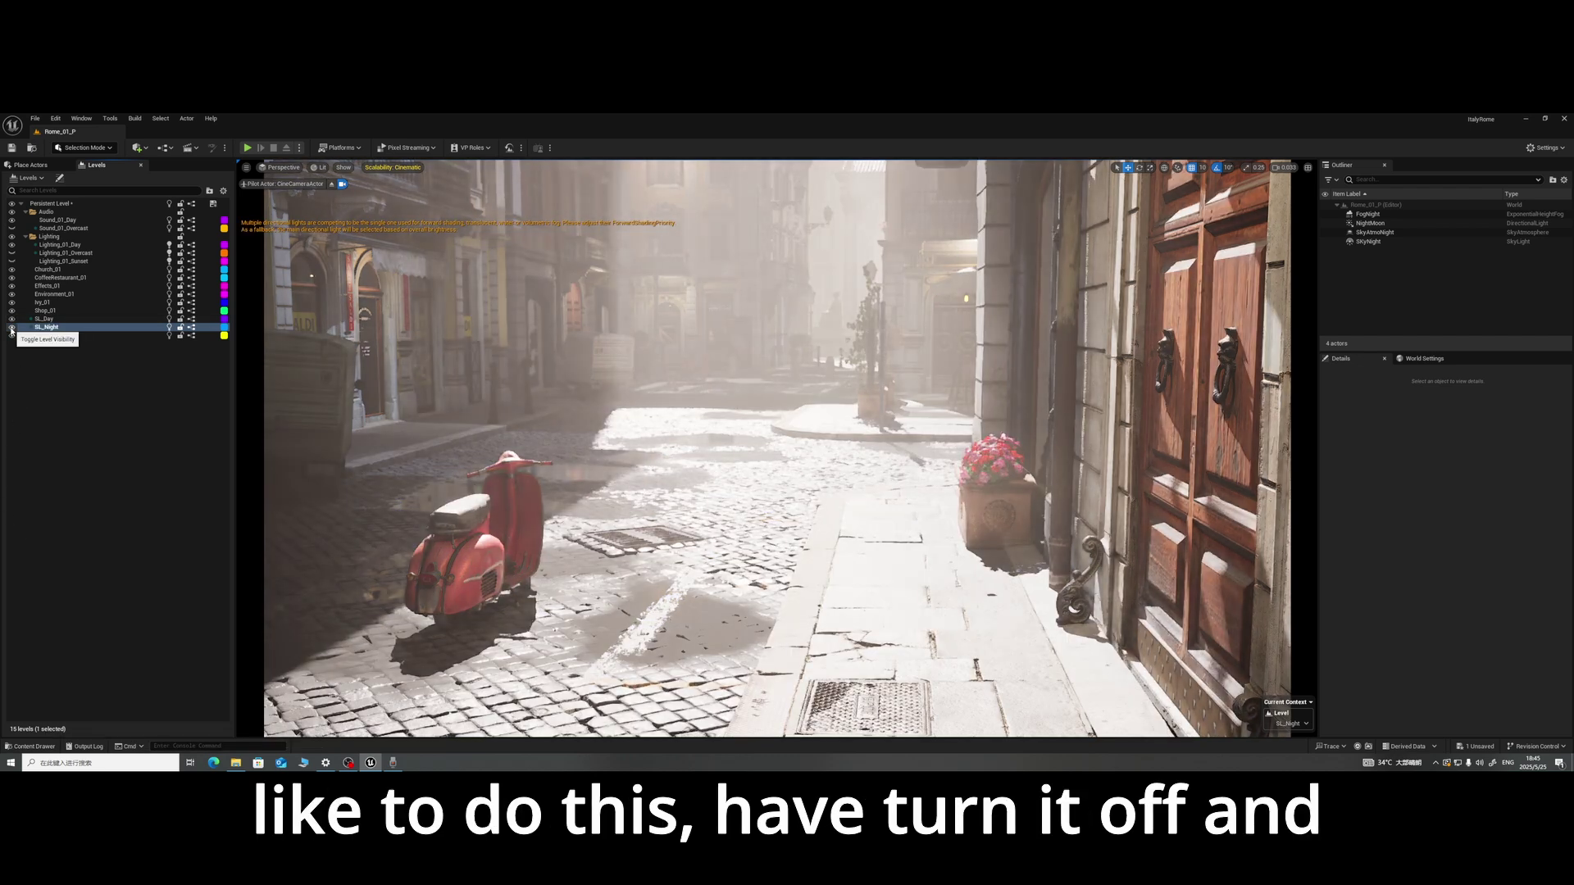
click(12, 327)
click(11, 320)
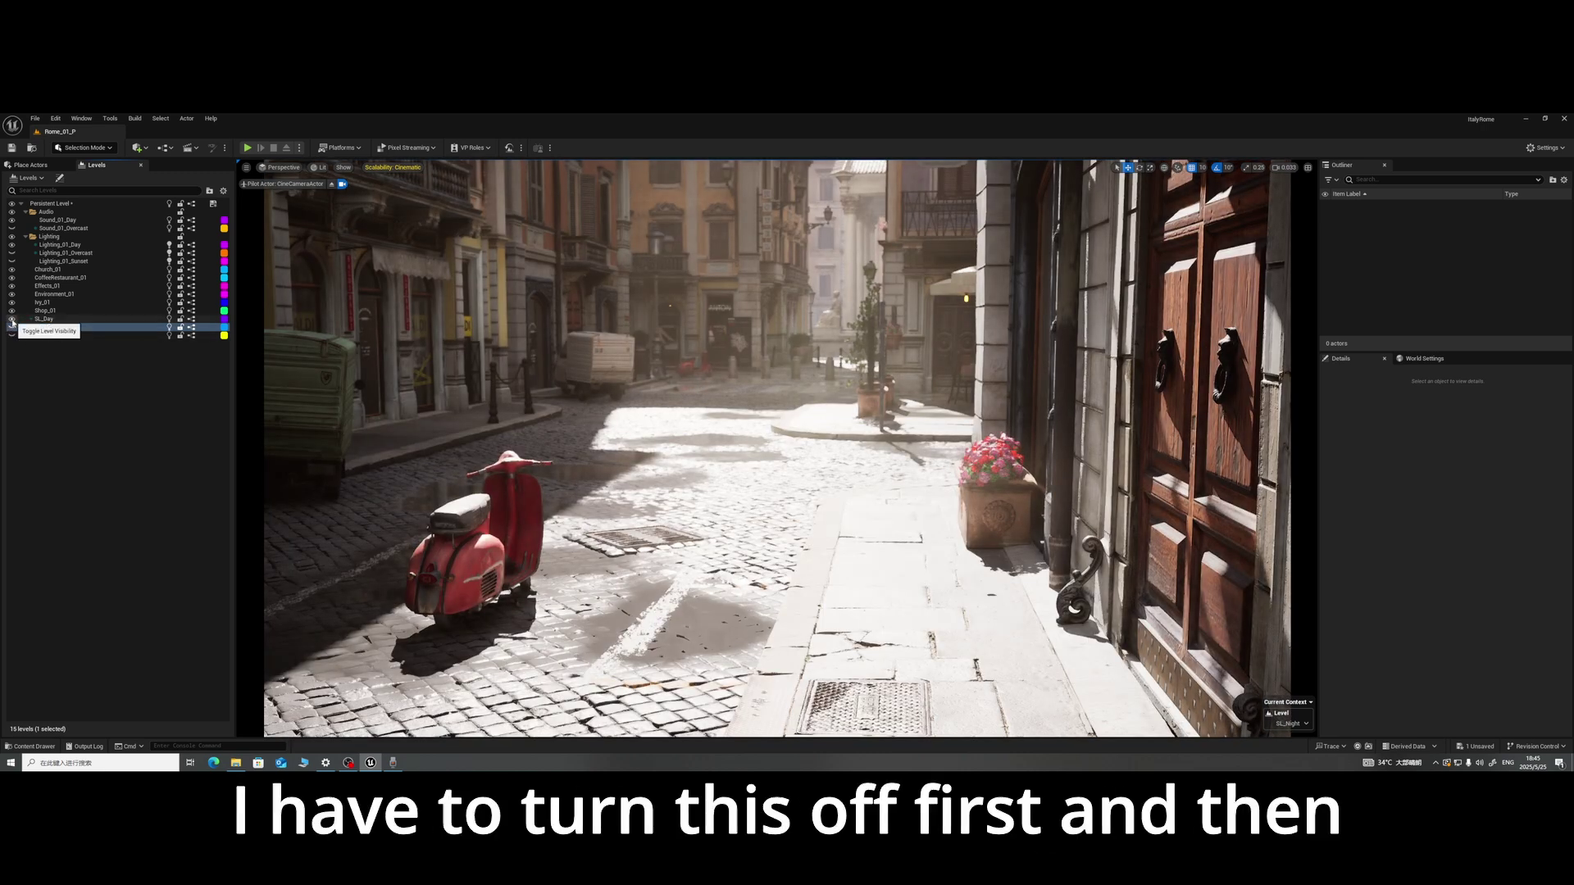
click(11, 320)
click(12, 327)
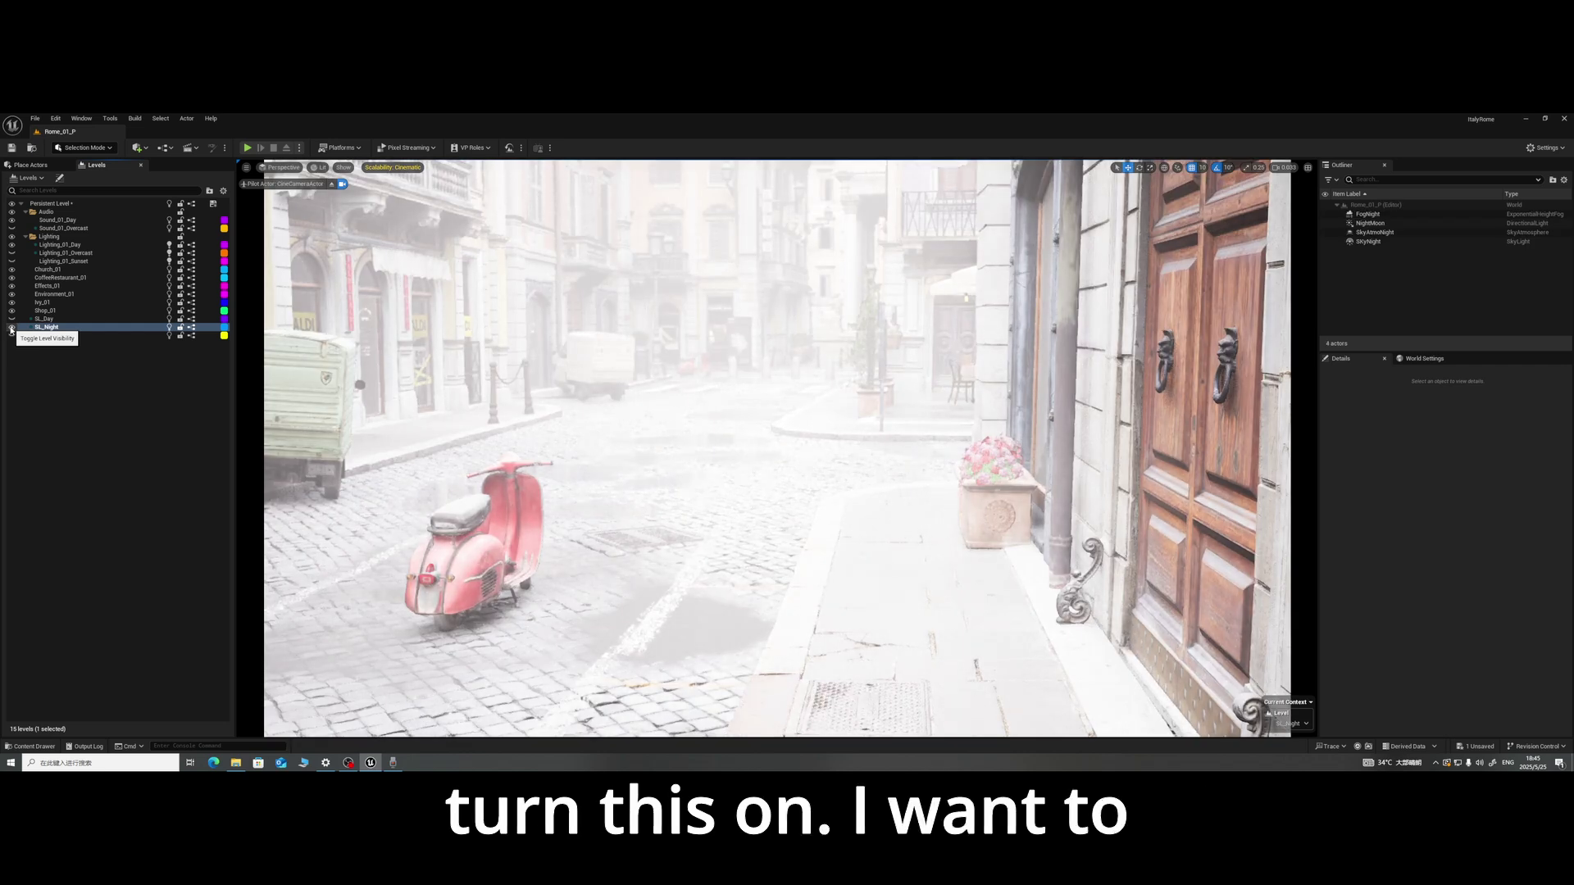
click(11, 336)
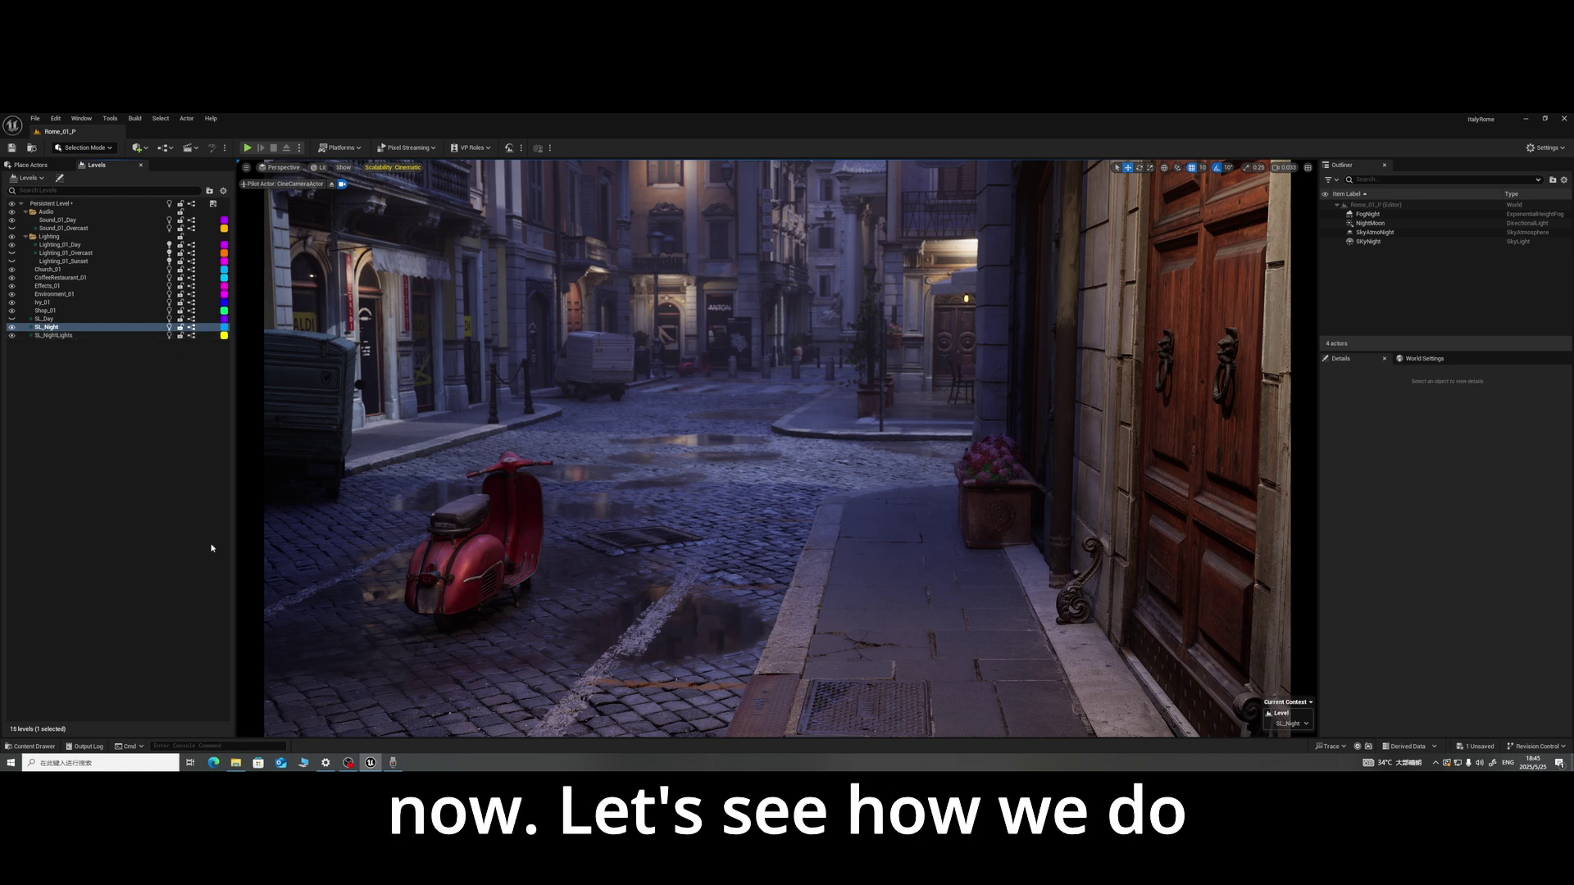
Step: Force delete the level sequences LS_Day, LS_Master, LS_Night and LS_NightLight from the Maps folder
click(33, 746)
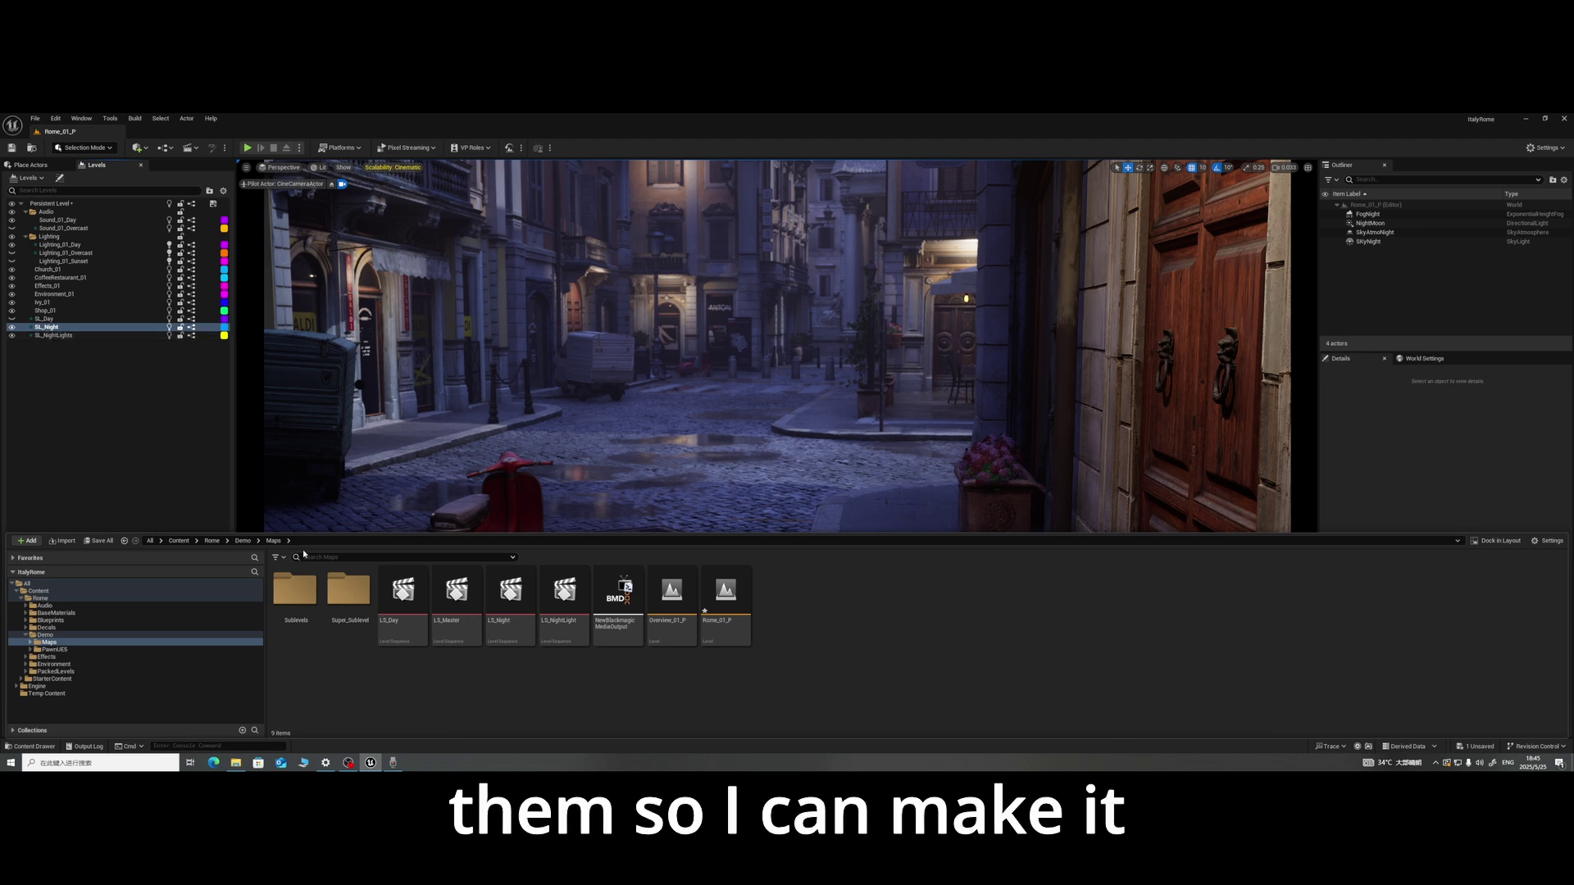
click(424, 605)
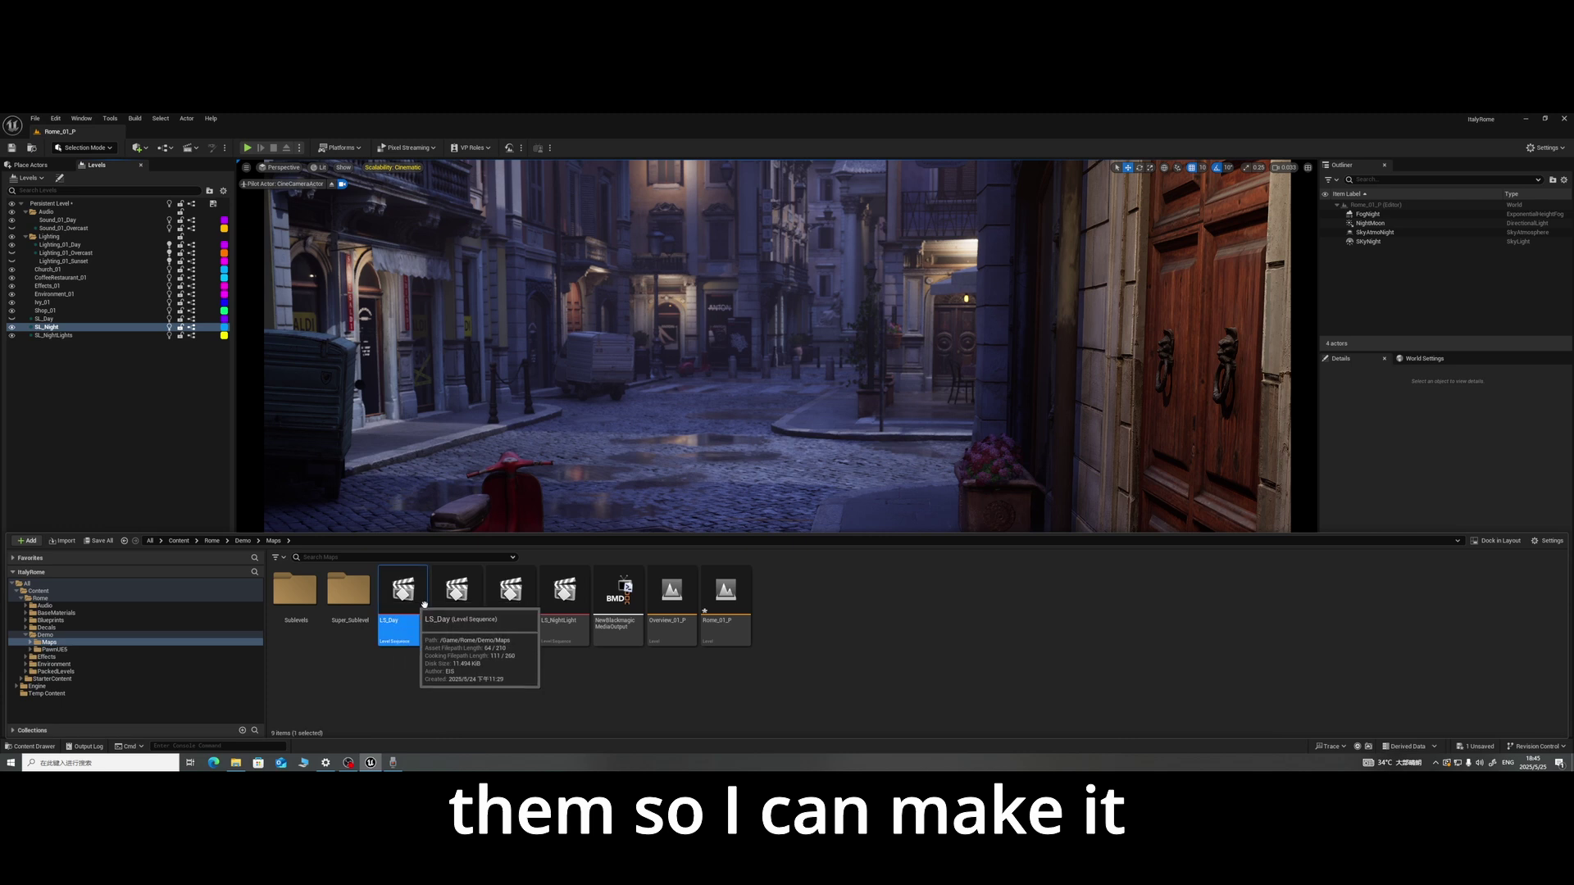
shift+click(564, 591)
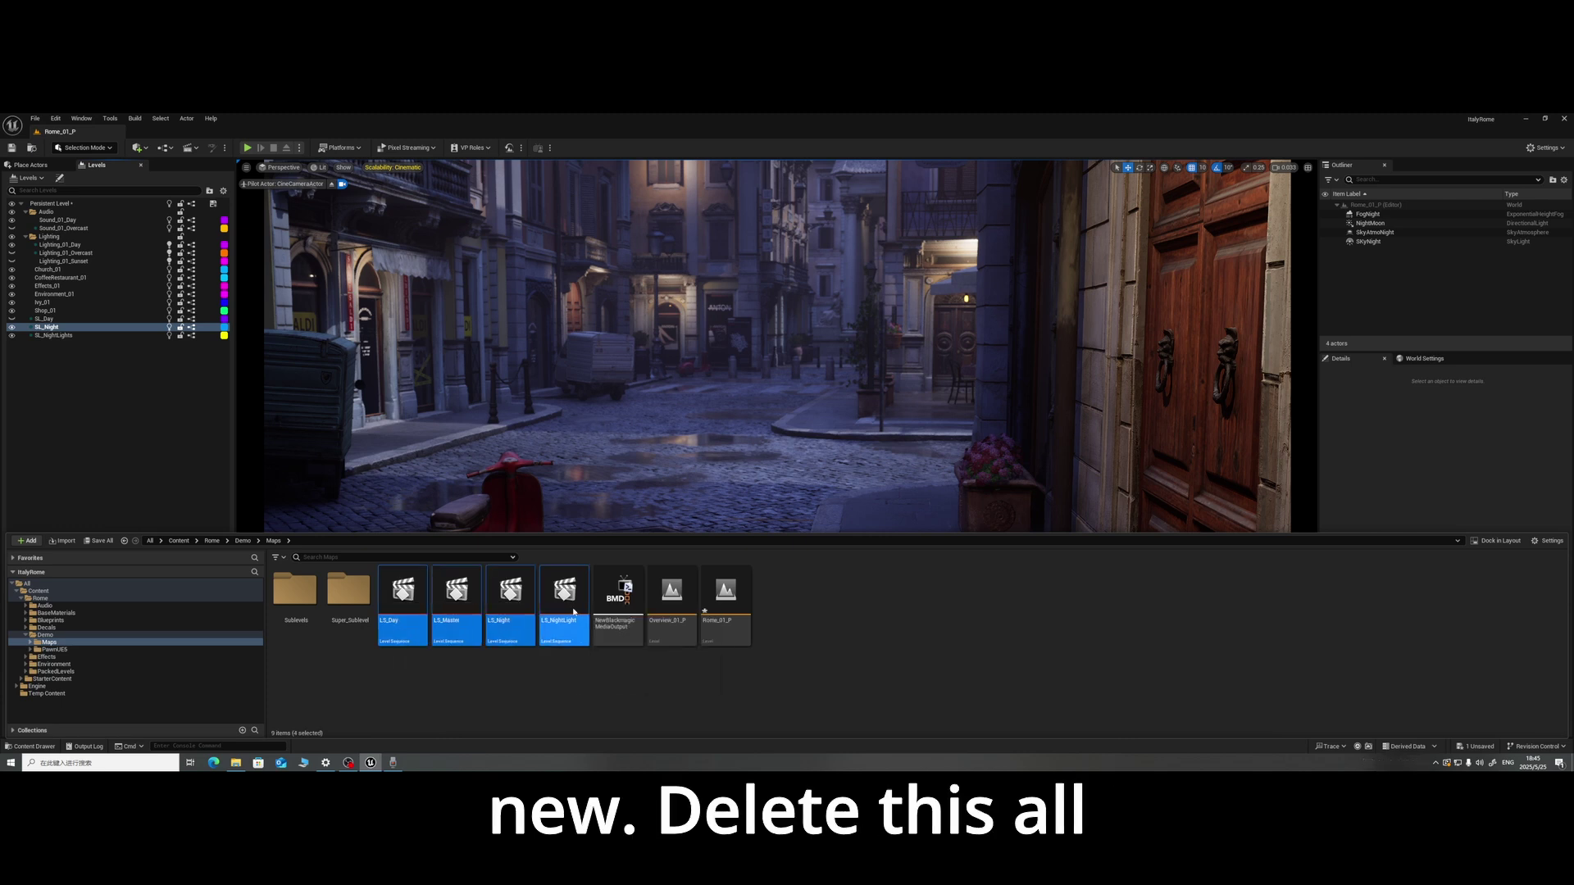
key(Delete)
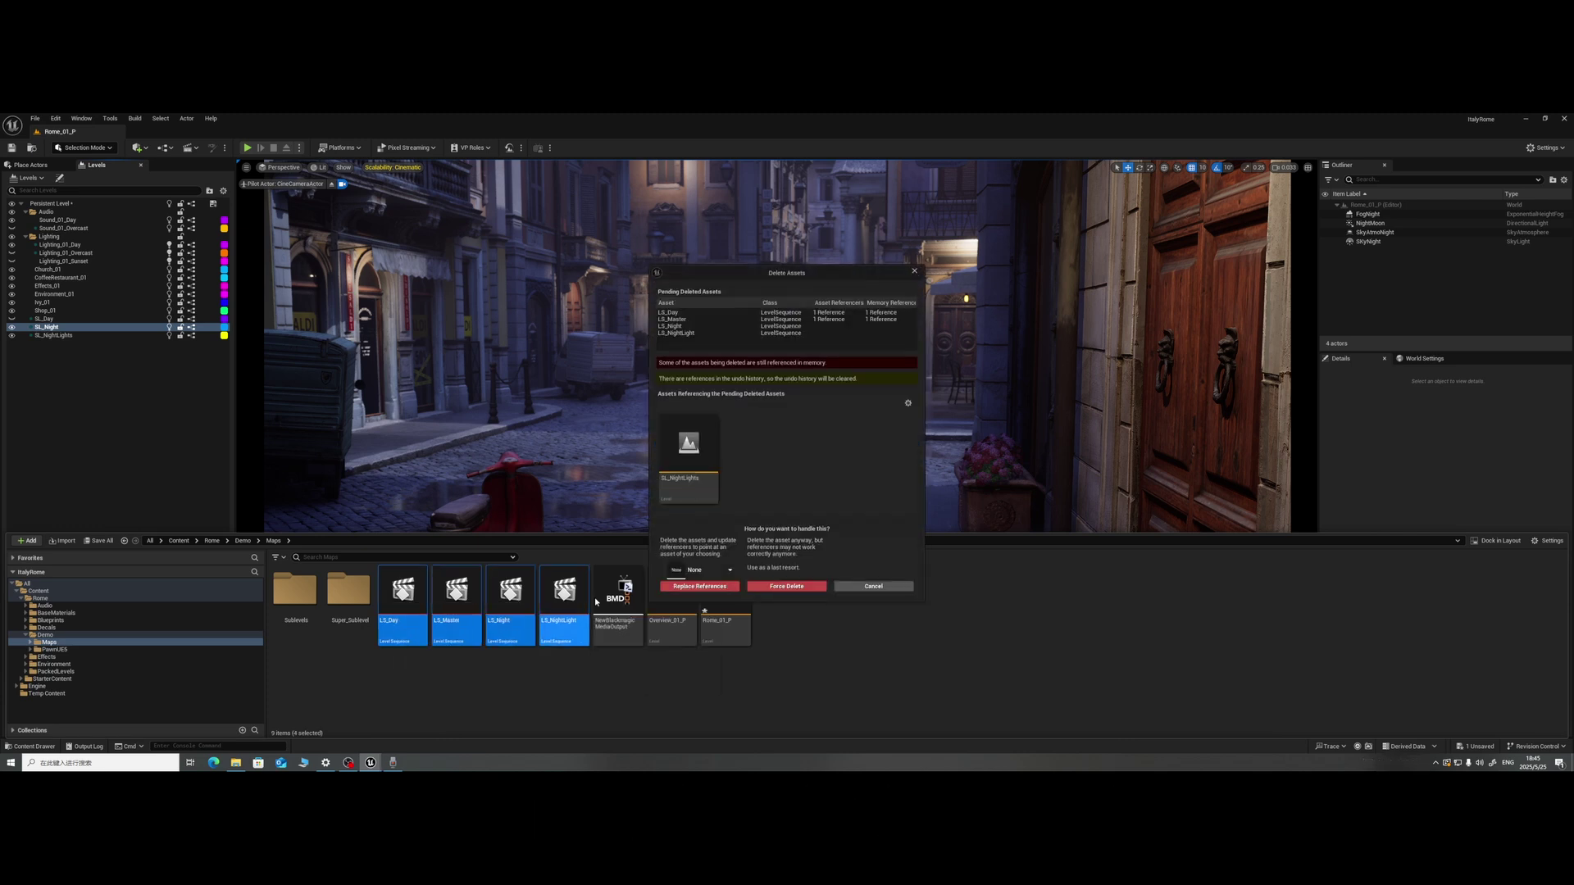
click(758, 587)
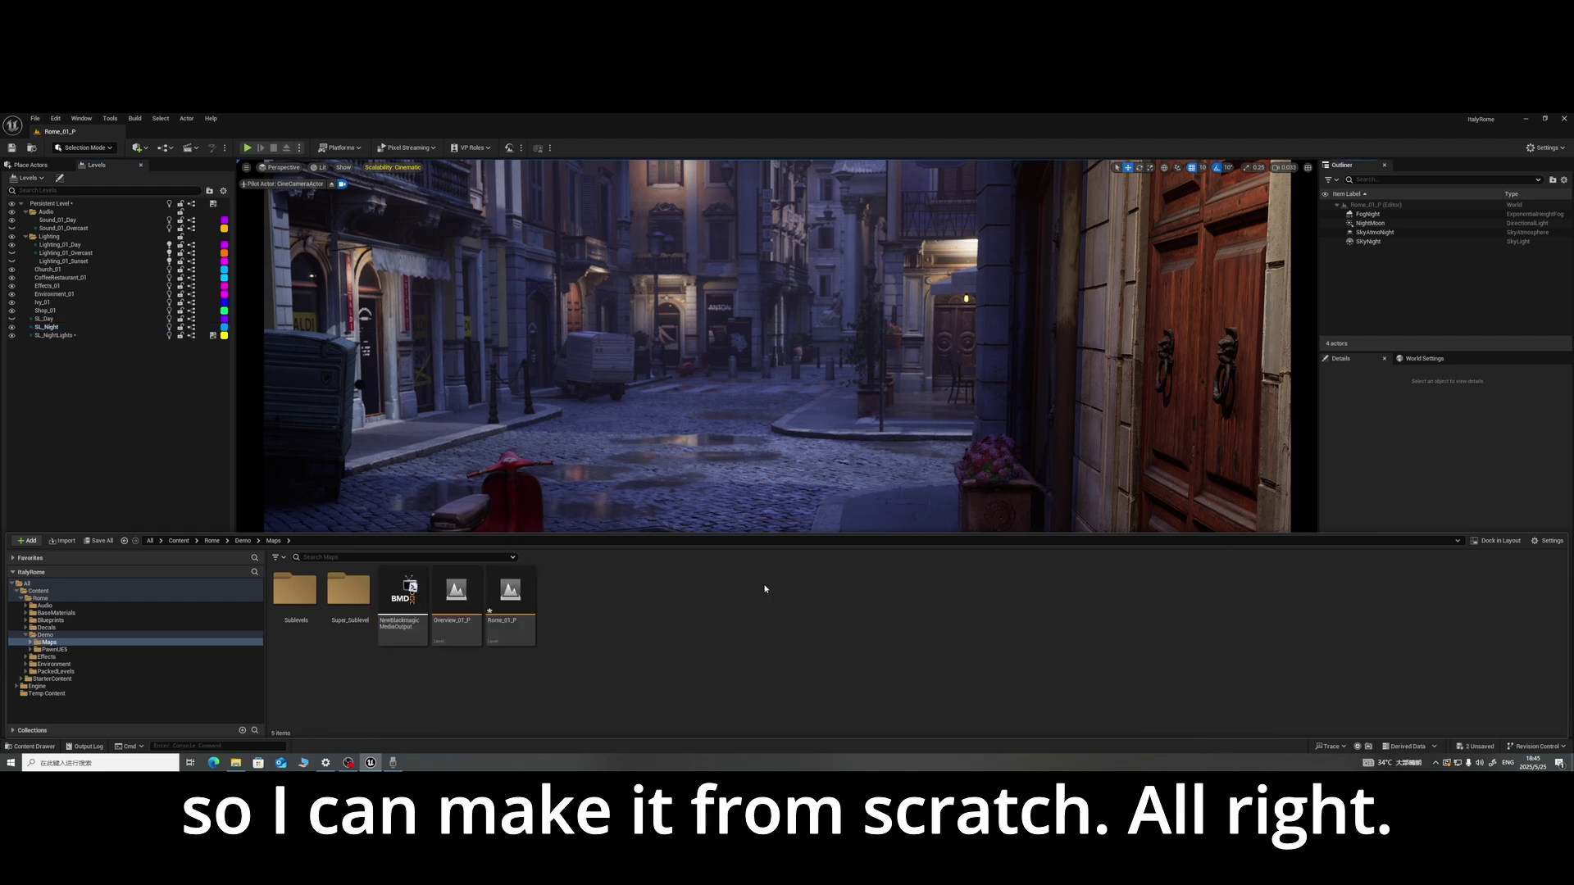
click(35, 375)
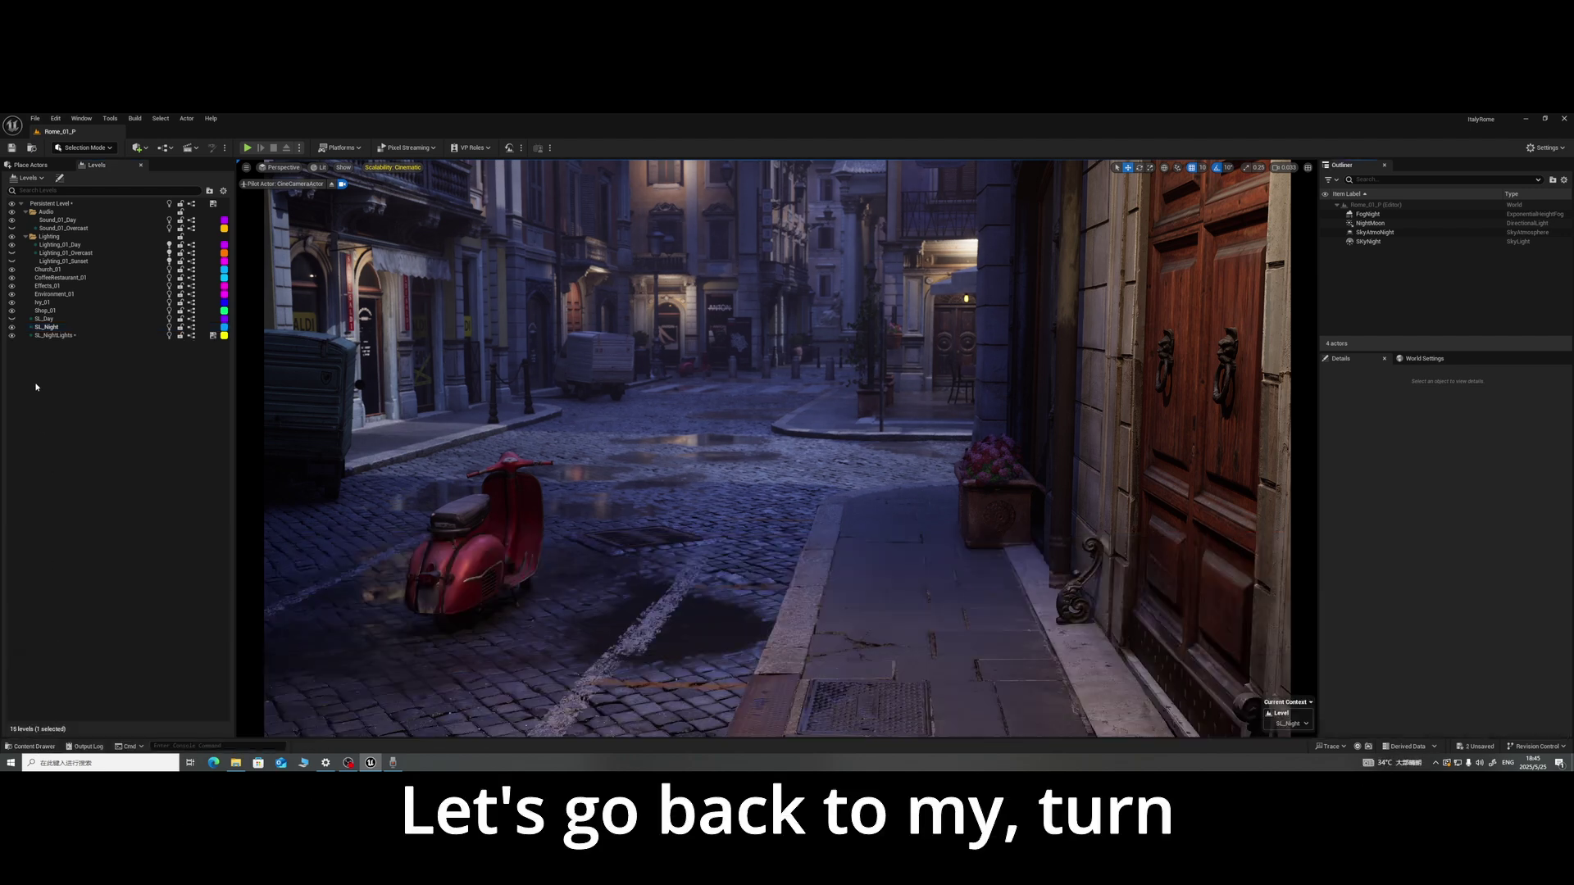
Step: Hide SL_Night and SL_NightLights, show SL_Day, and make SL_Day the current level
click(12, 327)
click(11, 319)
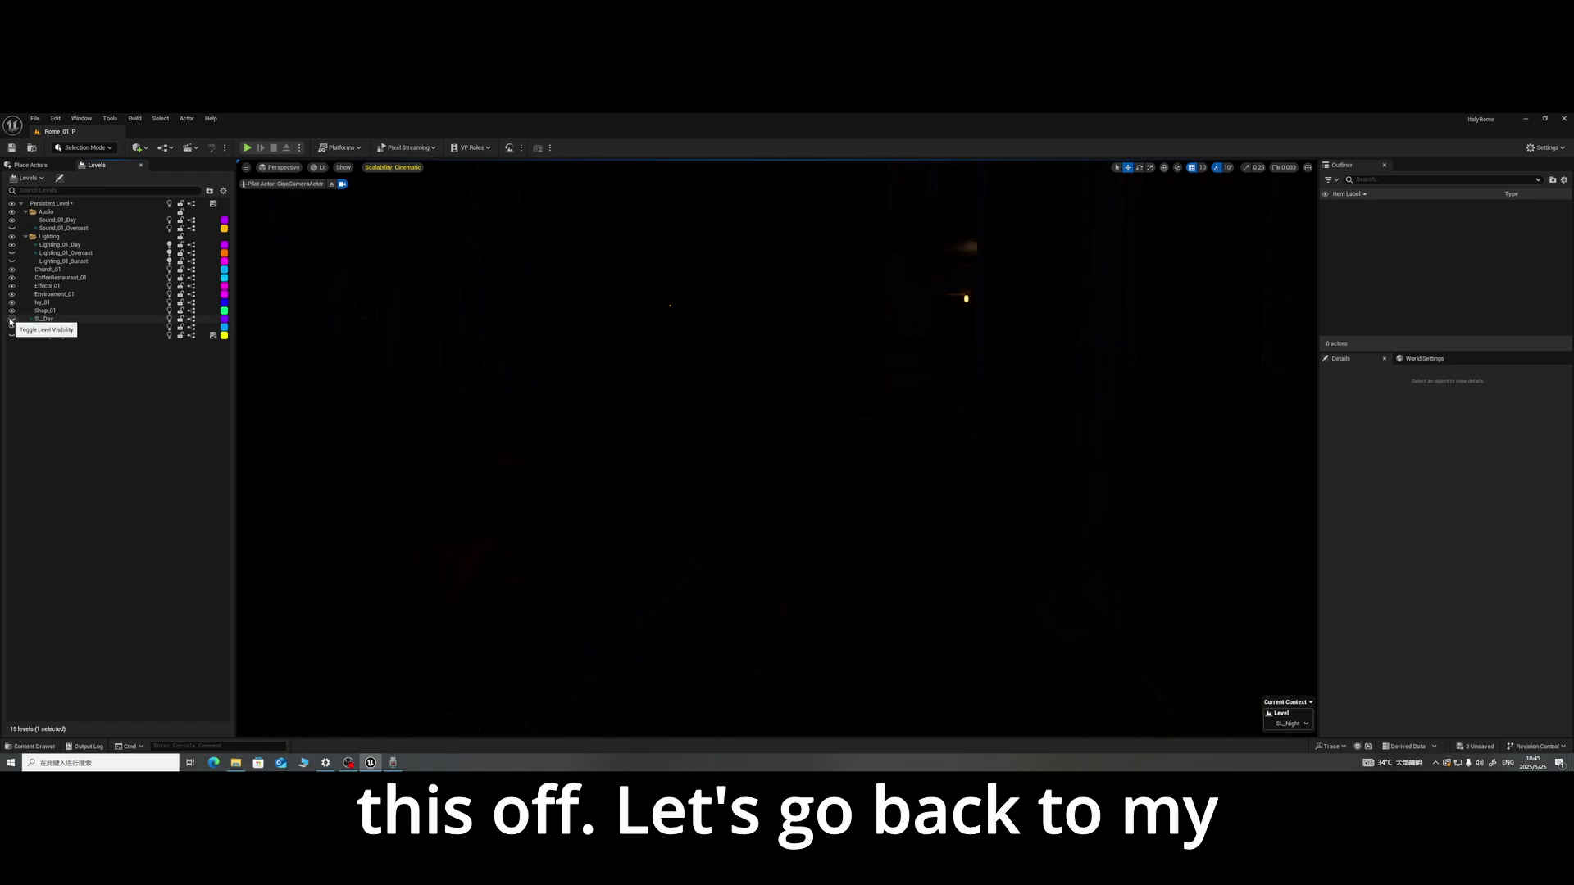
click(45, 320)
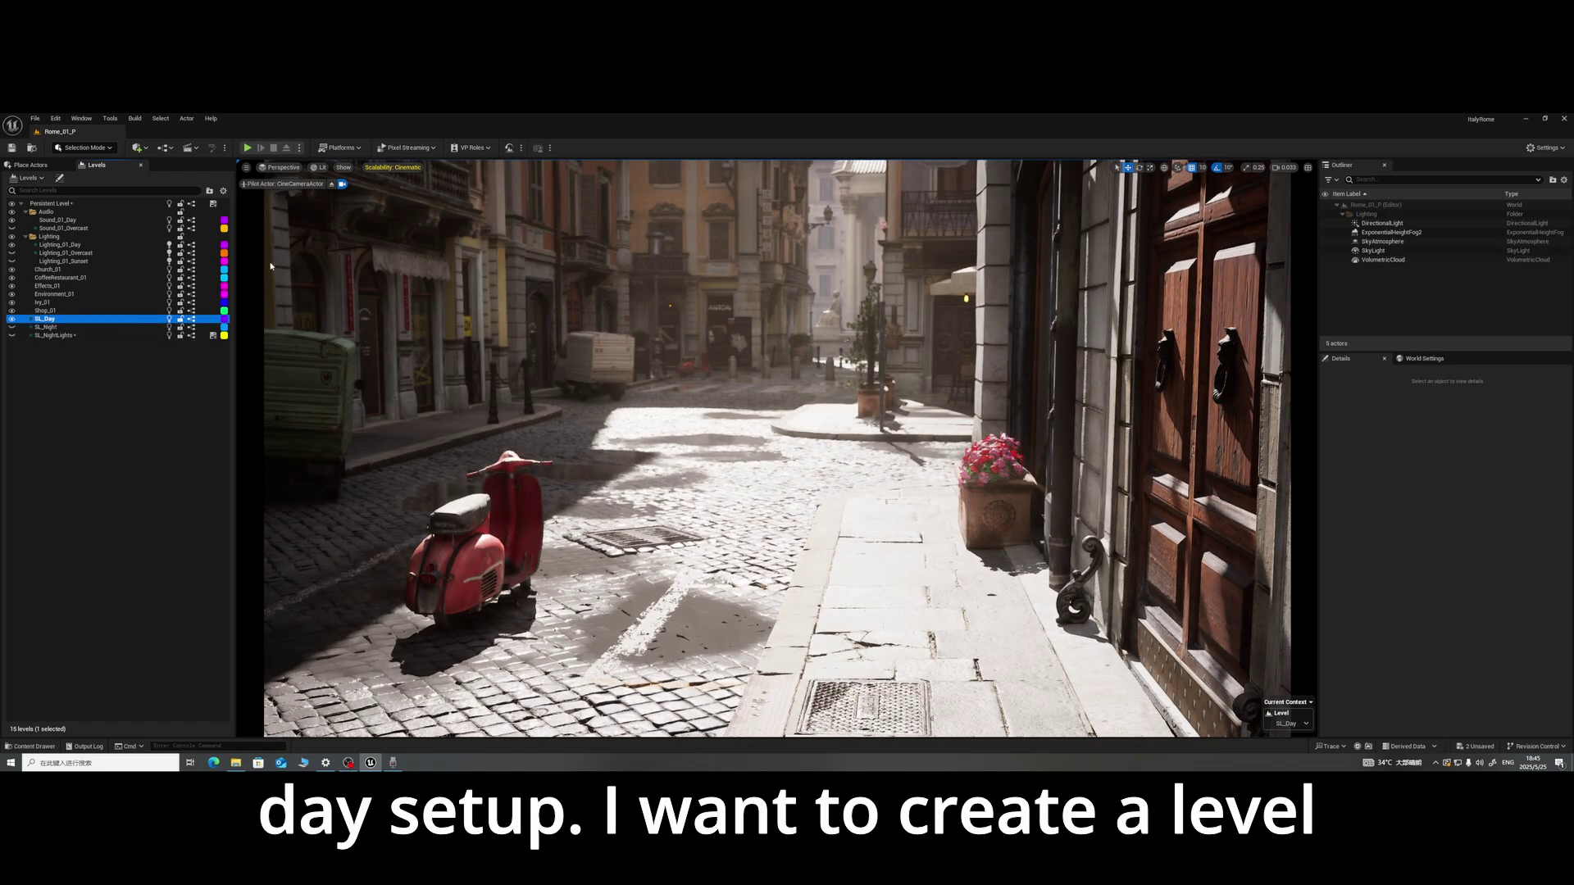
Step: Add a new level sequence to SL_Day and save it in the Content folder as LS_day
click(191, 148)
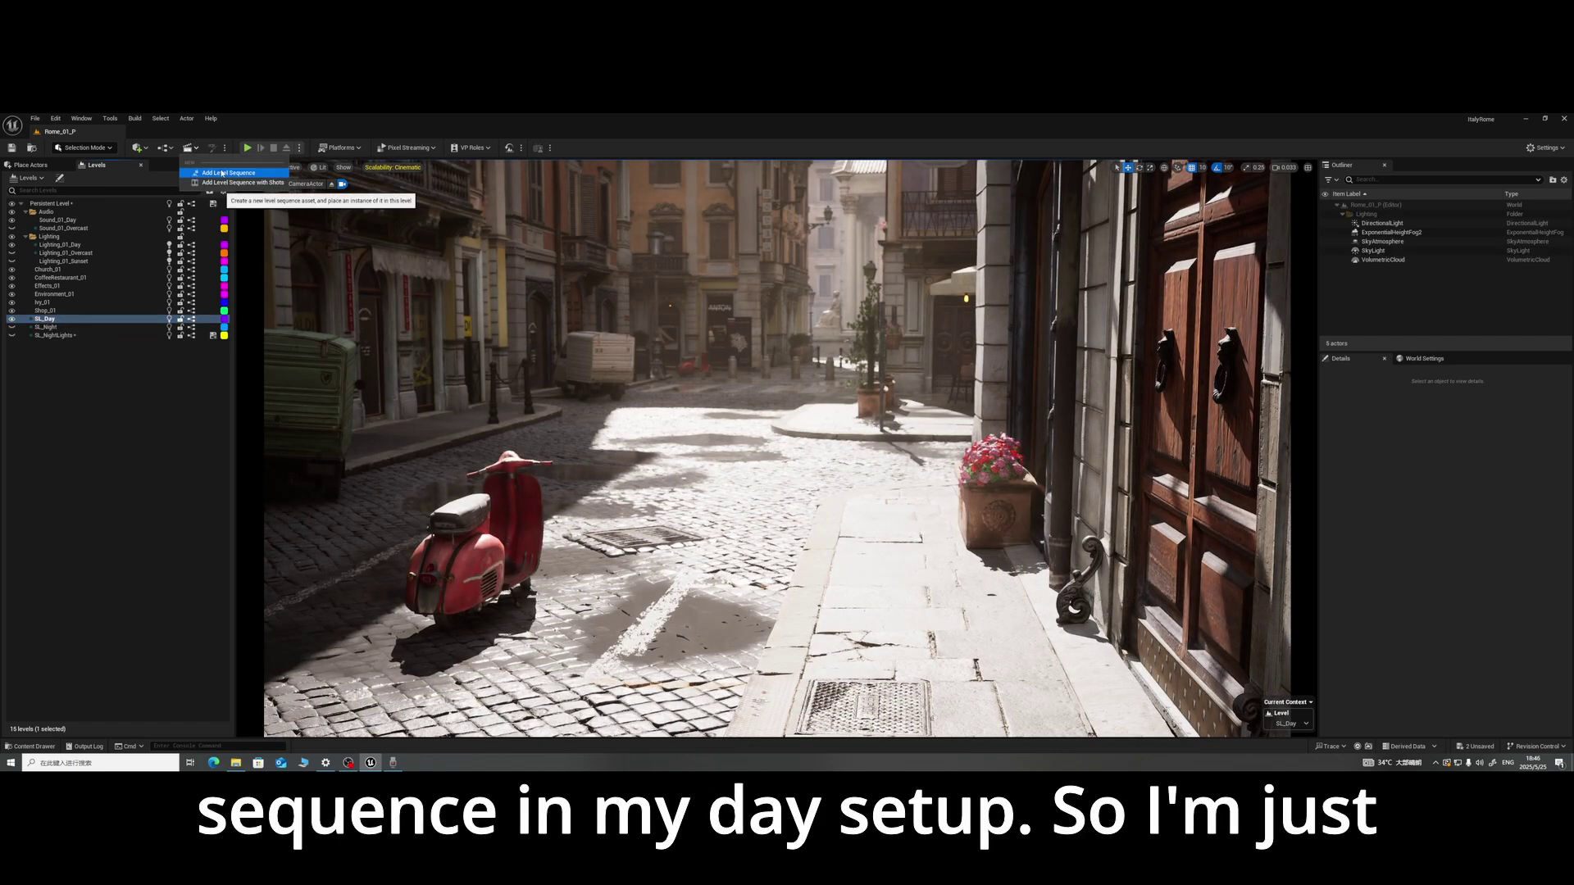
click(246, 200)
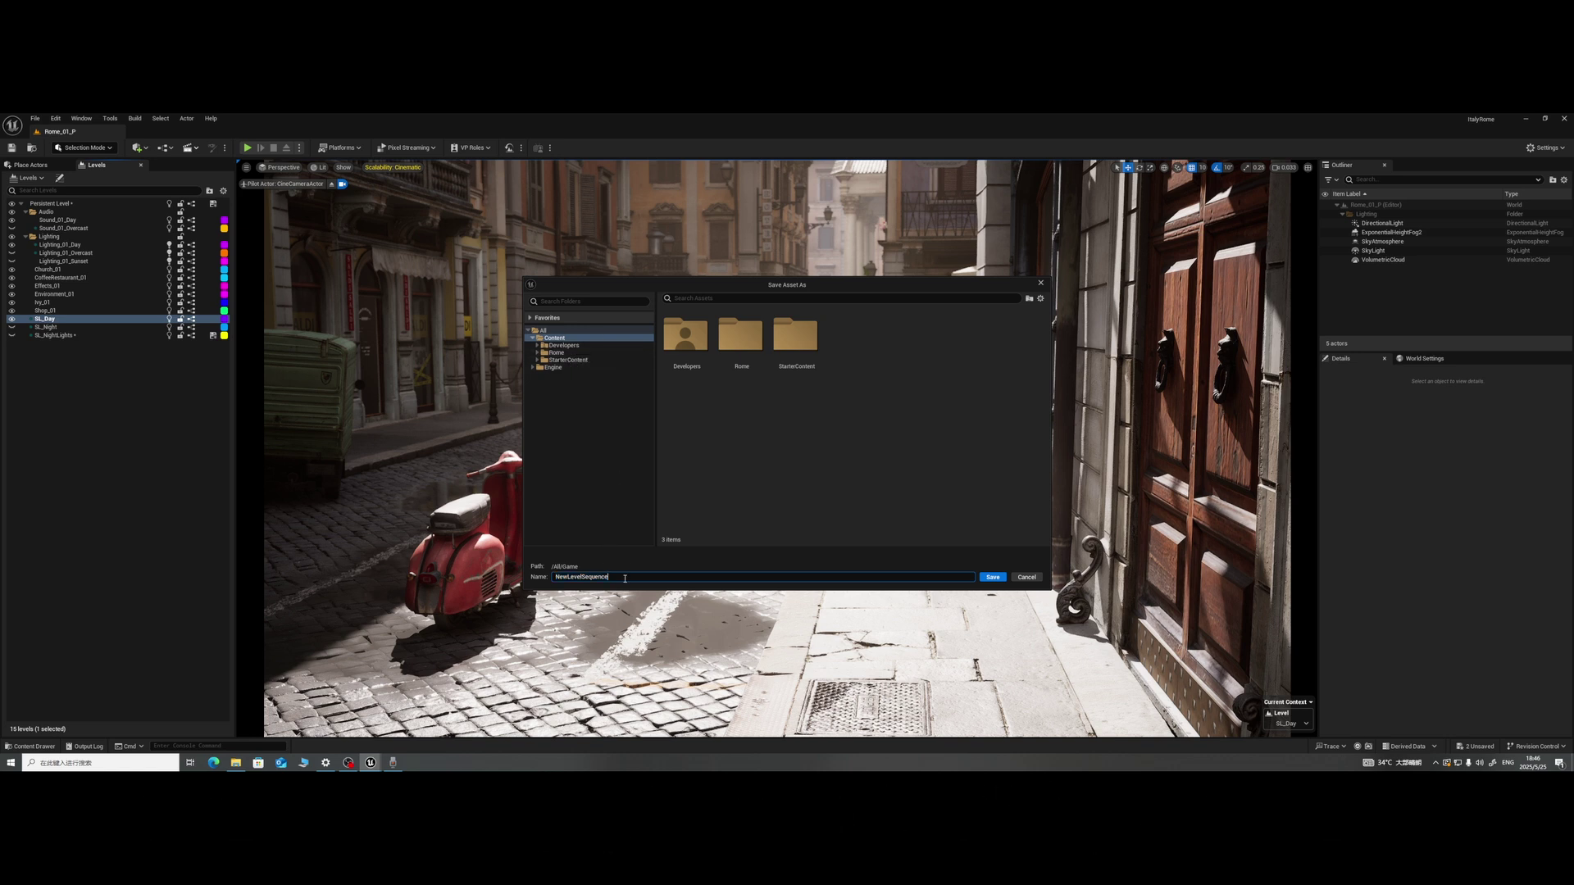
text(LS_day)
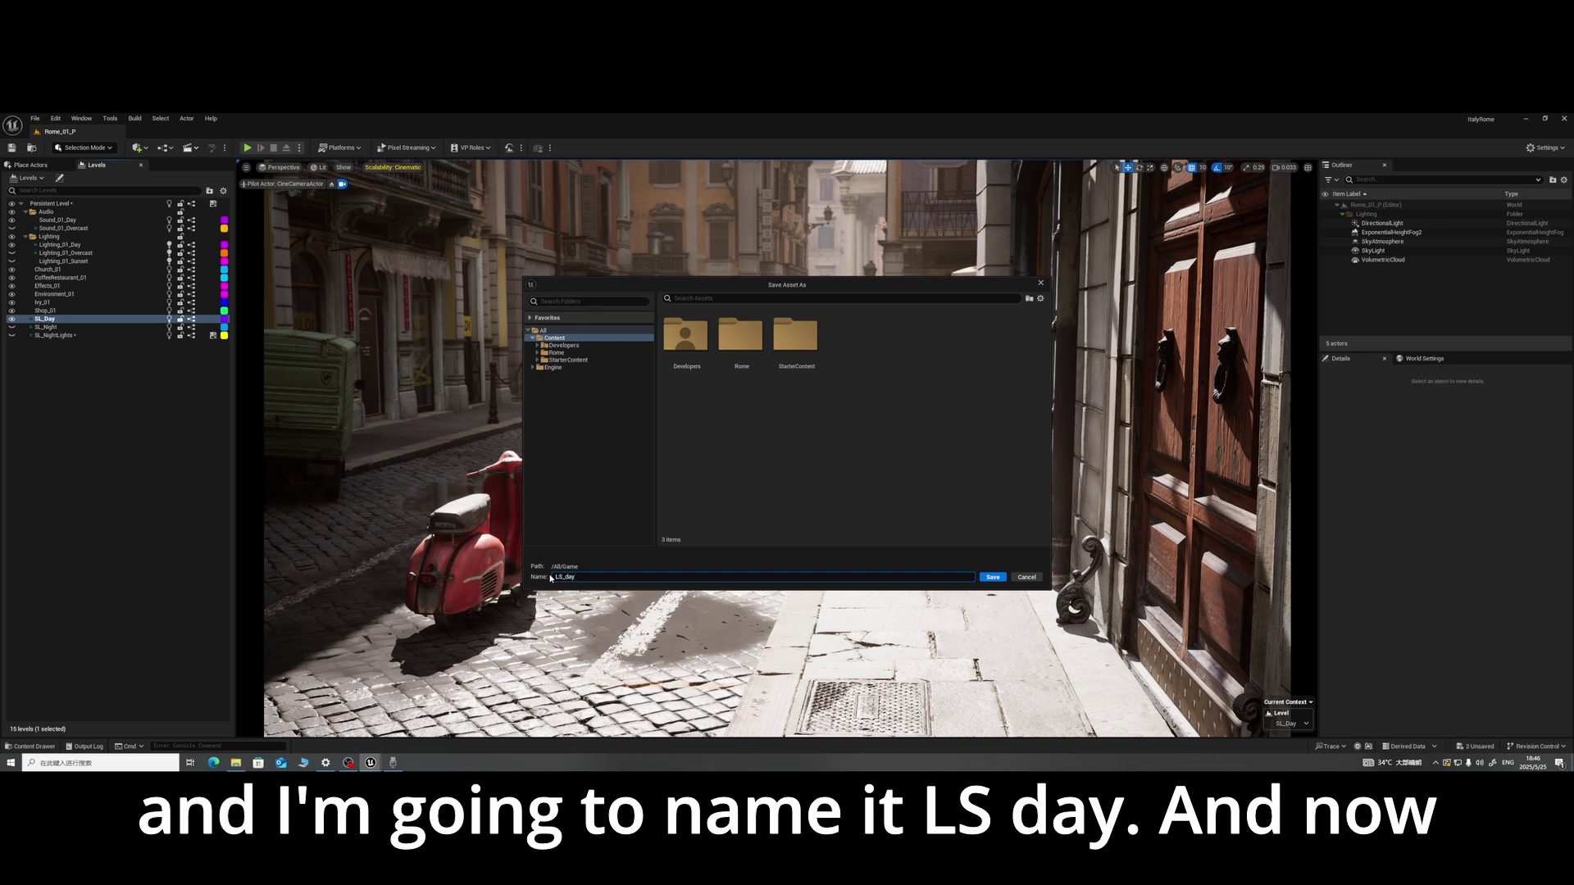
key(Return)
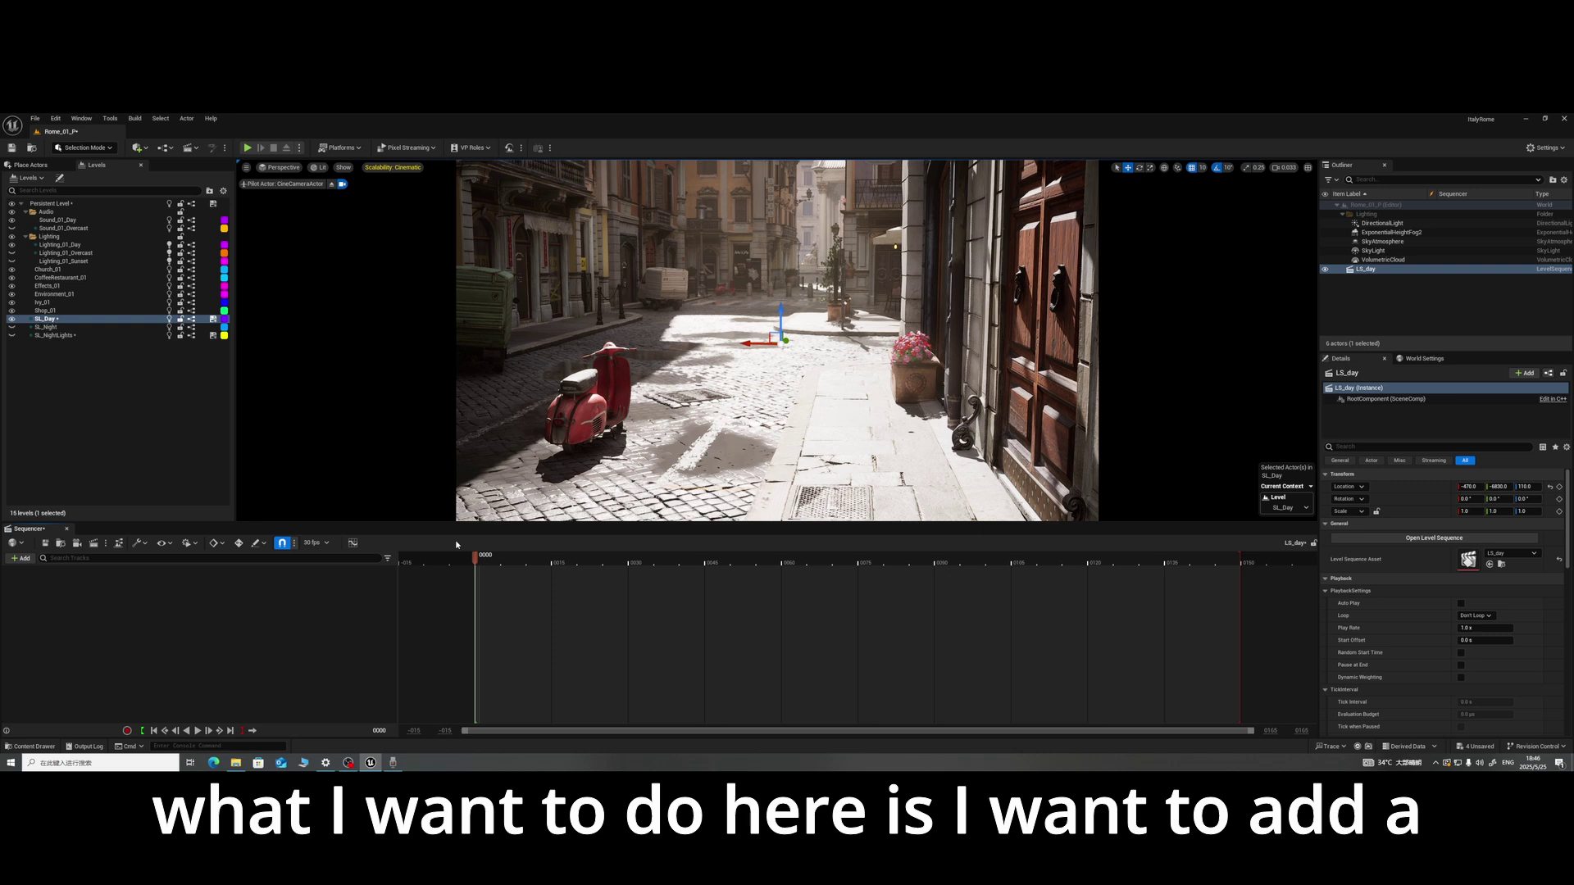
Step: Add a level visibility track to the LS_day sequence and assign the SL_Day level to its section
click(22, 559)
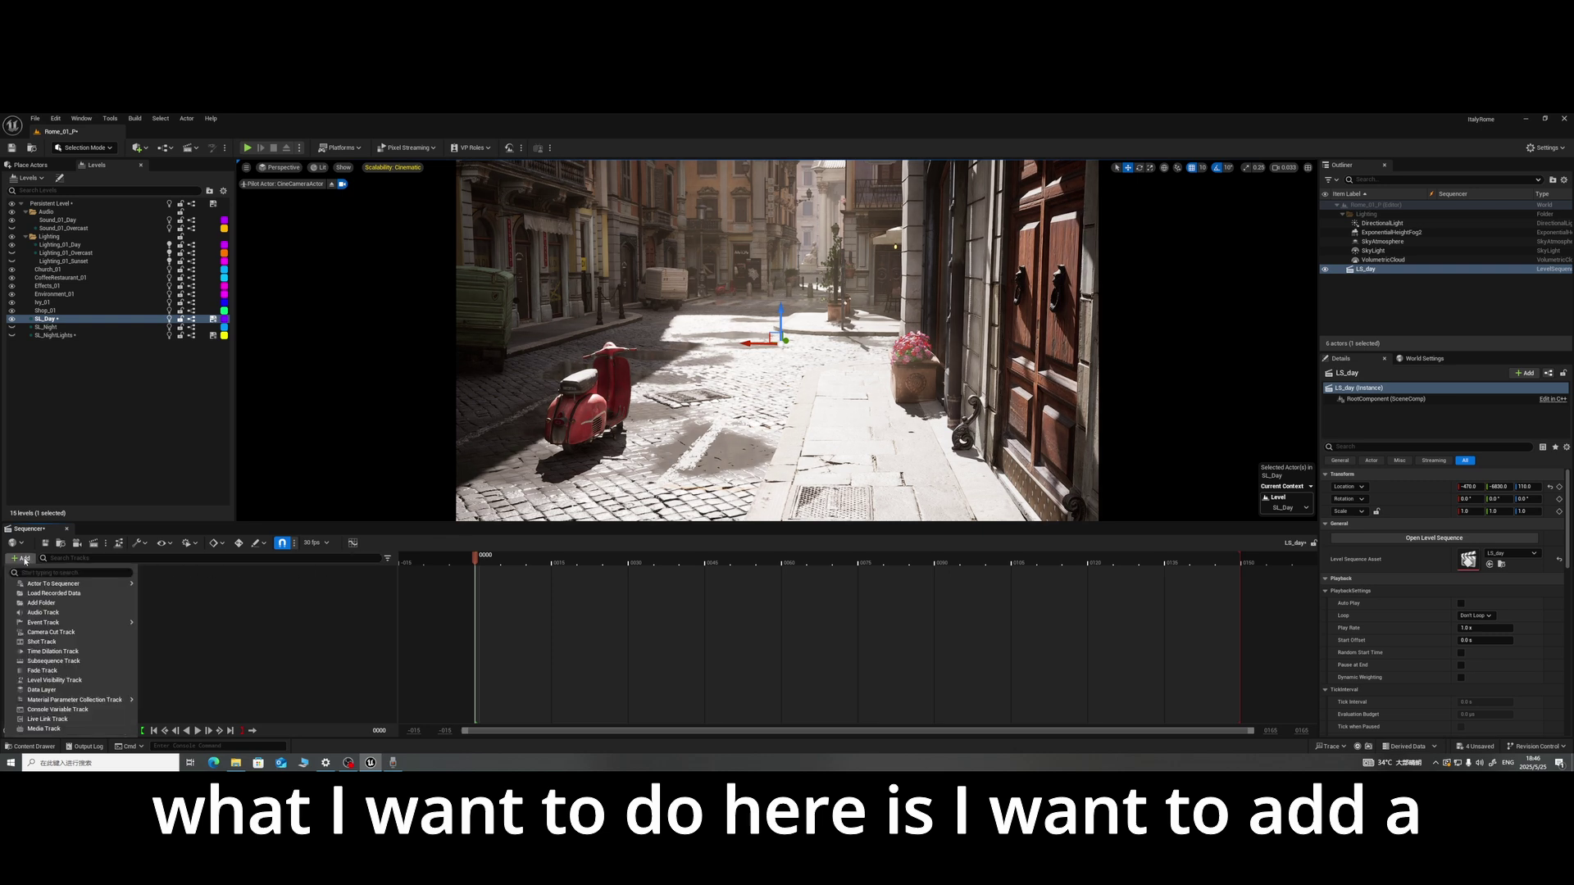
click(62, 681)
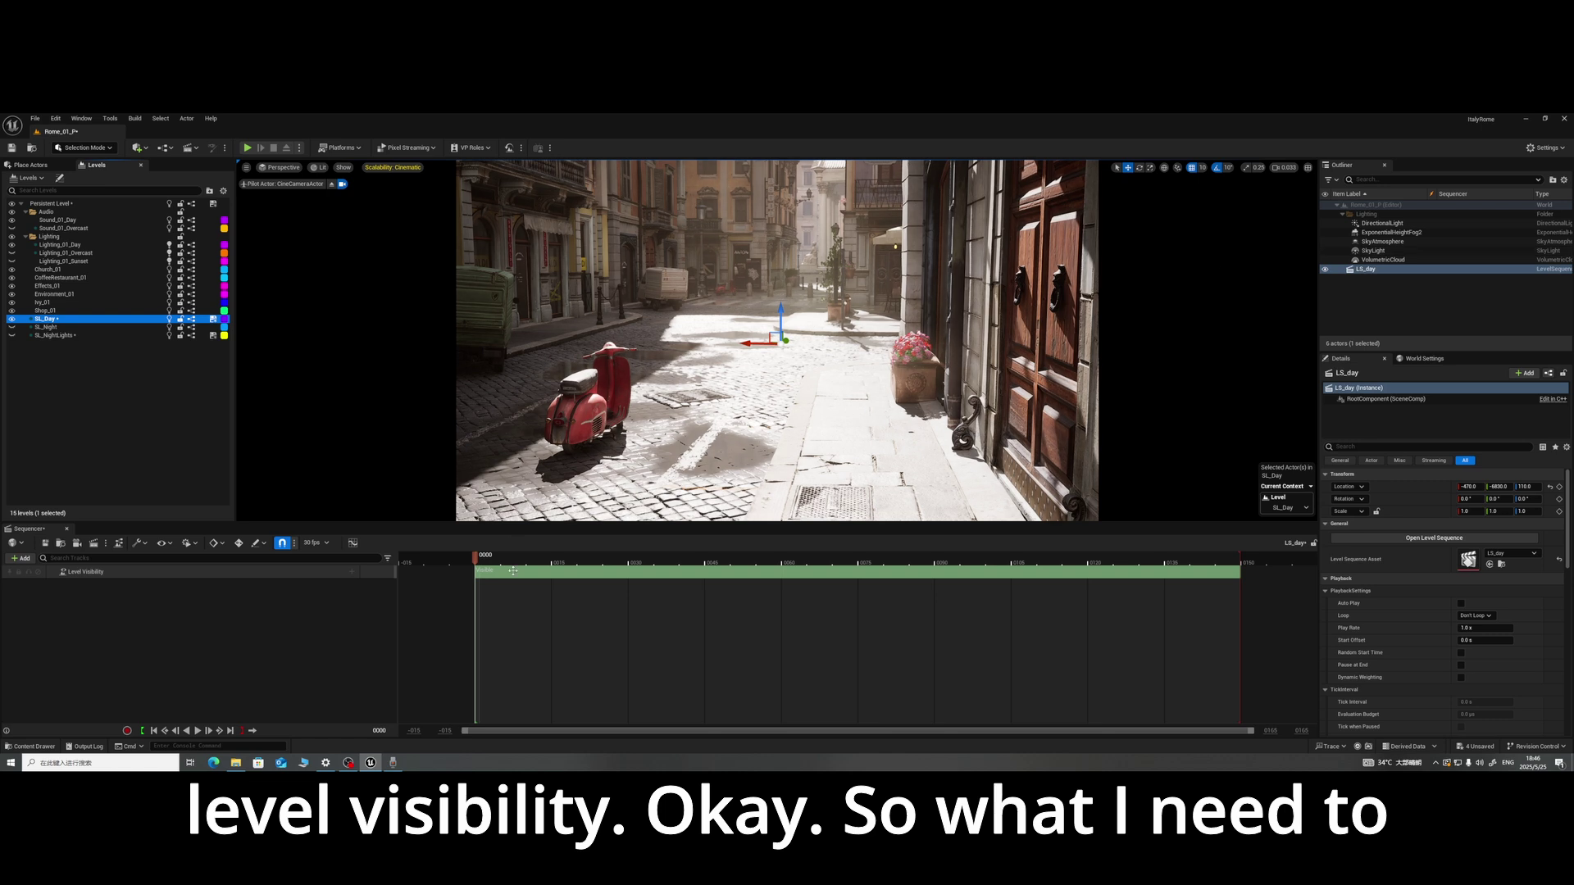
right_click(543, 576)
mouse_move(600, 594)
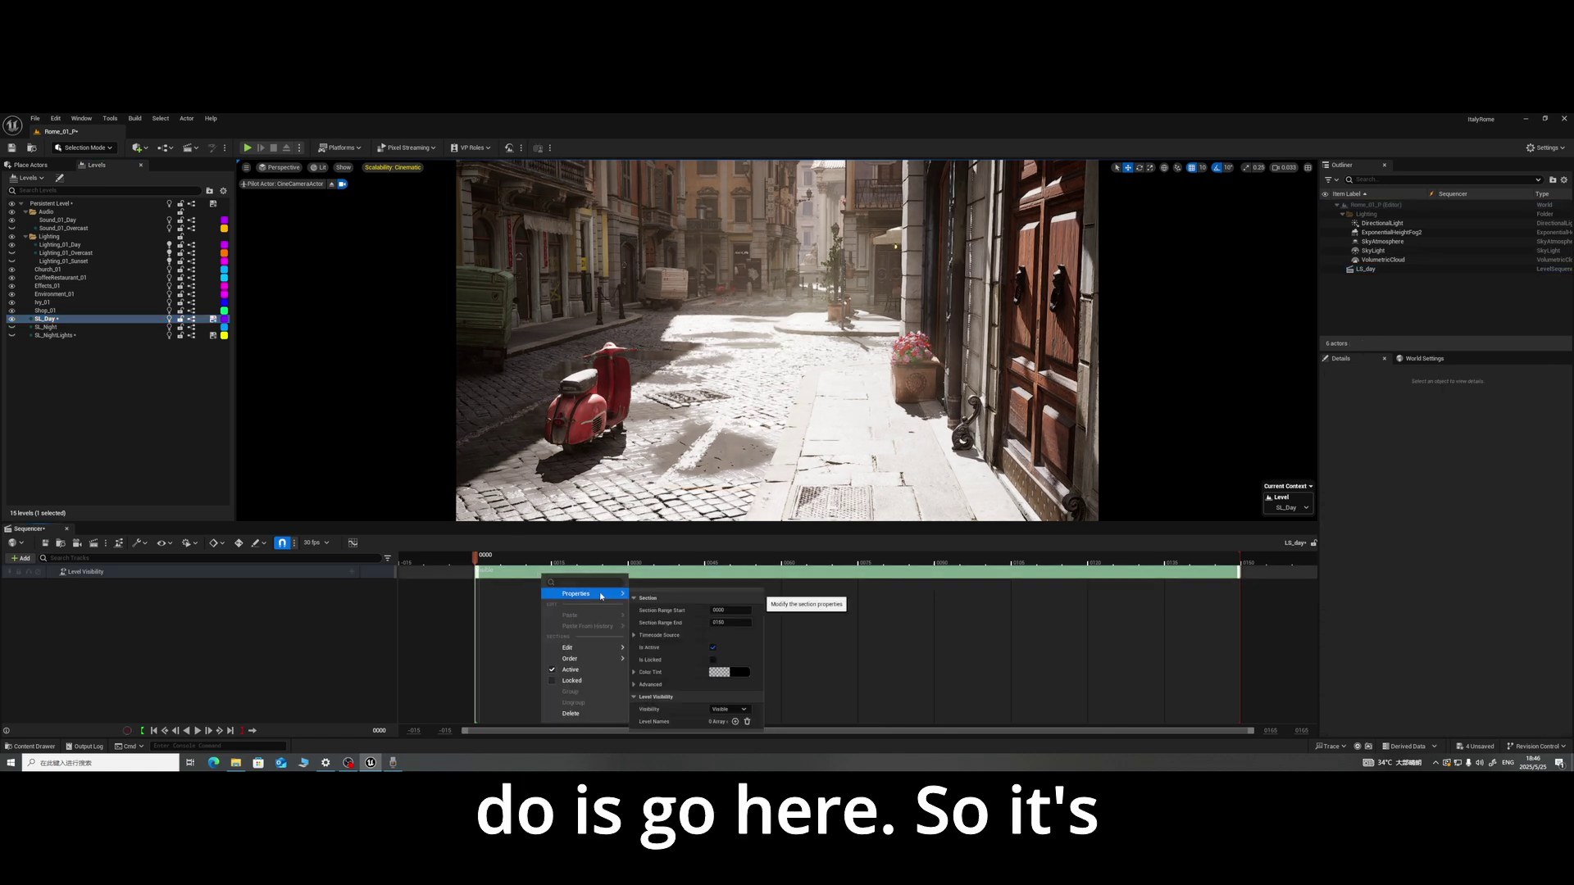
click(666, 578)
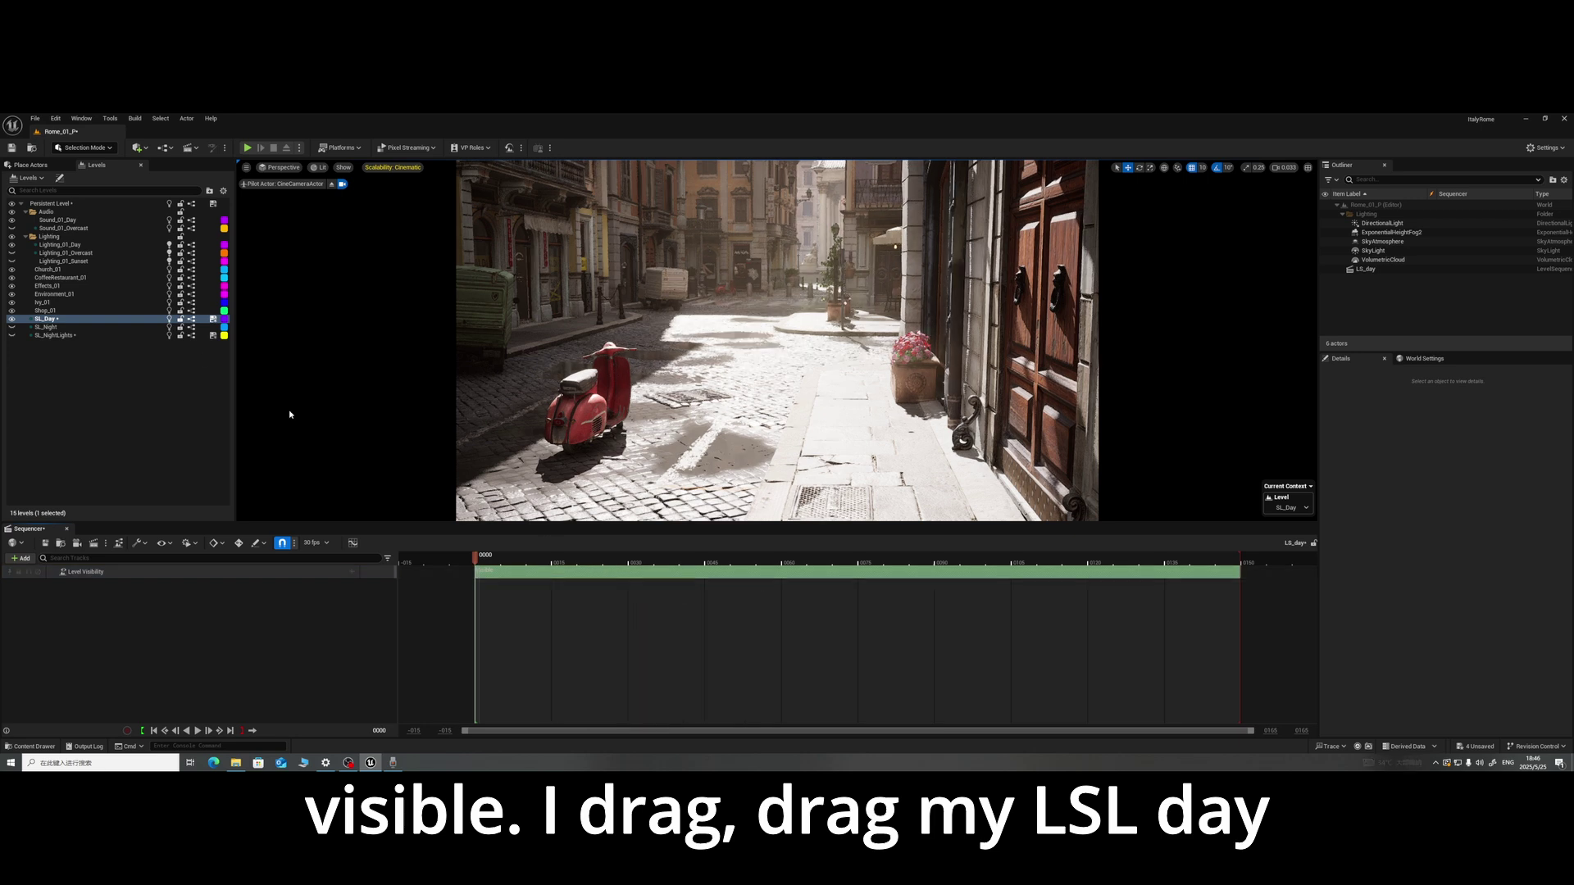
click(47, 320)
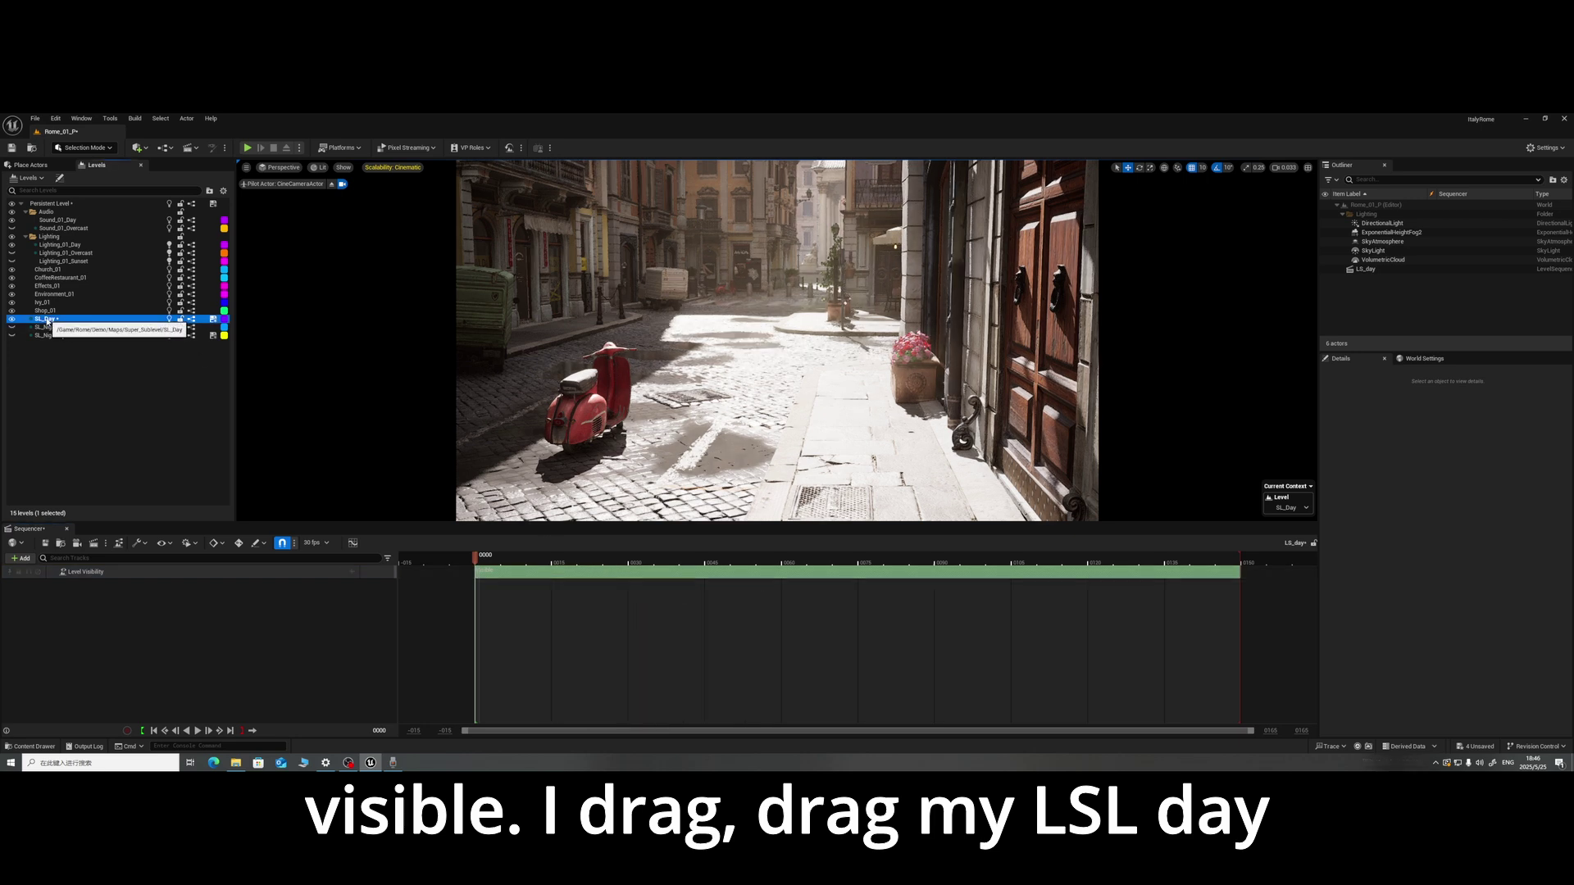
drag(47, 323, 574, 581)
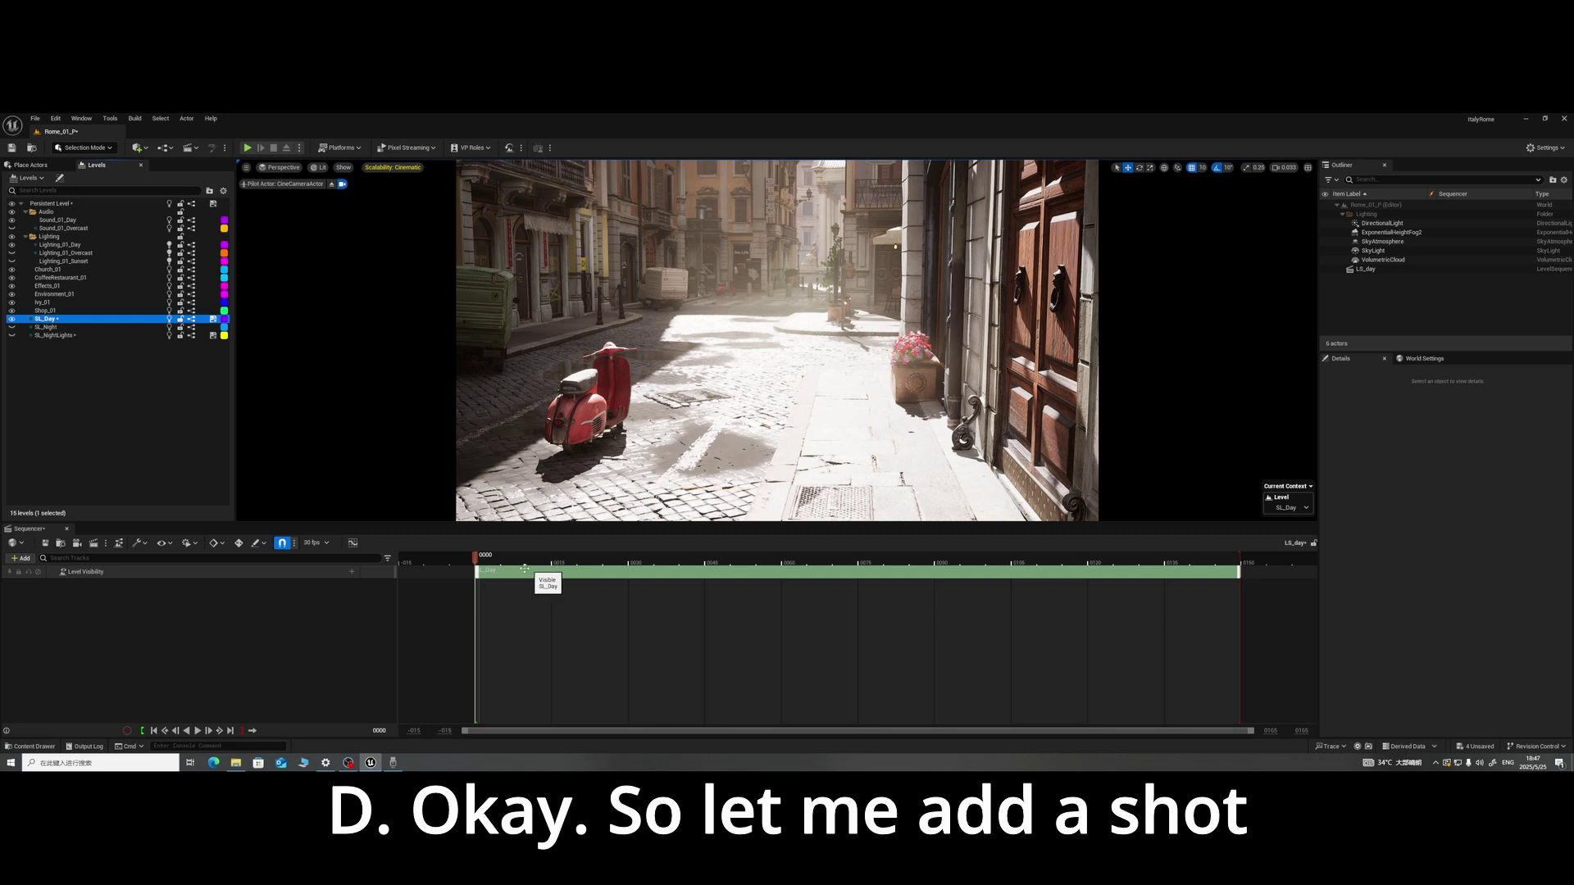
Step: Add a shot track to the LS_day sequence and lock the viewport to it
click(24, 560)
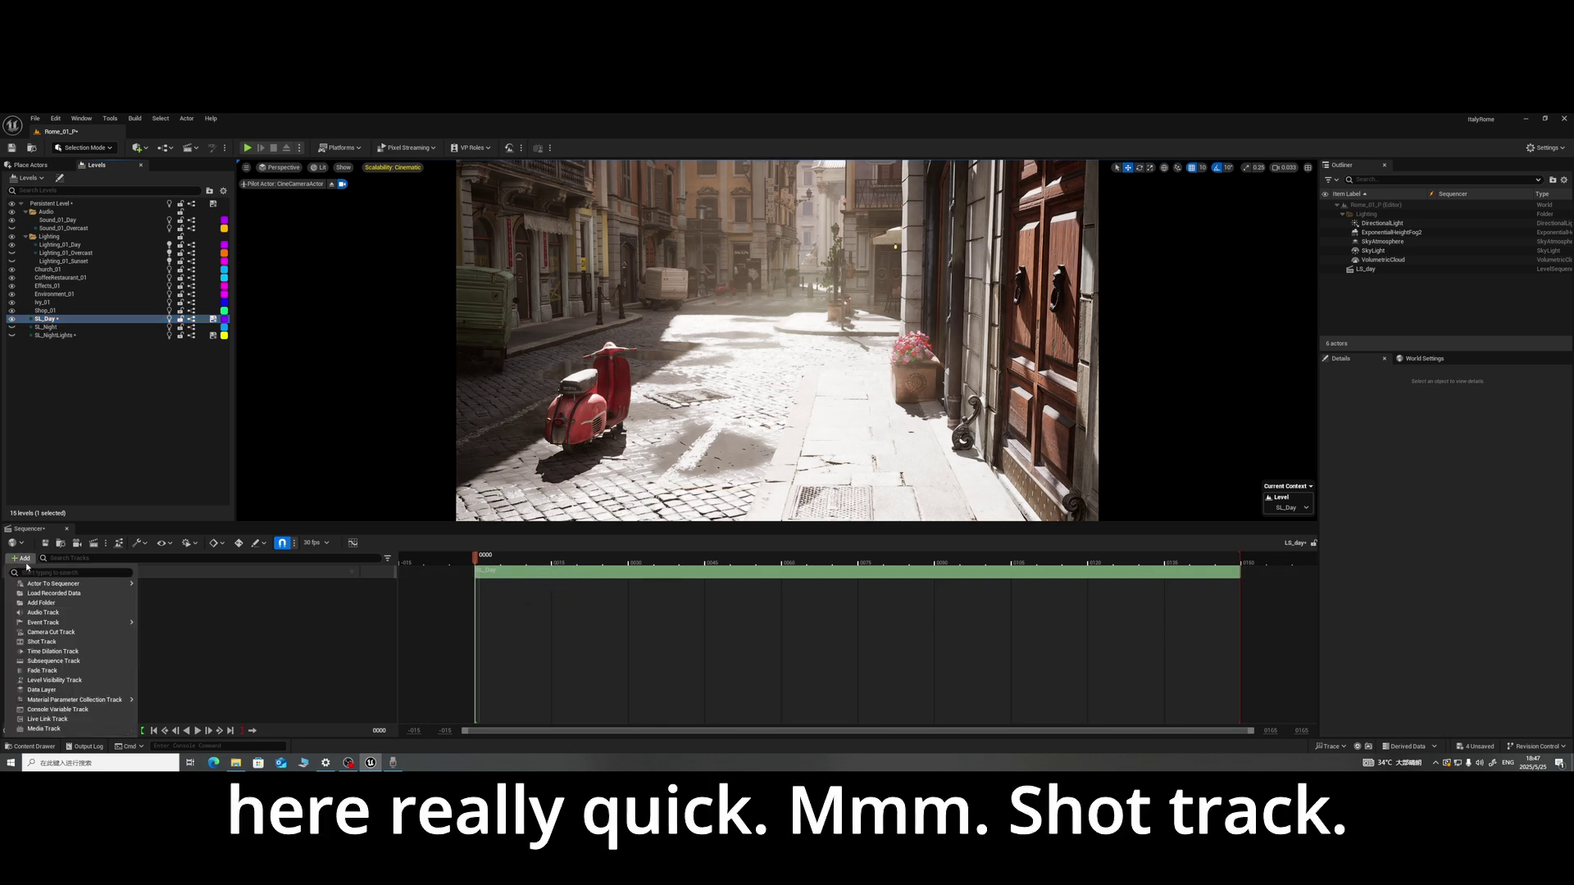
click(54, 642)
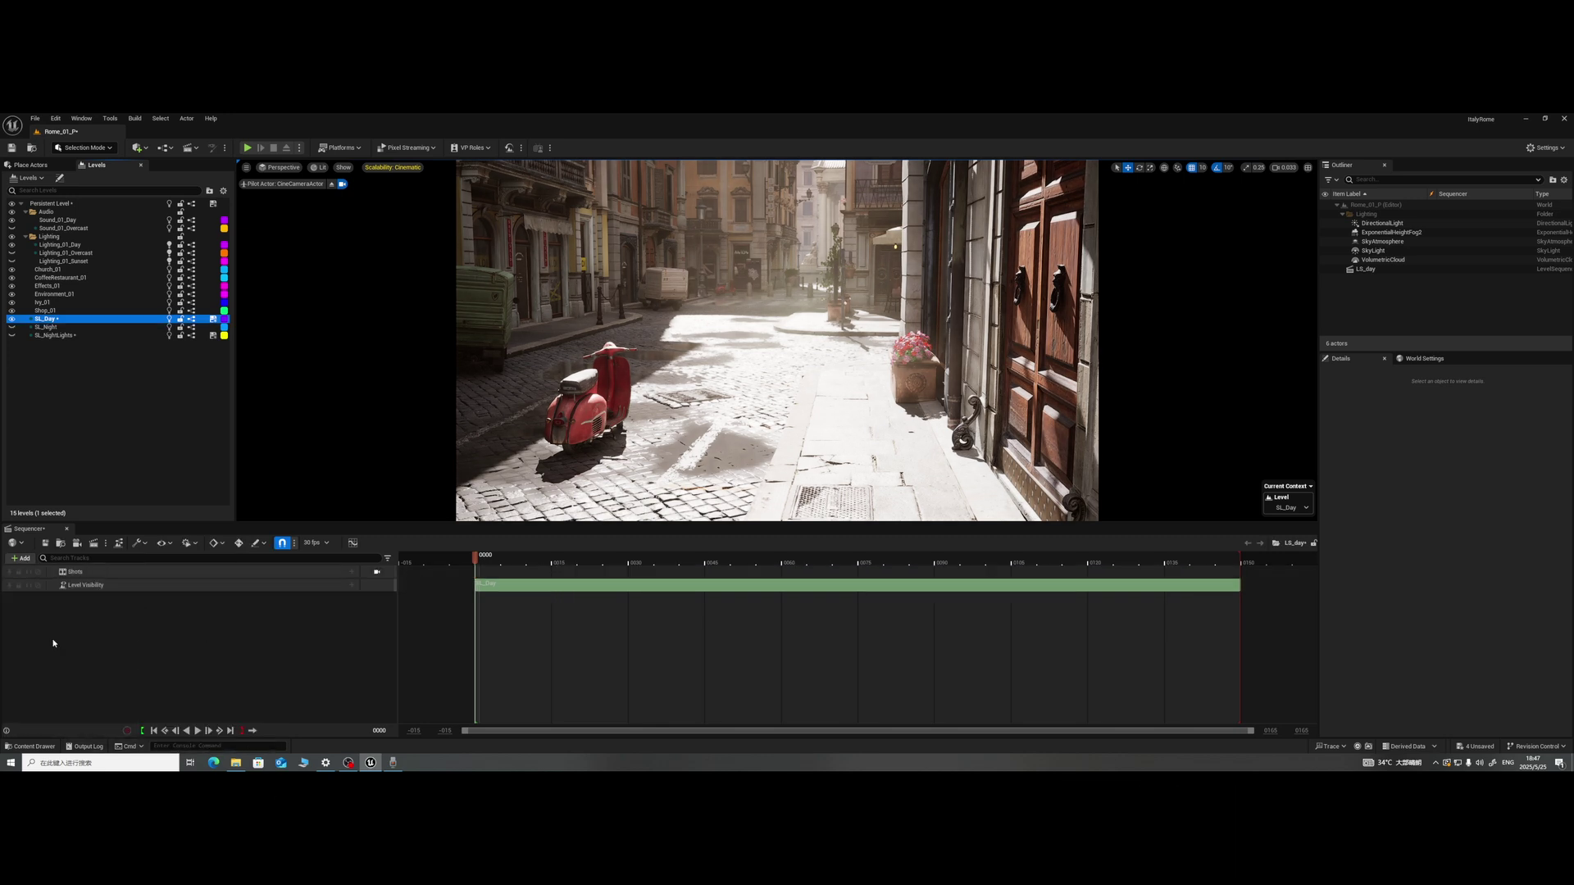
click(377, 572)
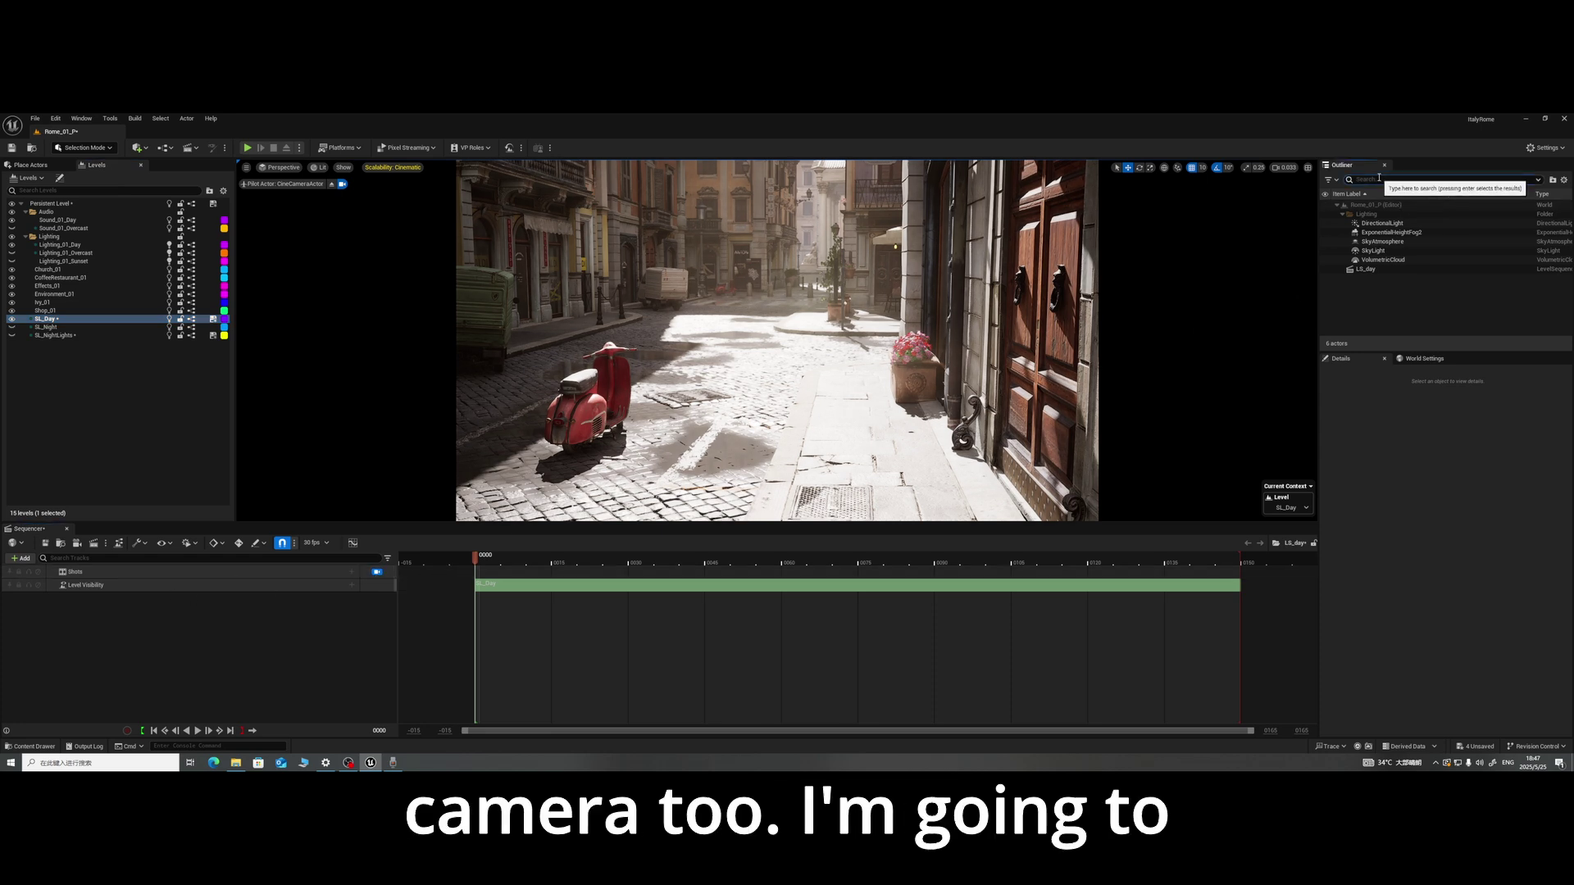
Step: Turn off Only in Current Level for the Outliner and filter its actors by "camera"
click(1353, 181)
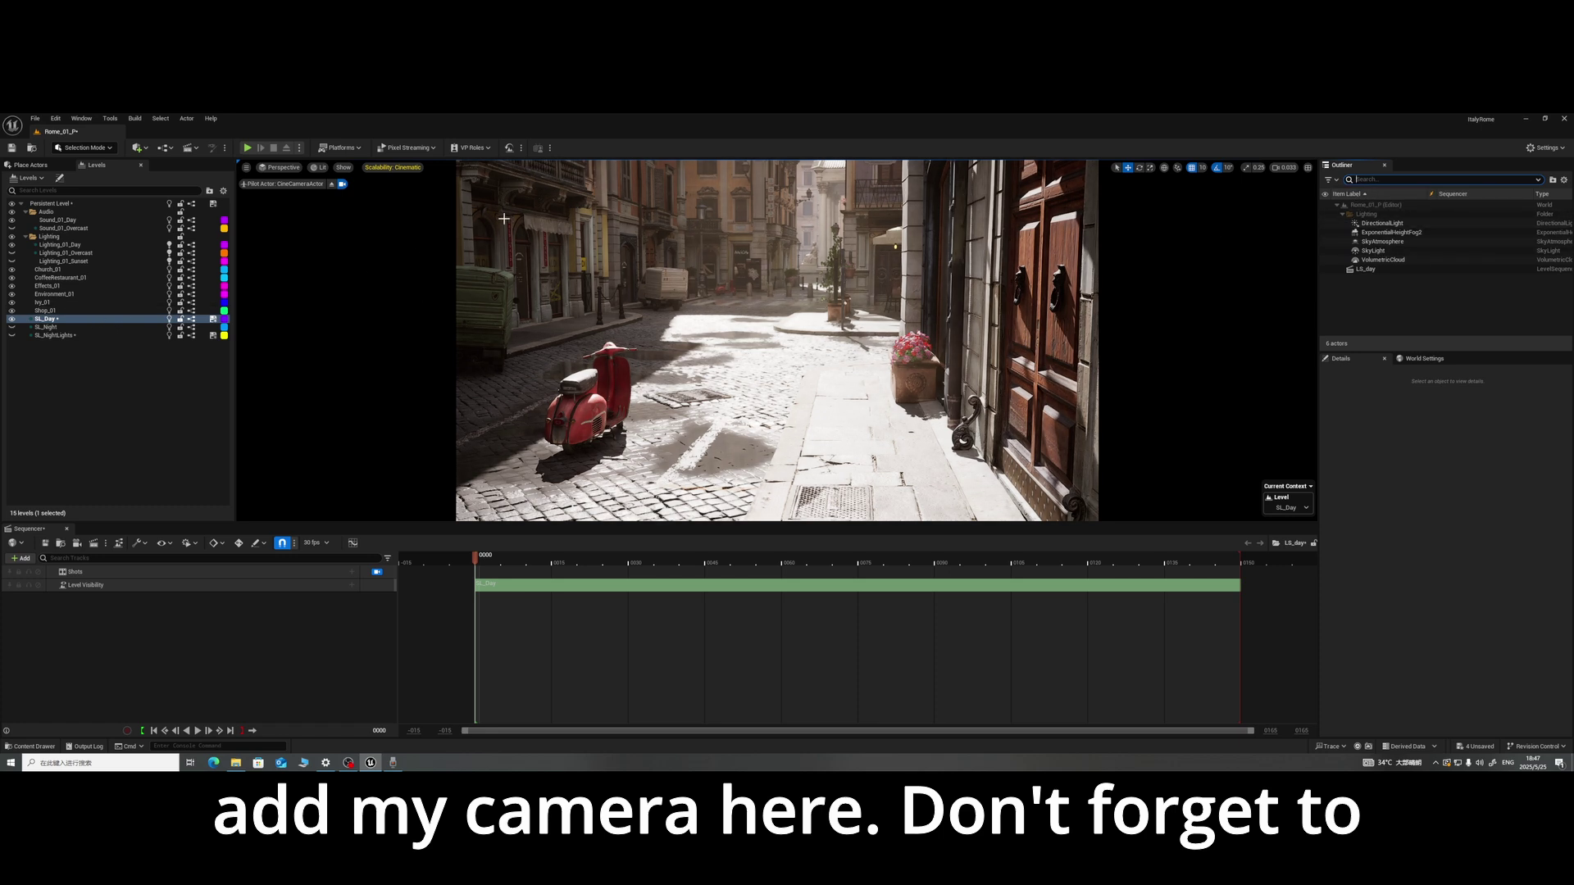
click(1564, 182)
click(1461, 291)
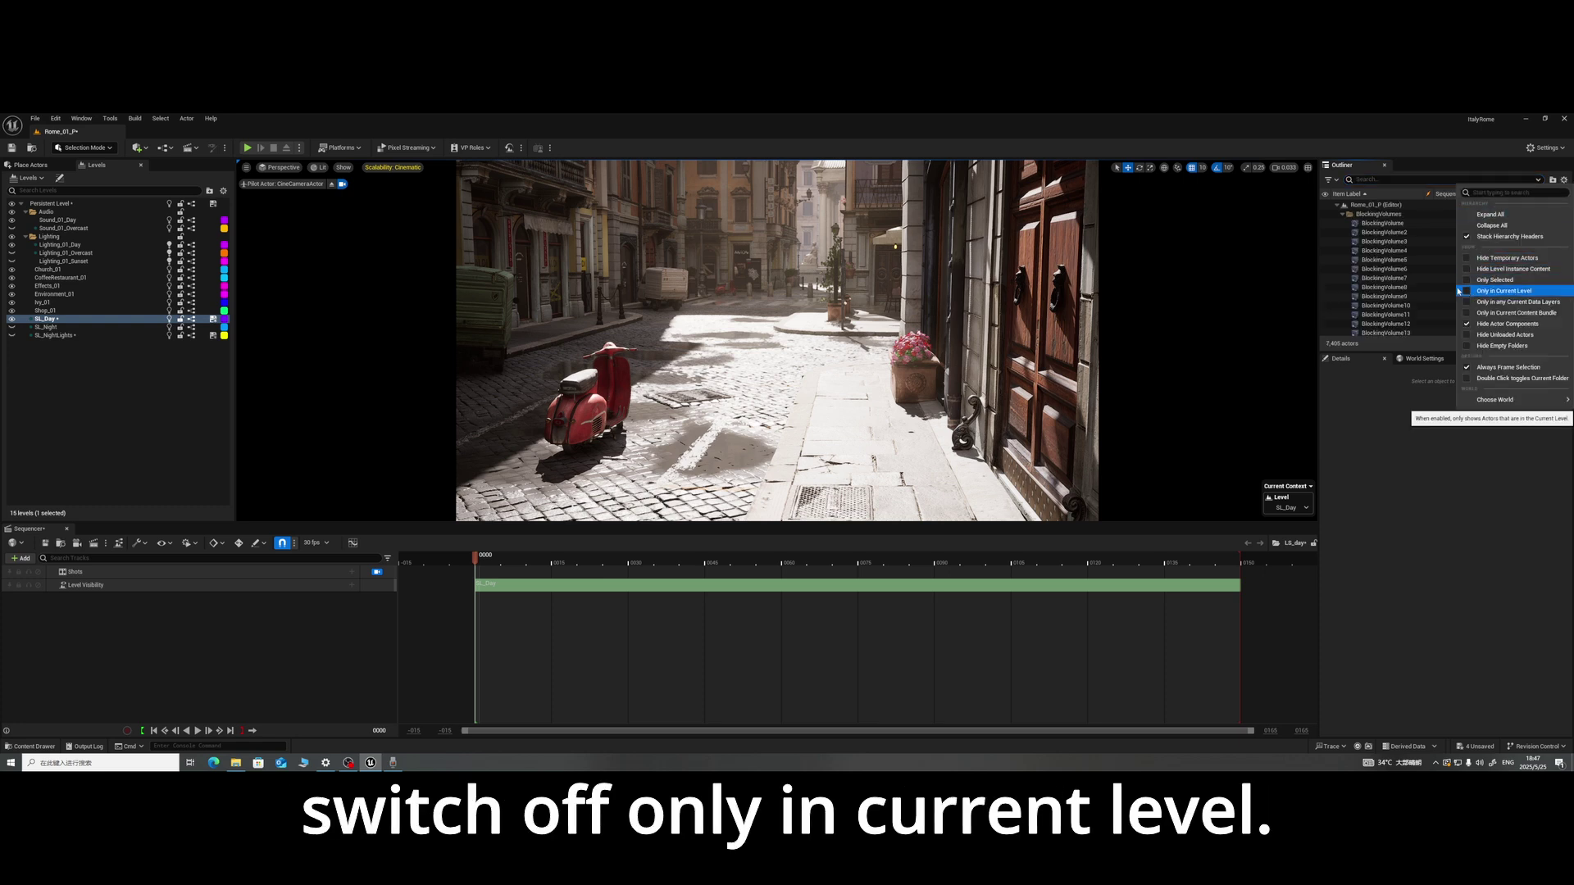
click(1387, 179)
text(cameras)
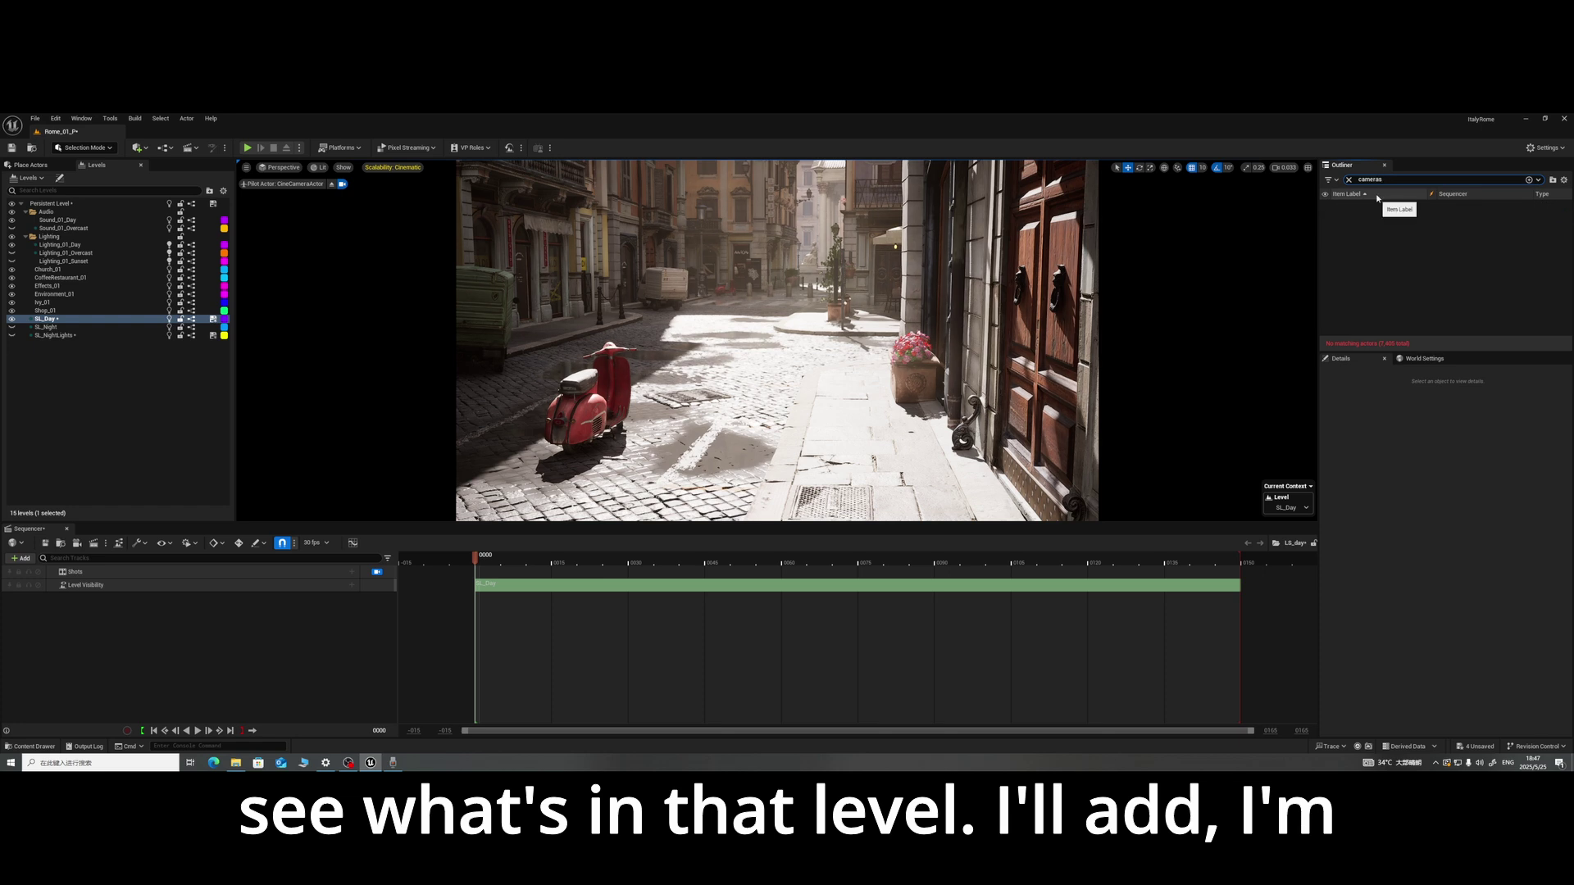
key(BackSpace)
mouse_move(1378, 215)
mouse_down()
mouse_move(994, 310)
mouse_move(1356, 235)
mouse_move(1369, 218)
mouse_move(1371, 234)
mouse_up()
click(1372, 234)
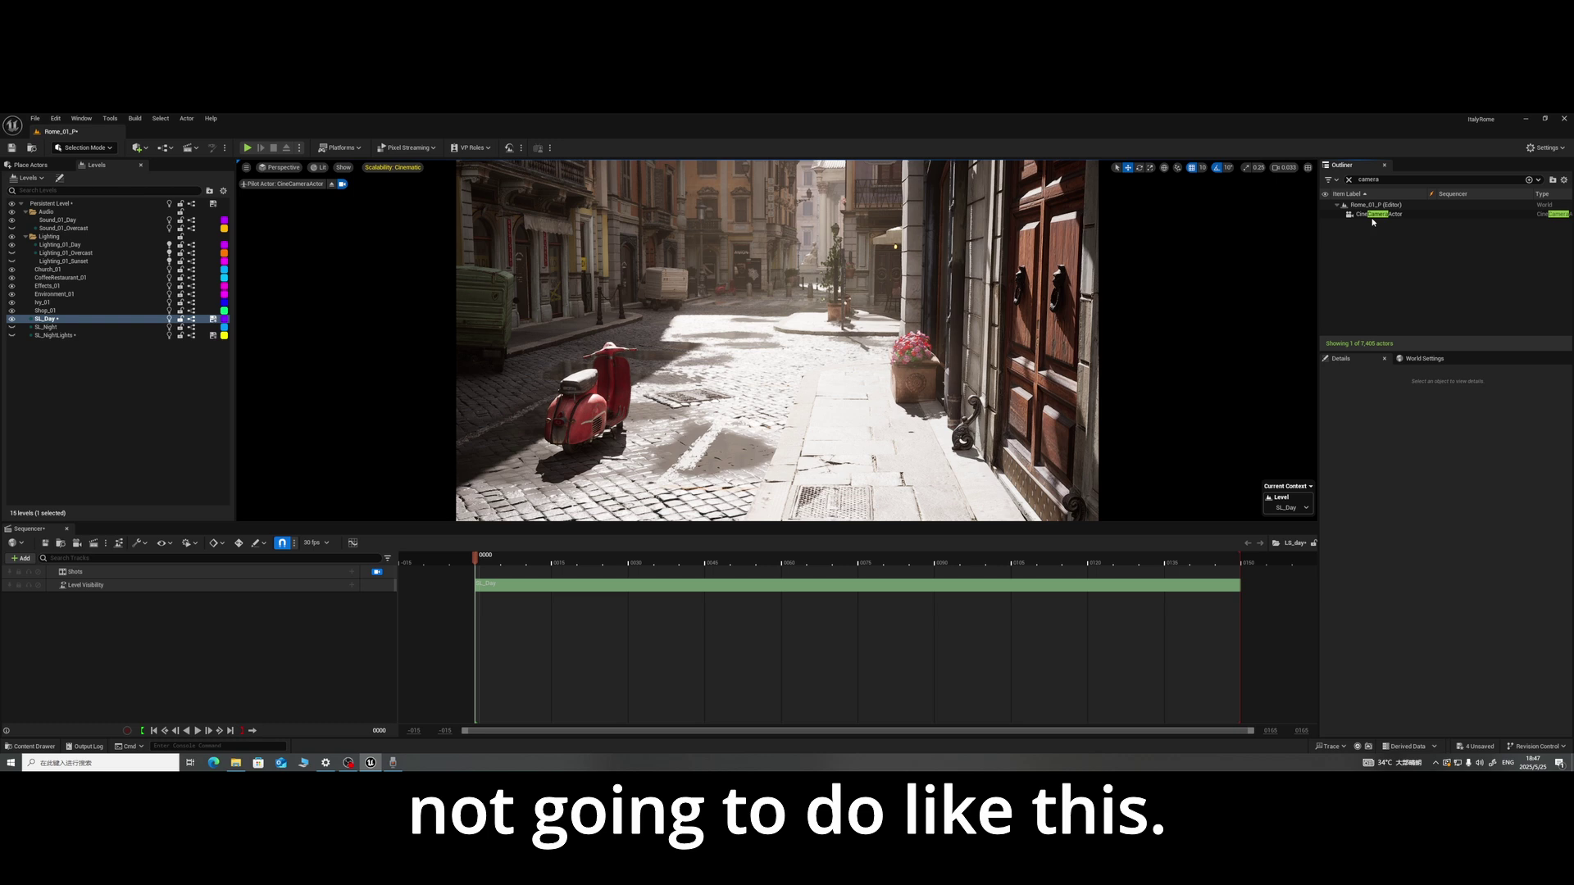
Step: Add the CineCameraActor to LS_day alongside the existing shot and level visibility tracks
click(1373, 215)
click(21, 558)
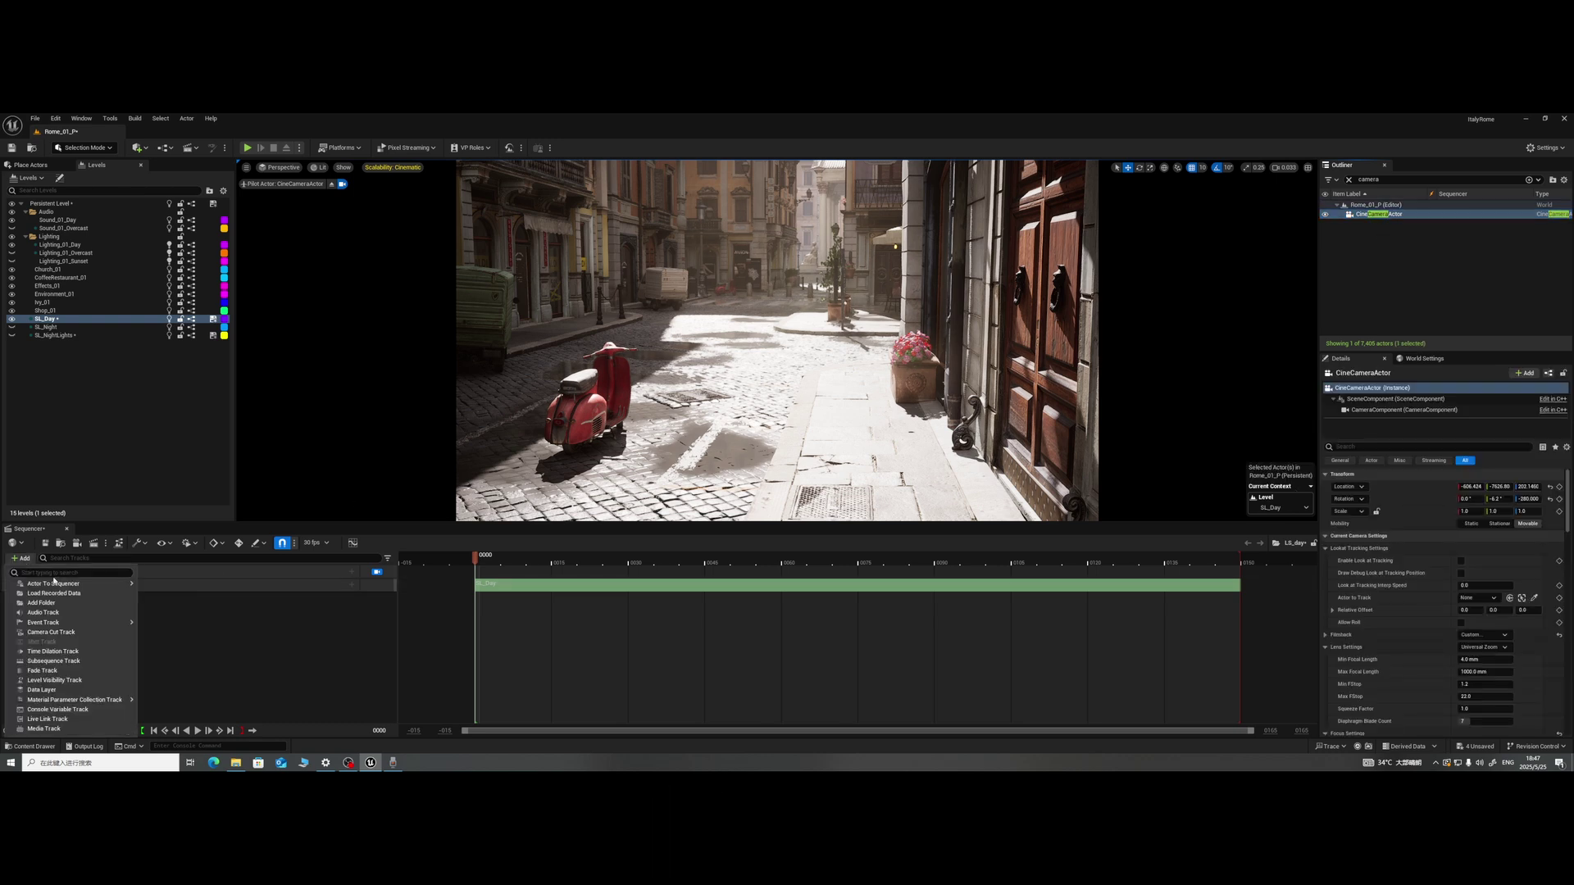
mouse_move(66, 584)
click(183, 543)
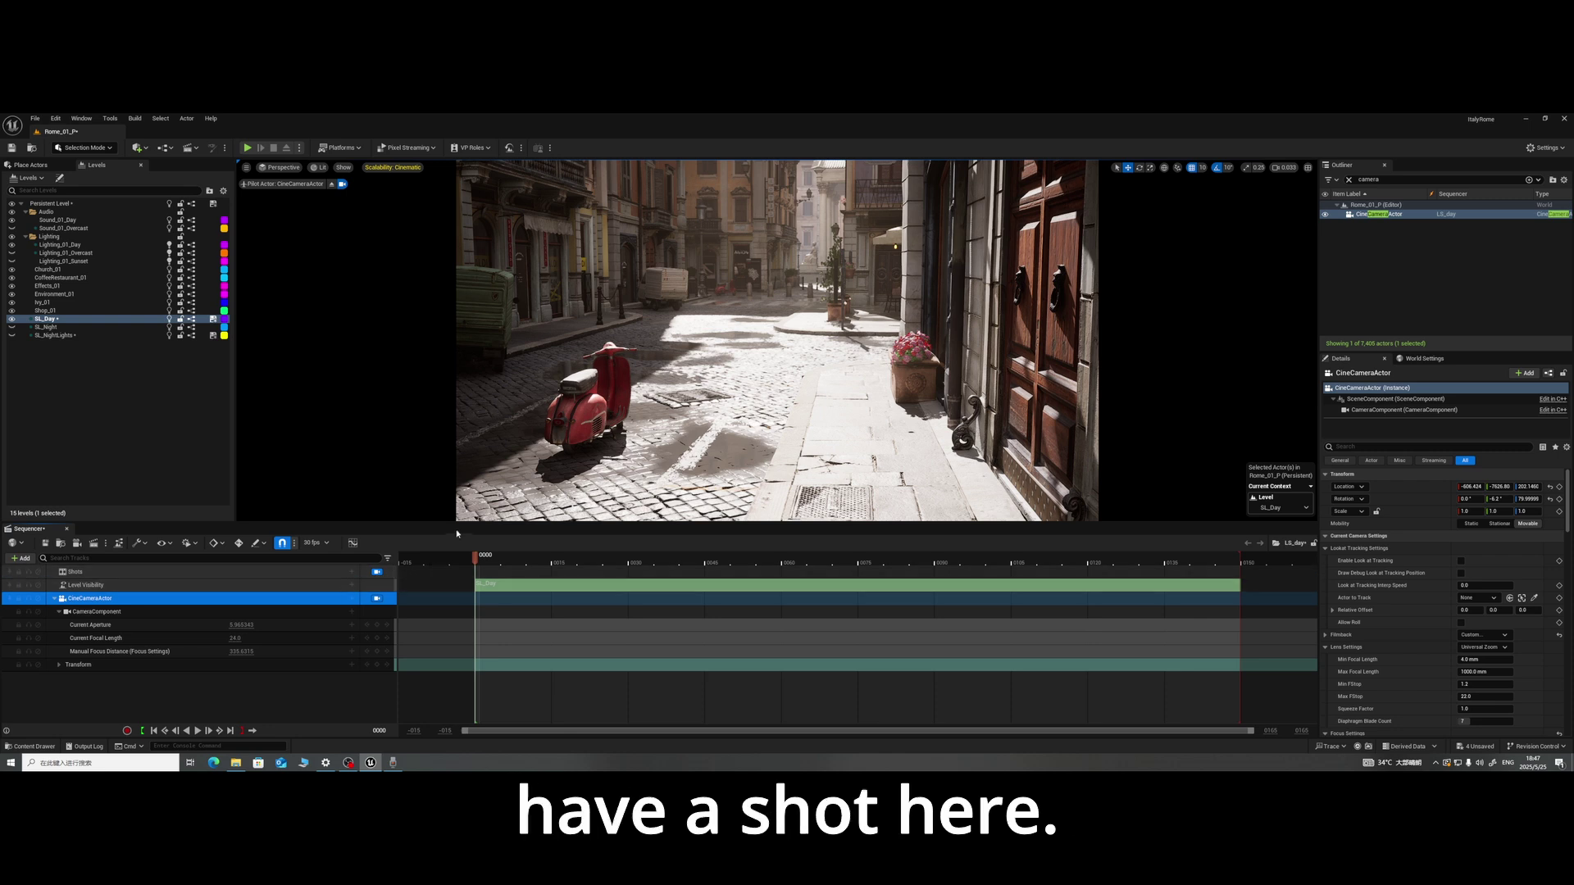
Step: Delete the shot, CineCameraActor and level visibility tracks from the LS_day sequence
click(361, 573)
key(Delete)
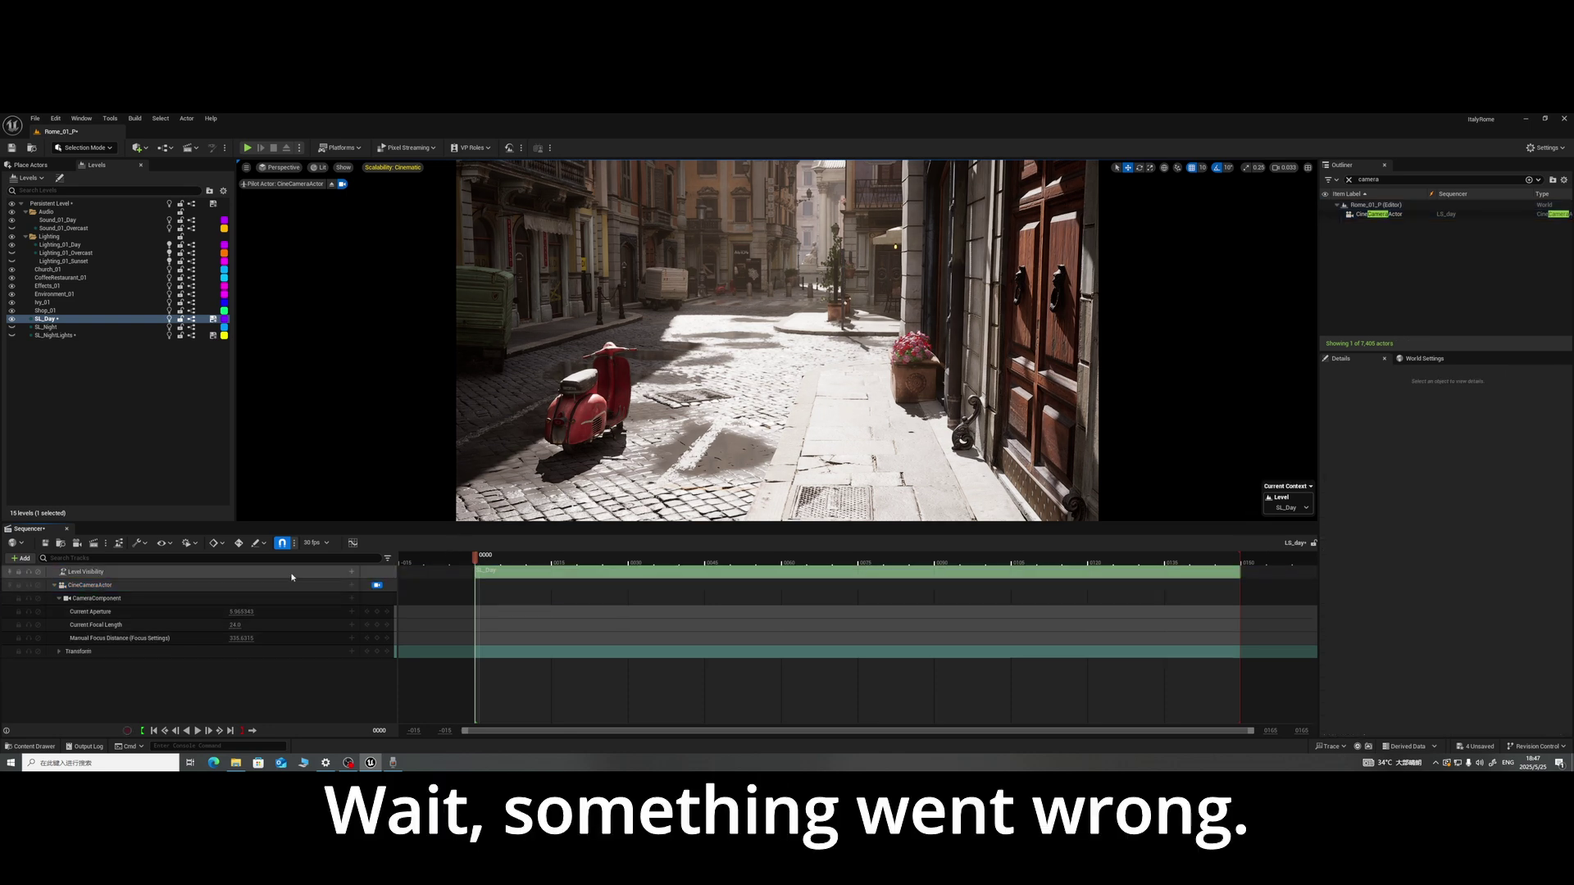
click(202, 585)
key(Delete)
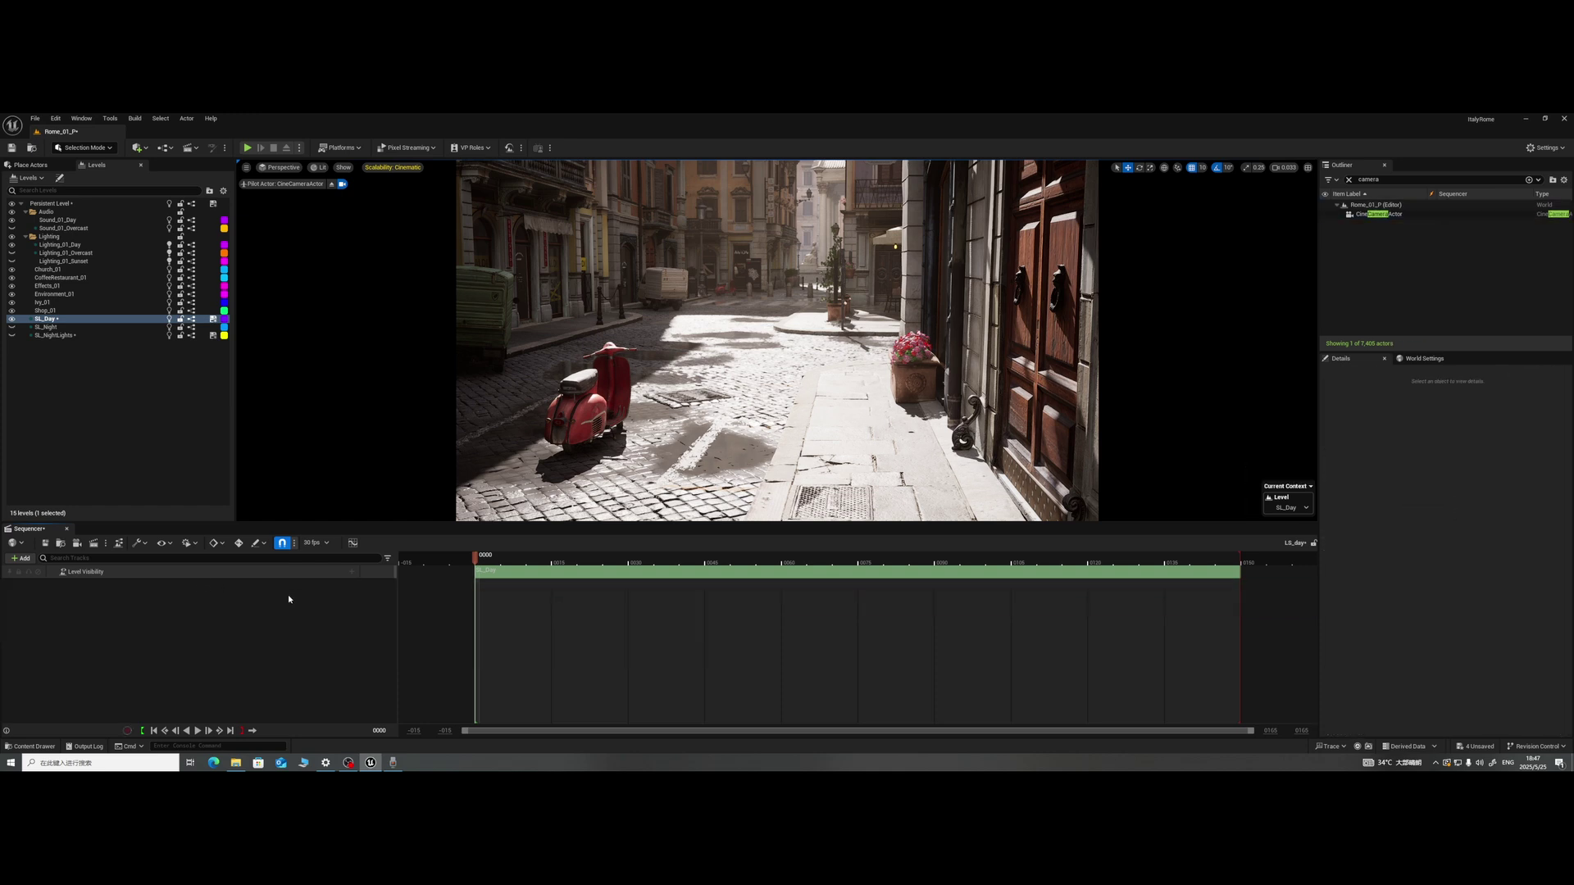
click(311, 572)
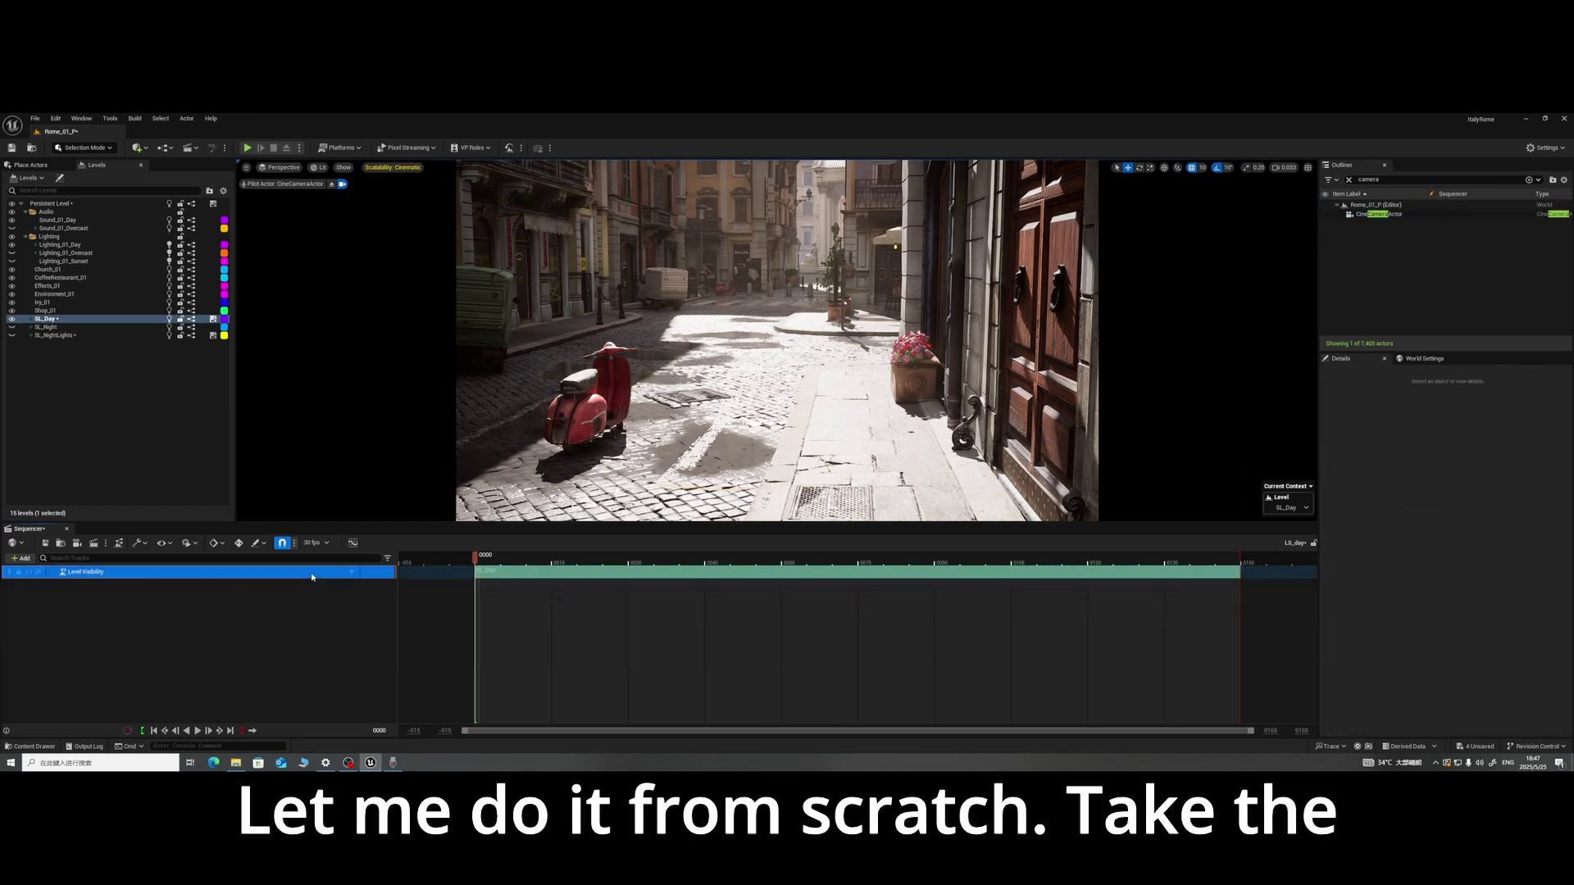
key(Delete)
Step: Add the CineCameraActor to the empty LS_day sequence and collapse its track
click(1386, 214)
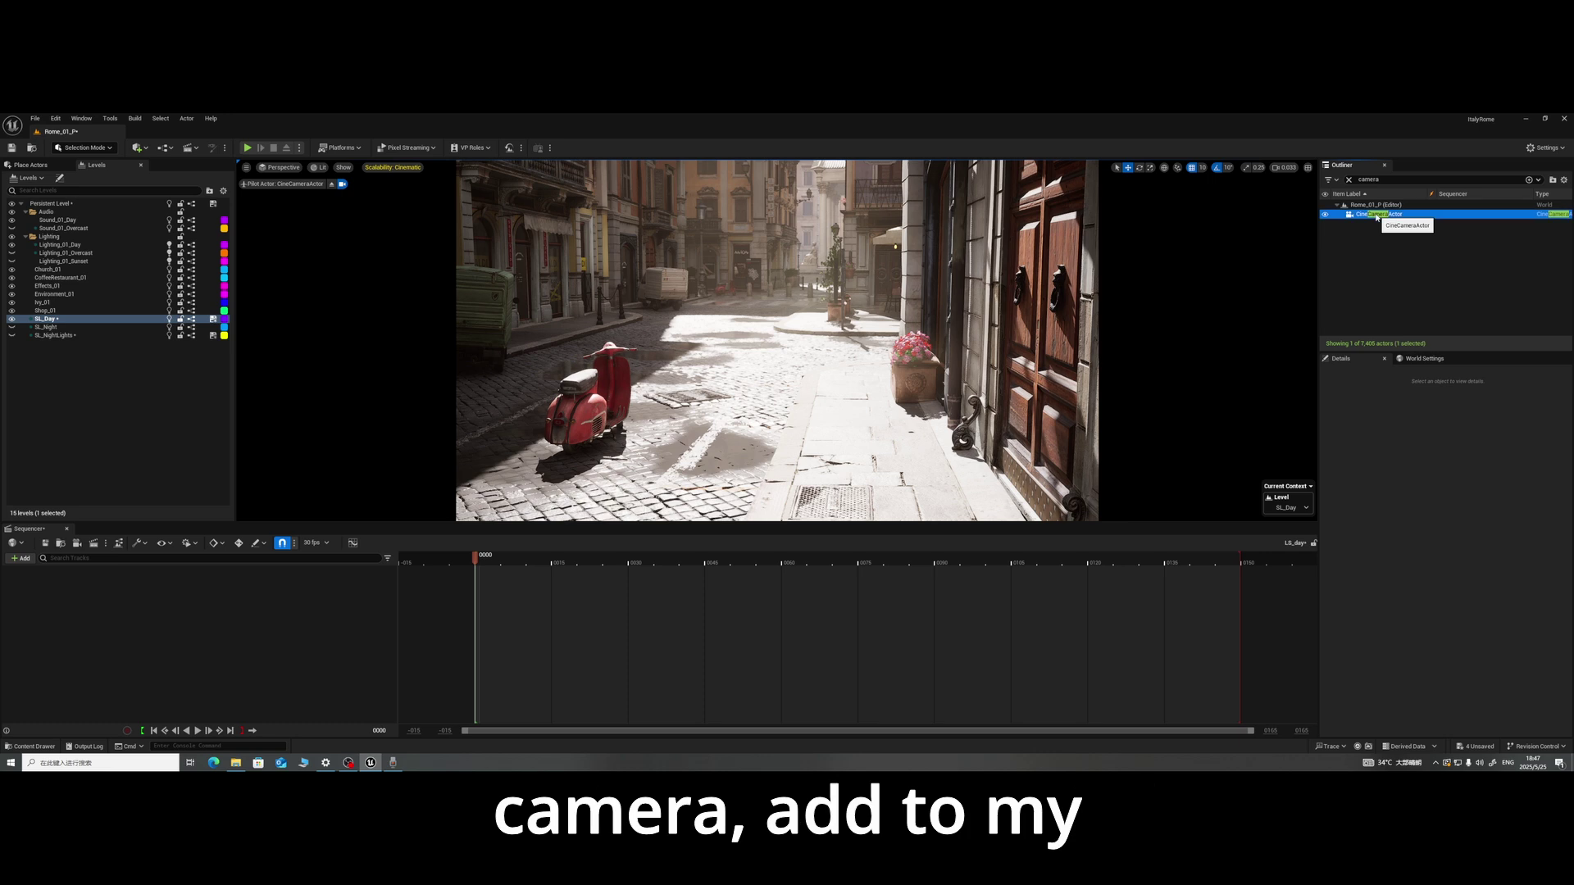
click(22, 558)
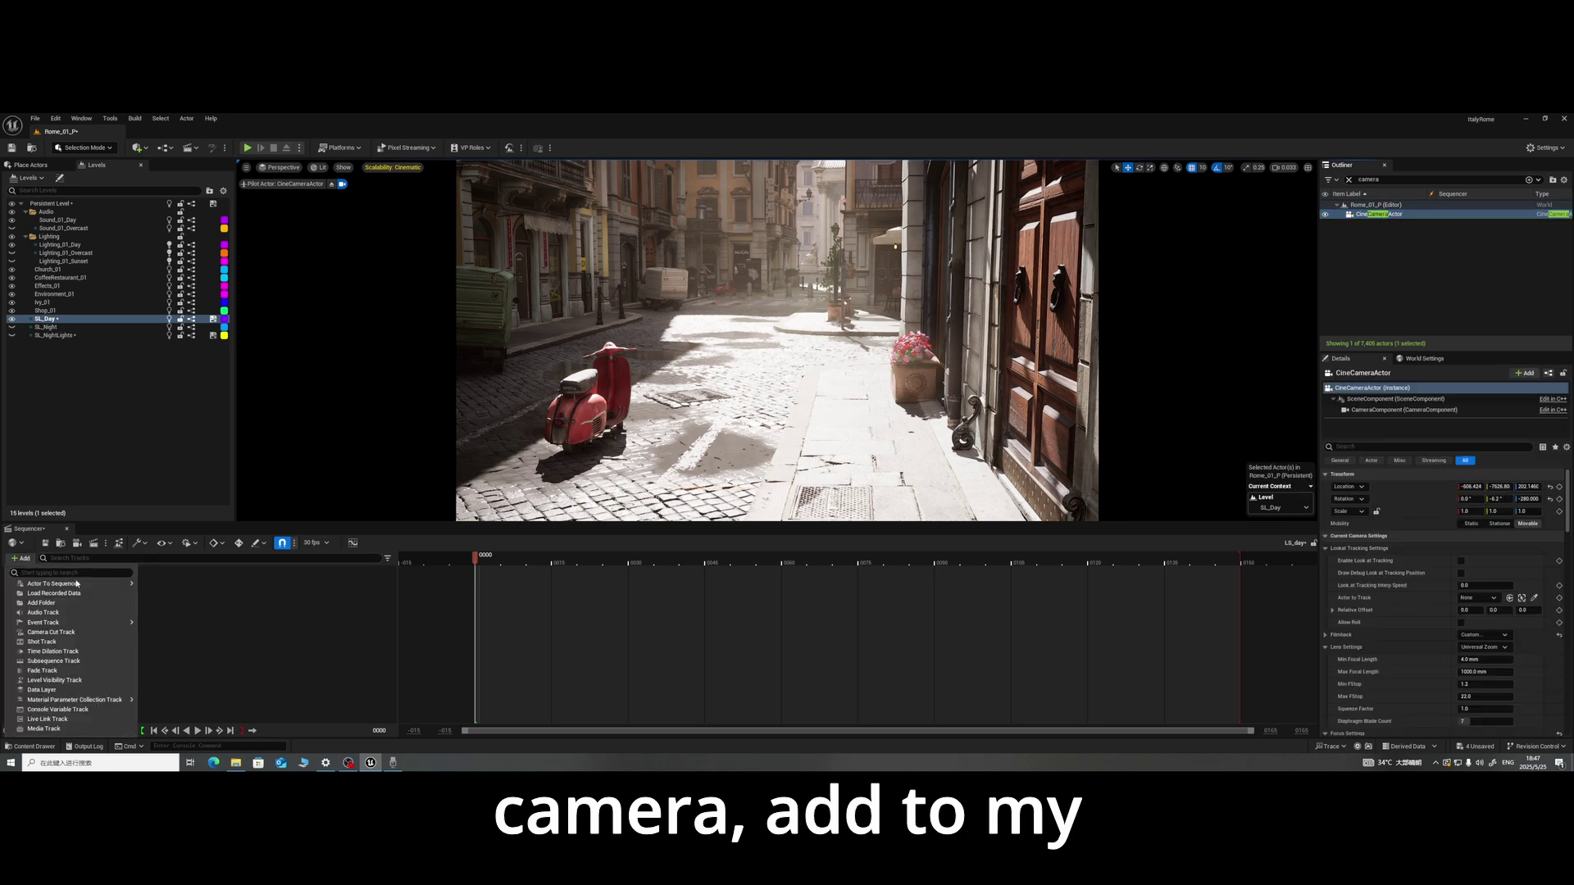
mouse_move(76, 583)
click(201, 545)
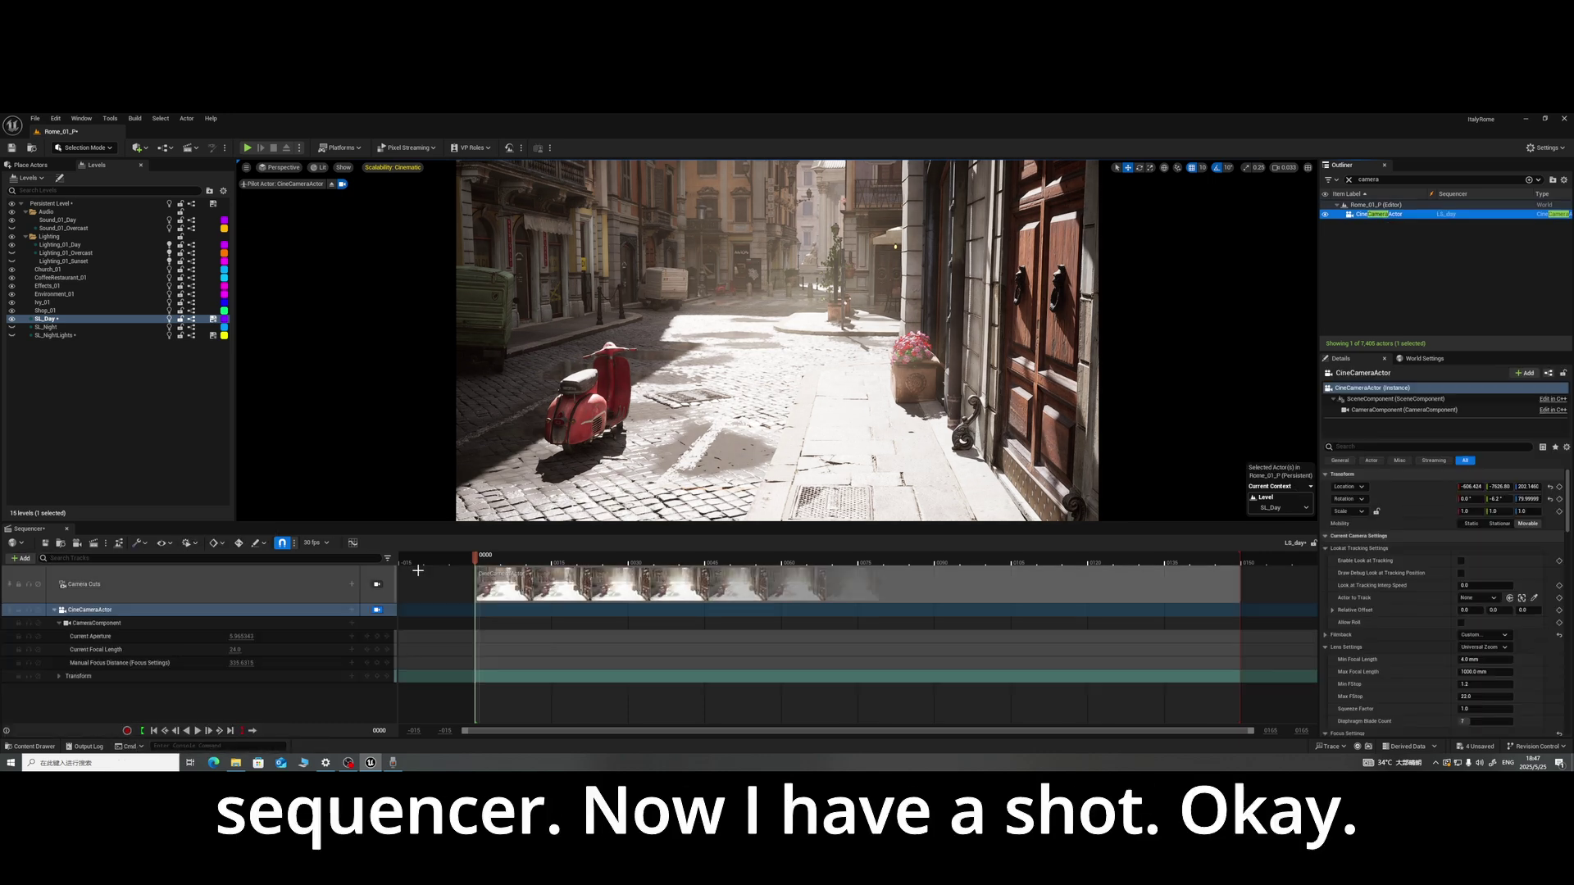
click(54, 609)
click(106, 644)
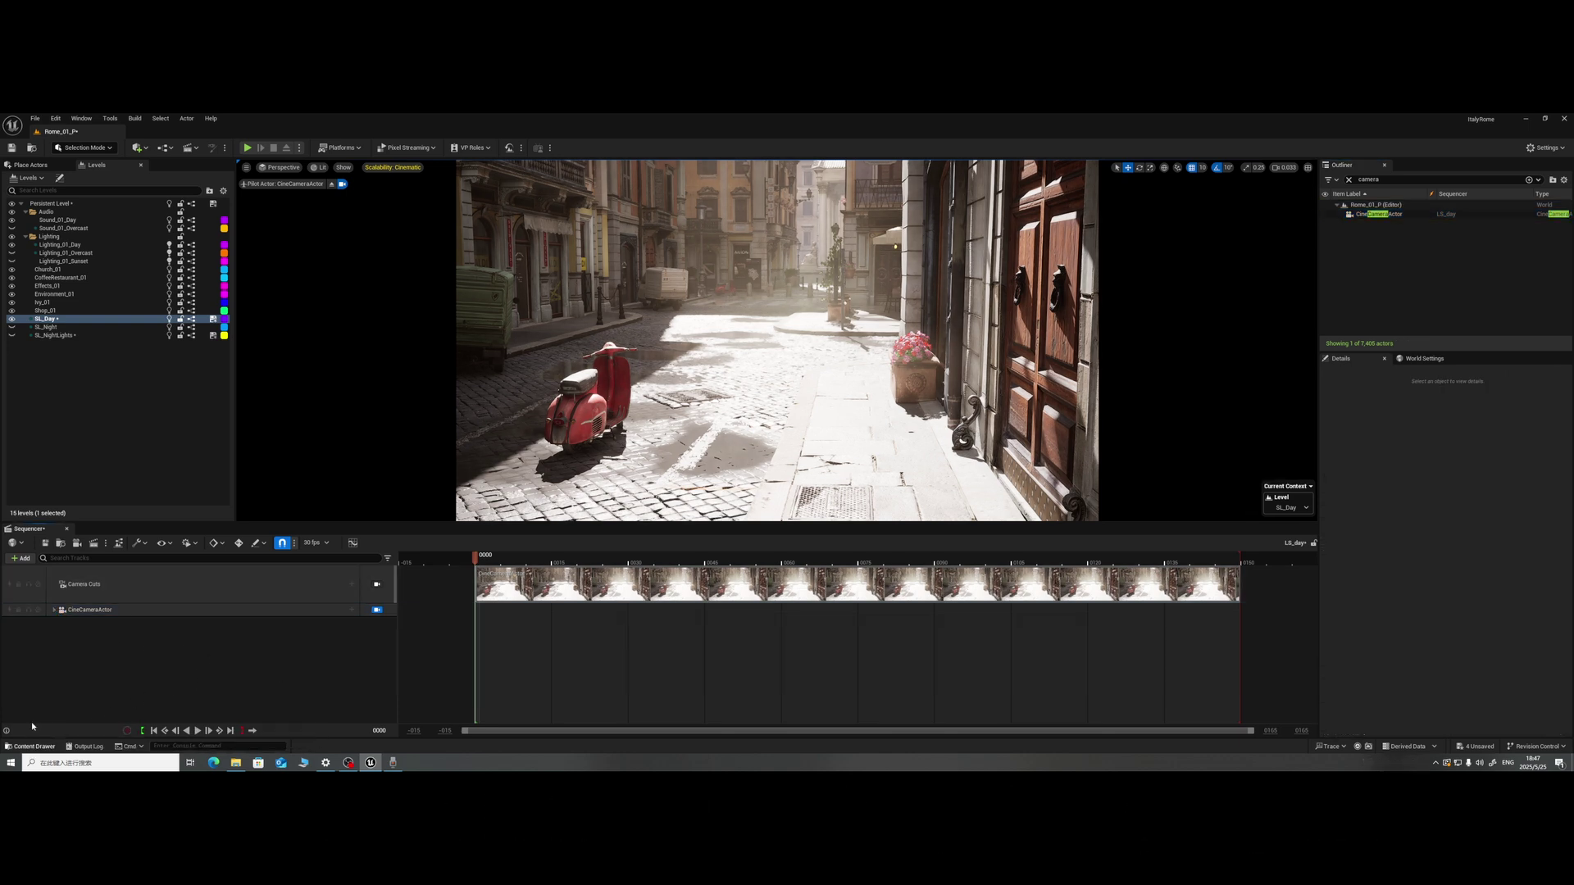
Step: Add a level visibility track below the camera cuts and assign SL_Day to it
click(23, 558)
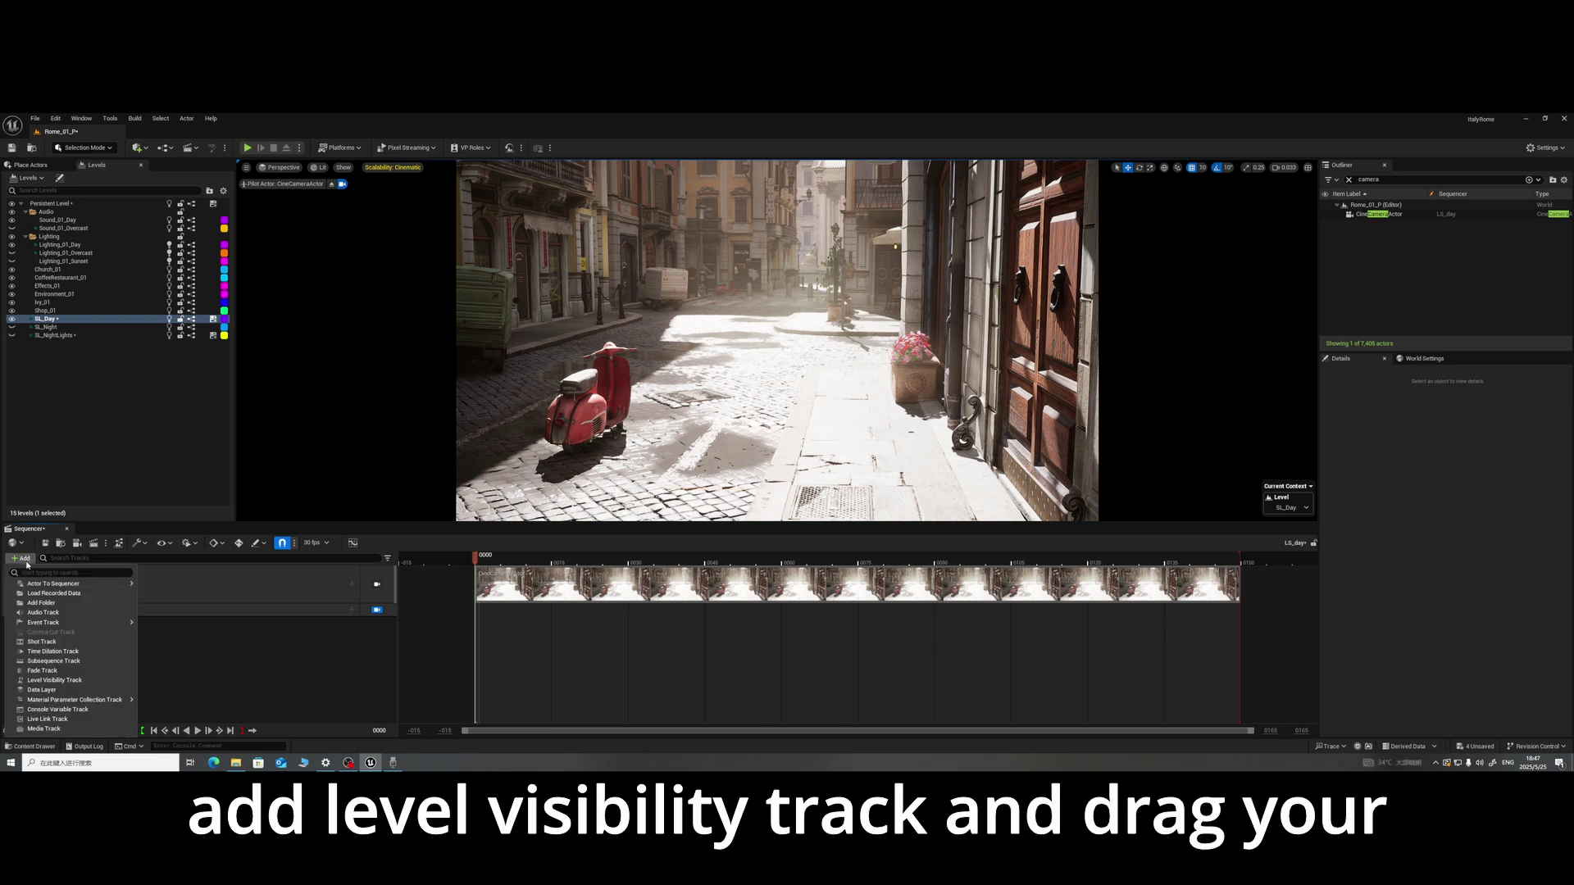
click(54, 681)
drag(57, 319, 558, 610)
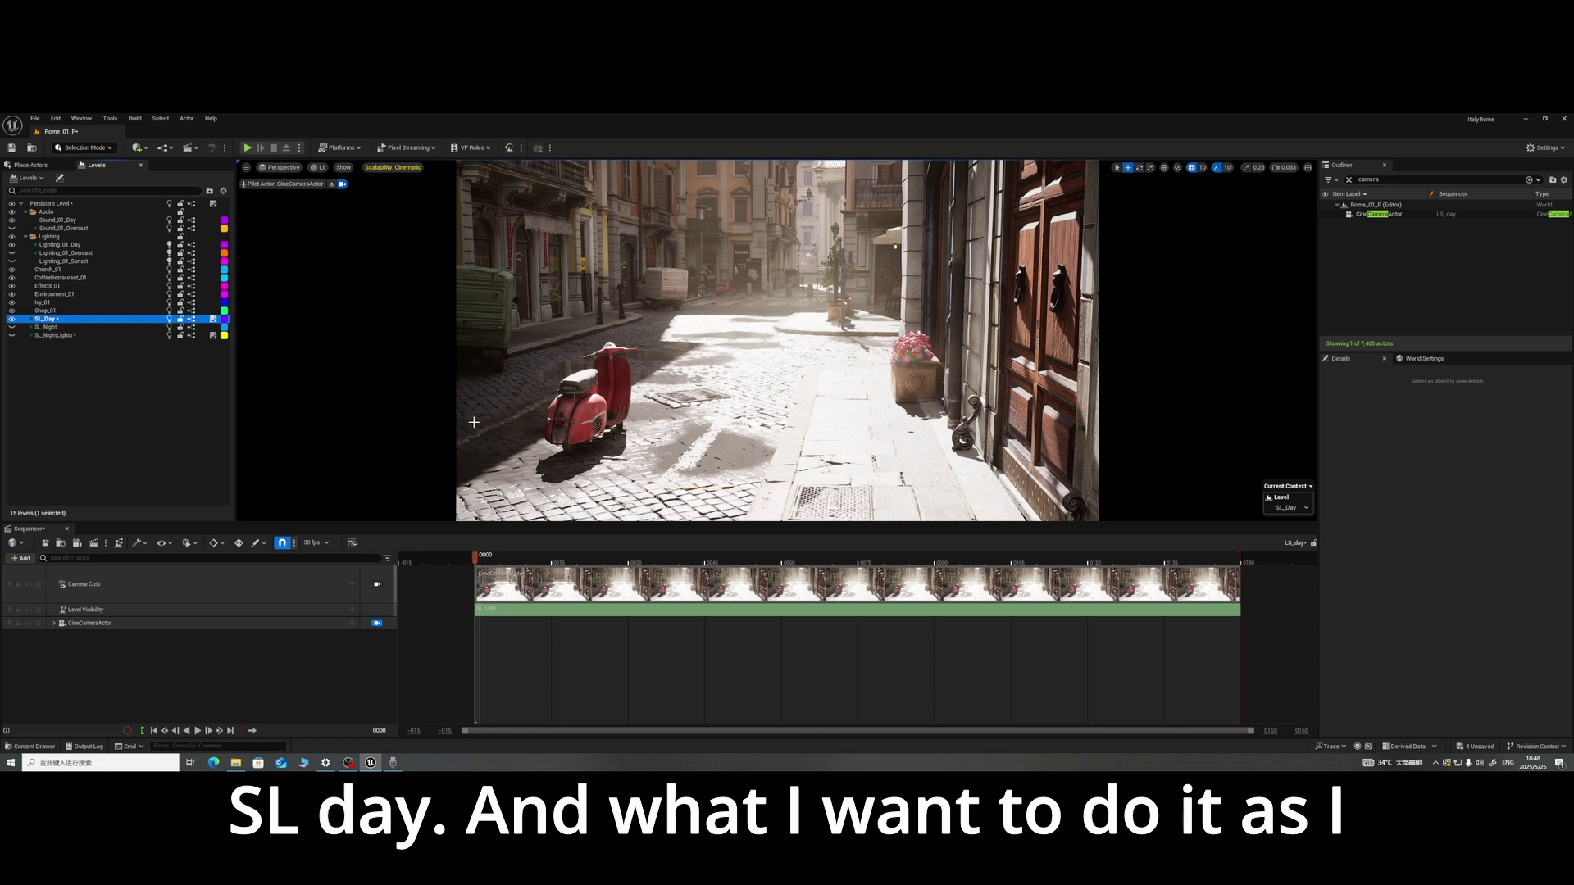
drag(490, 562, 694, 574)
click(152, 731)
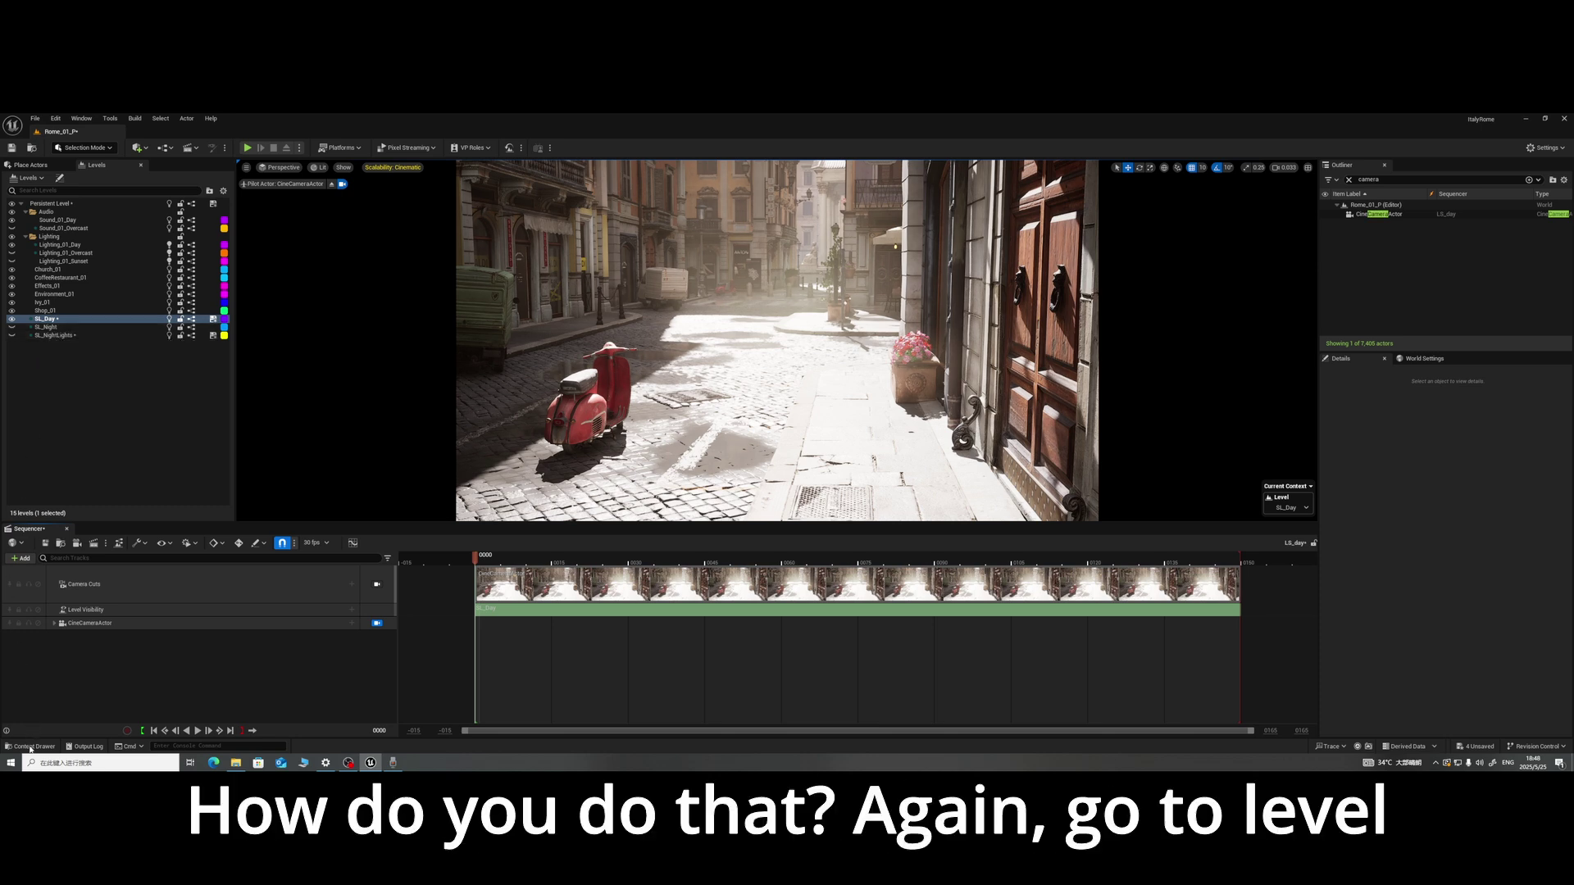
Step: Add a second level visibility track to LS_day and assign SL_Night to it
click(24, 560)
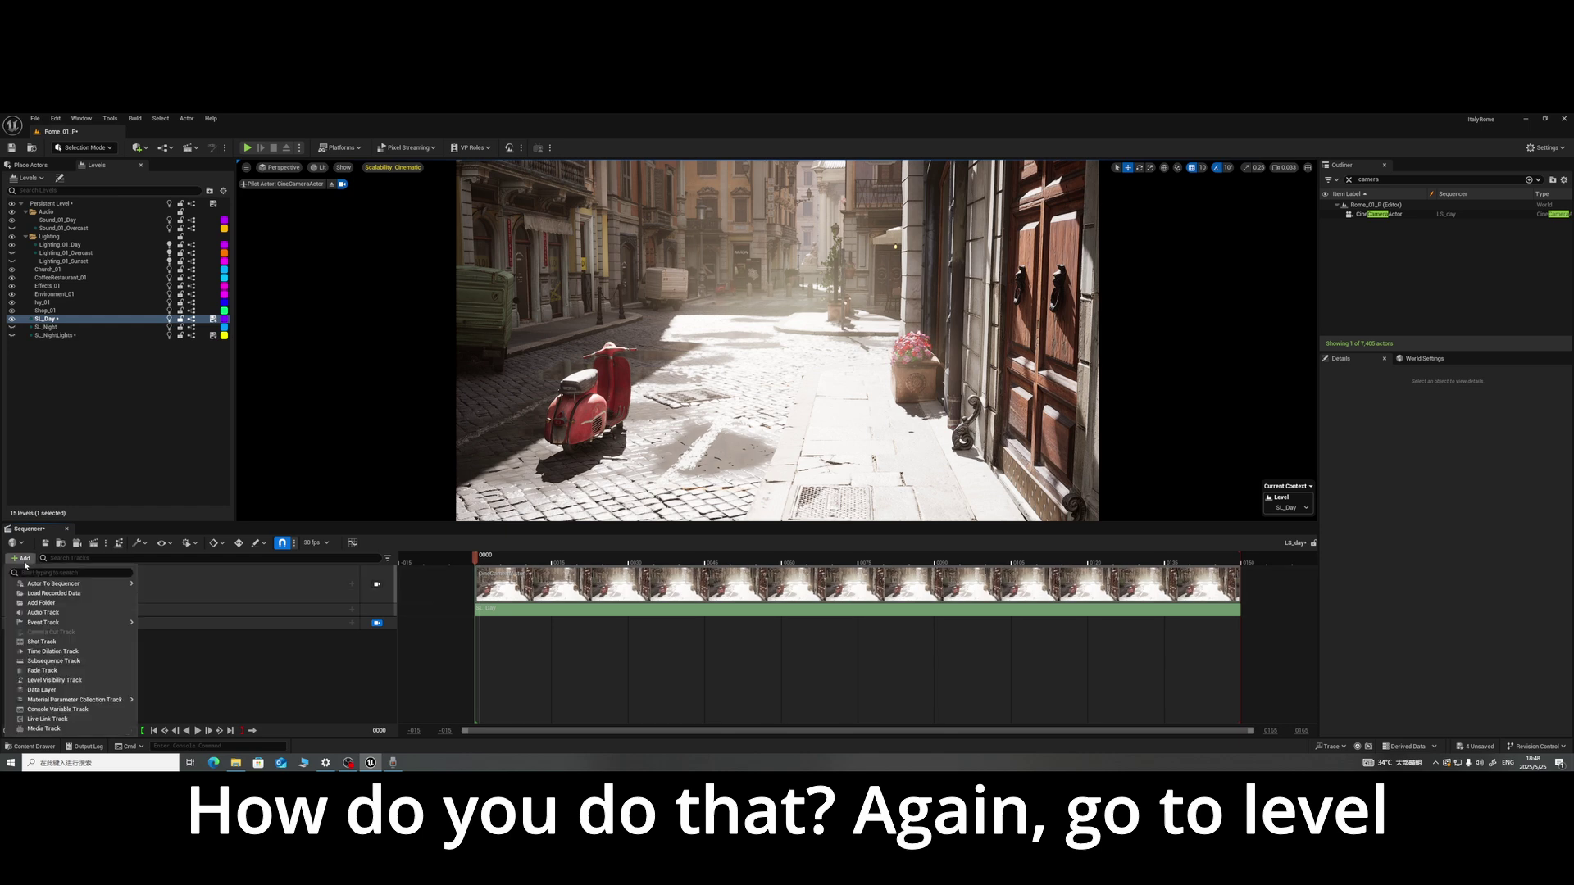
click(60, 681)
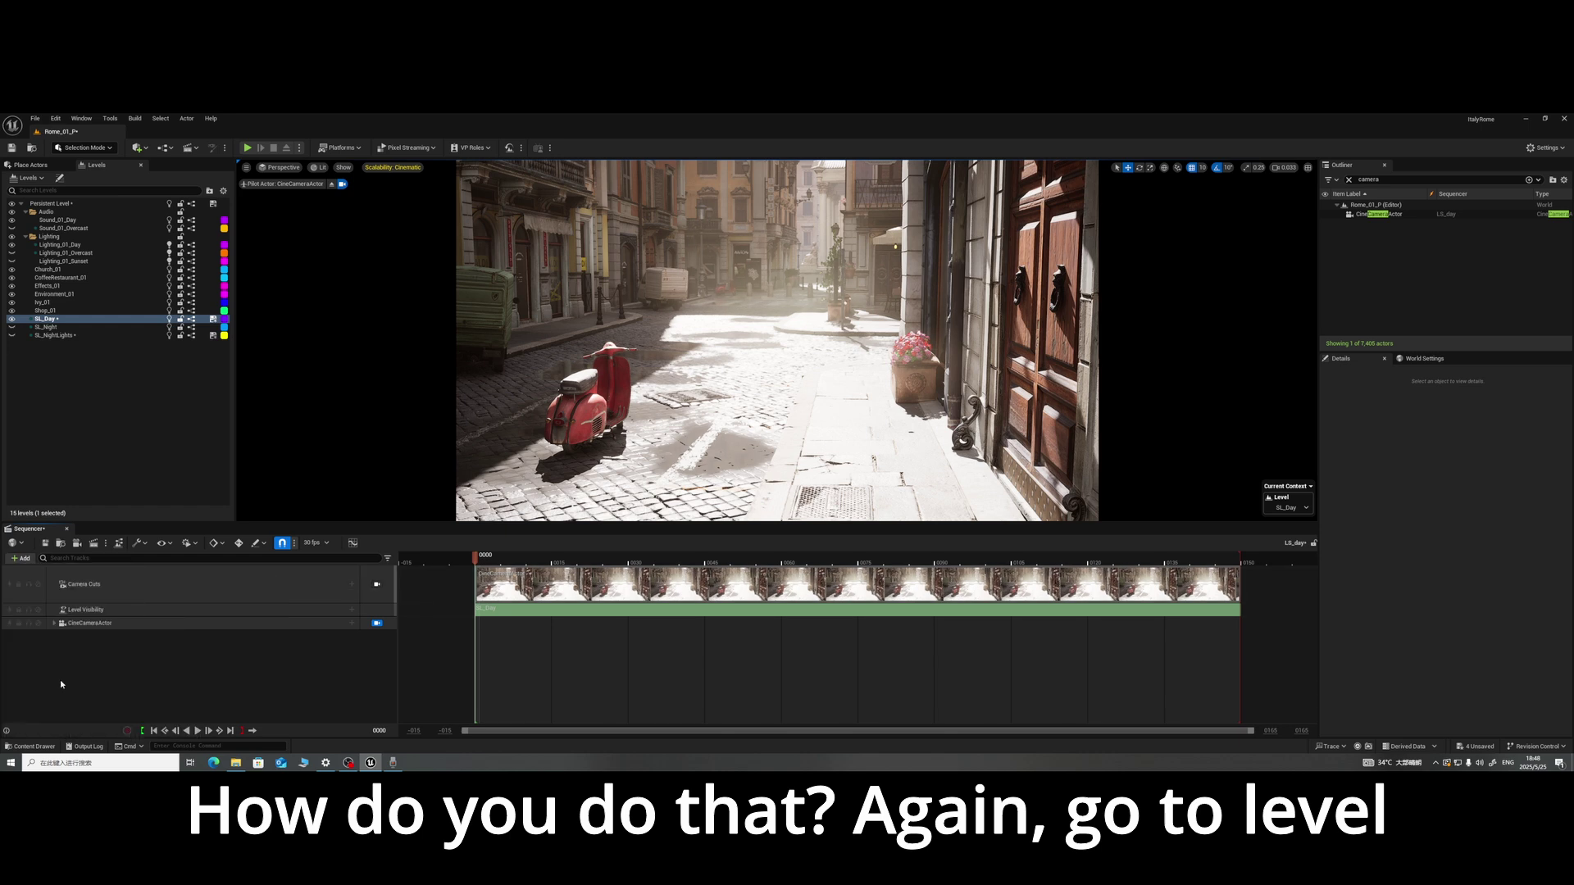
click(46, 328)
drag(54, 334, 246, 440)
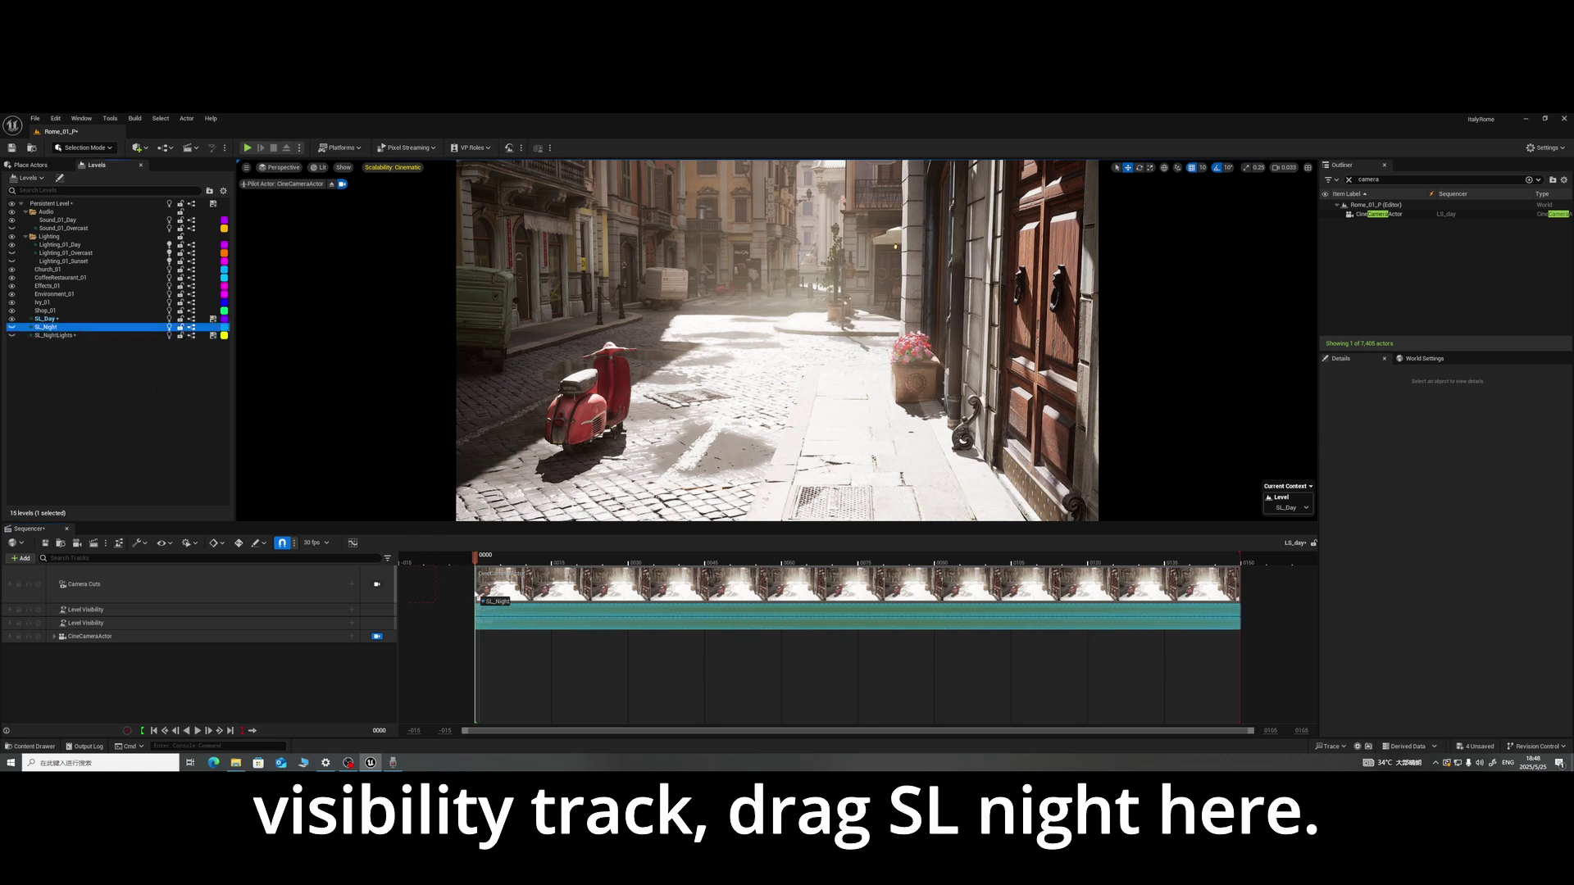
drag(525, 620, 543, 624)
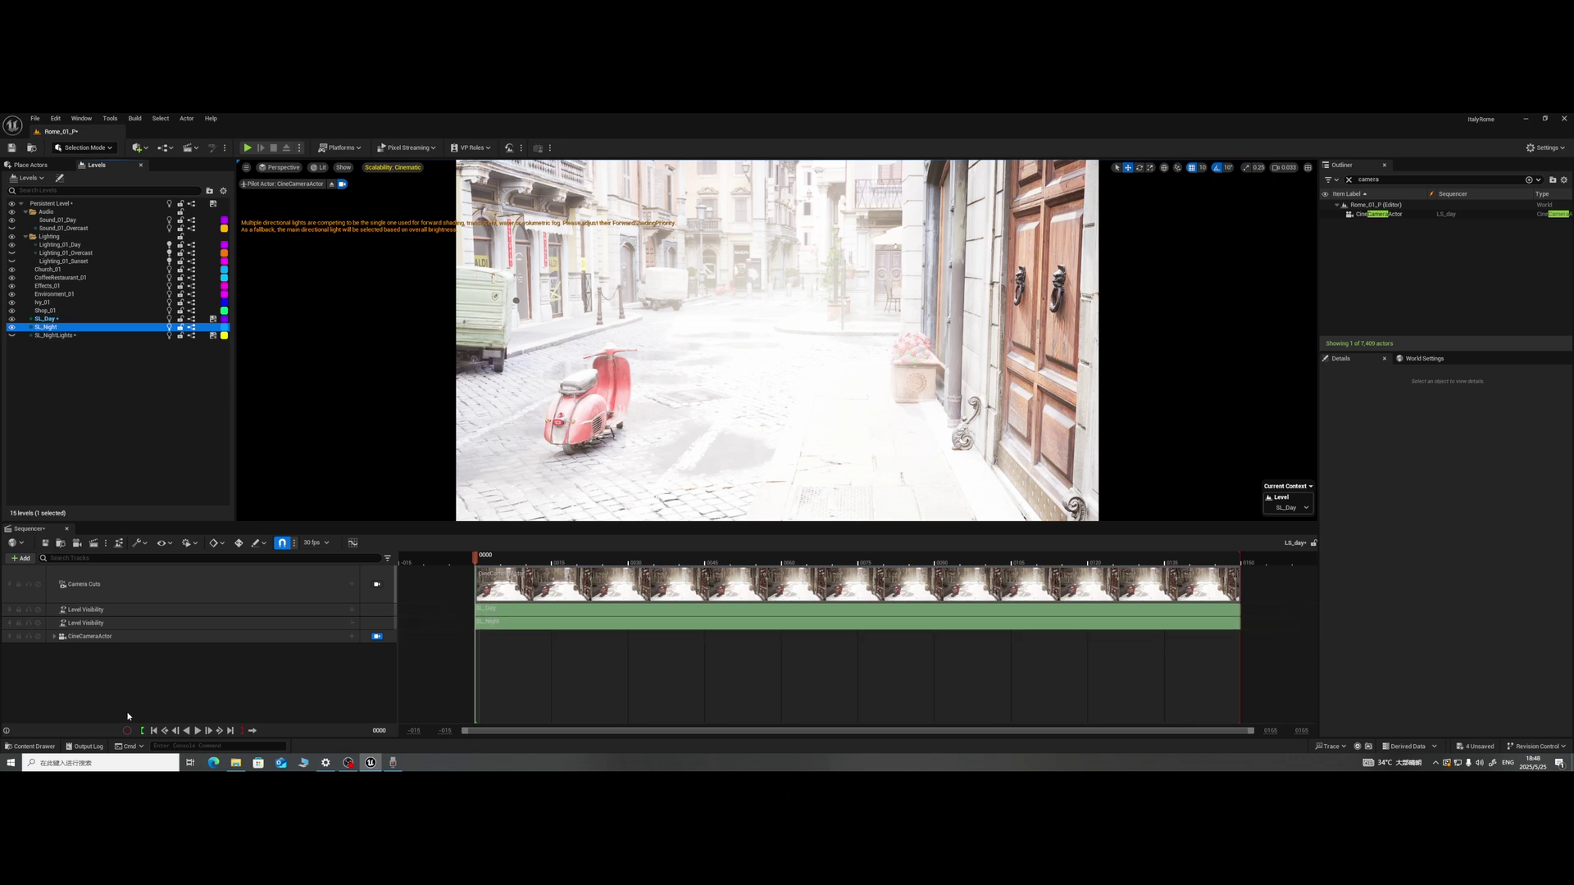
Step: Open the LS_day level sequence from the Content folder
click(37, 747)
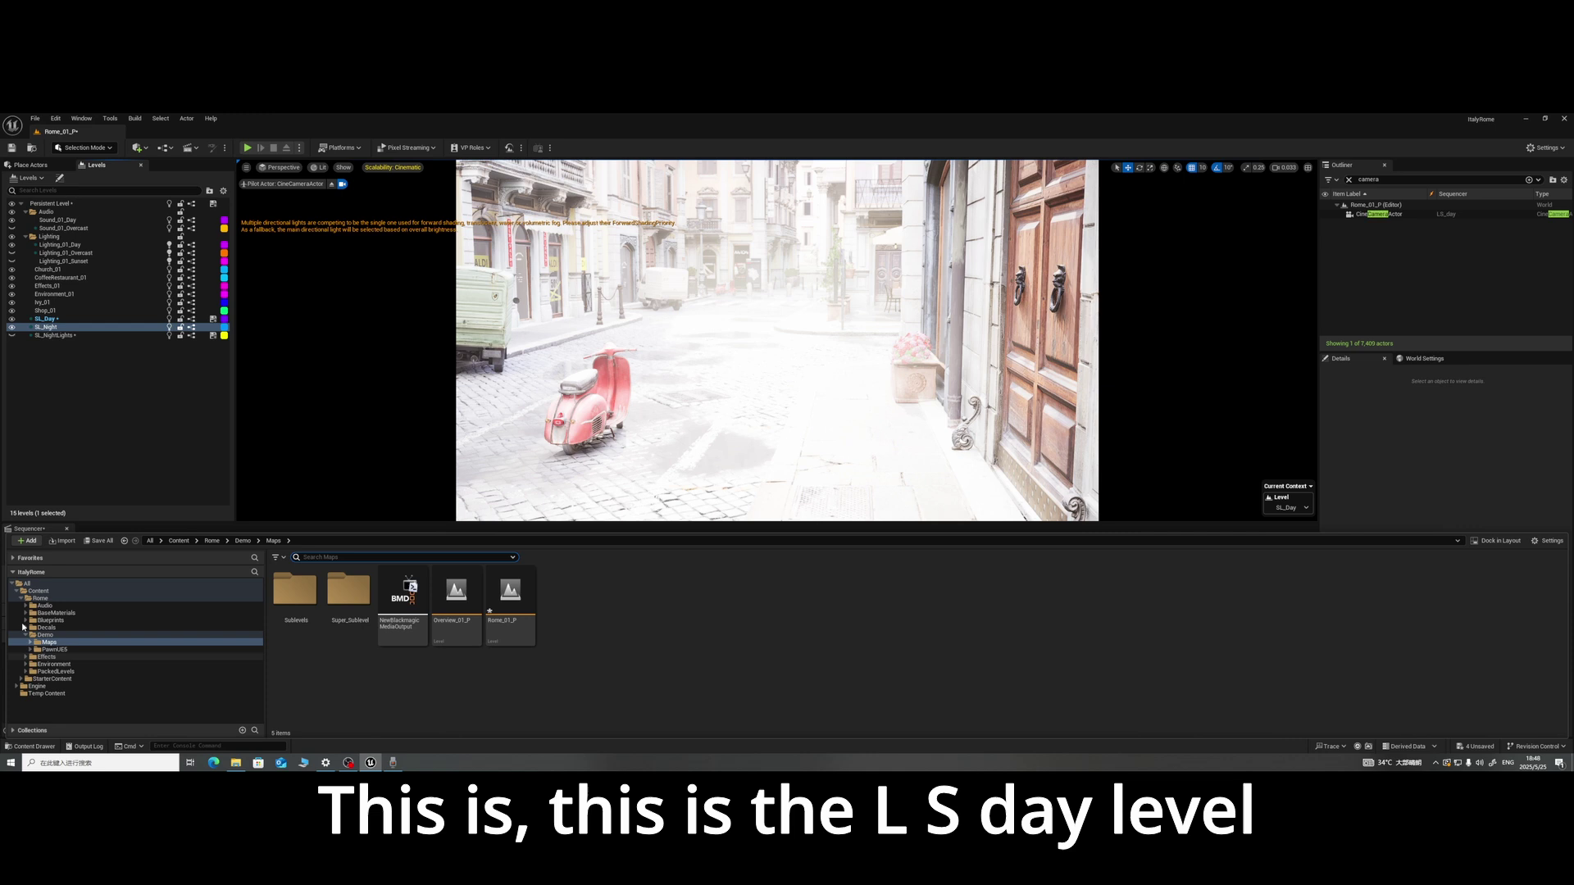
click(45, 591)
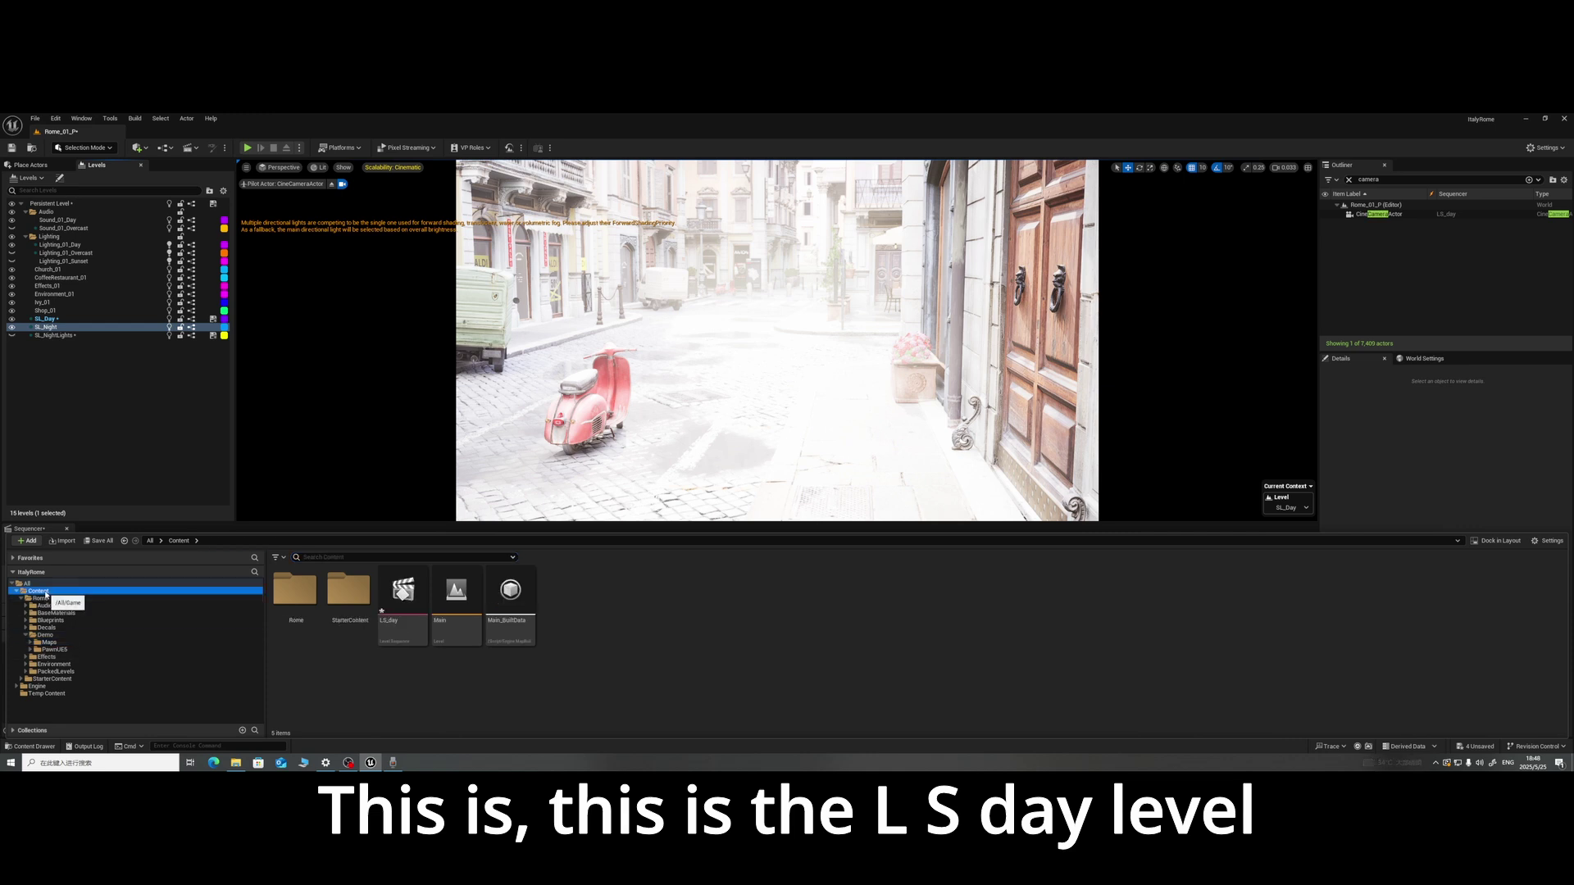
double_click(394, 623)
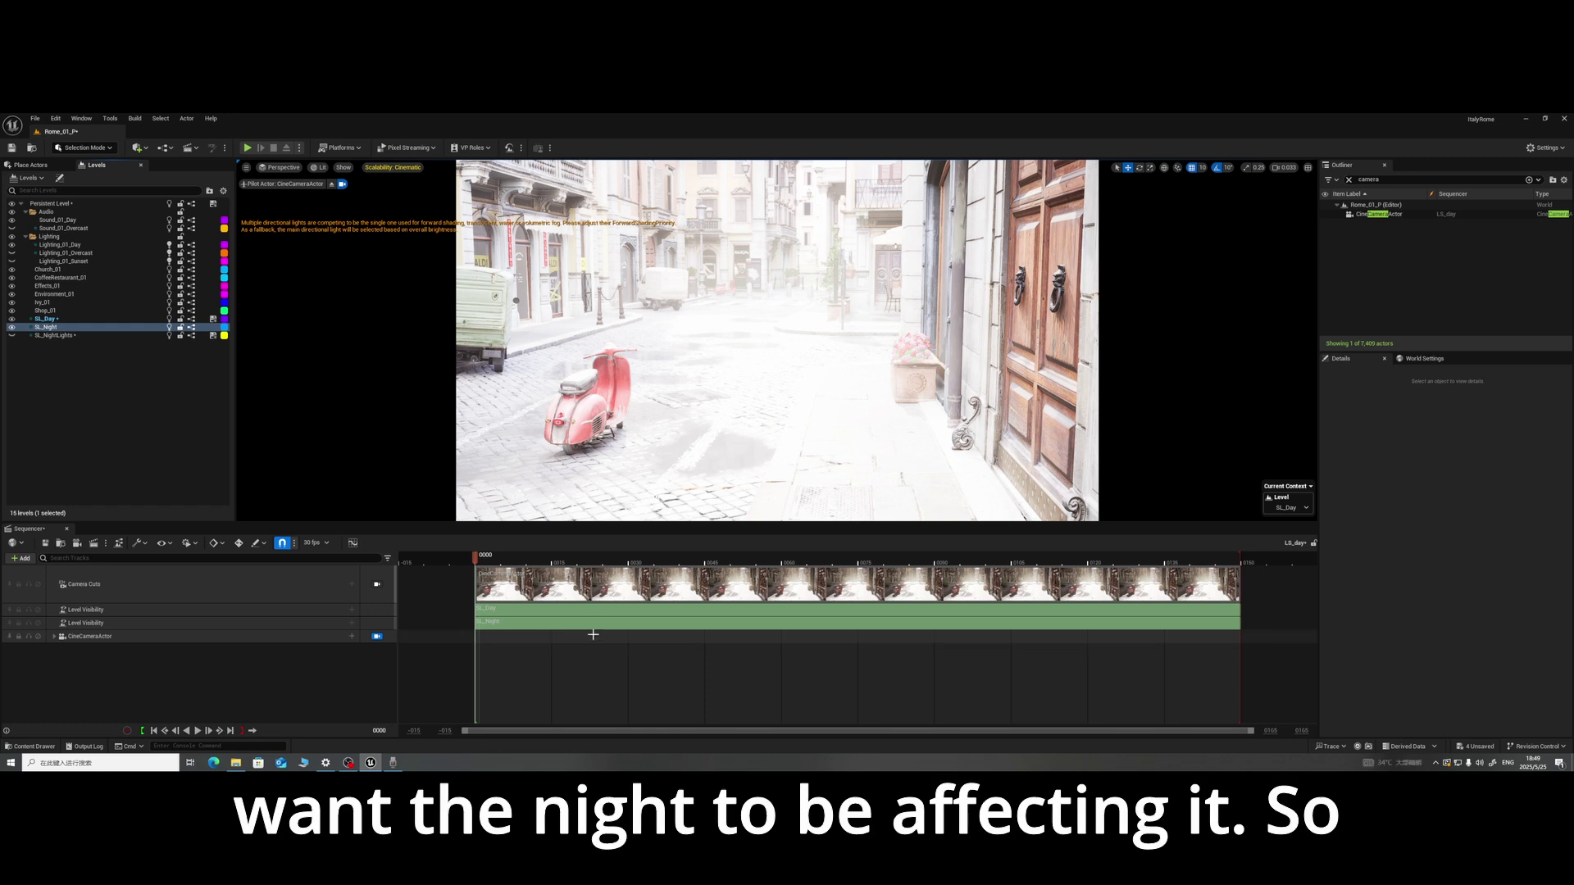
Step: Set the visibility of the SL_Night section in LS_day to Hidden
right_click(601, 624)
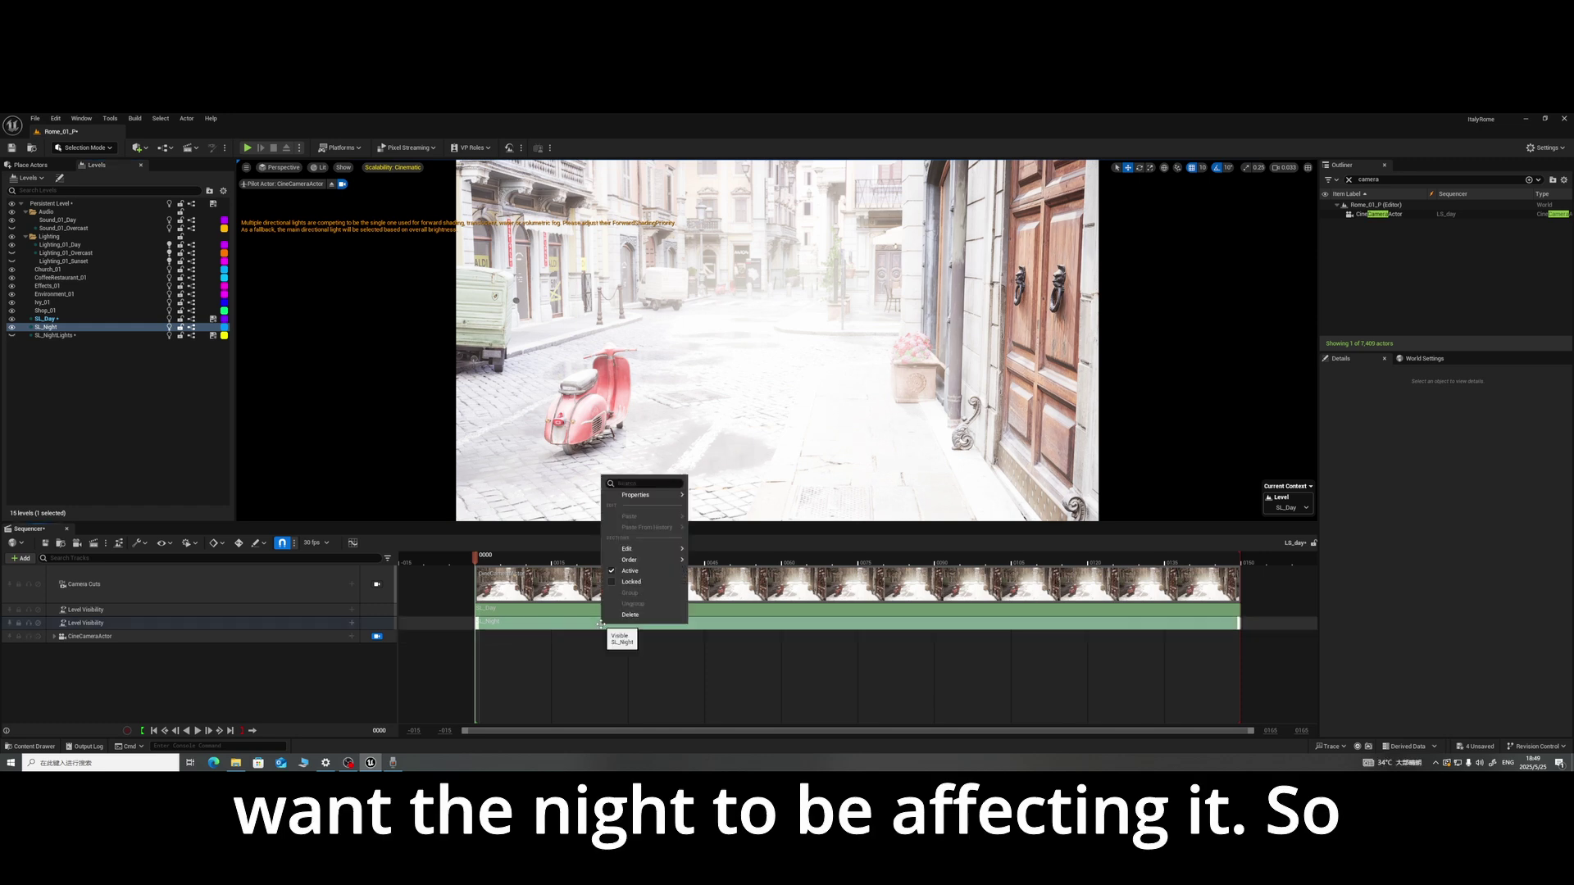
mouse_move(656, 496)
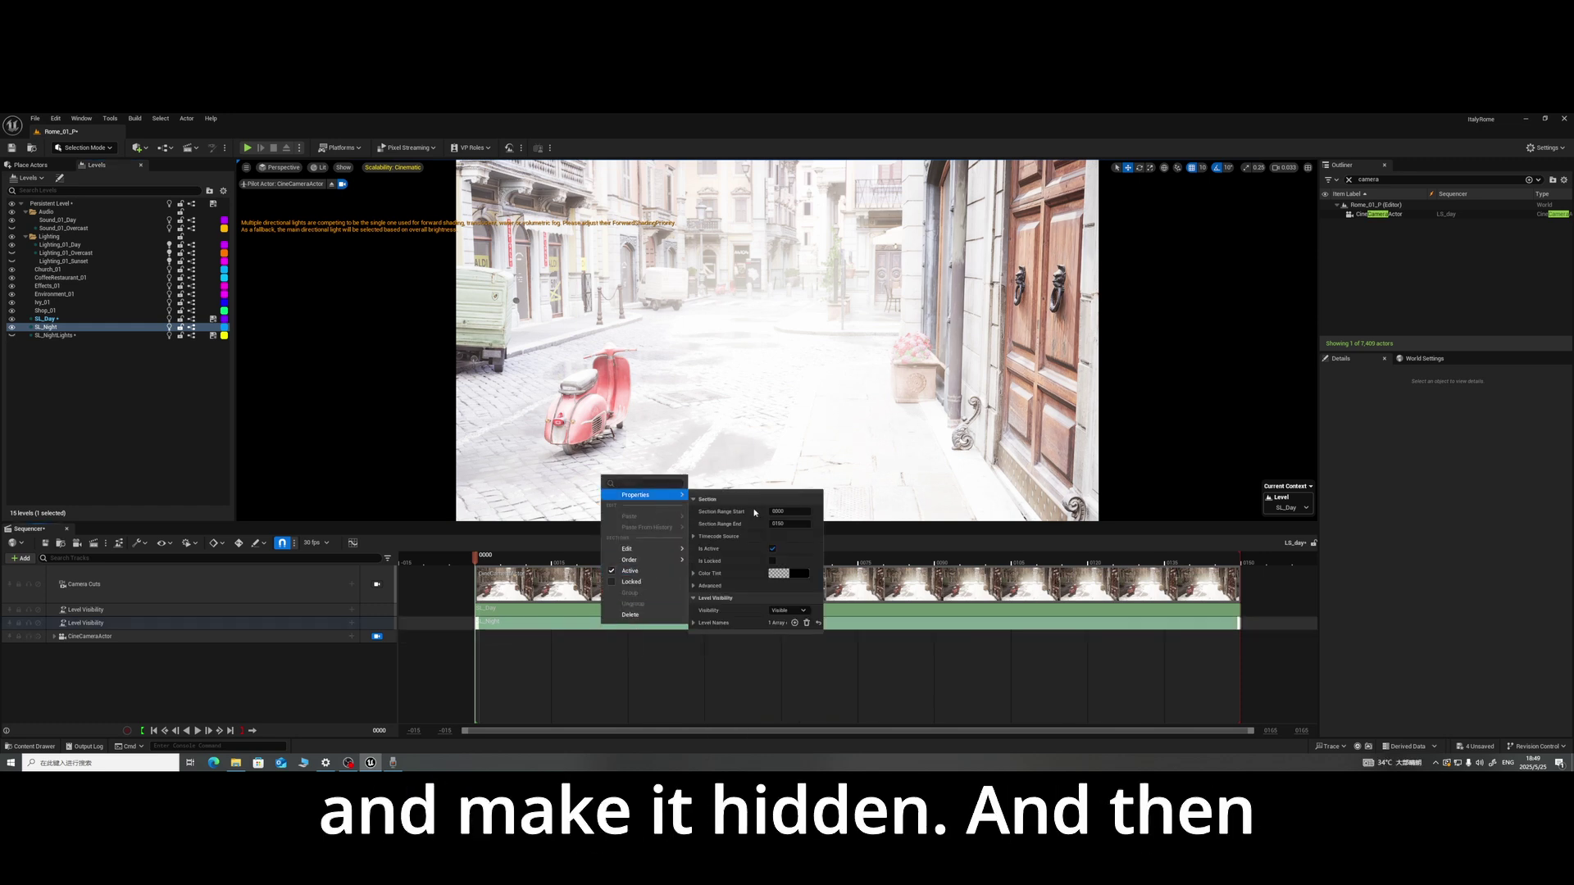
click(784, 610)
click(783, 631)
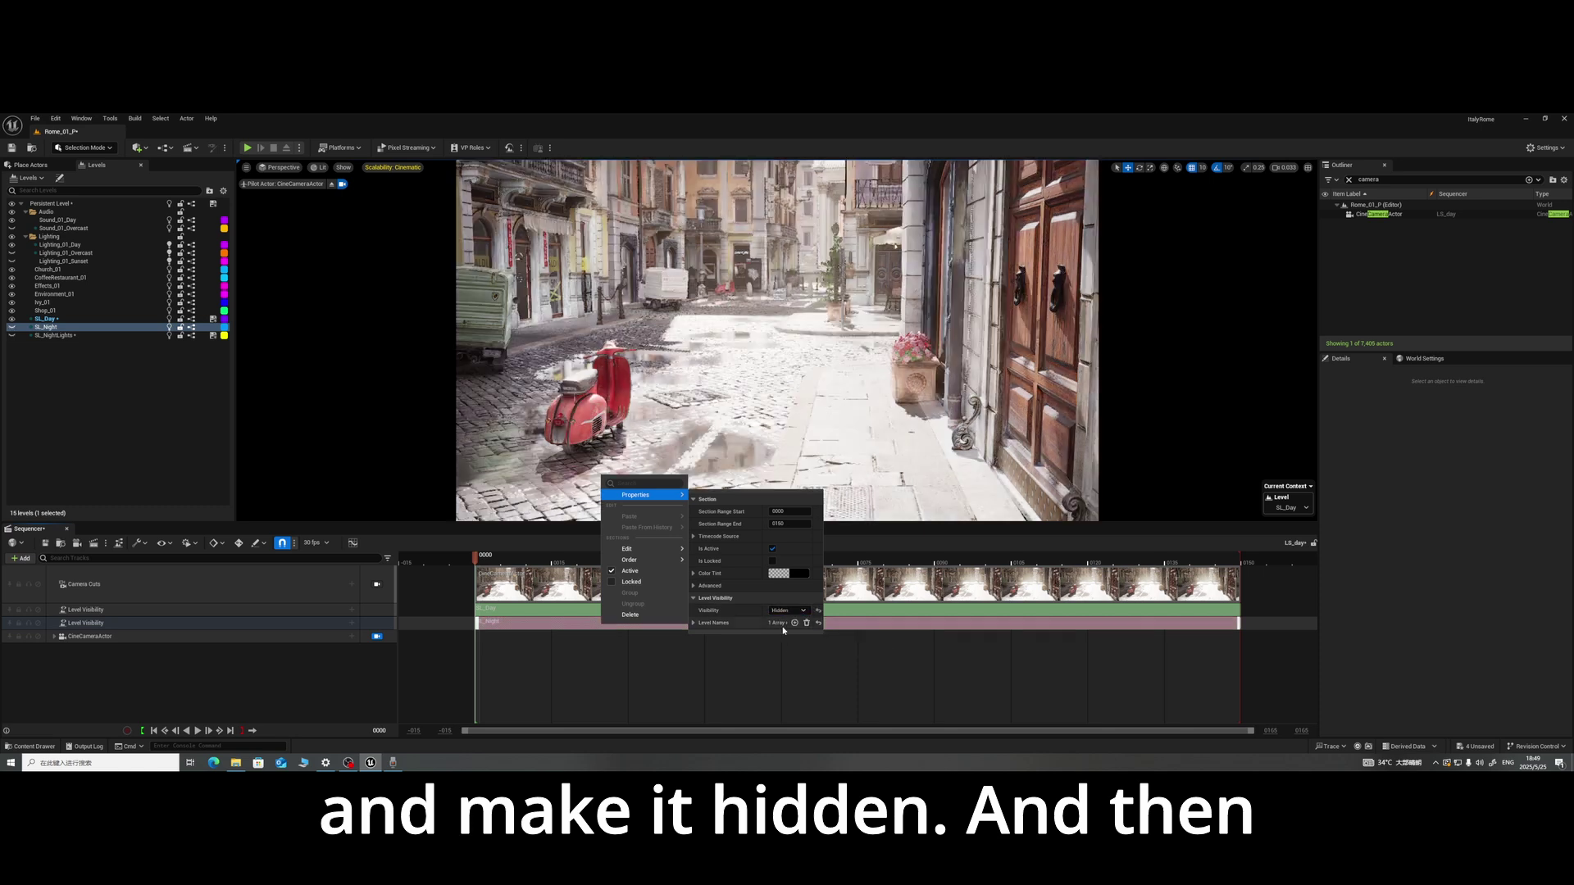
Step: Add a third level visibility track to LS_day and assign SL_NightLights to it
click(323, 682)
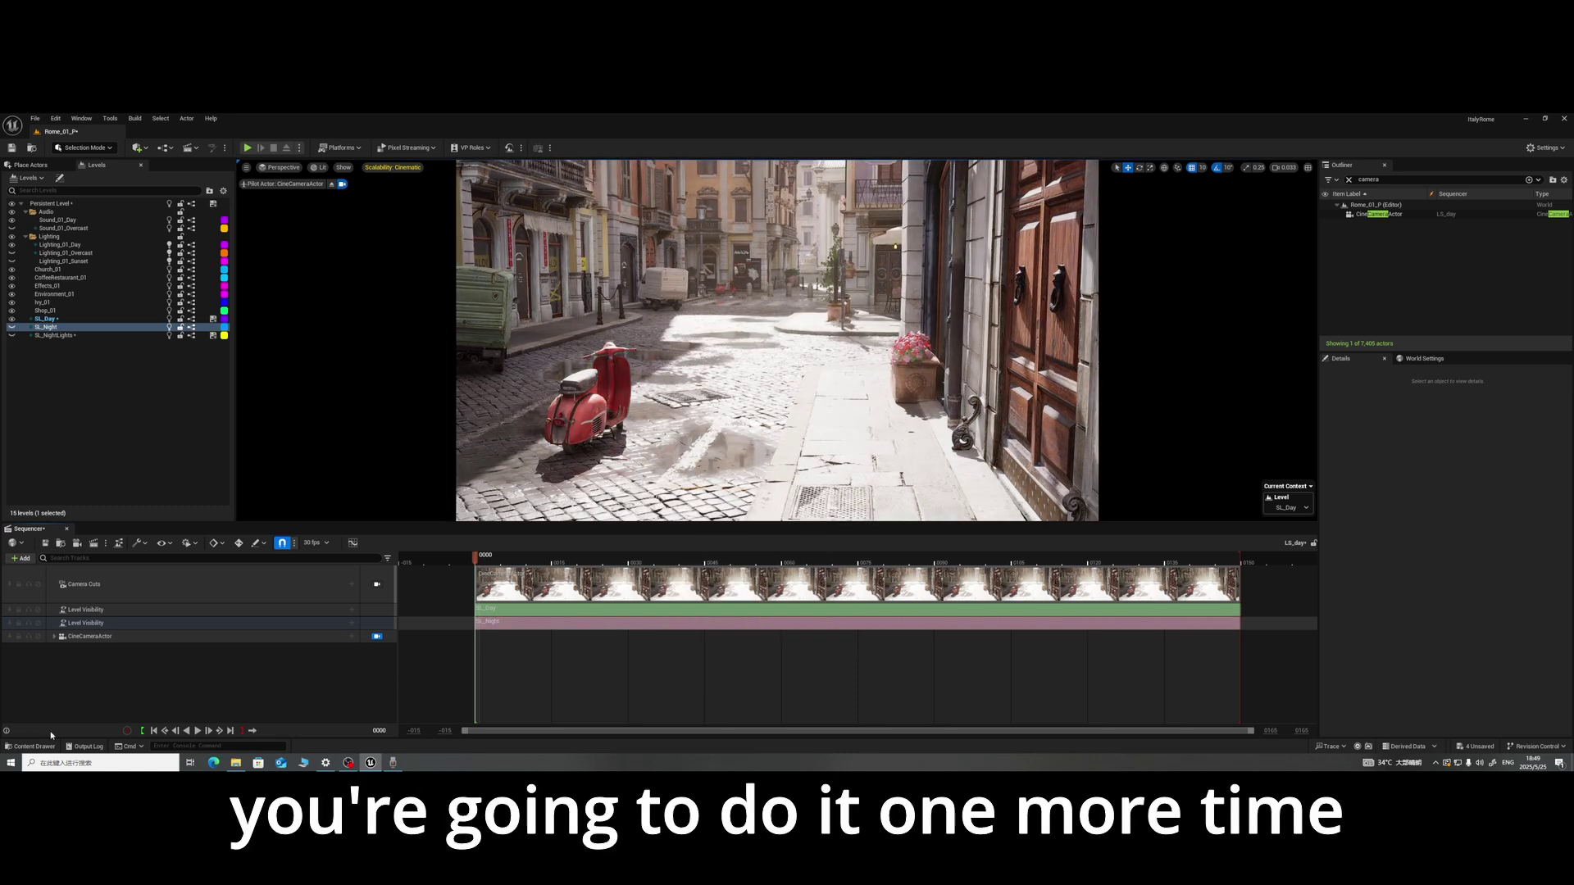
click(22, 558)
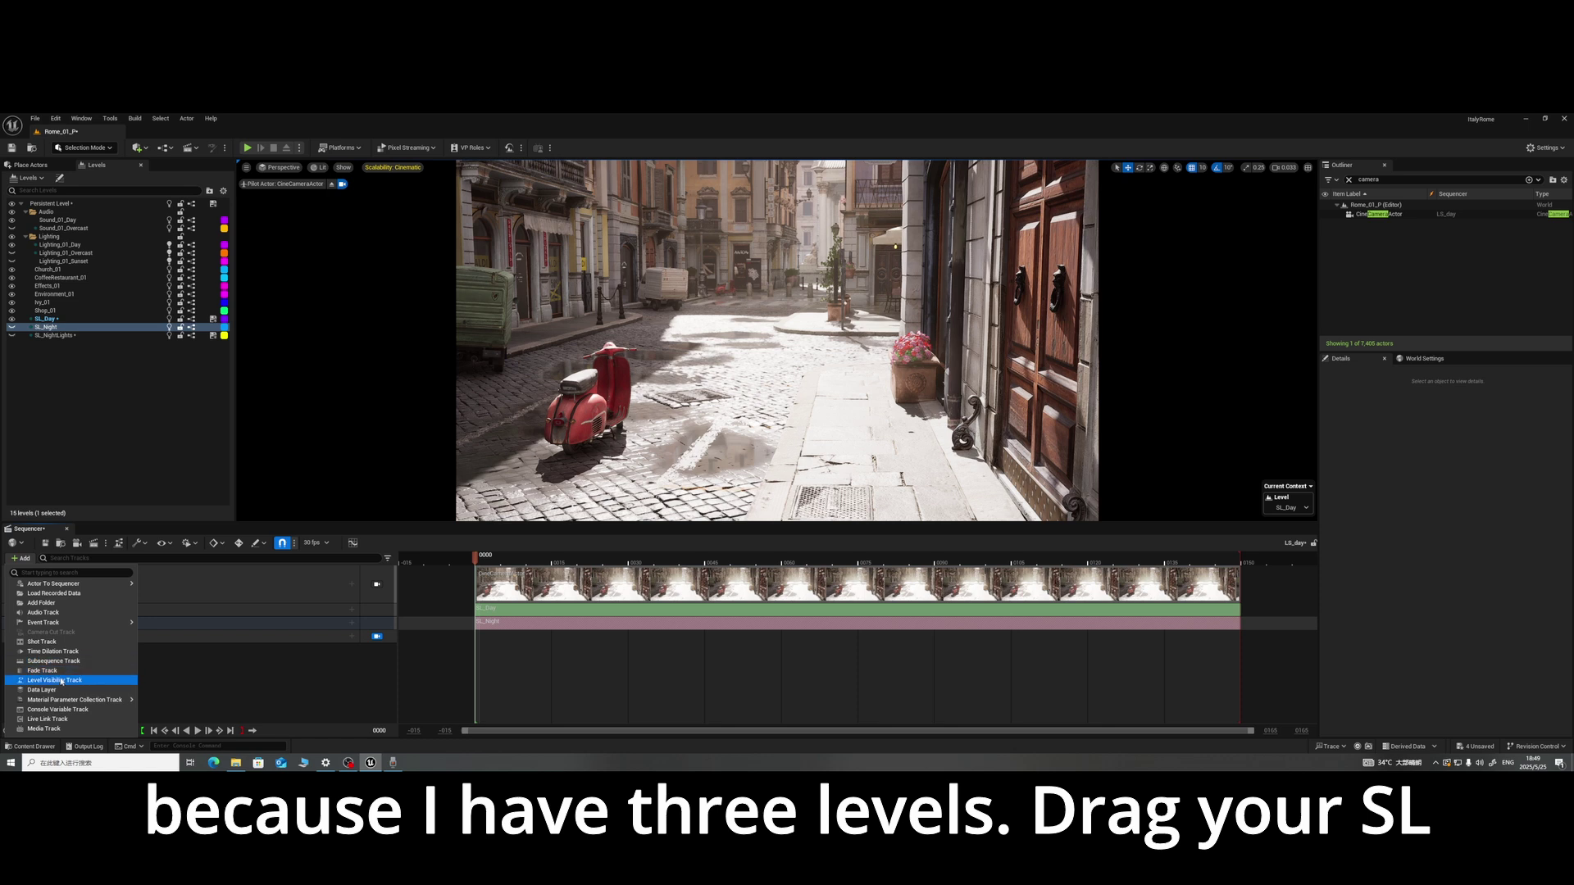
click(64, 681)
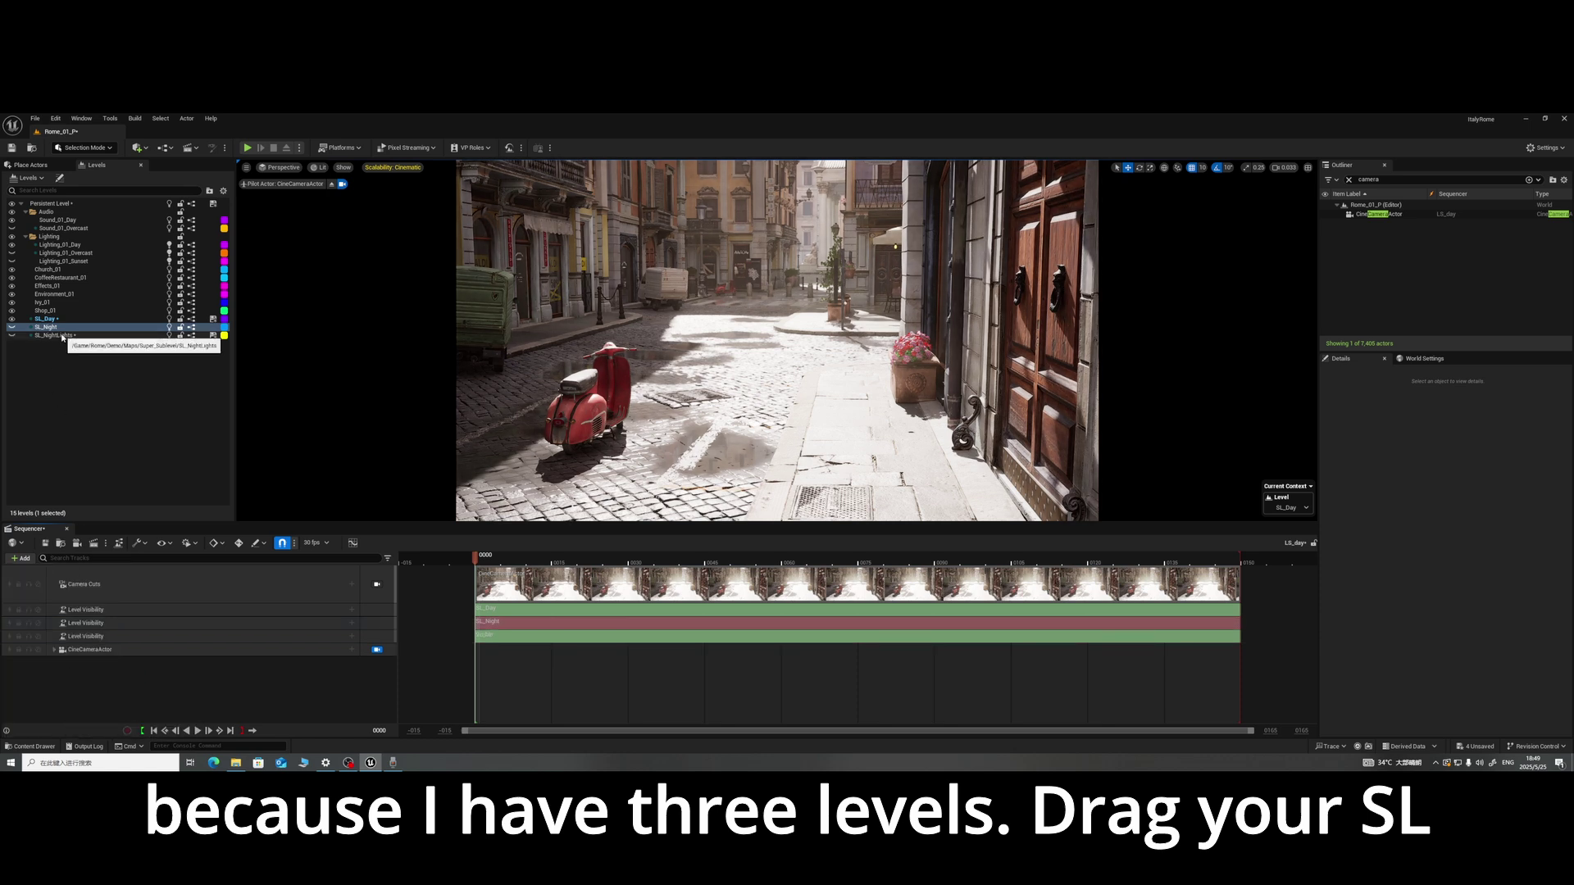
drag(63, 337, 80, 350)
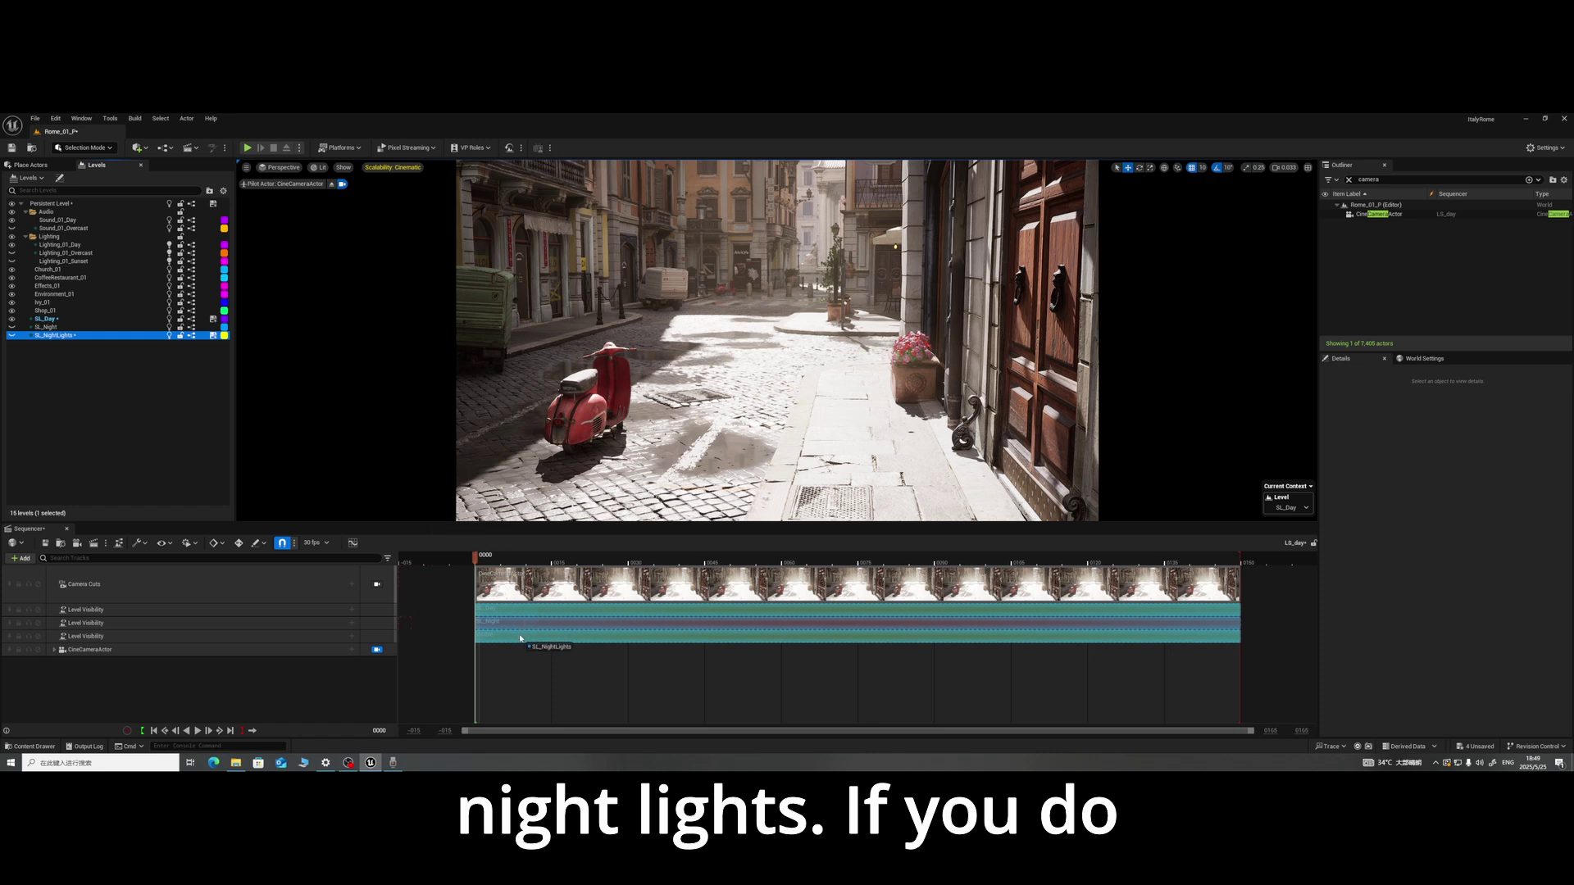
drag(520, 638, 521, 637)
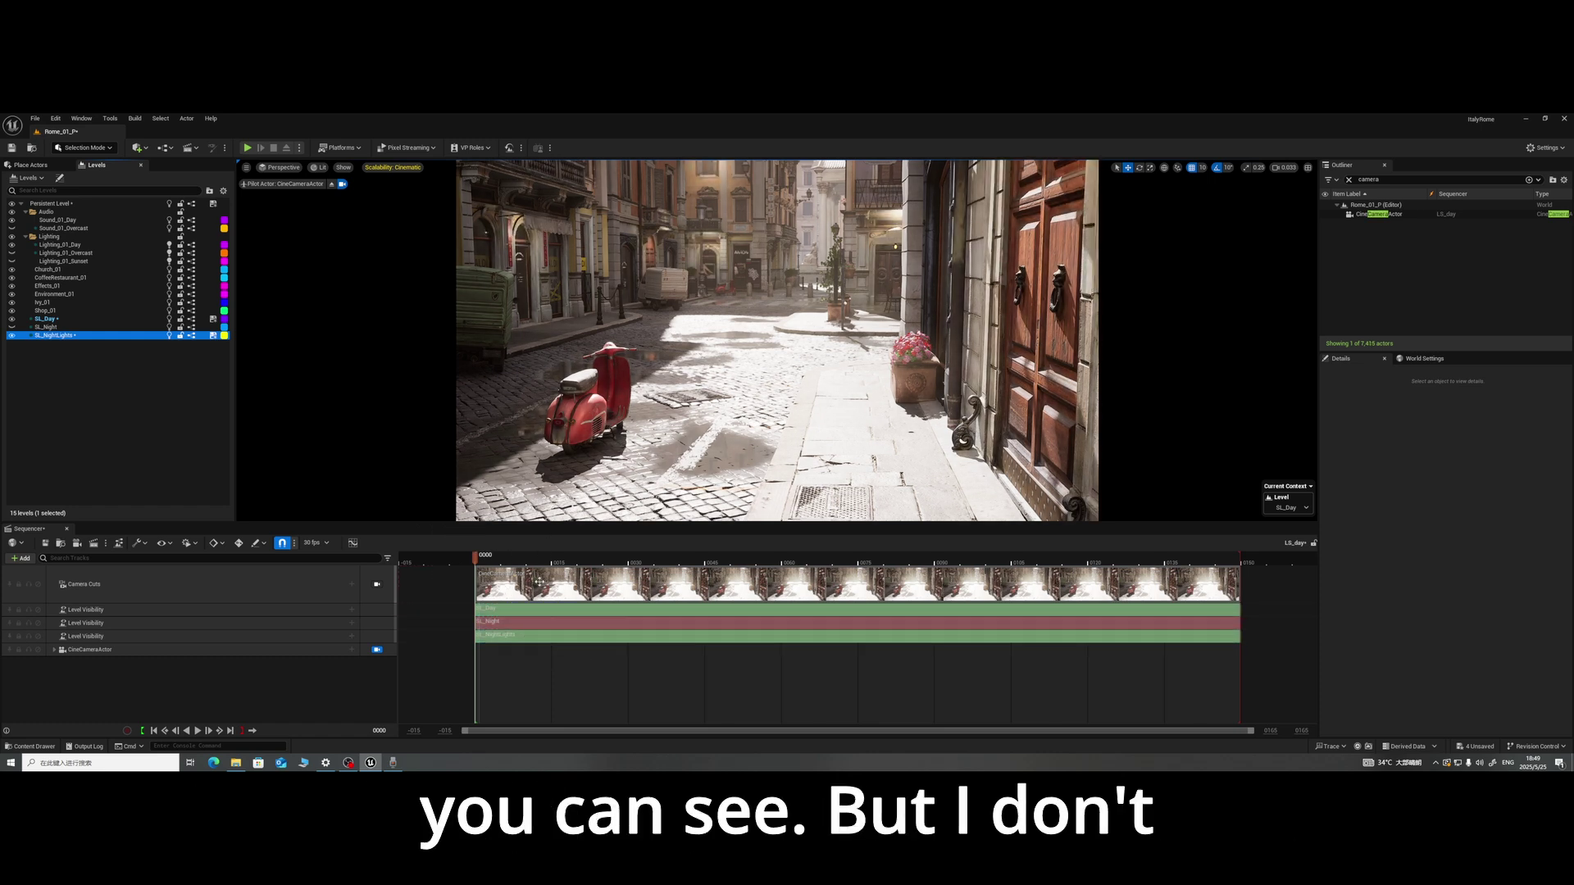
Step: Set the visibility of the SL_NightLights section in LS_day to Hidden and scrub the timeline to check it
right_click(547, 637)
mouse_move(603, 510)
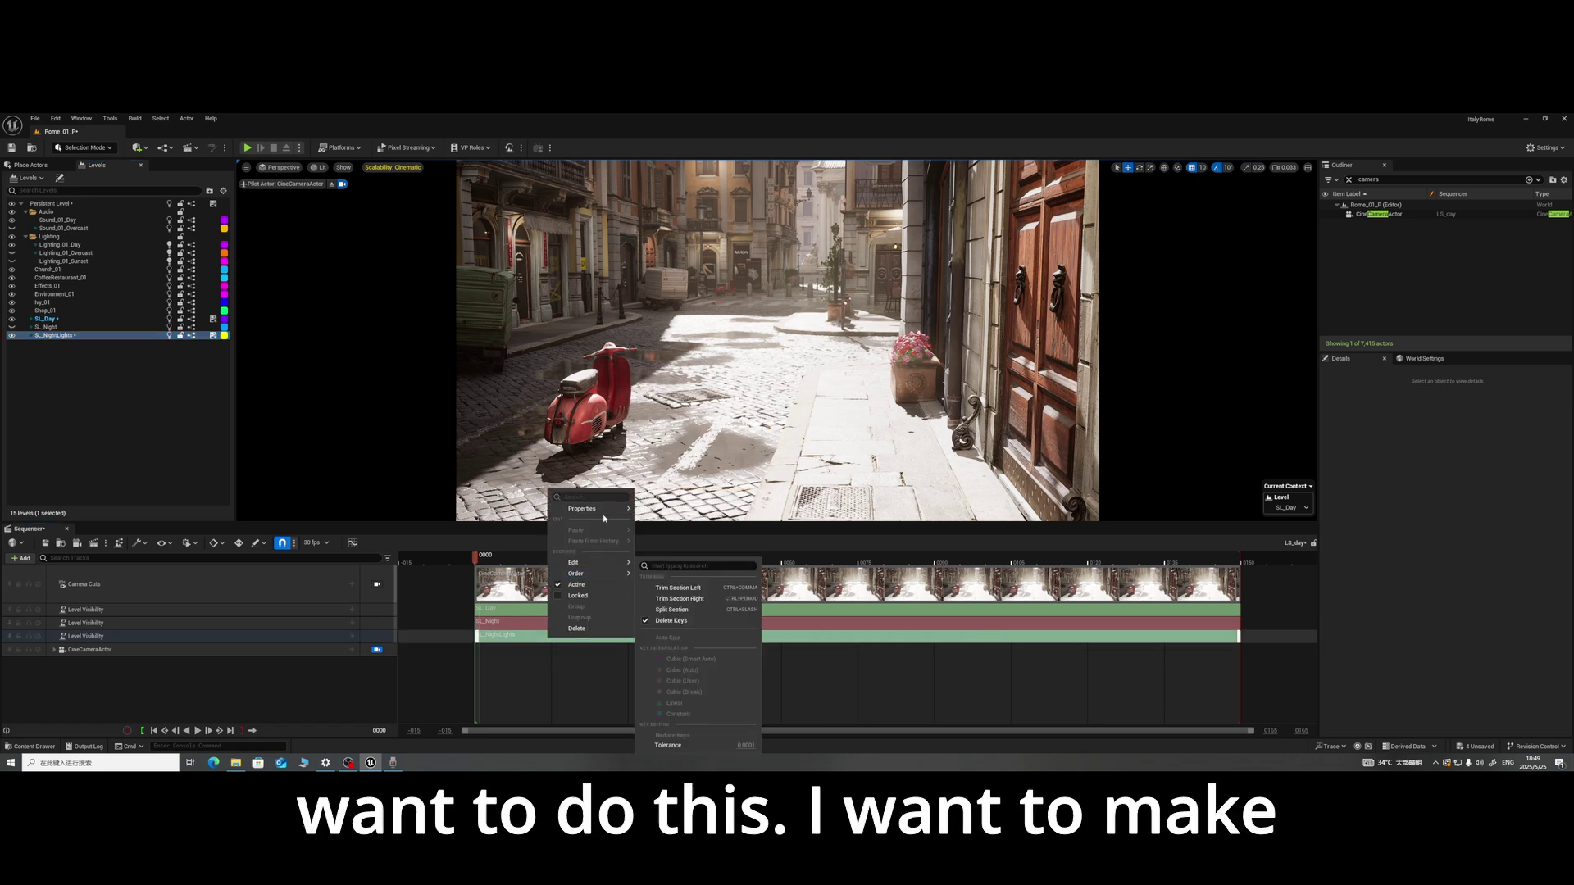
click(733, 624)
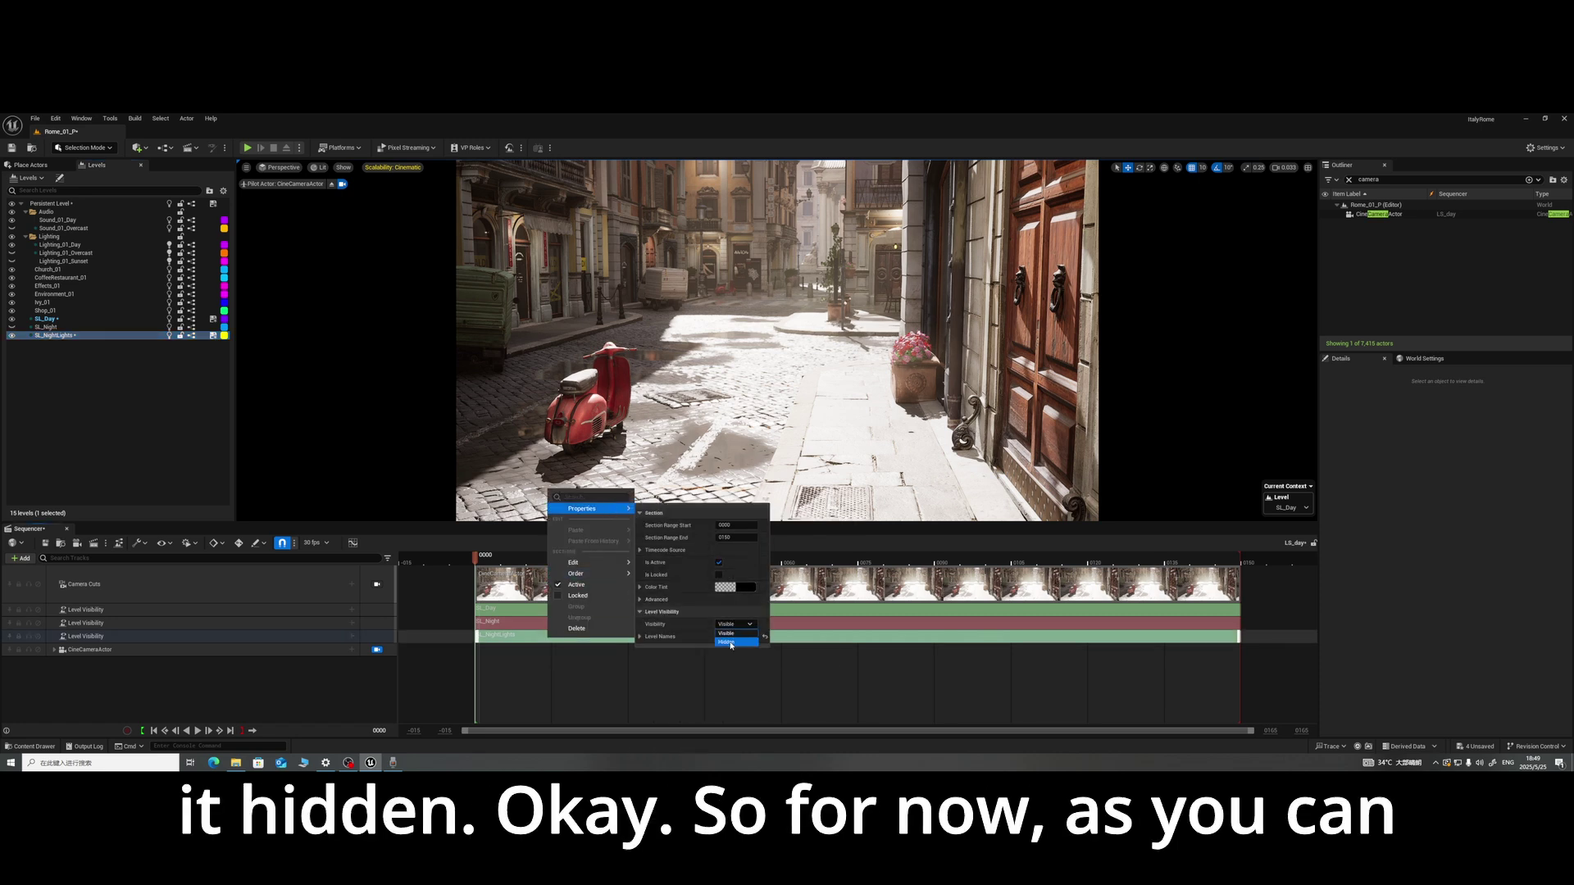
click(732, 642)
click(381, 692)
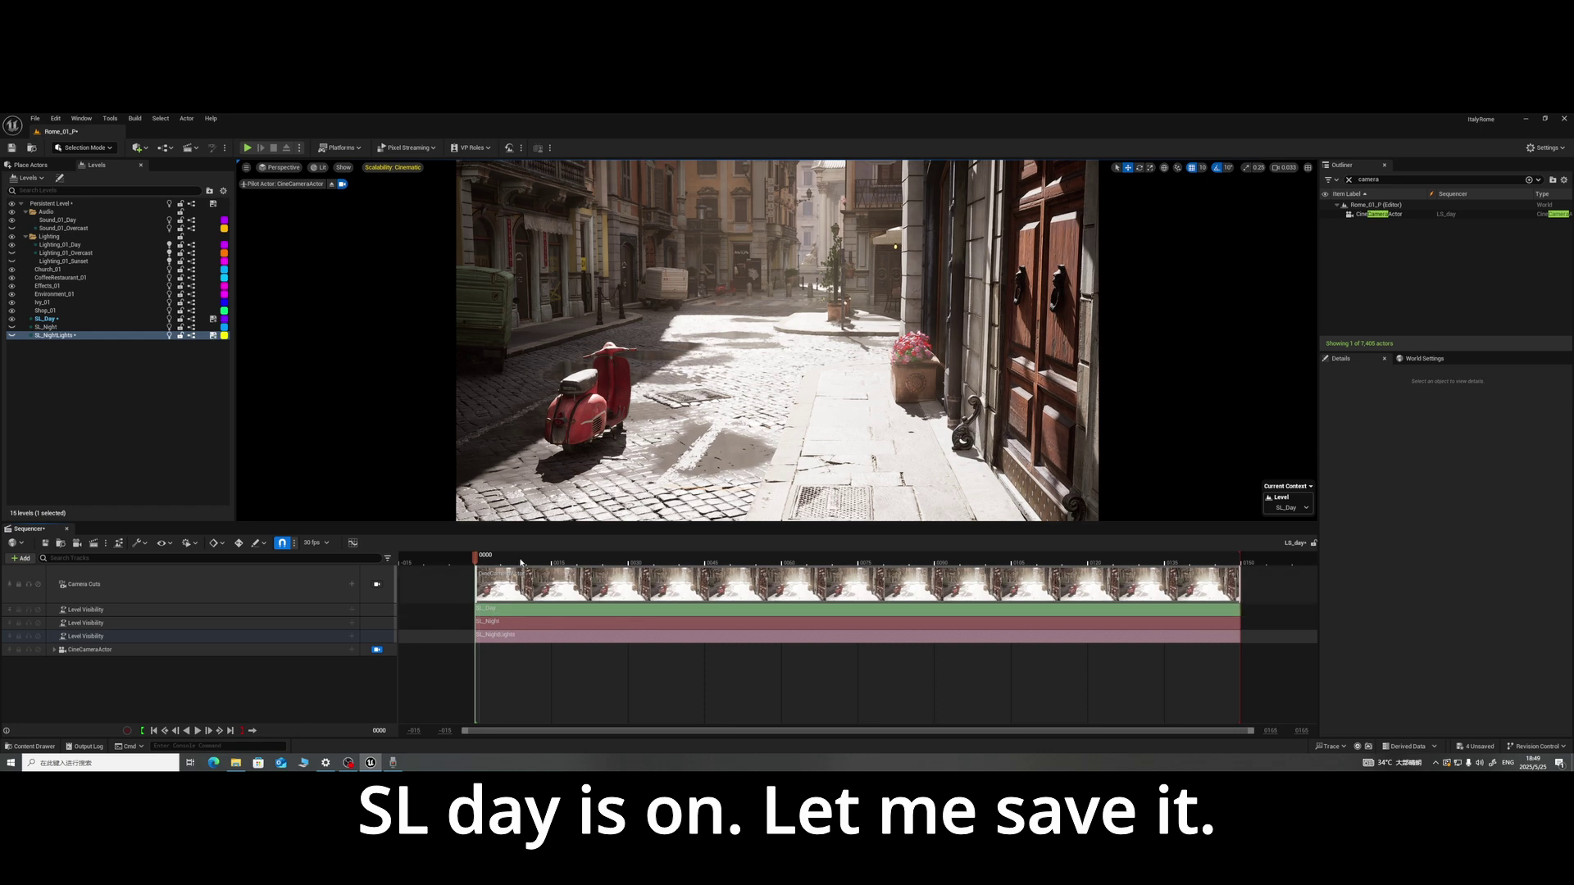
drag(477, 557, 671, 557)
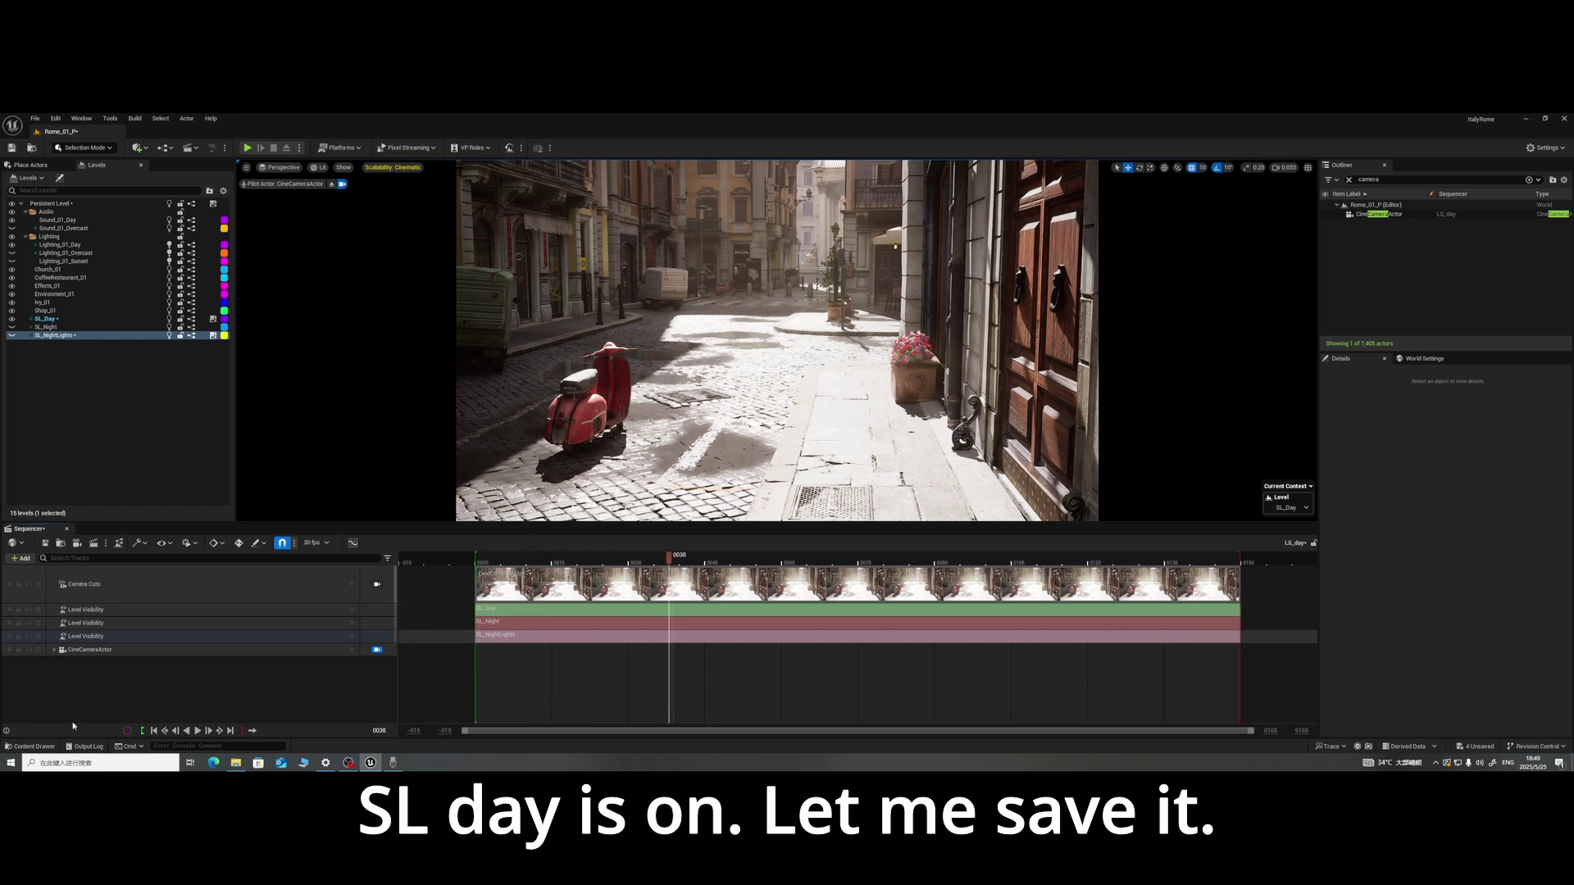
Step: Save all modified content, including LS_day, Rome_01_P, SL_Day and SL_NightLights
click(34, 746)
click(98, 541)
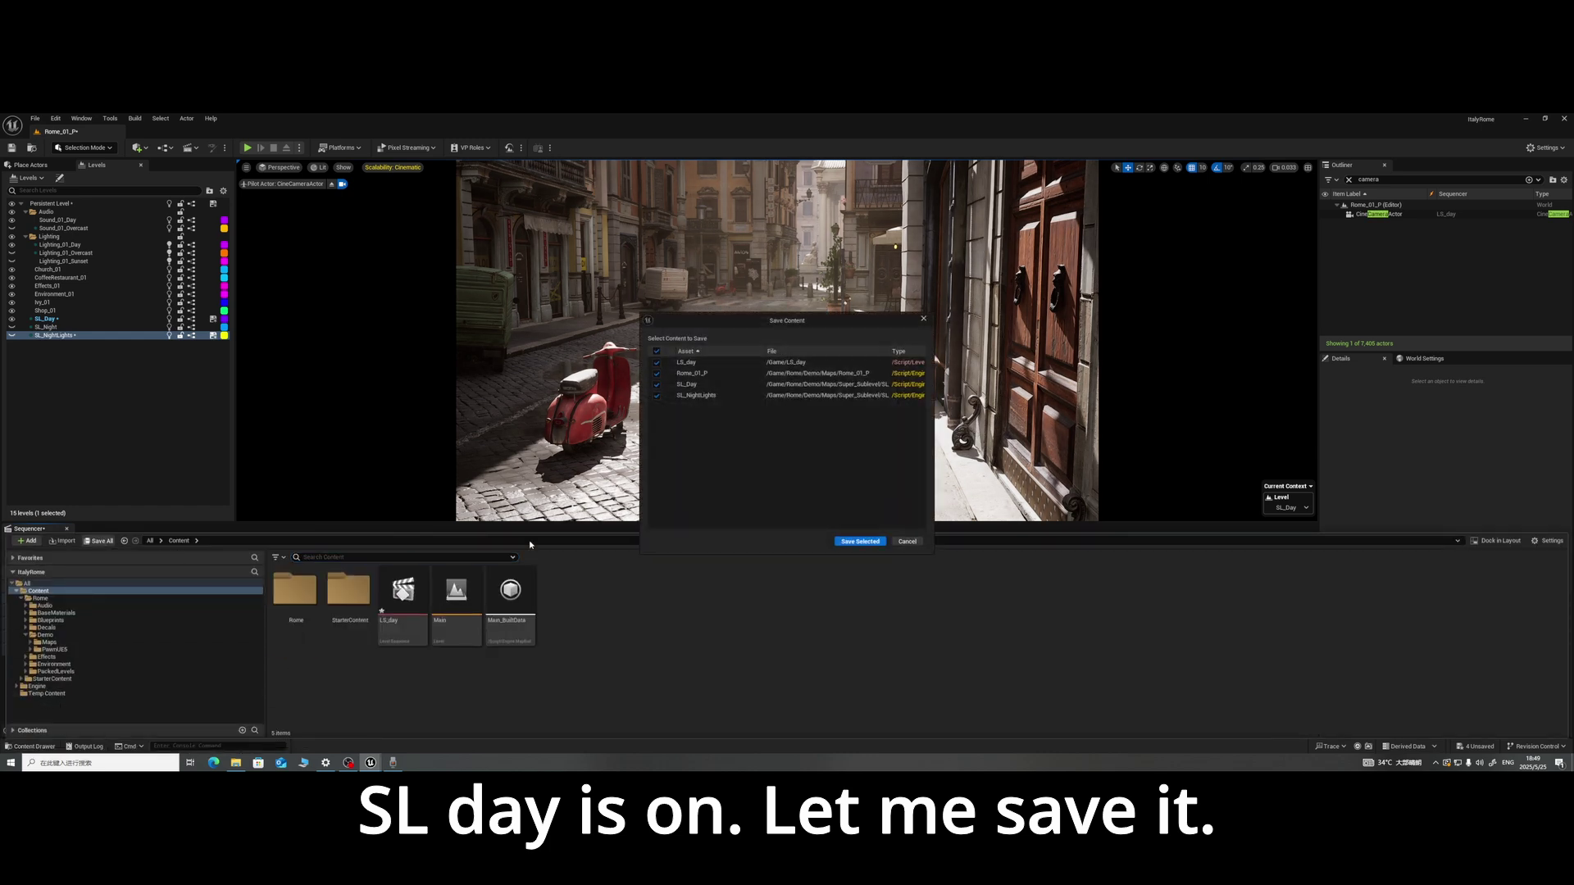
click(860, 541)
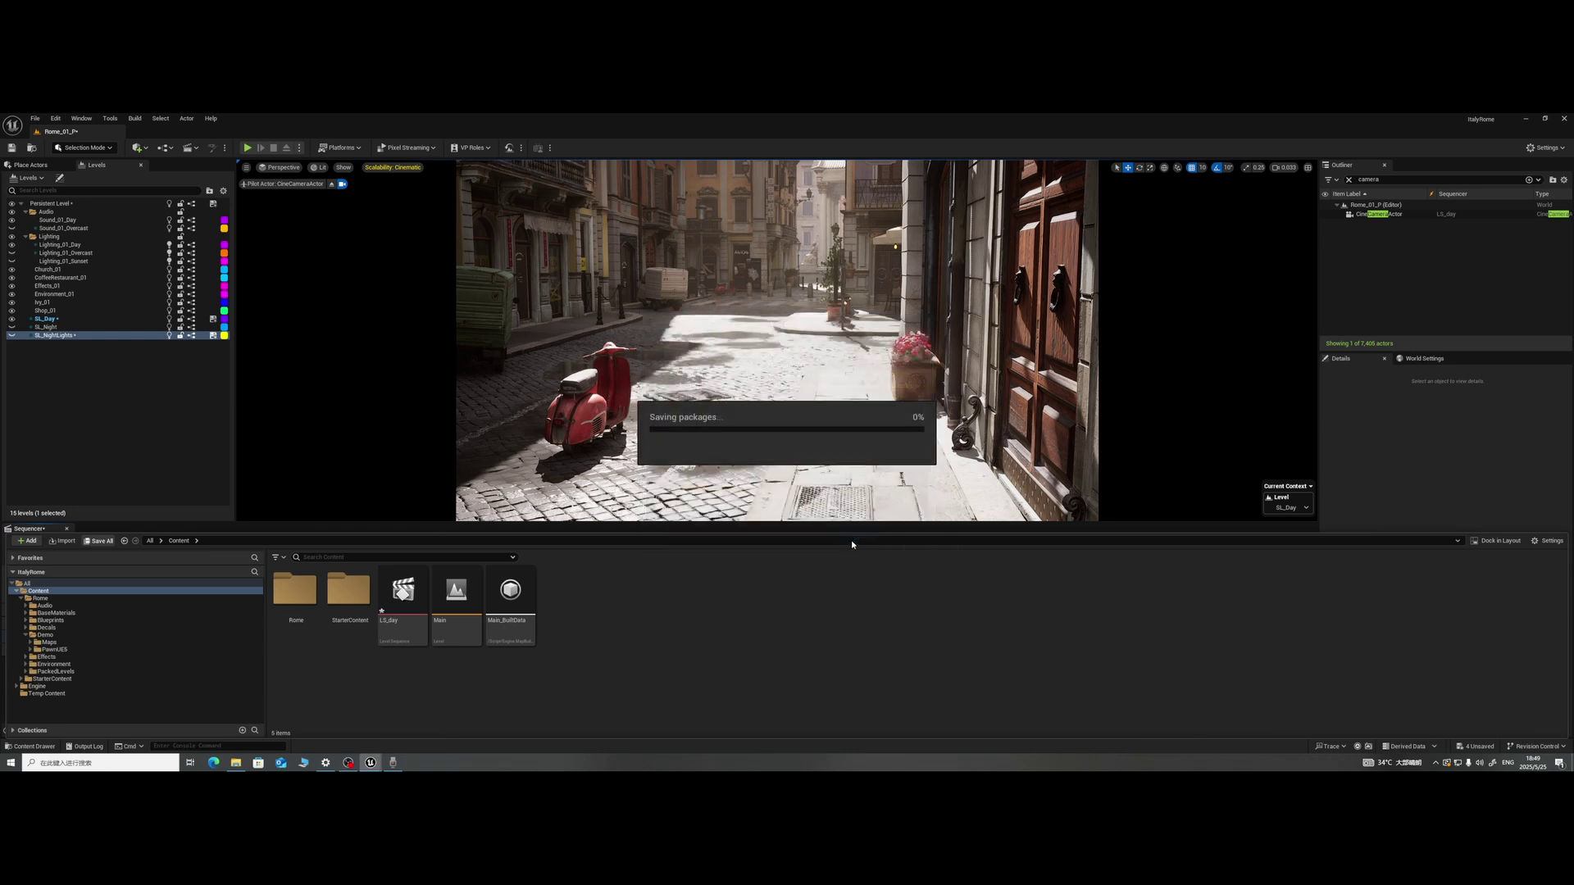
Step: Duplicate the LS_day level sequence in the Content folder and name the copy LS_Night
click(29, 747)
click(31, 747)
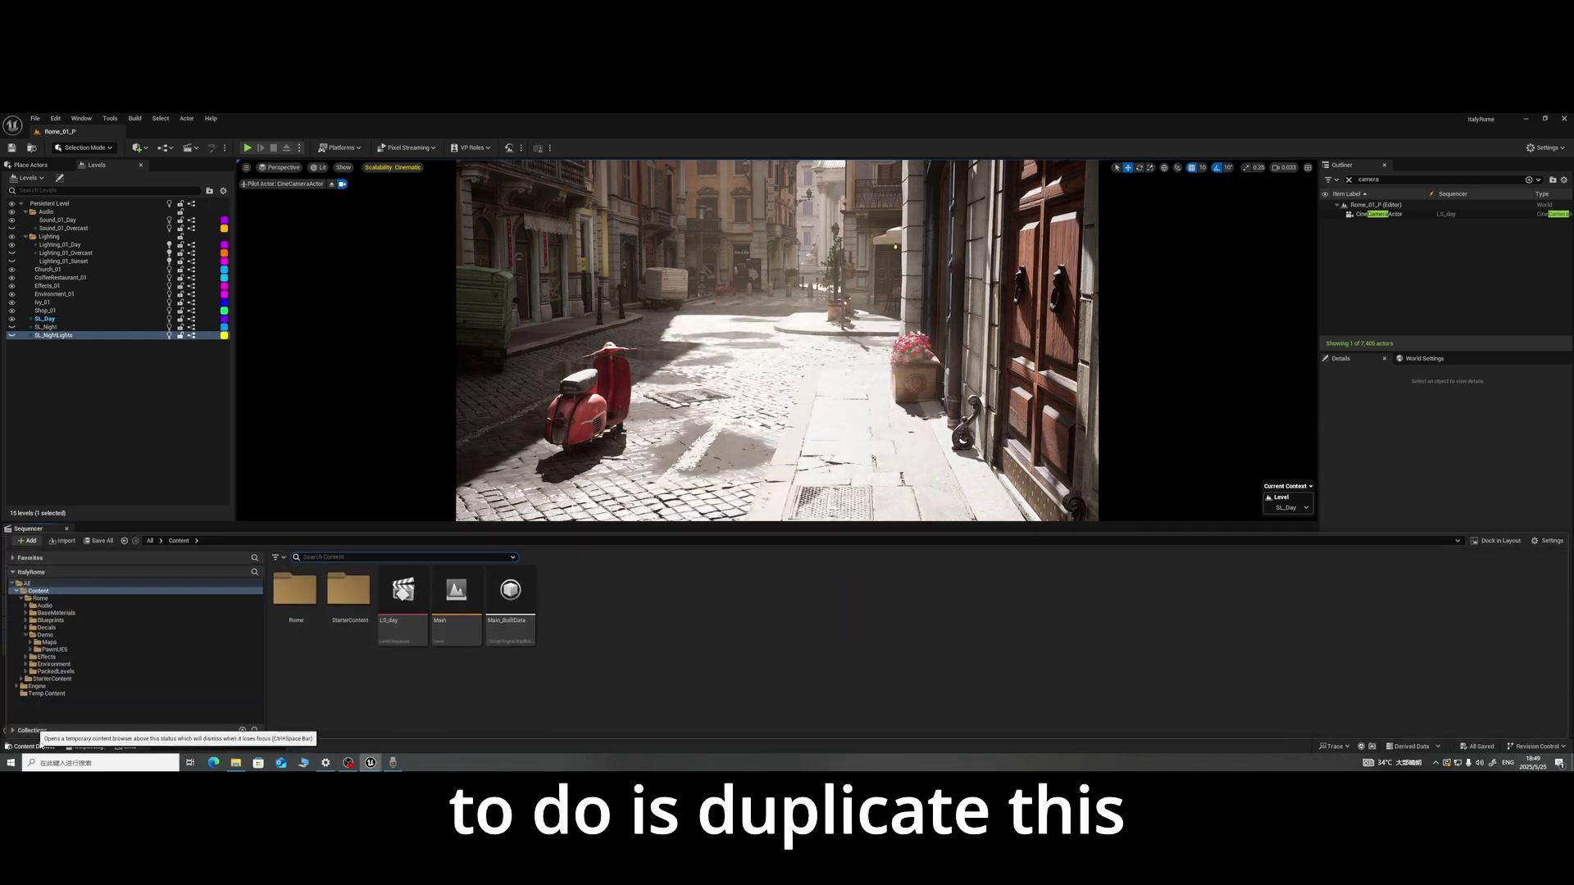
right_click(400, 601)
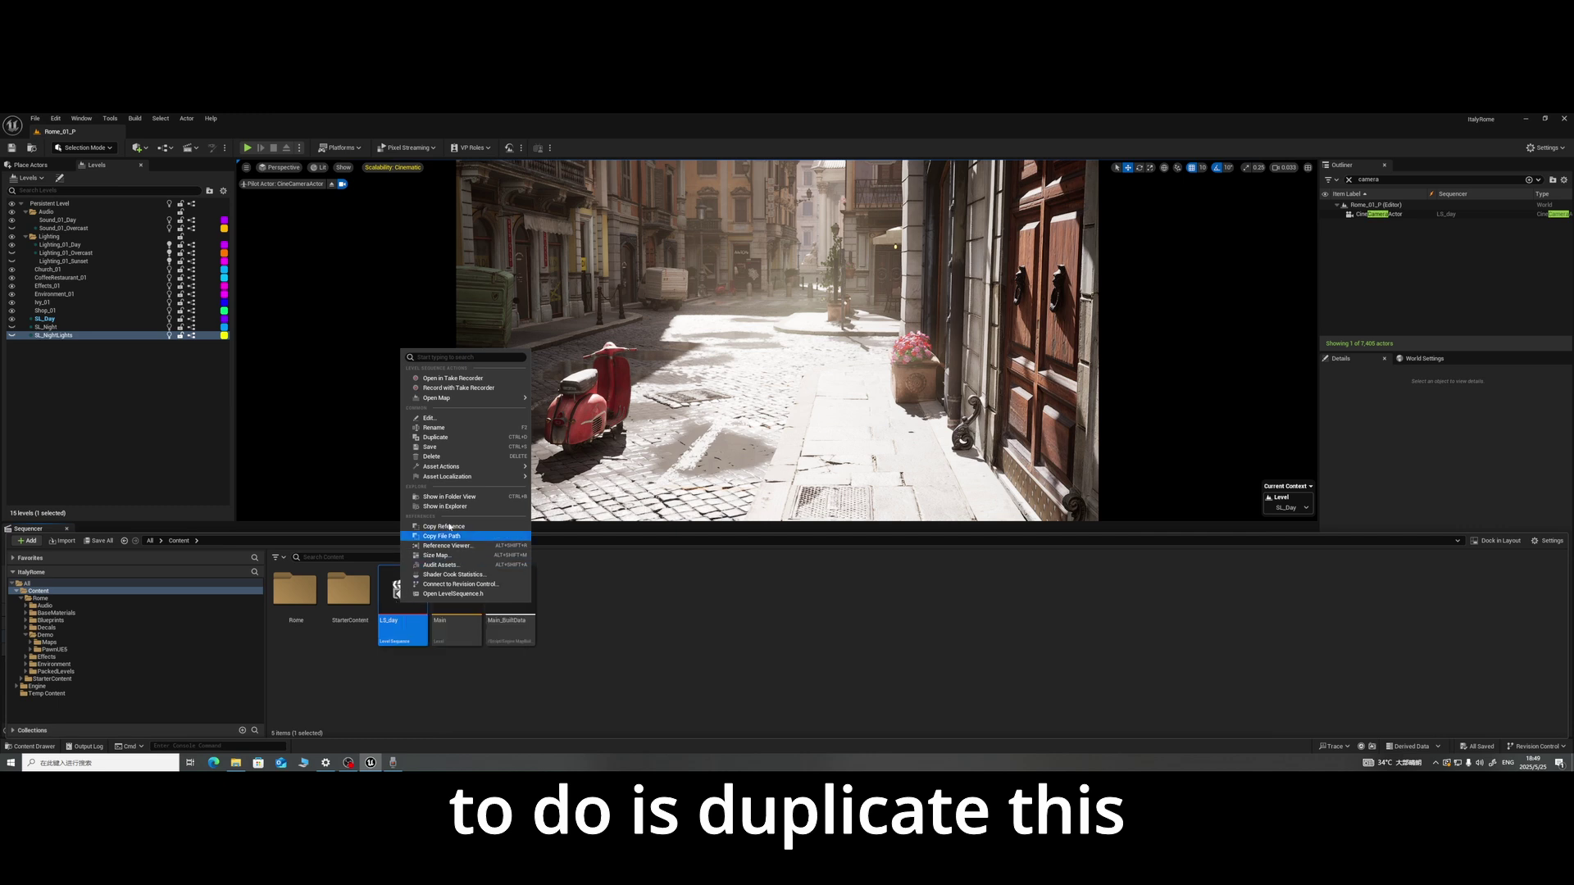
click(451, 437)
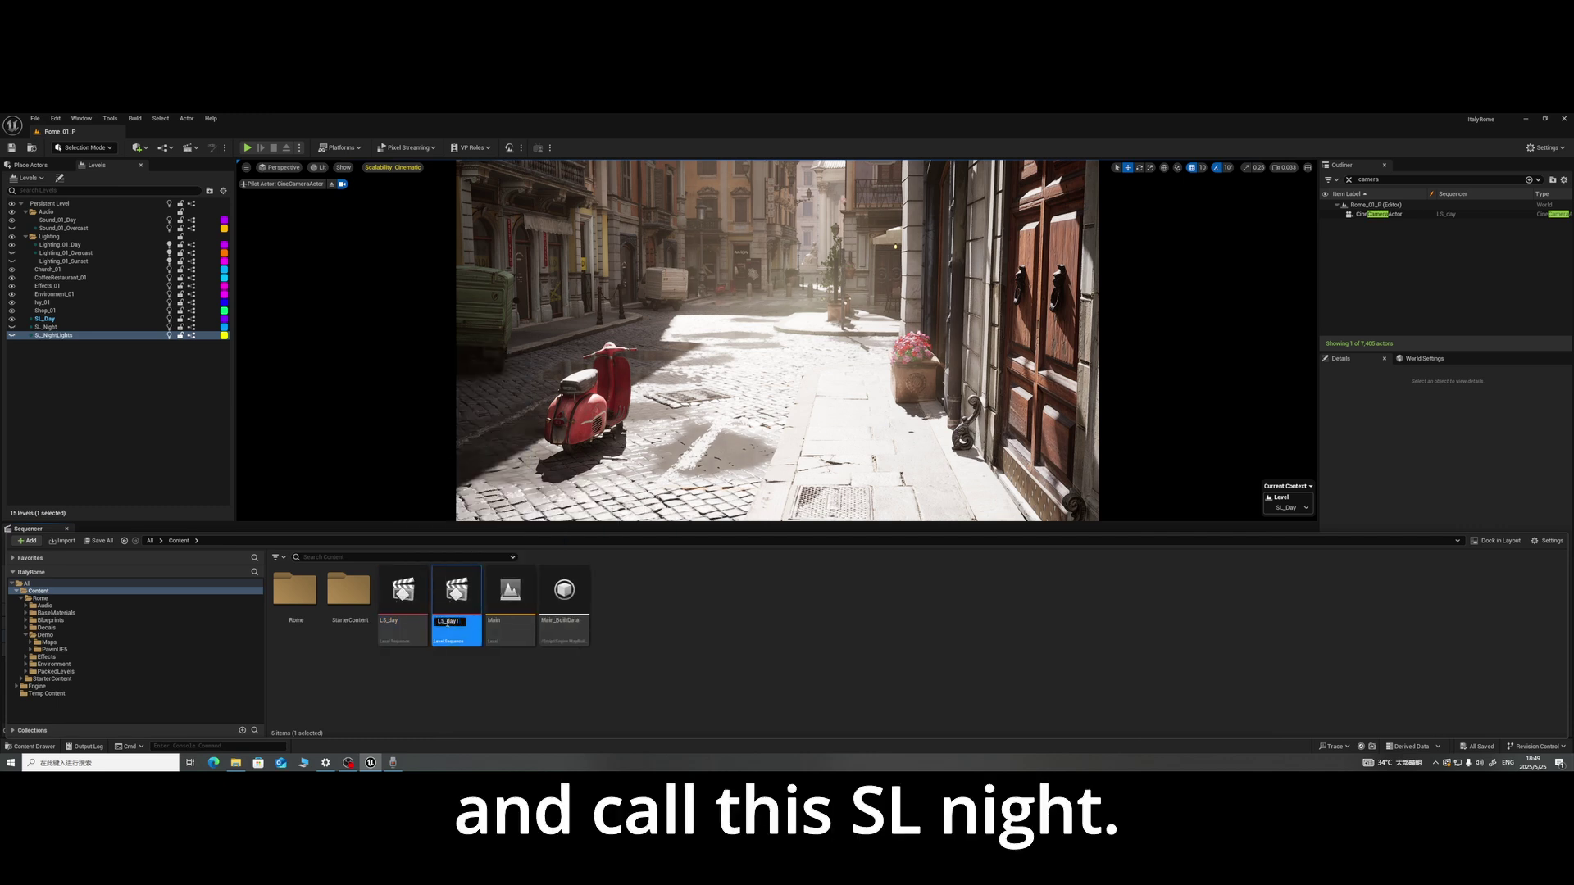
text(LS_Night)
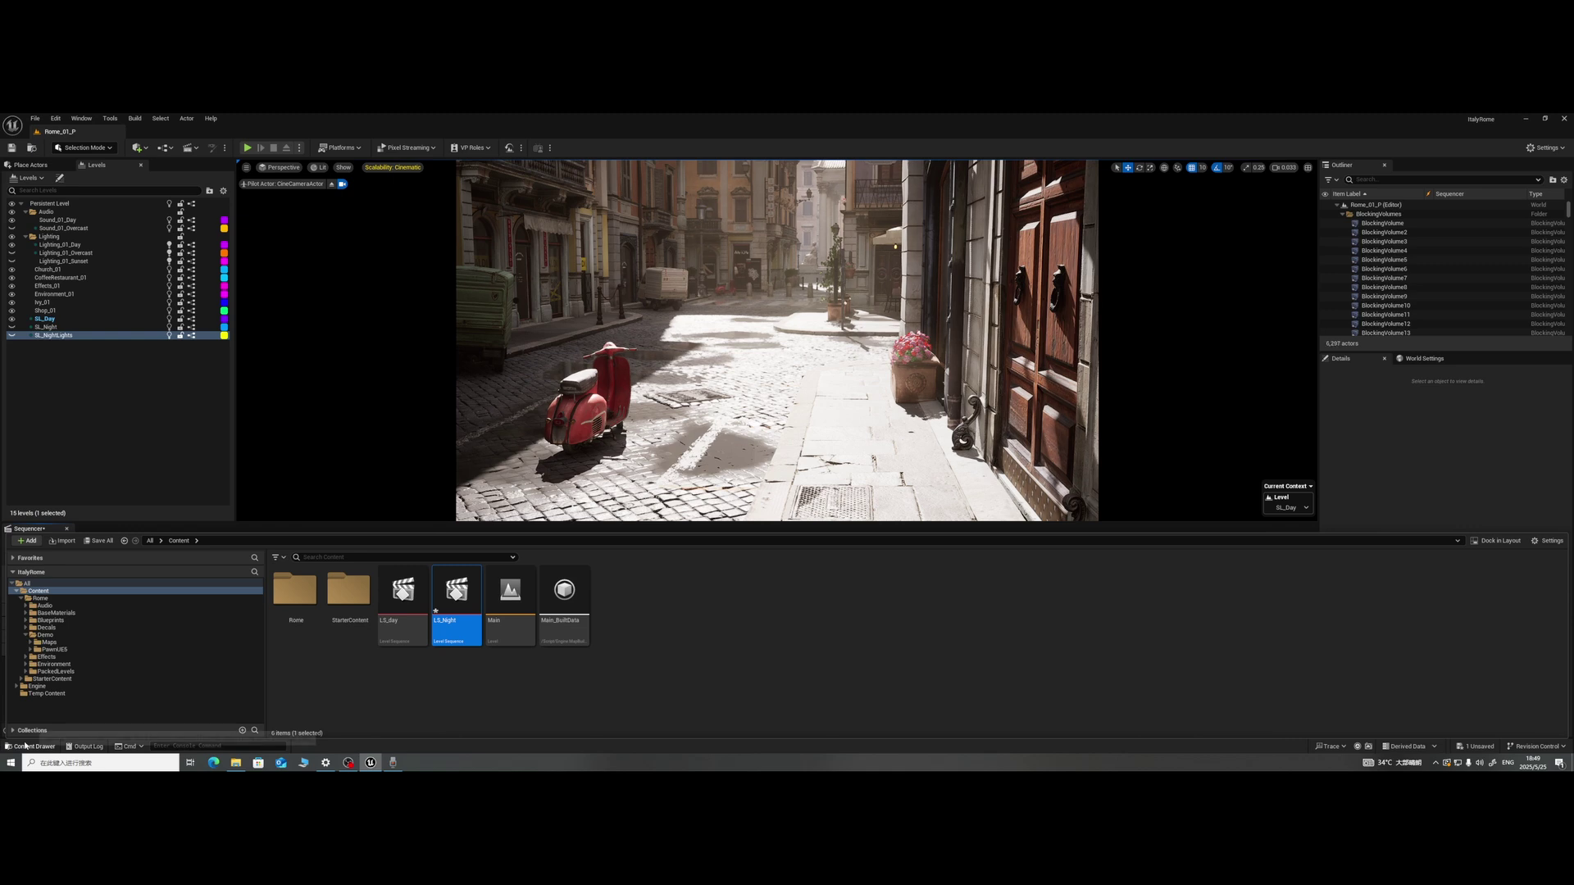
Step: Open the LS_Night level sequence from the Content folder
click(40, 746)
click(33, 746)
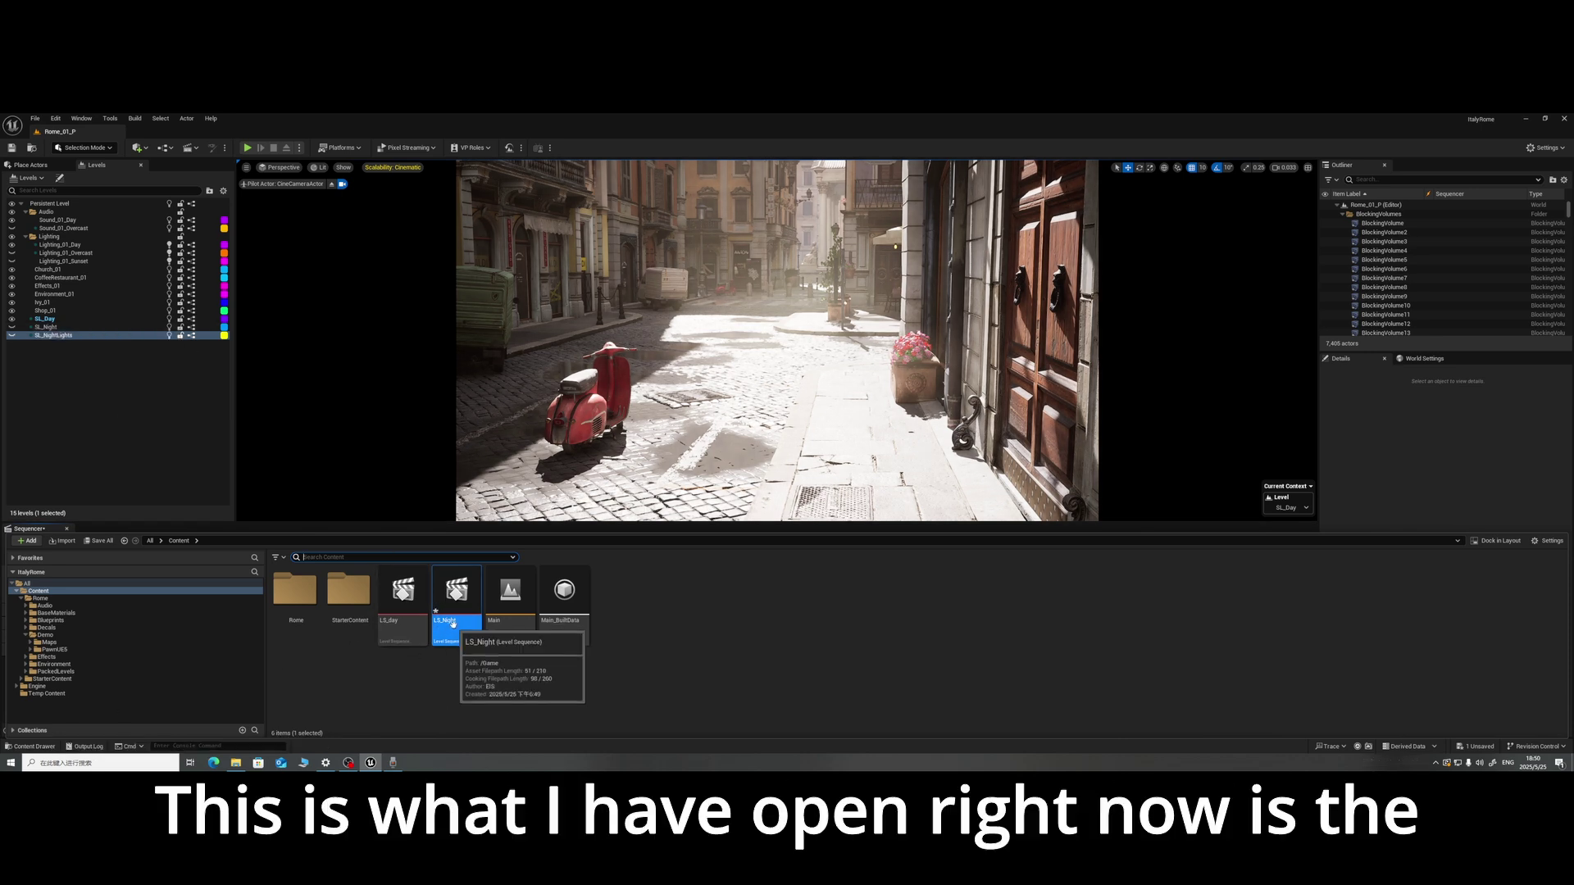
double_click(448, 623)
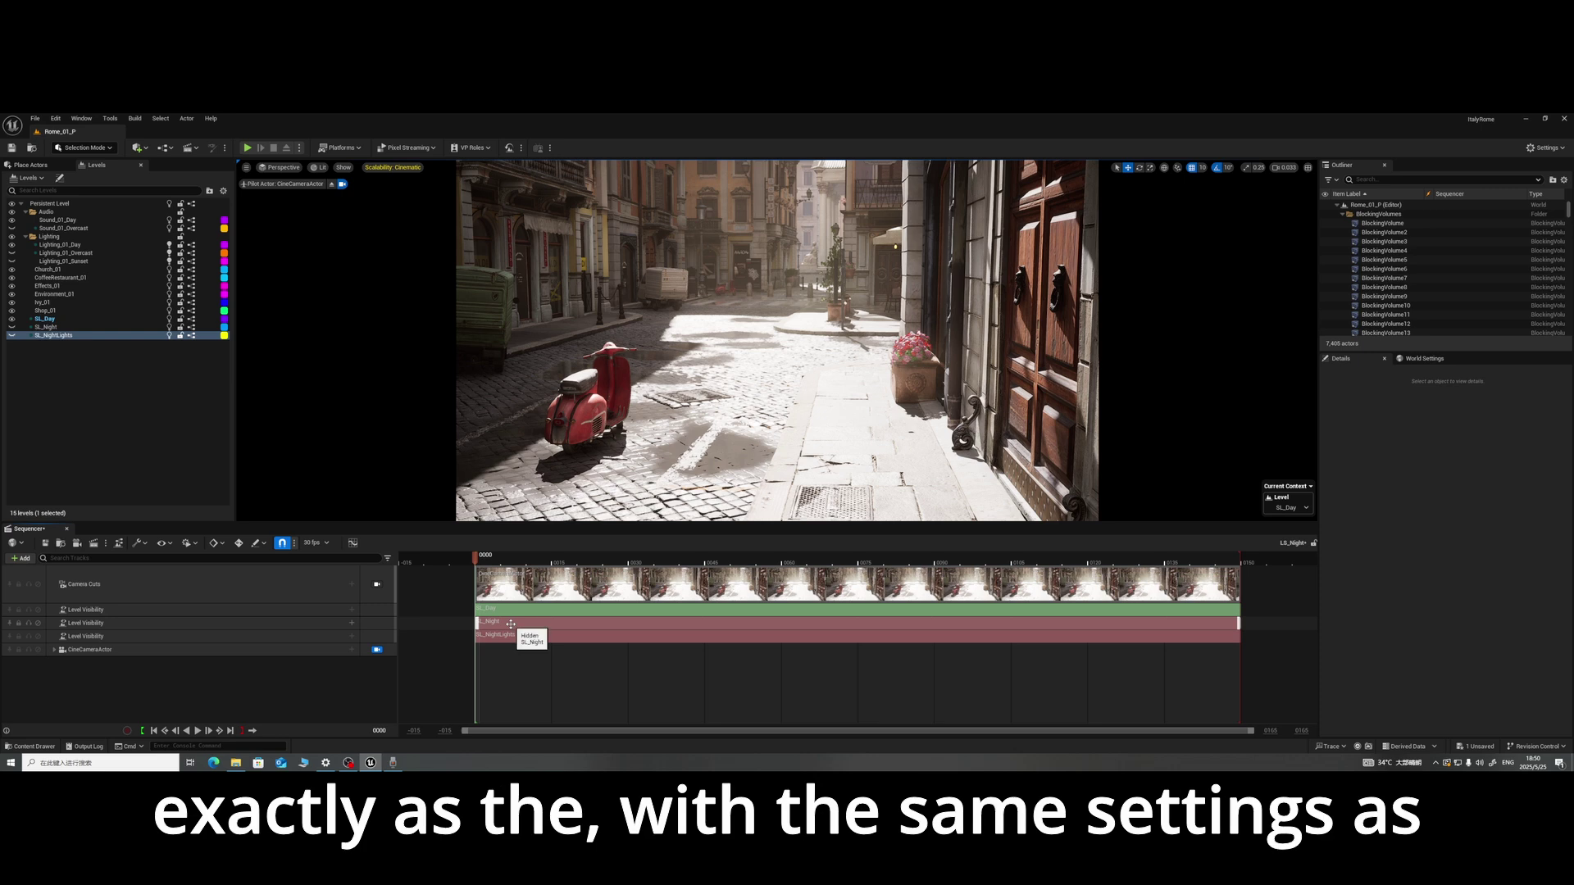
click(51, 748)
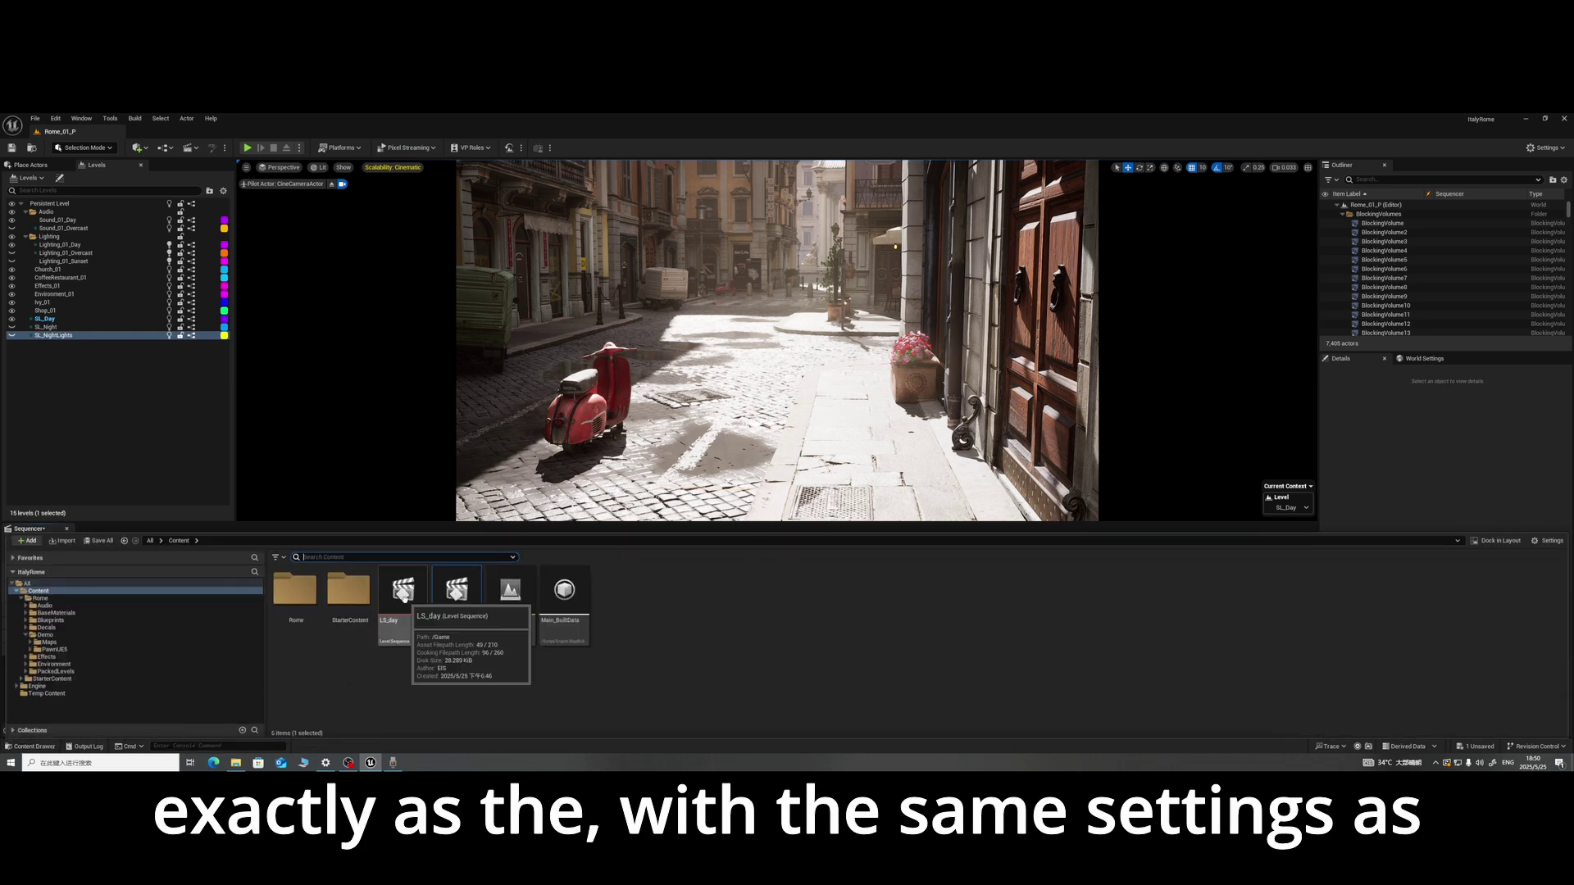
double_click(457, 591)
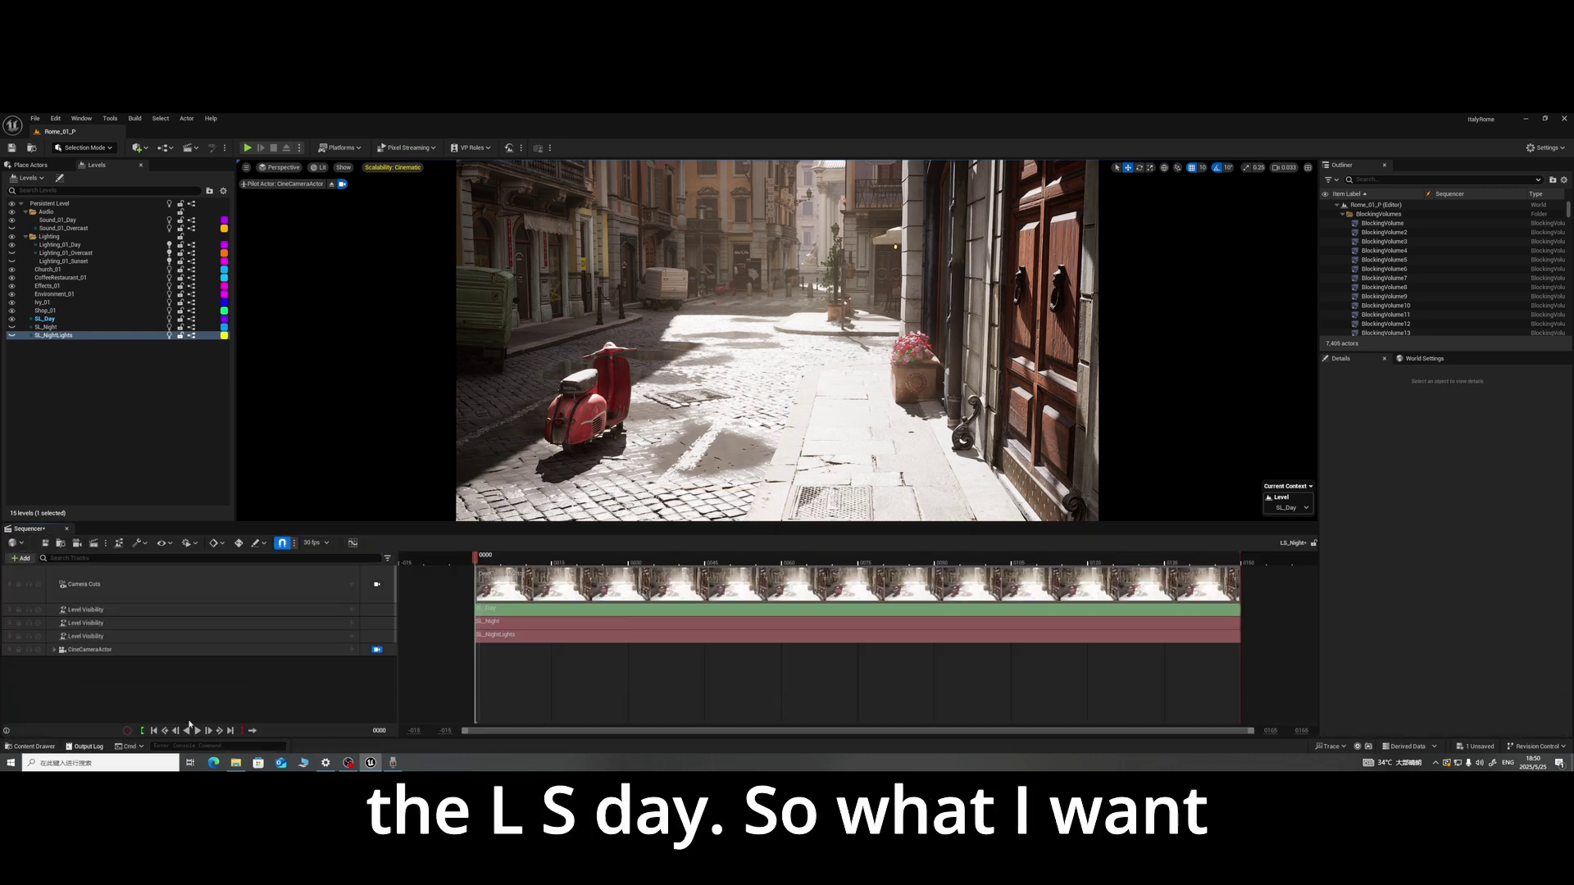
Step: Set the visibility of the SL_Day section in LS_Night to Hidden
right_click(526, 614)
mouse_move(596, 482)
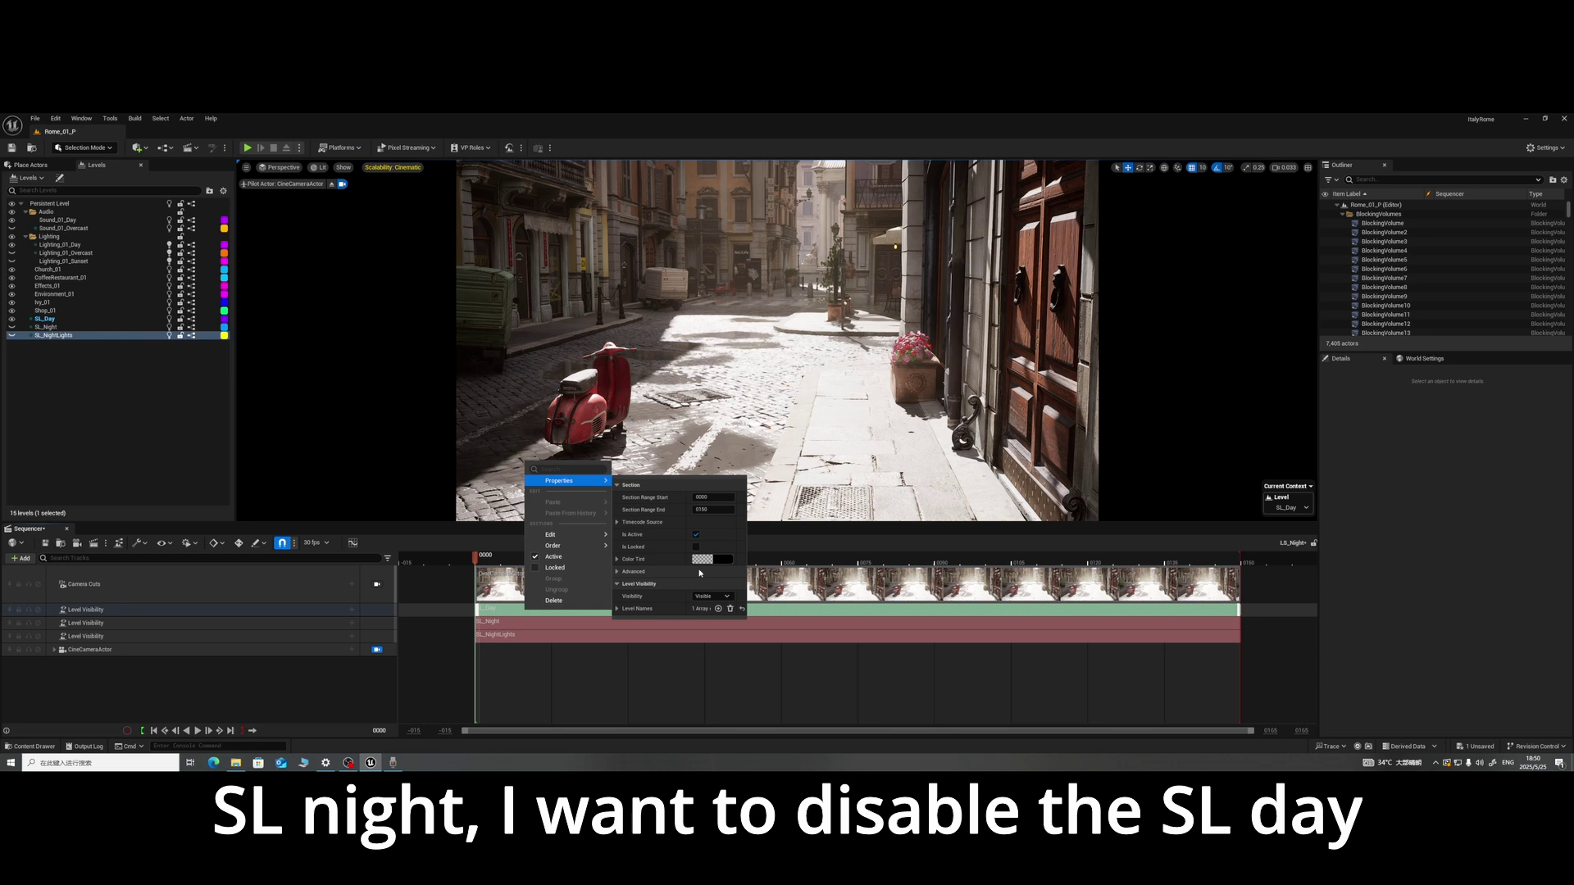
click(711, 596)
click(721, 635)
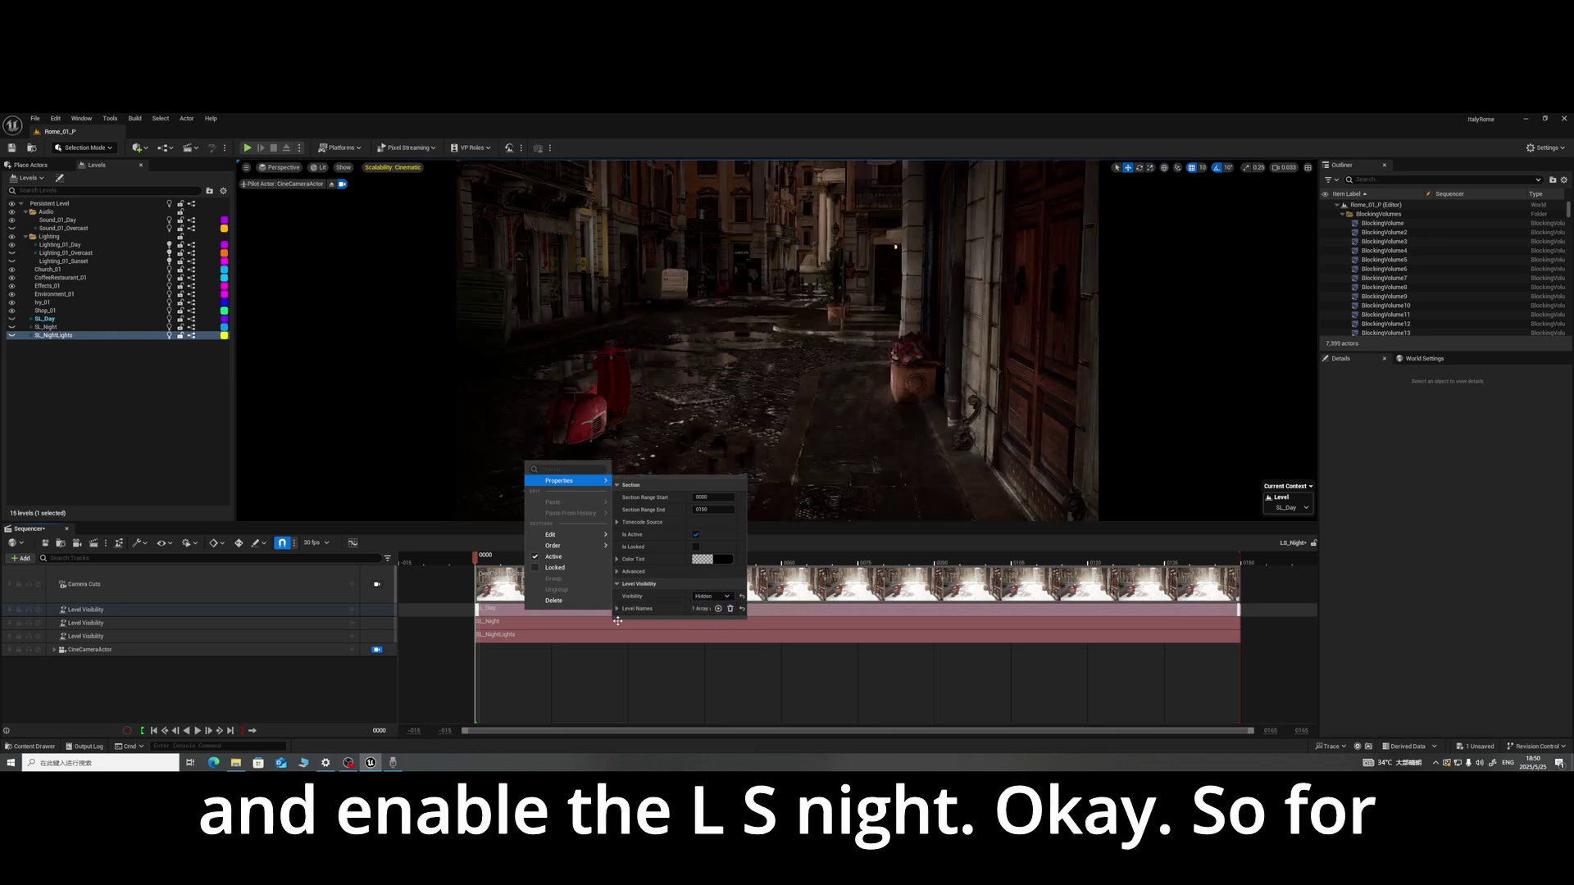
Step: Set the visibility of the SL_Night section in LS_Night to Visible
click(563, 626)
right_click(563, 627)
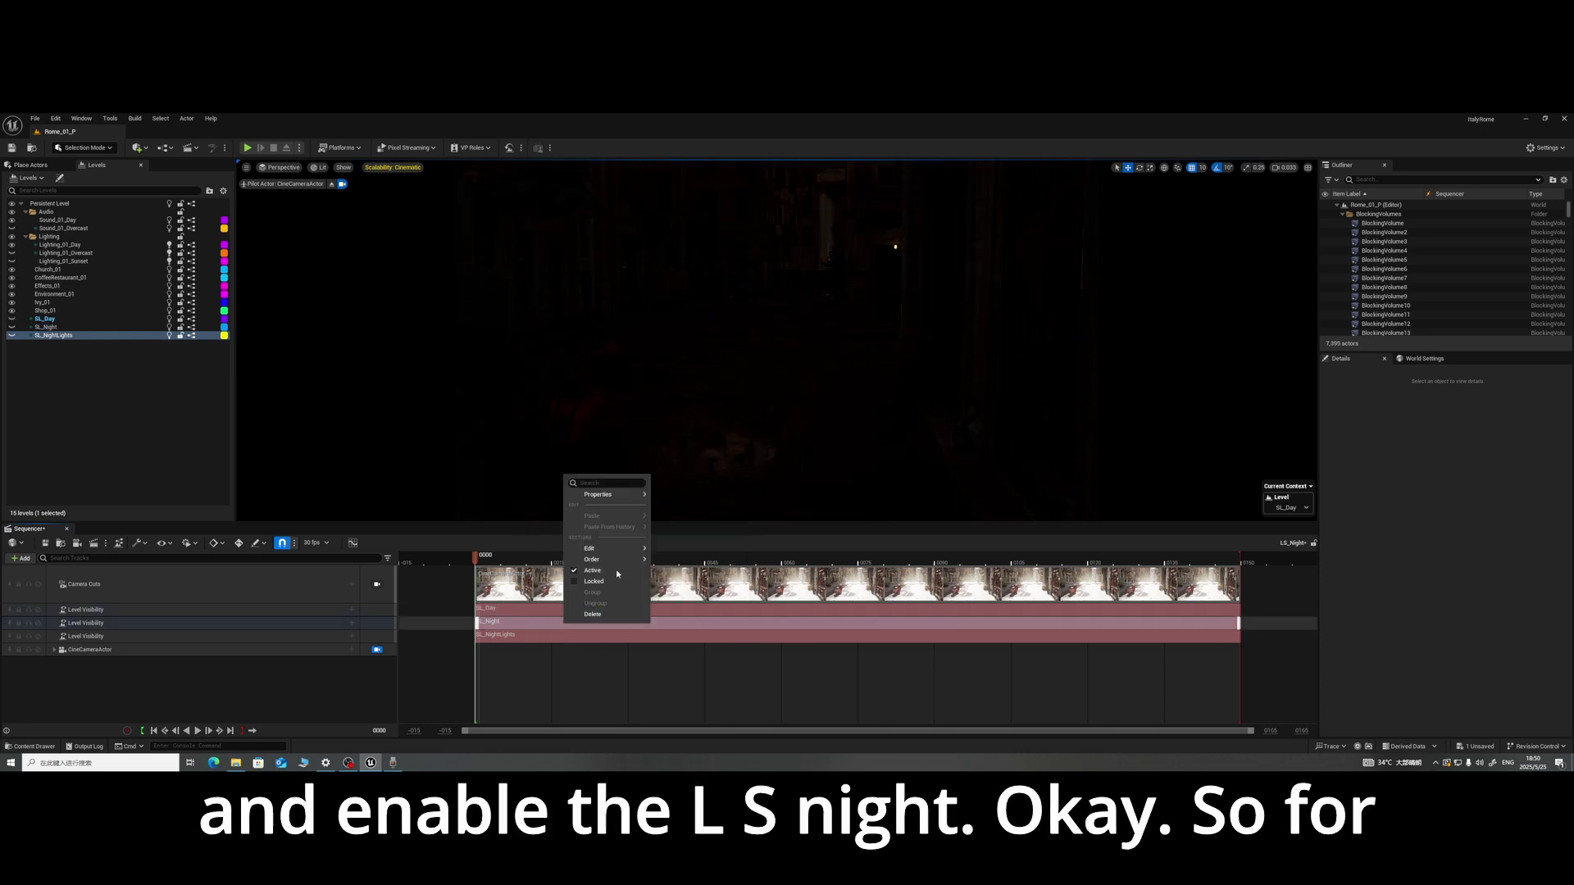
mouse_move(623, 499)
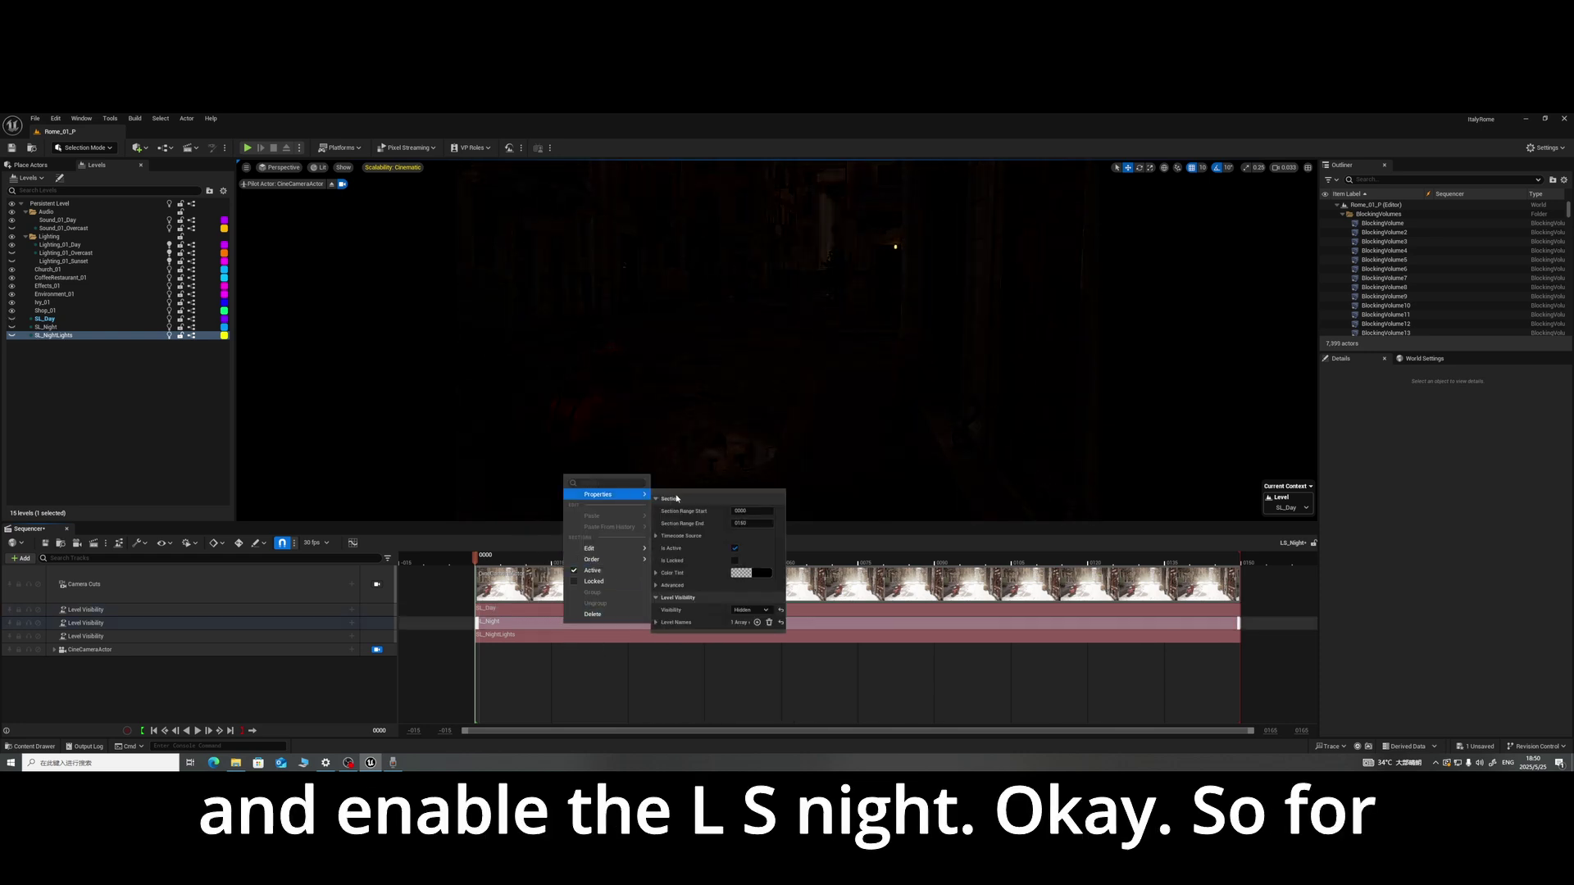
click(750, 610)
click(744, 619)
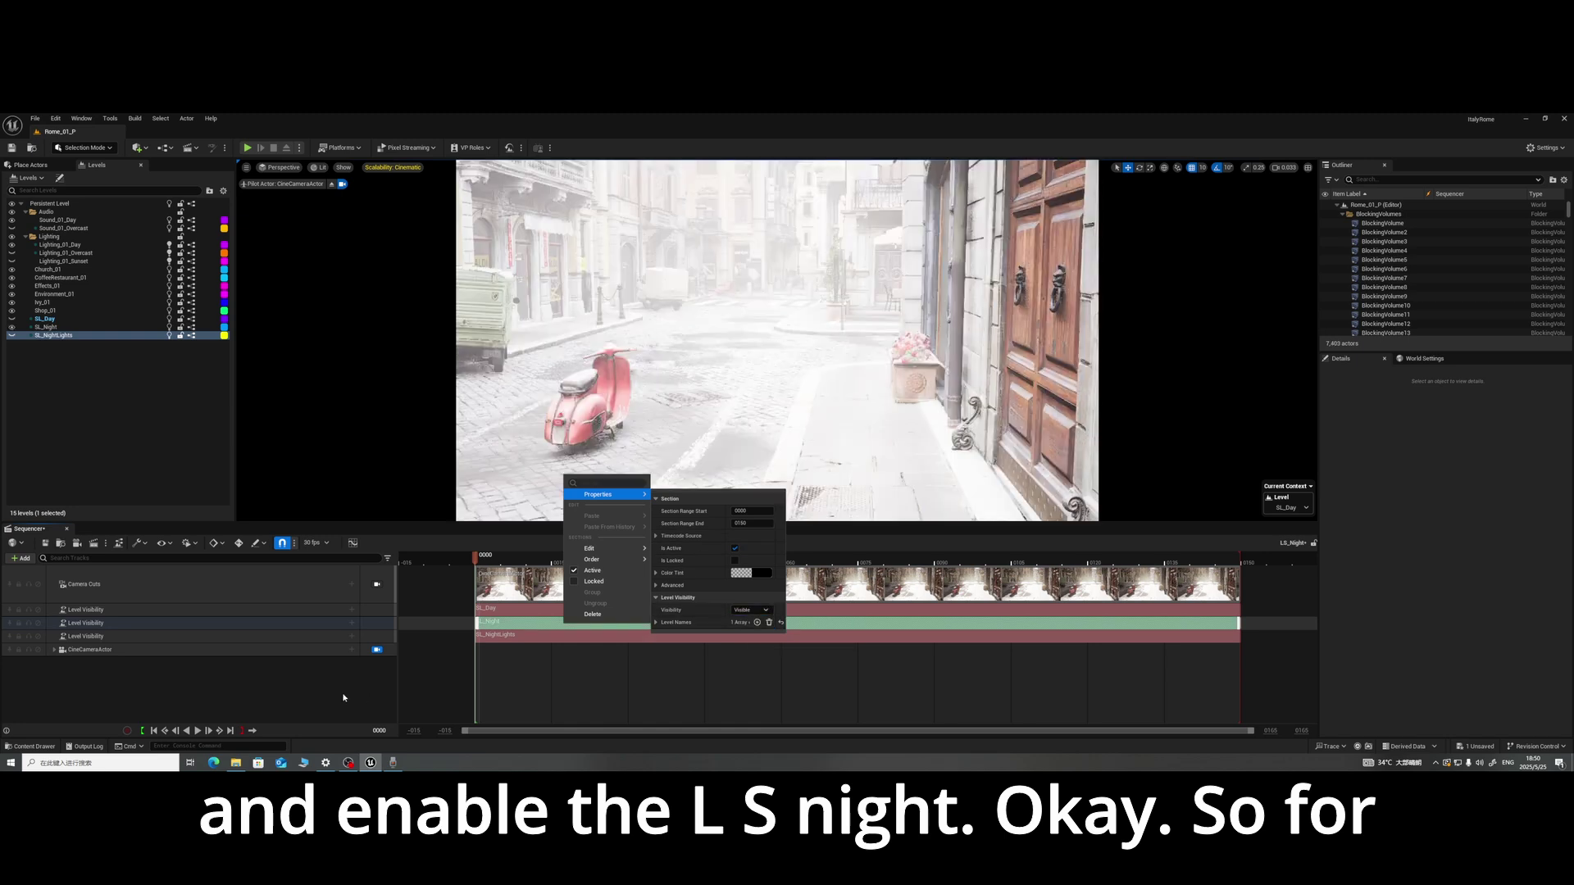
click(343, 698)
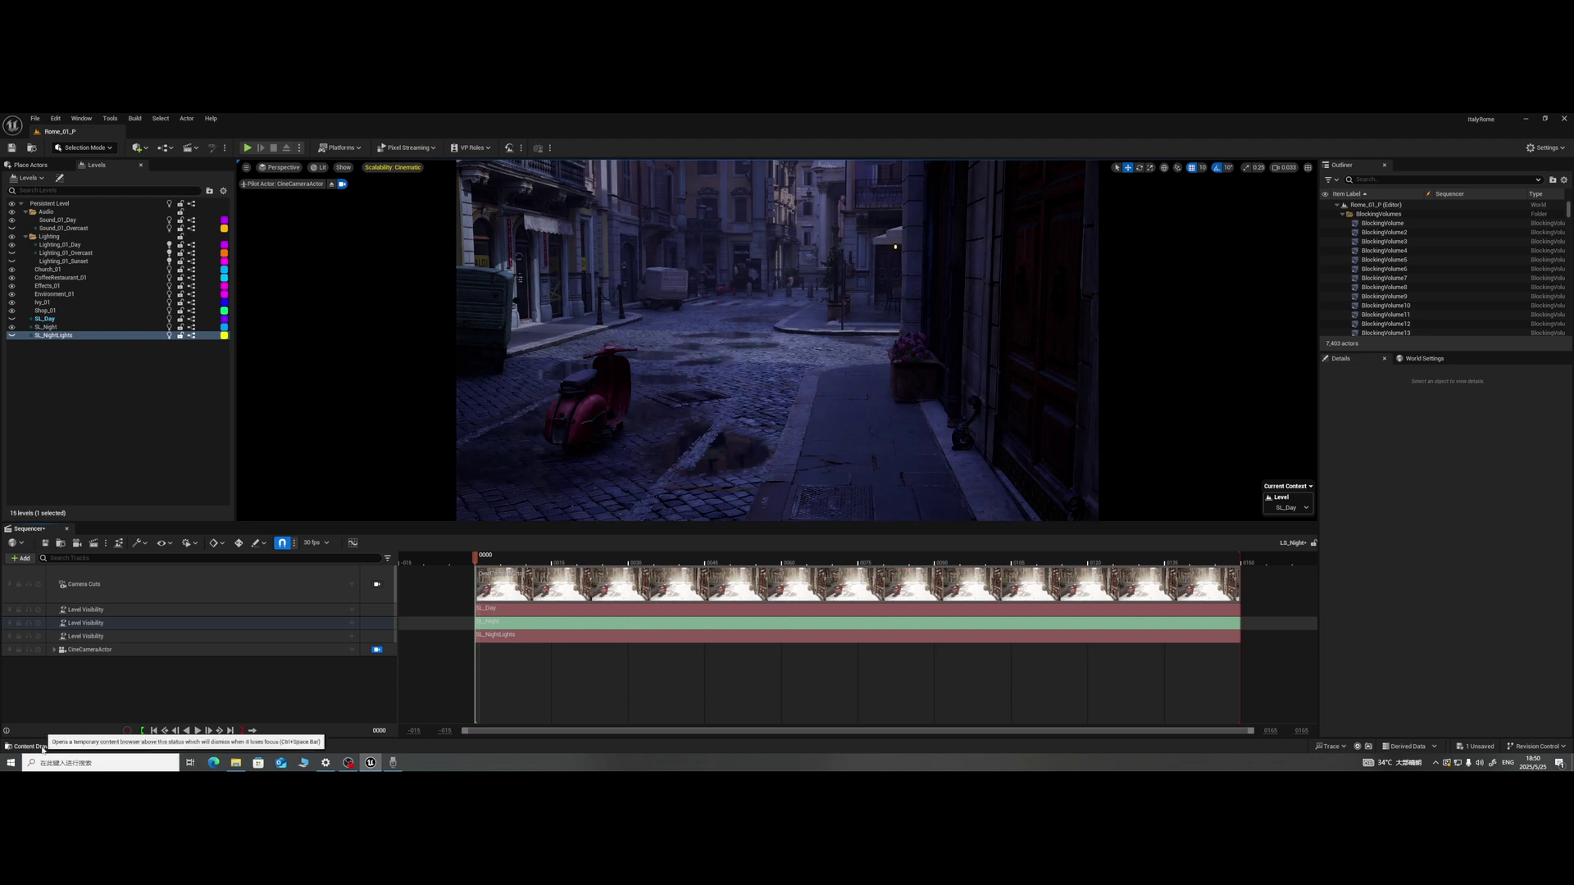
Step: Save all unsaved content, including the LS_Night level sequence
click(32, 746)
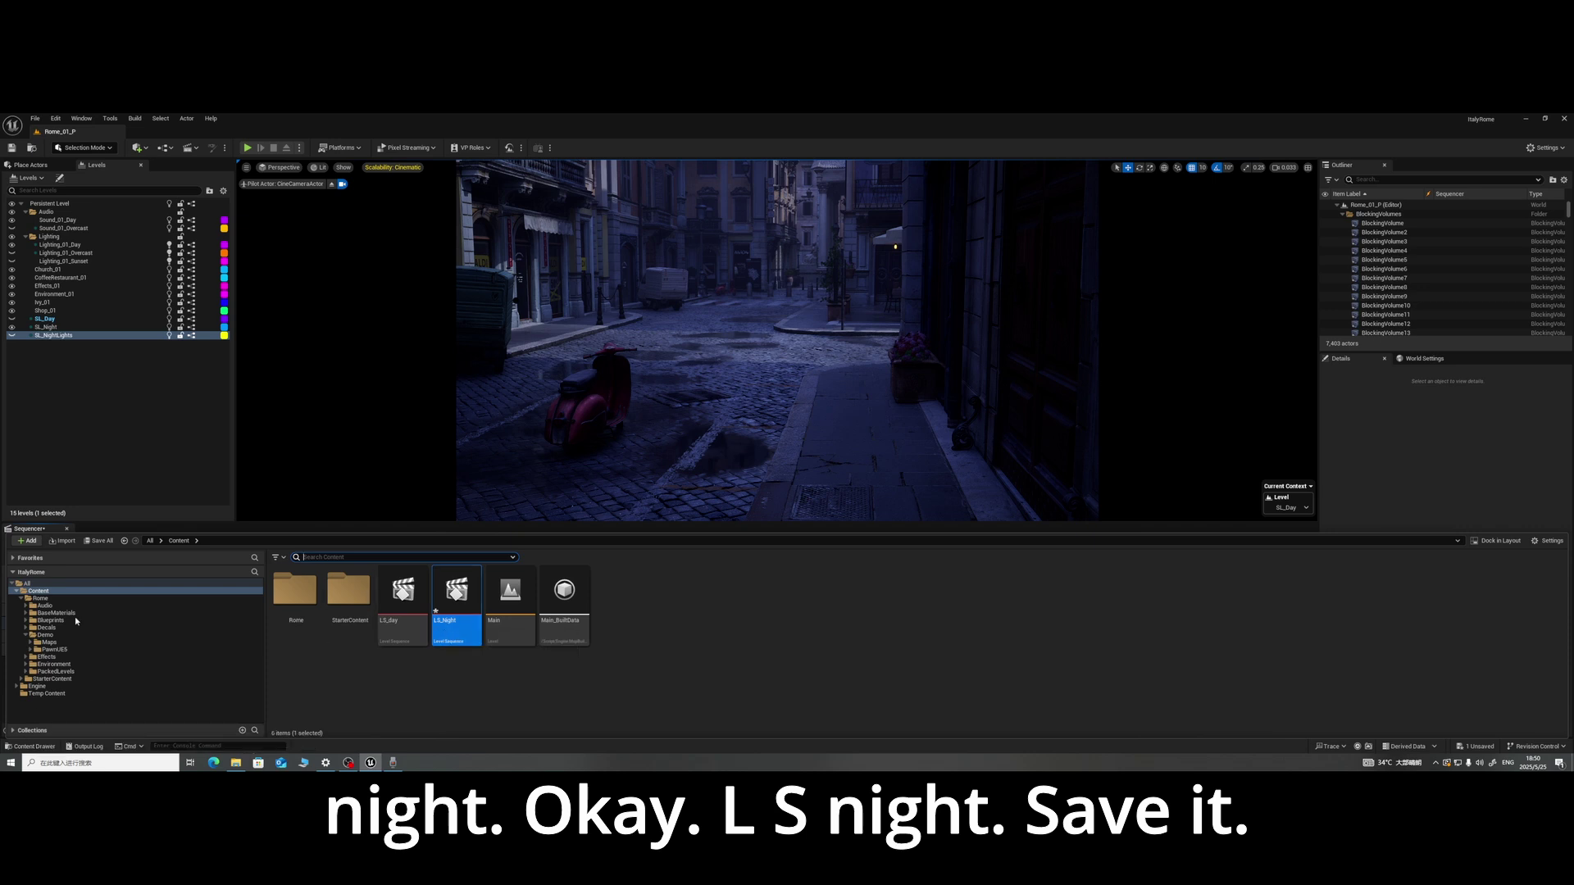
click(98, 542)
click(852, 541)
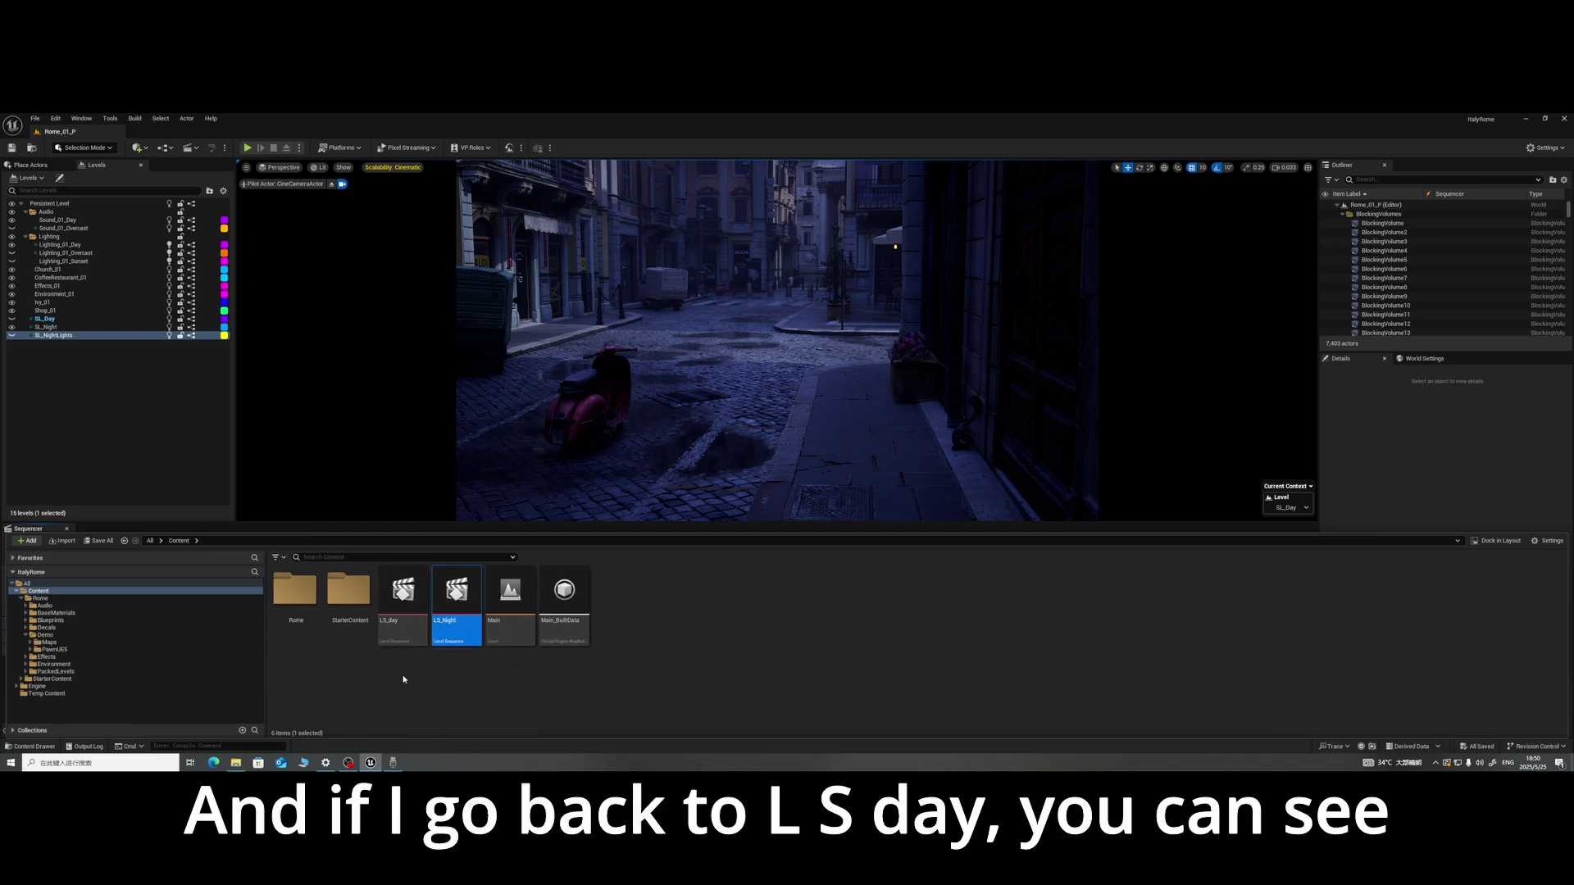
Step: Open LS_day and LS_Night in turn to compare their level visibility sections and the scene lighting
double_click(403, 594)
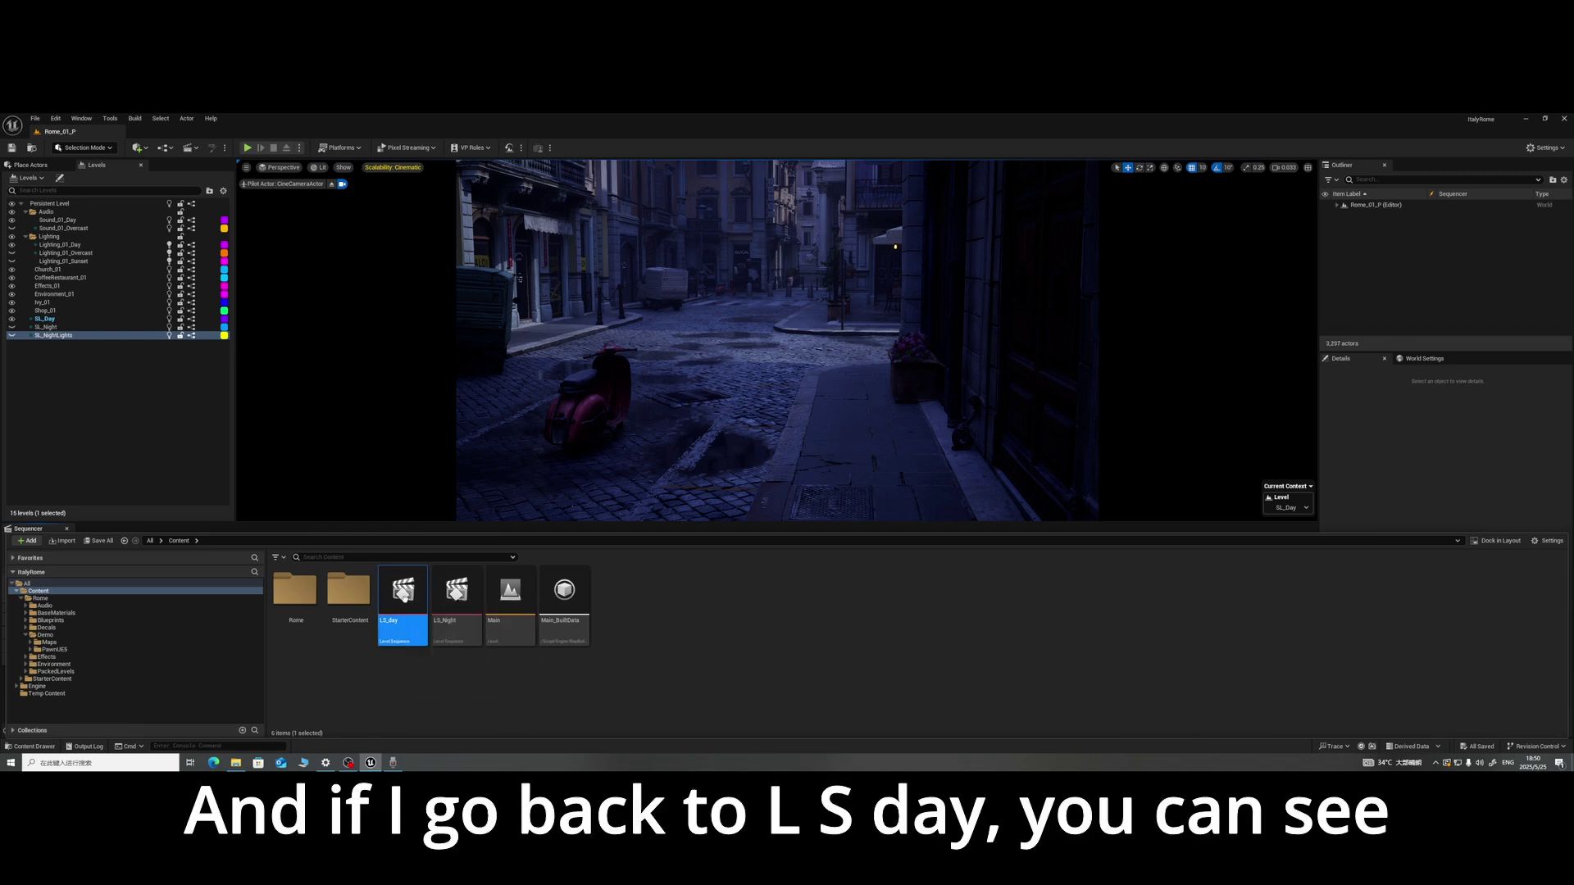
click(34, 746)
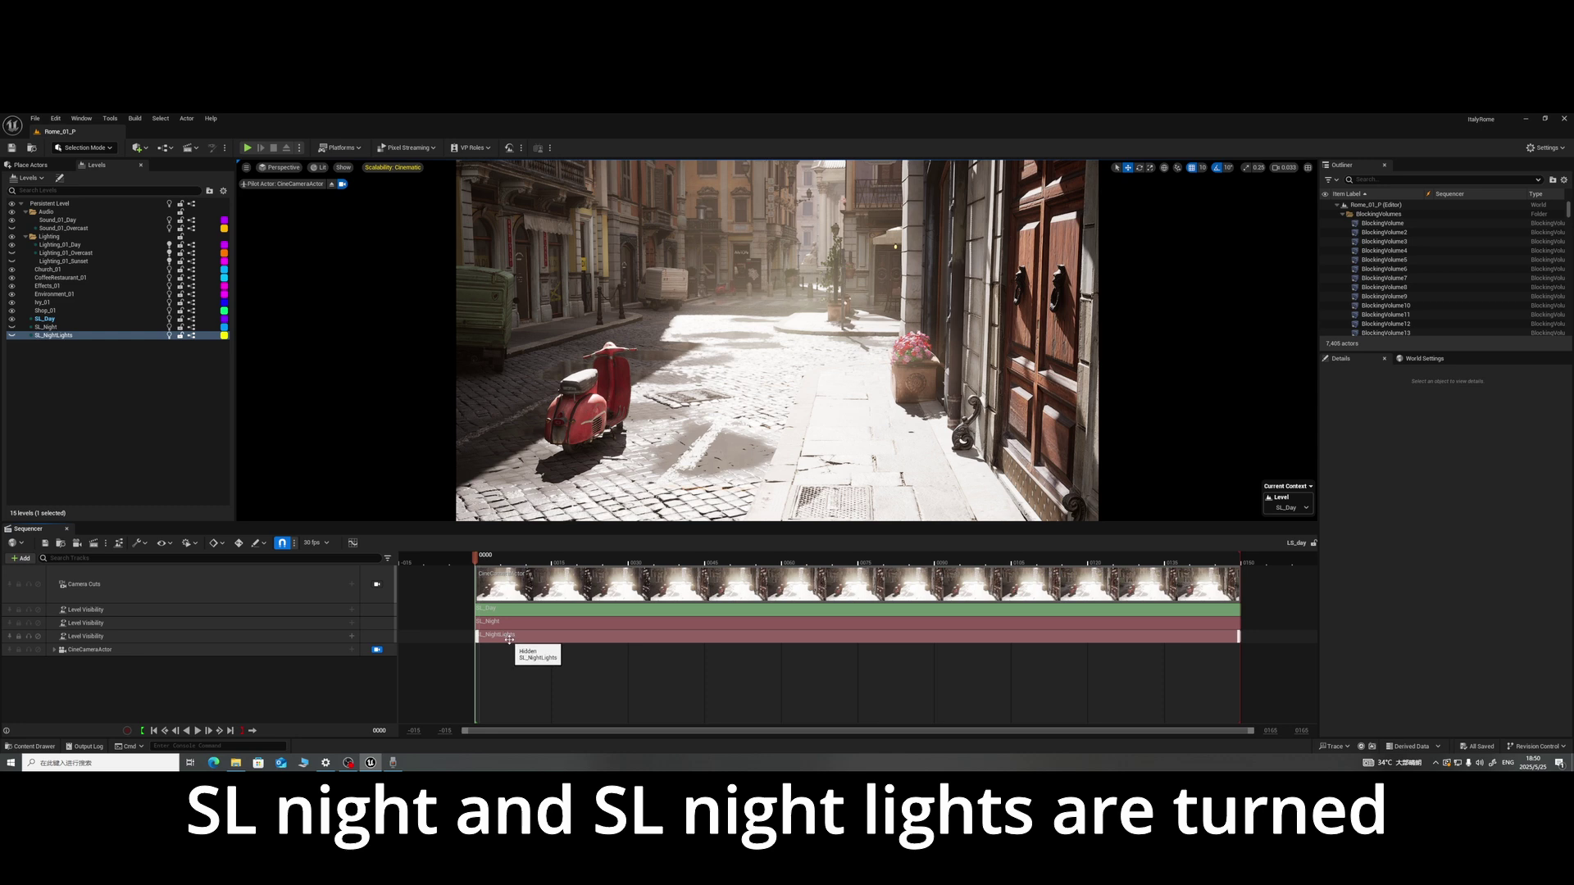
click(35, 746)
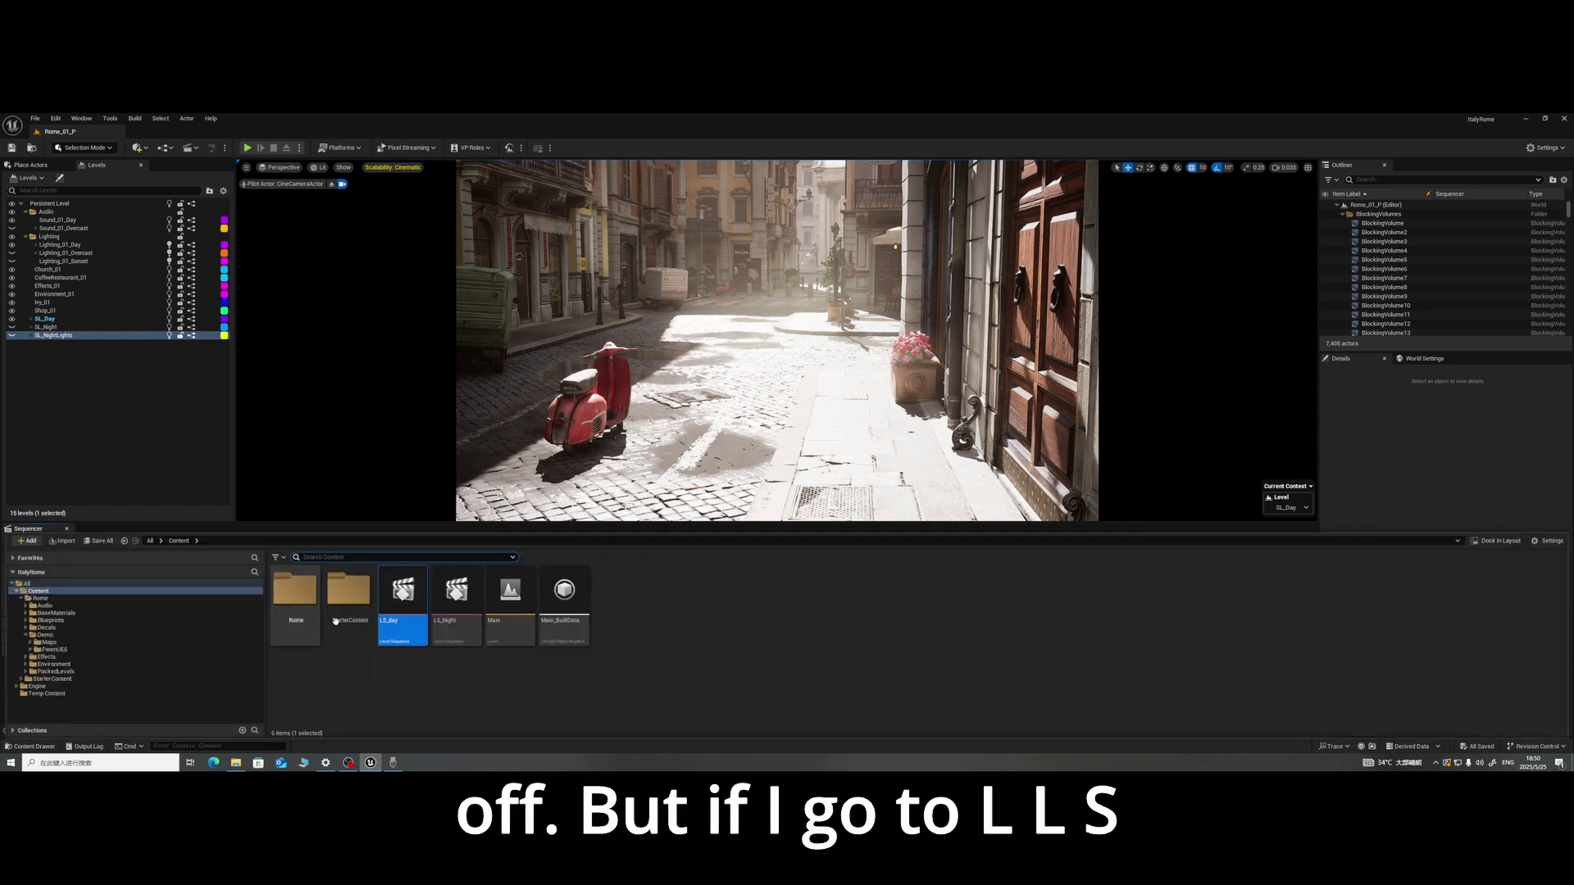
click(457, 591)
double_click(457, 590)
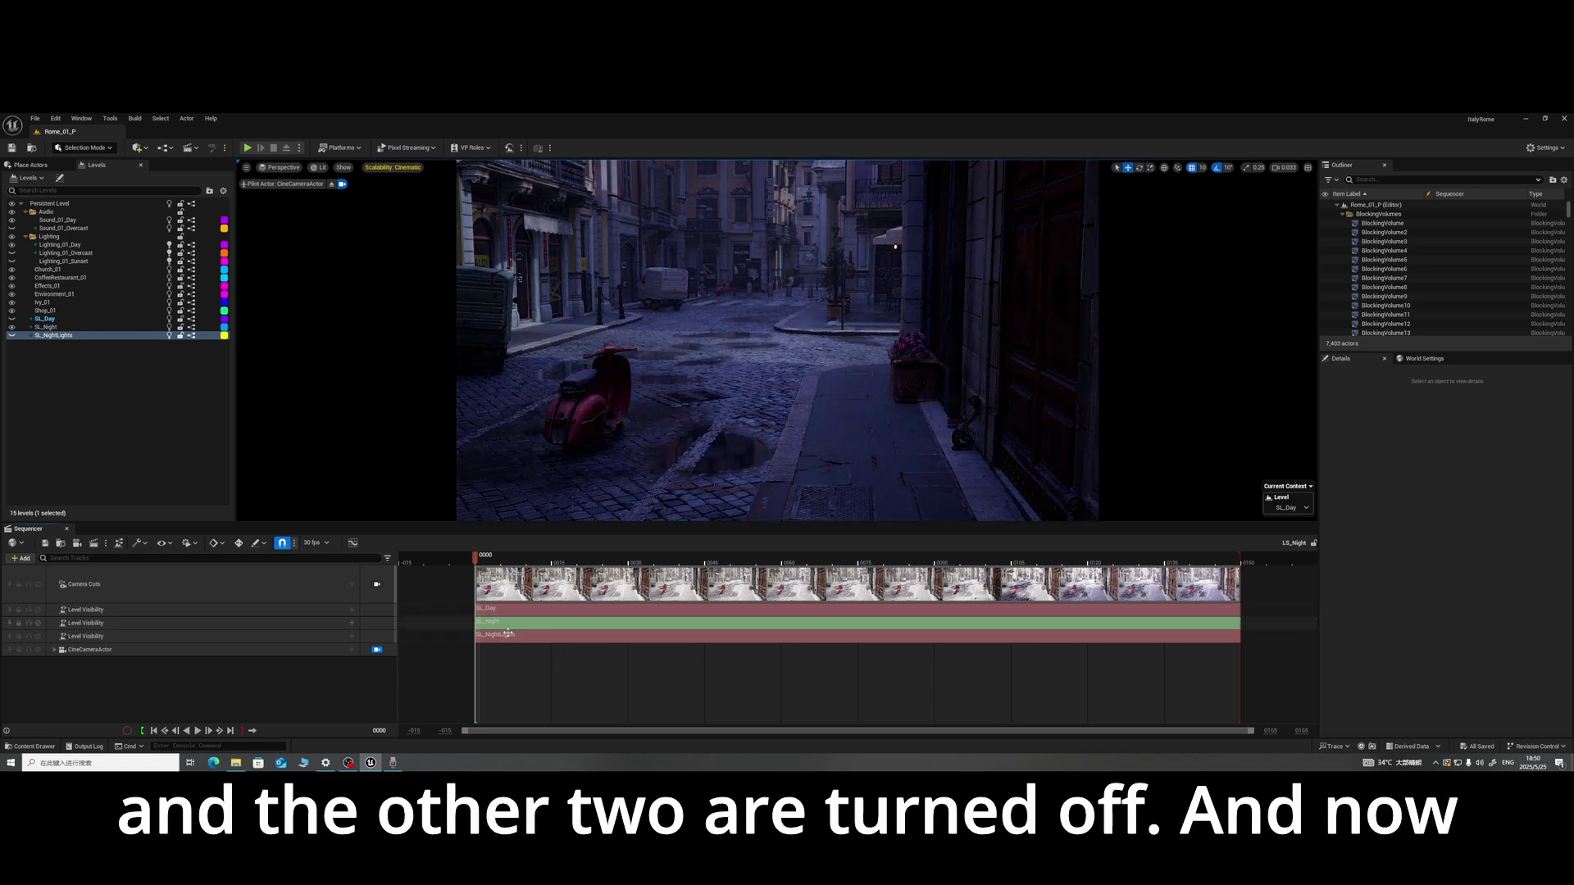
Step: Duplicate the LS_Night level sequence in the Content folder and name the copy LS_NightLights
click(44, 749)
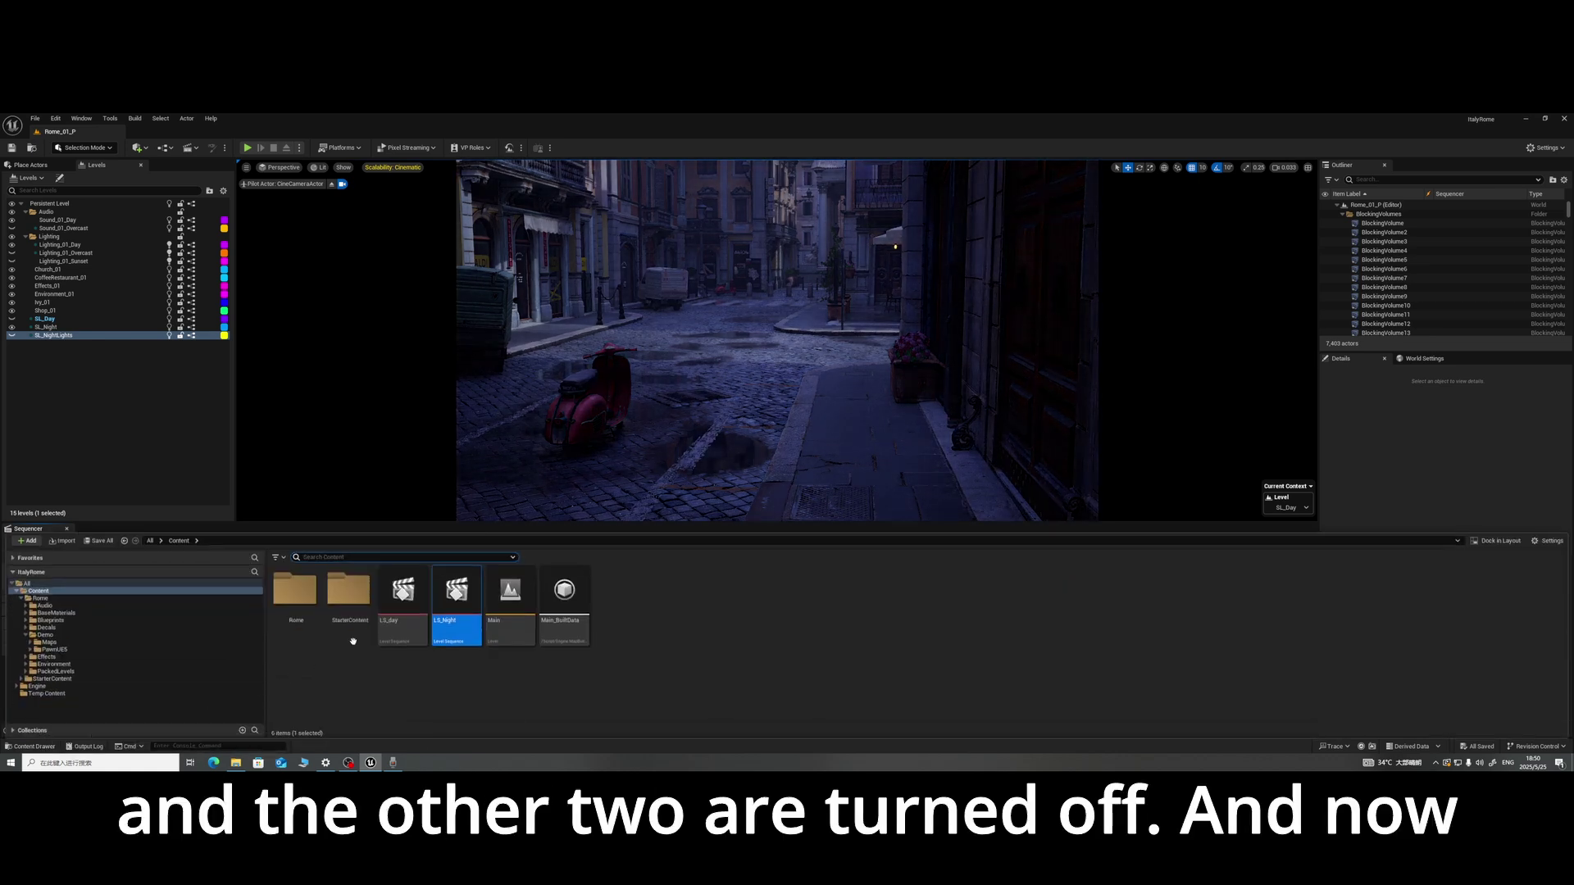
right_click(461, 600)
click(525, 436)
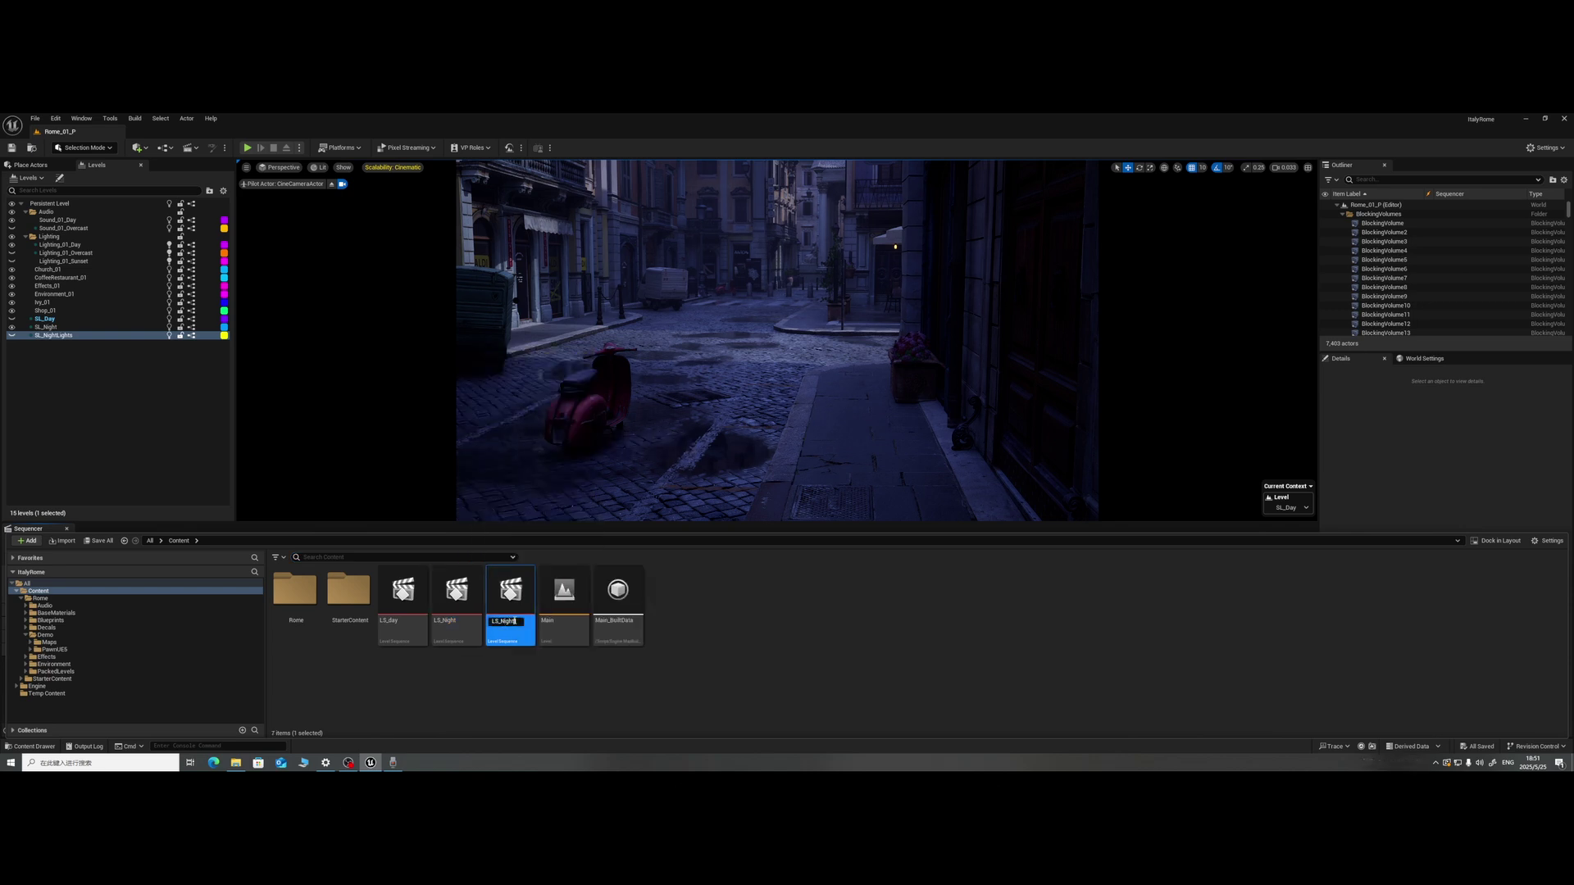
text(Lights)
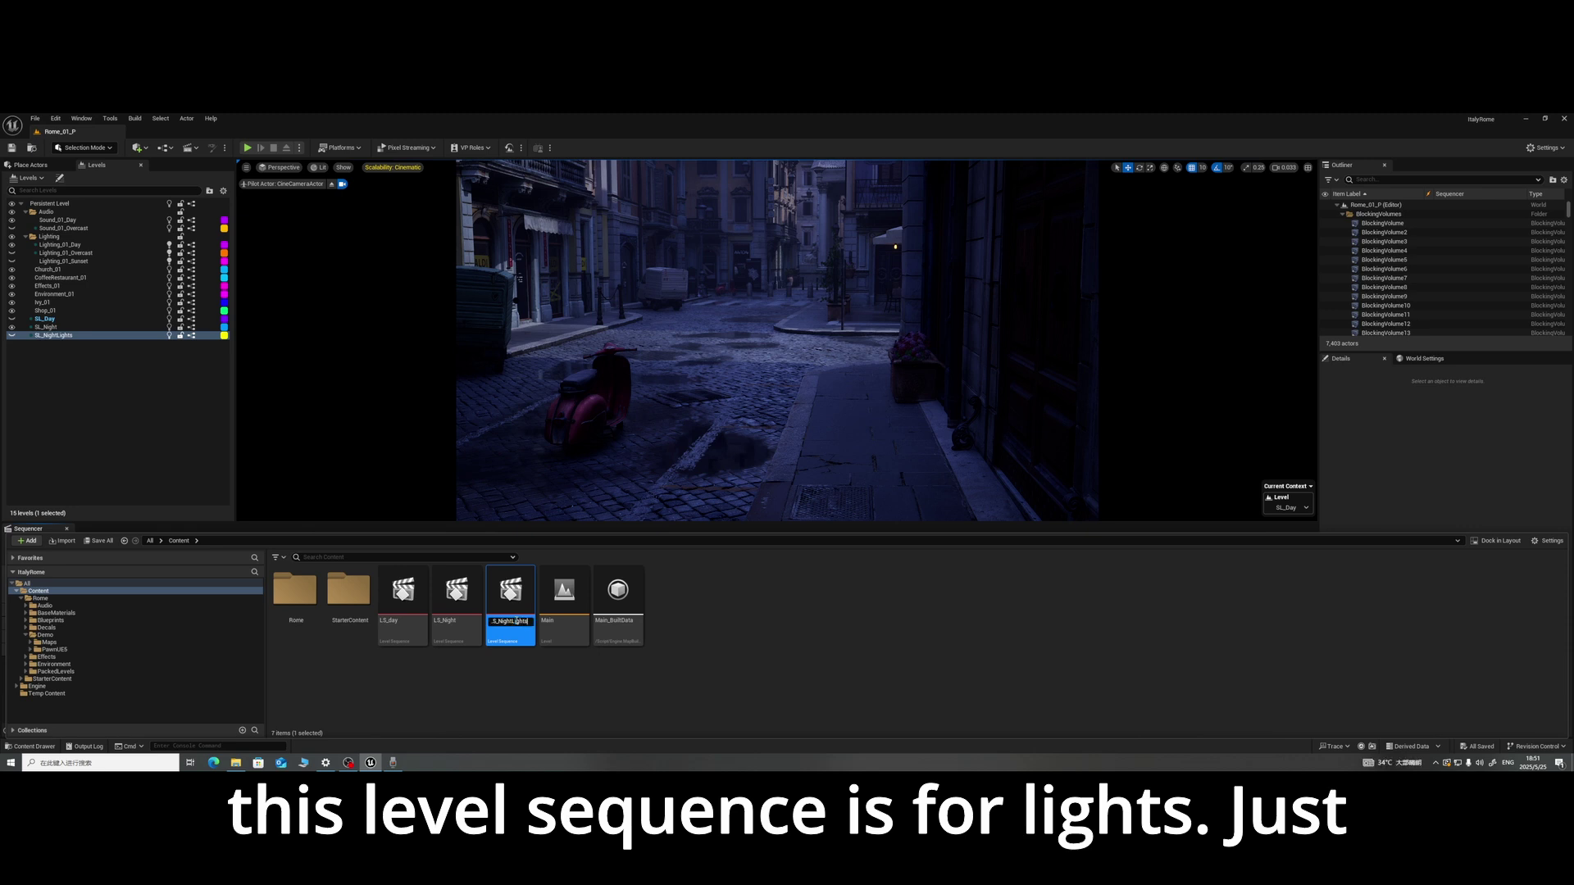
key(Return)
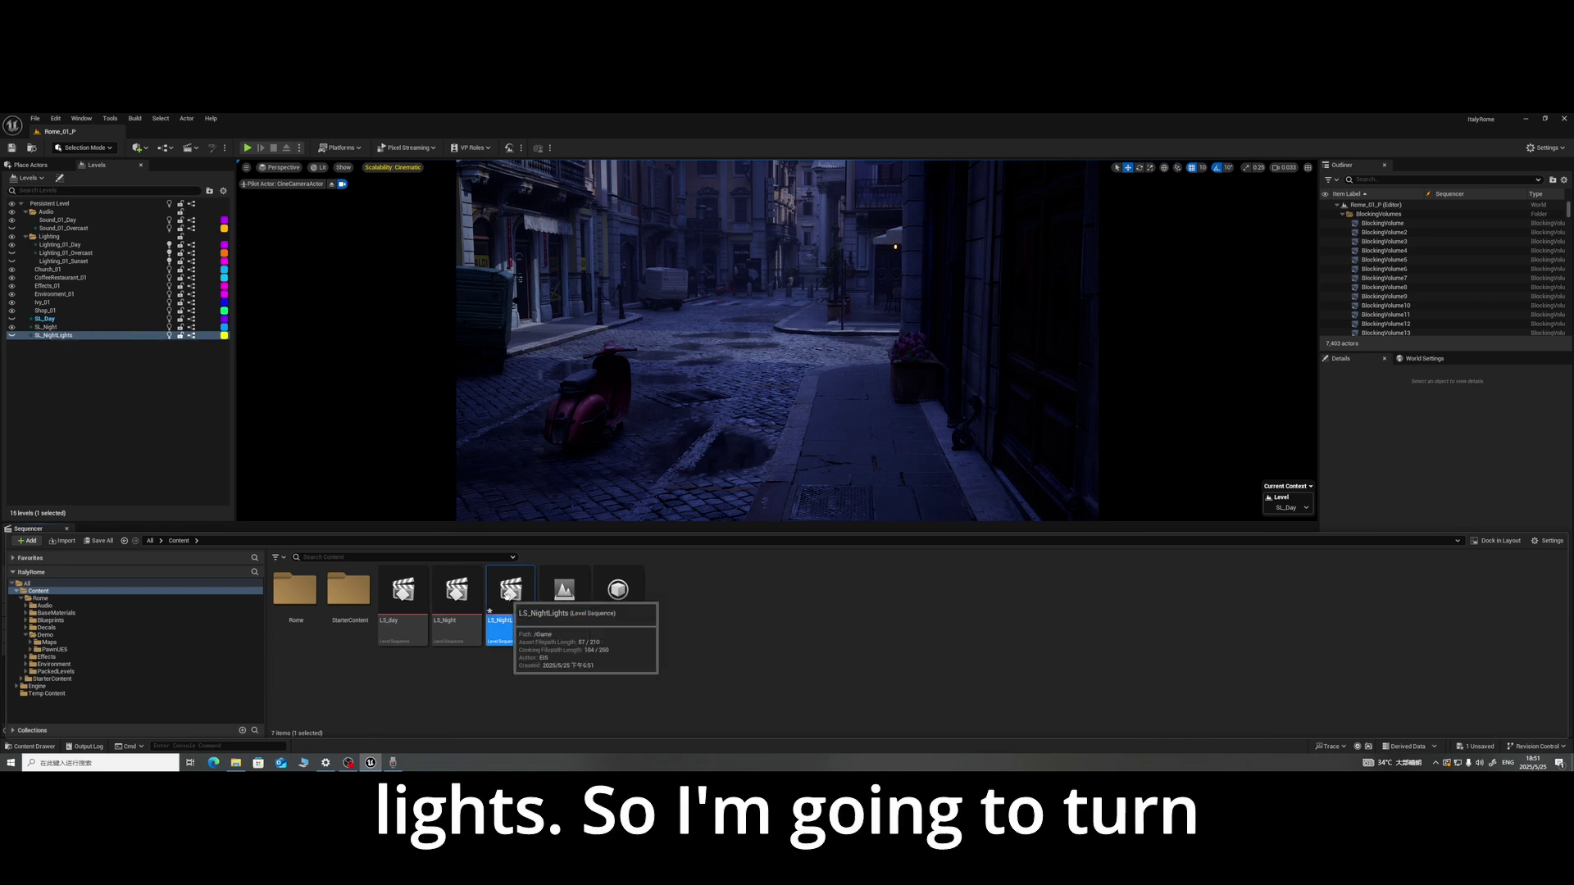
Step: Open the LS_NightLights level sequence and set the visibility of its SL_NightLights section to Visible
double_click(510, 591)
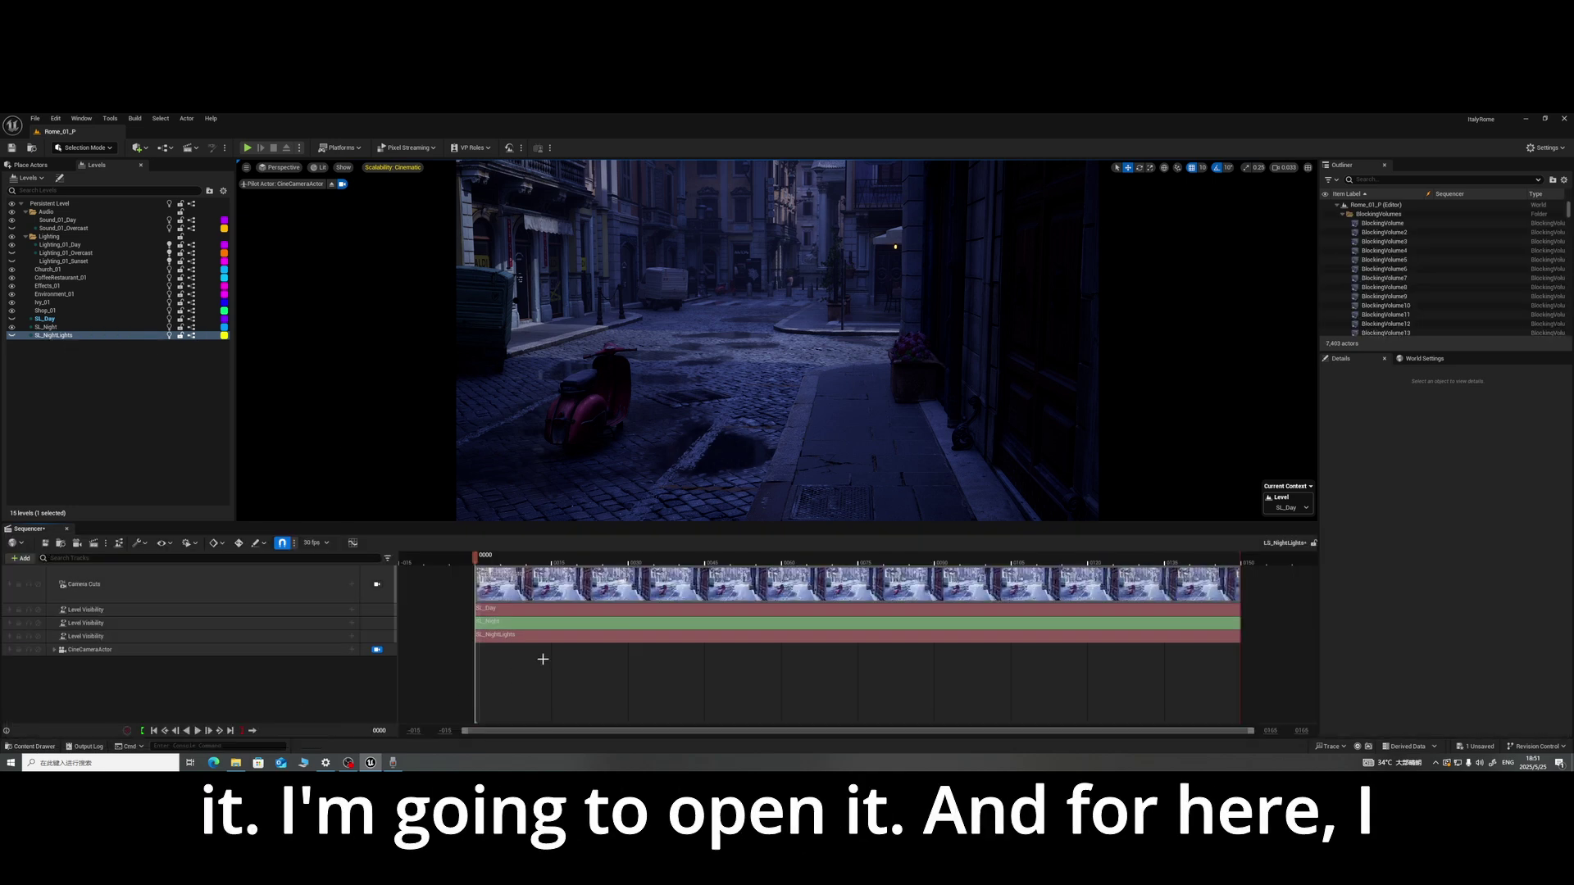
right_click(532, 637)
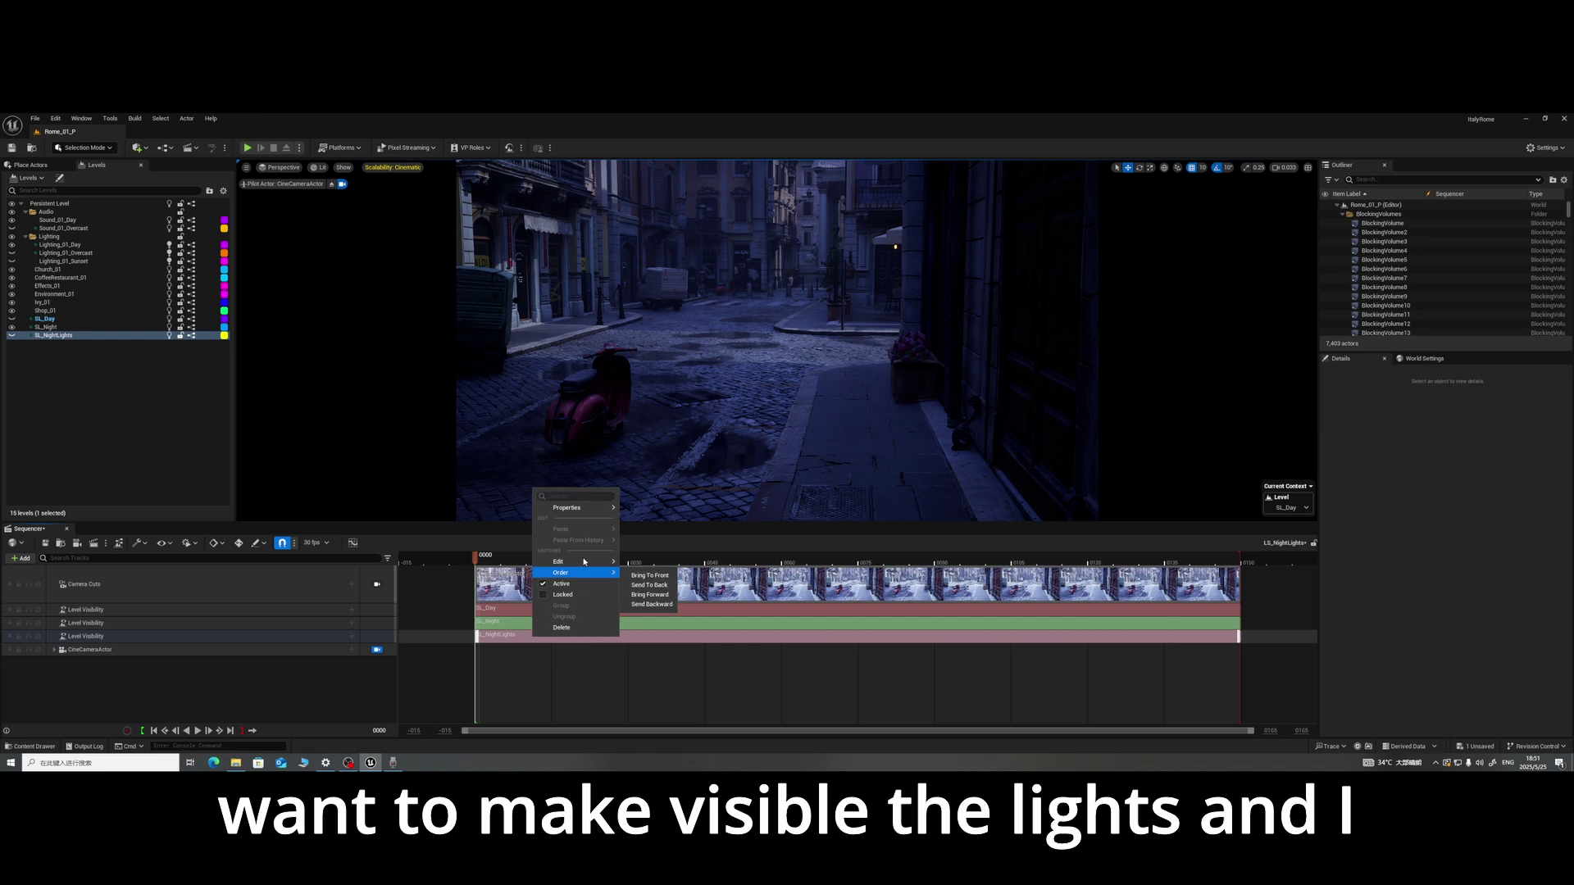
mouse_move(587, 509)
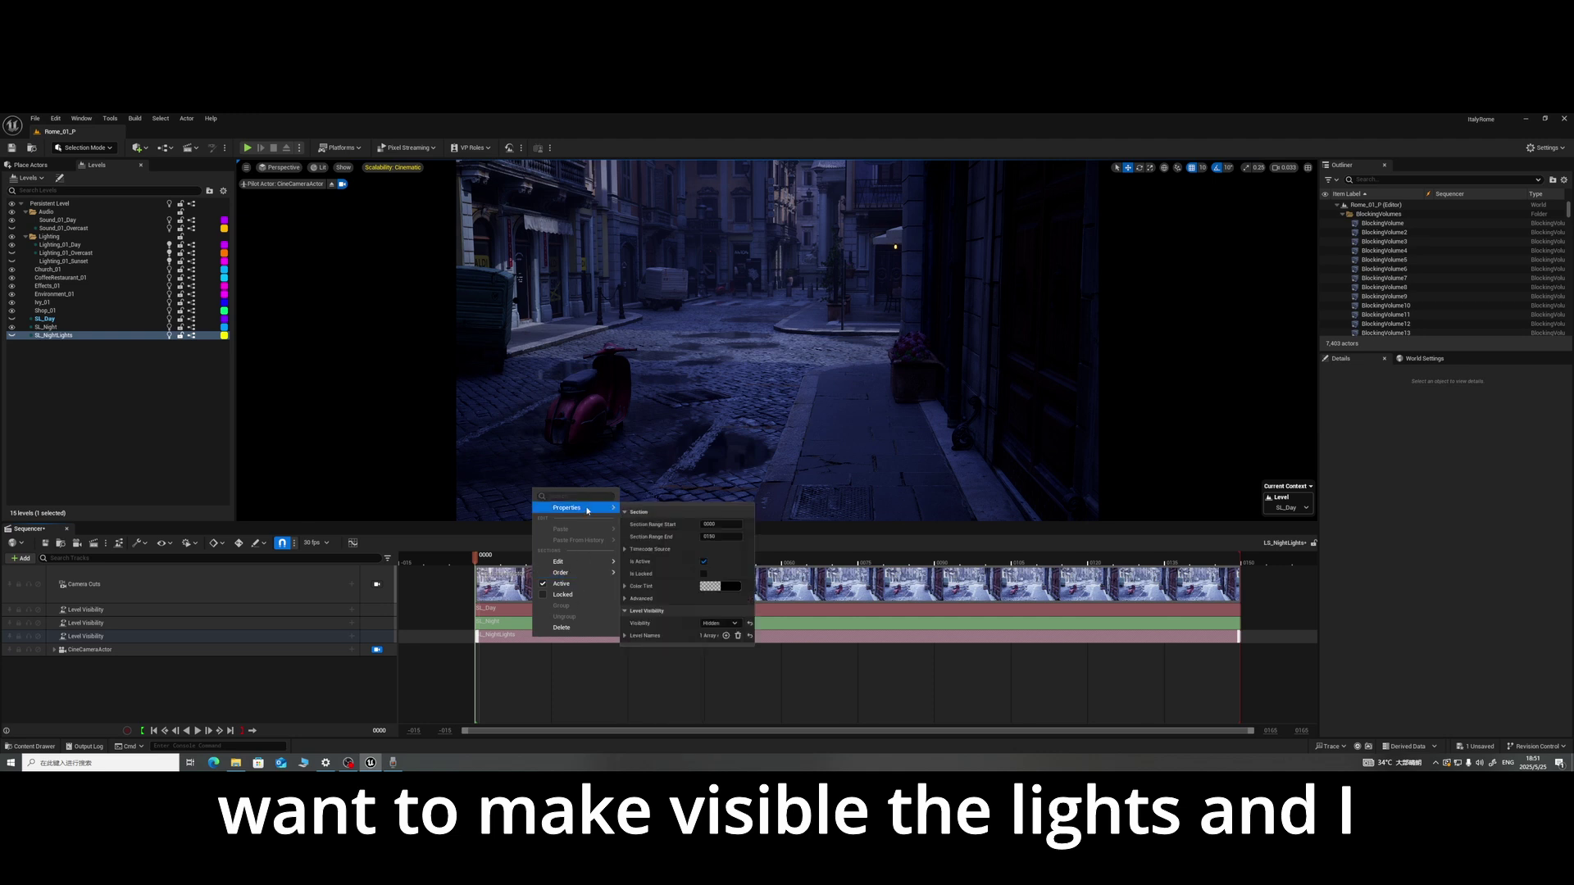
click(718, 624)
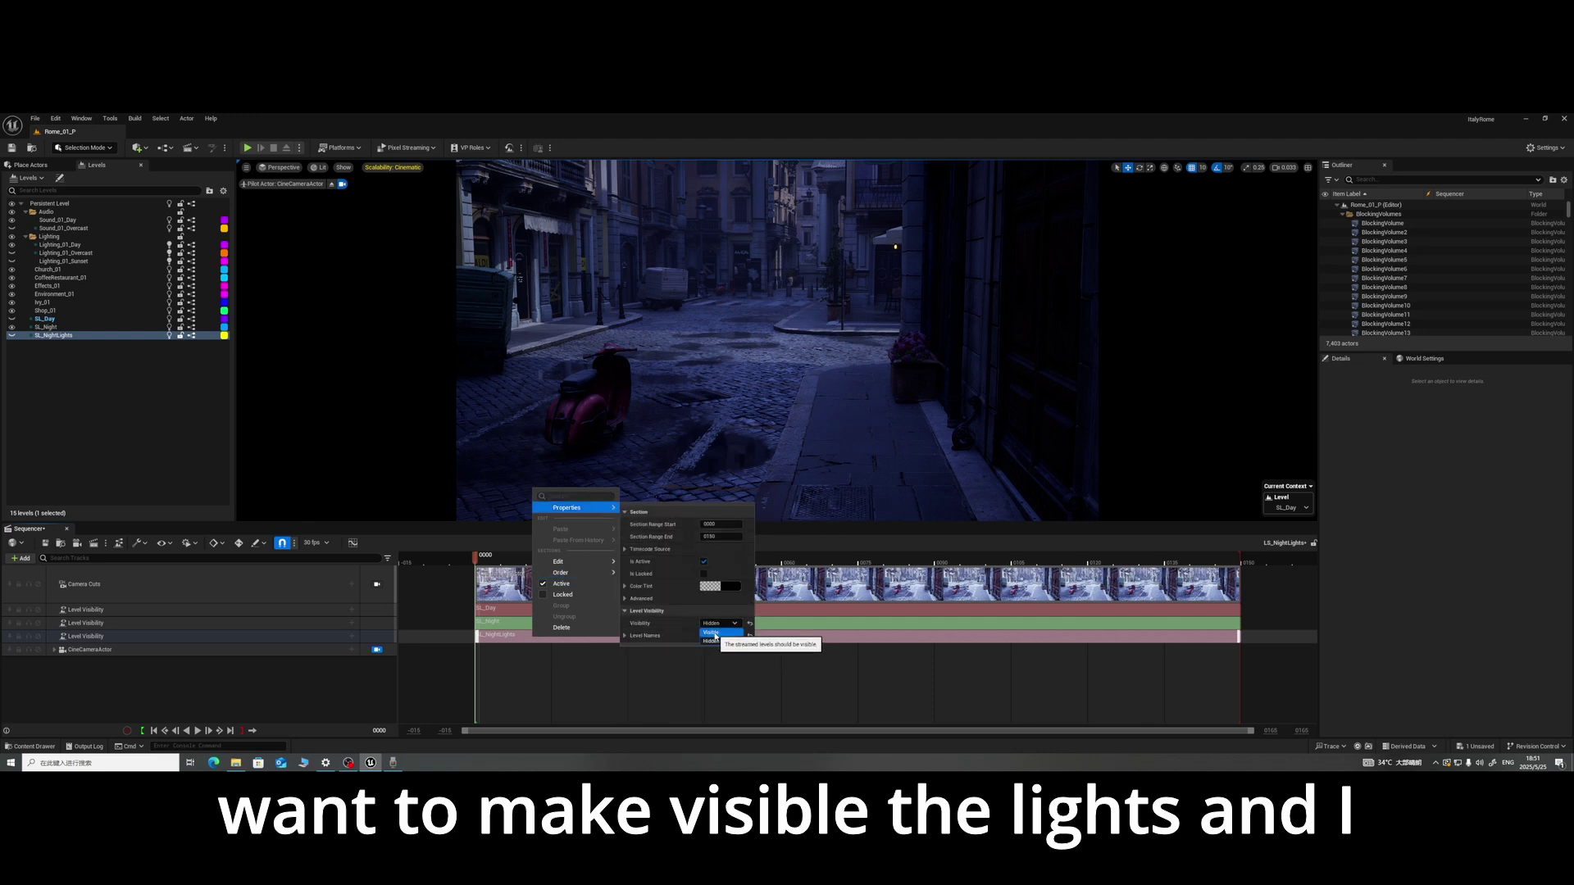
click(713, 633)
click(492, 644)
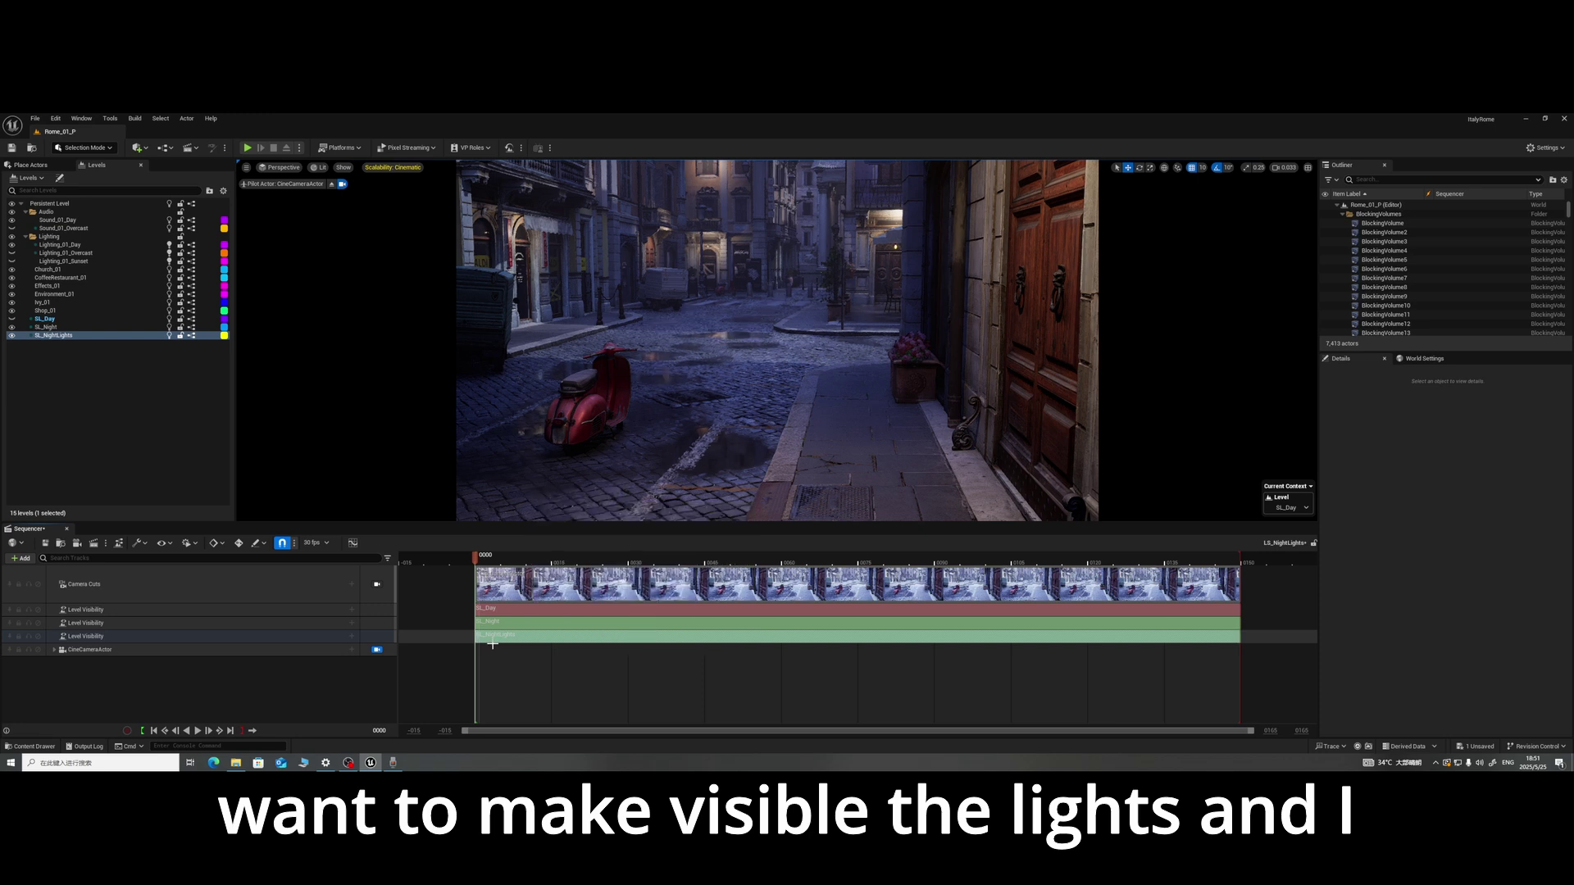
Step: Set the visibility of the SL_Night section in LS_NightLights to Hidden
right_click(543, 626)
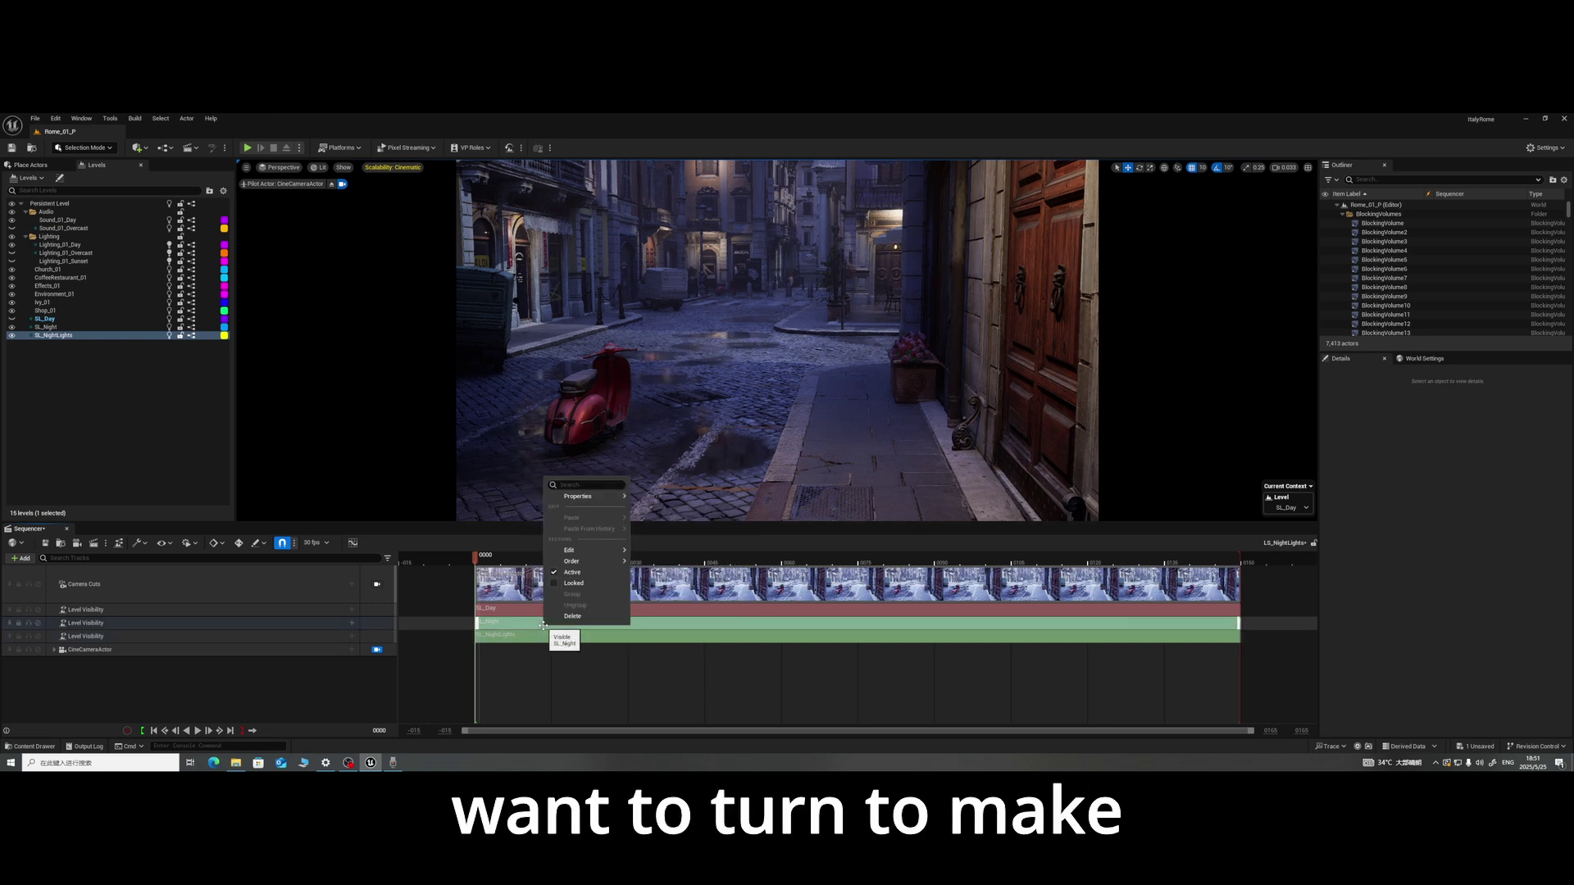
mouse_move(587, 496)
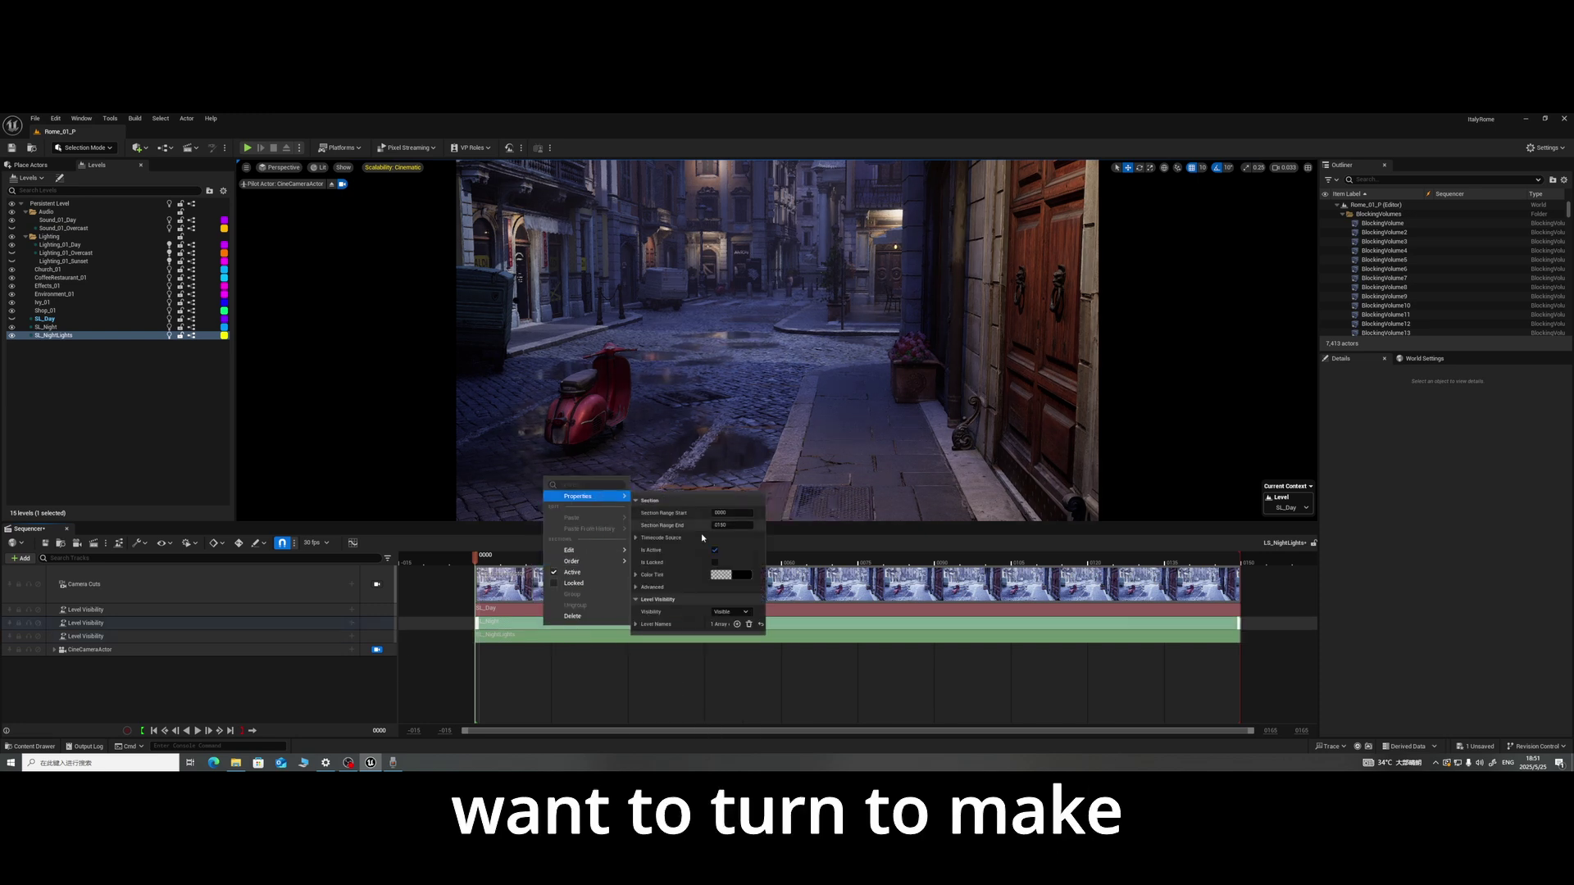
click(730, 611)
click(742, 644)
click(366, 691)
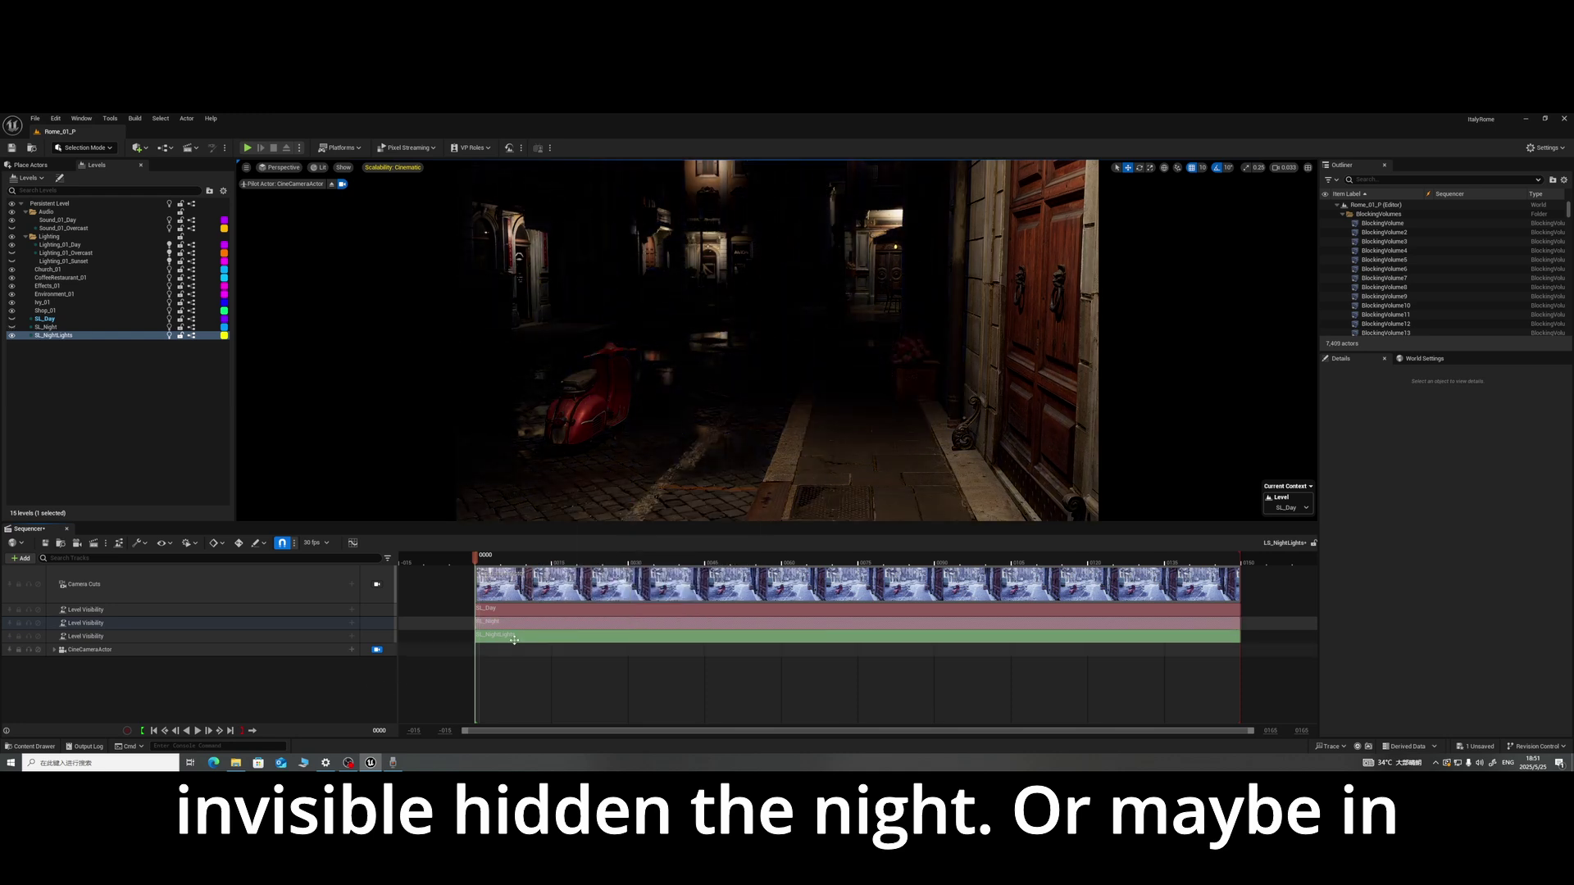
Step: Set the SL_Night section in LS_NightLights back to Visible and save all unsaved content
right_click(534, 624)
mouse_move(598, 494)
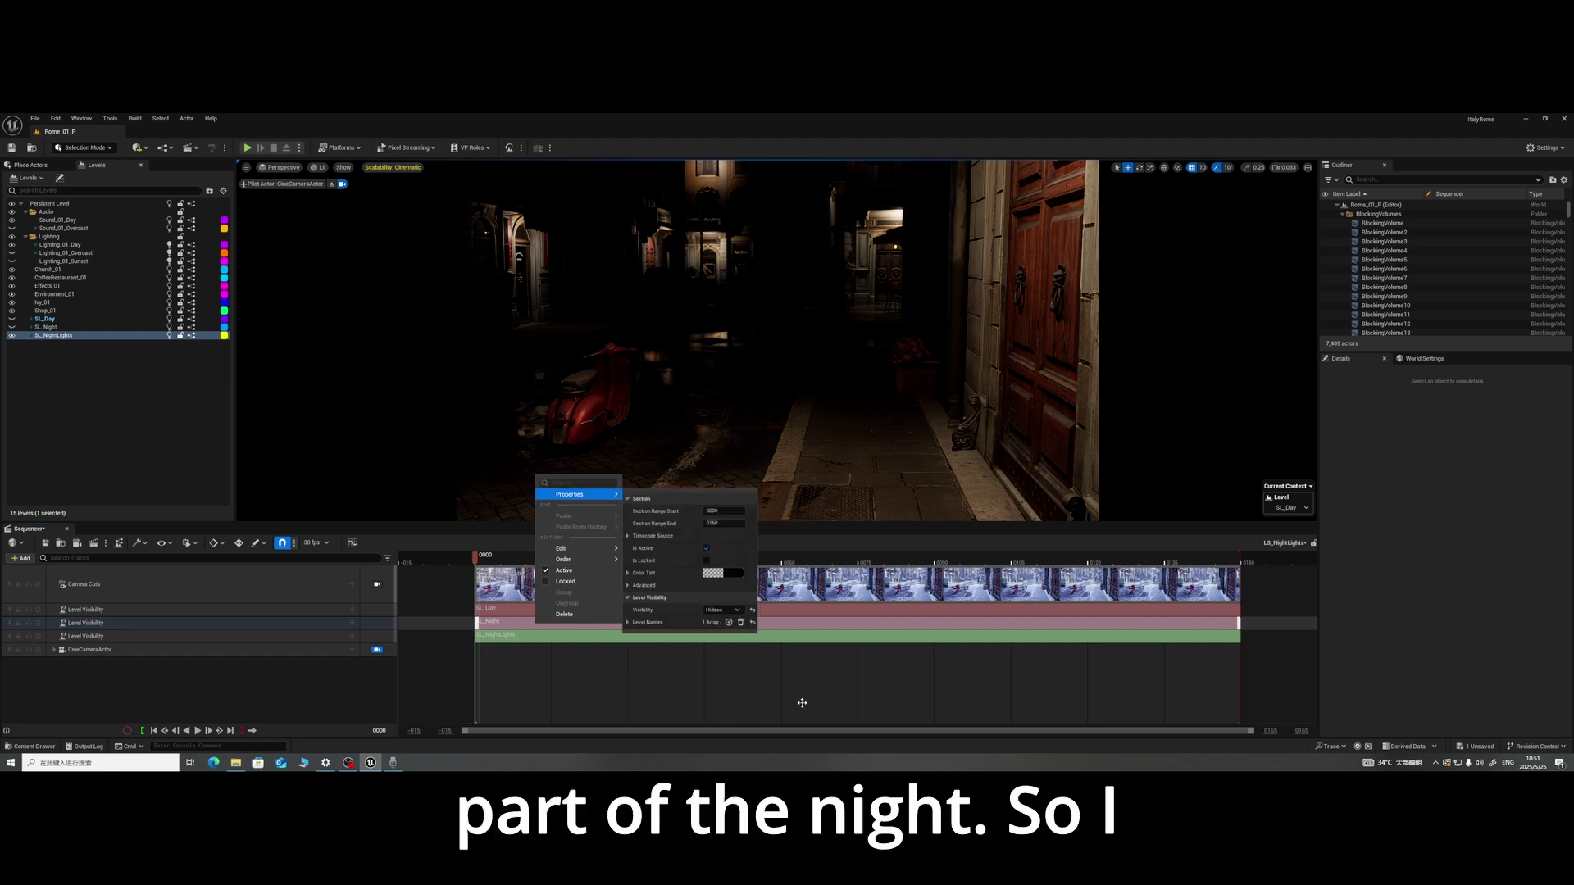
click(721, 610)
click(722, 620)
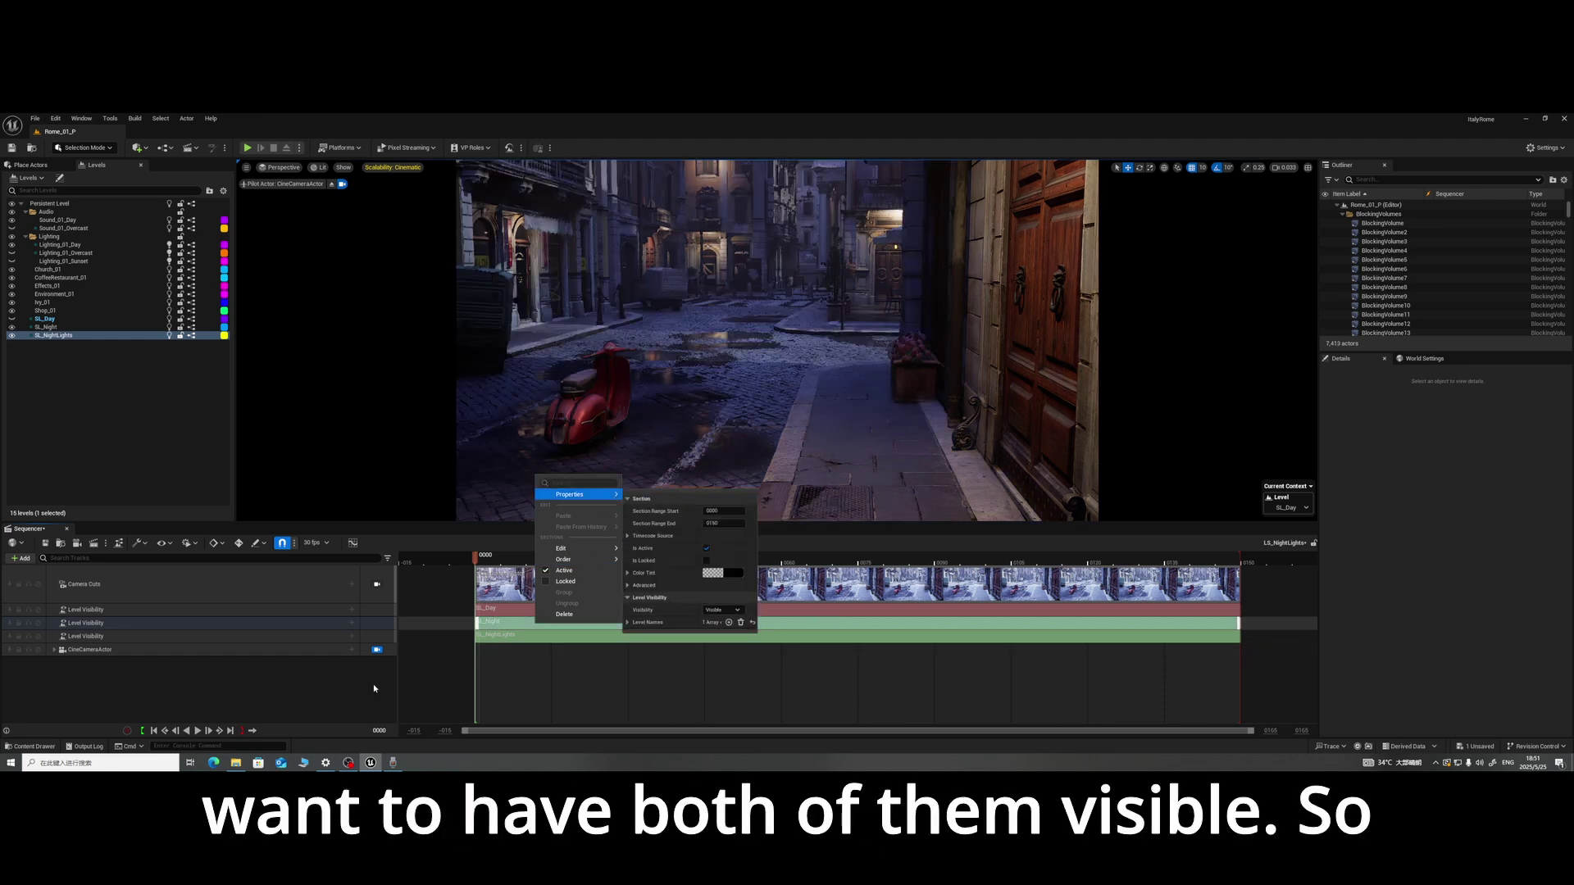
click(306, 699)
click(53, 746)
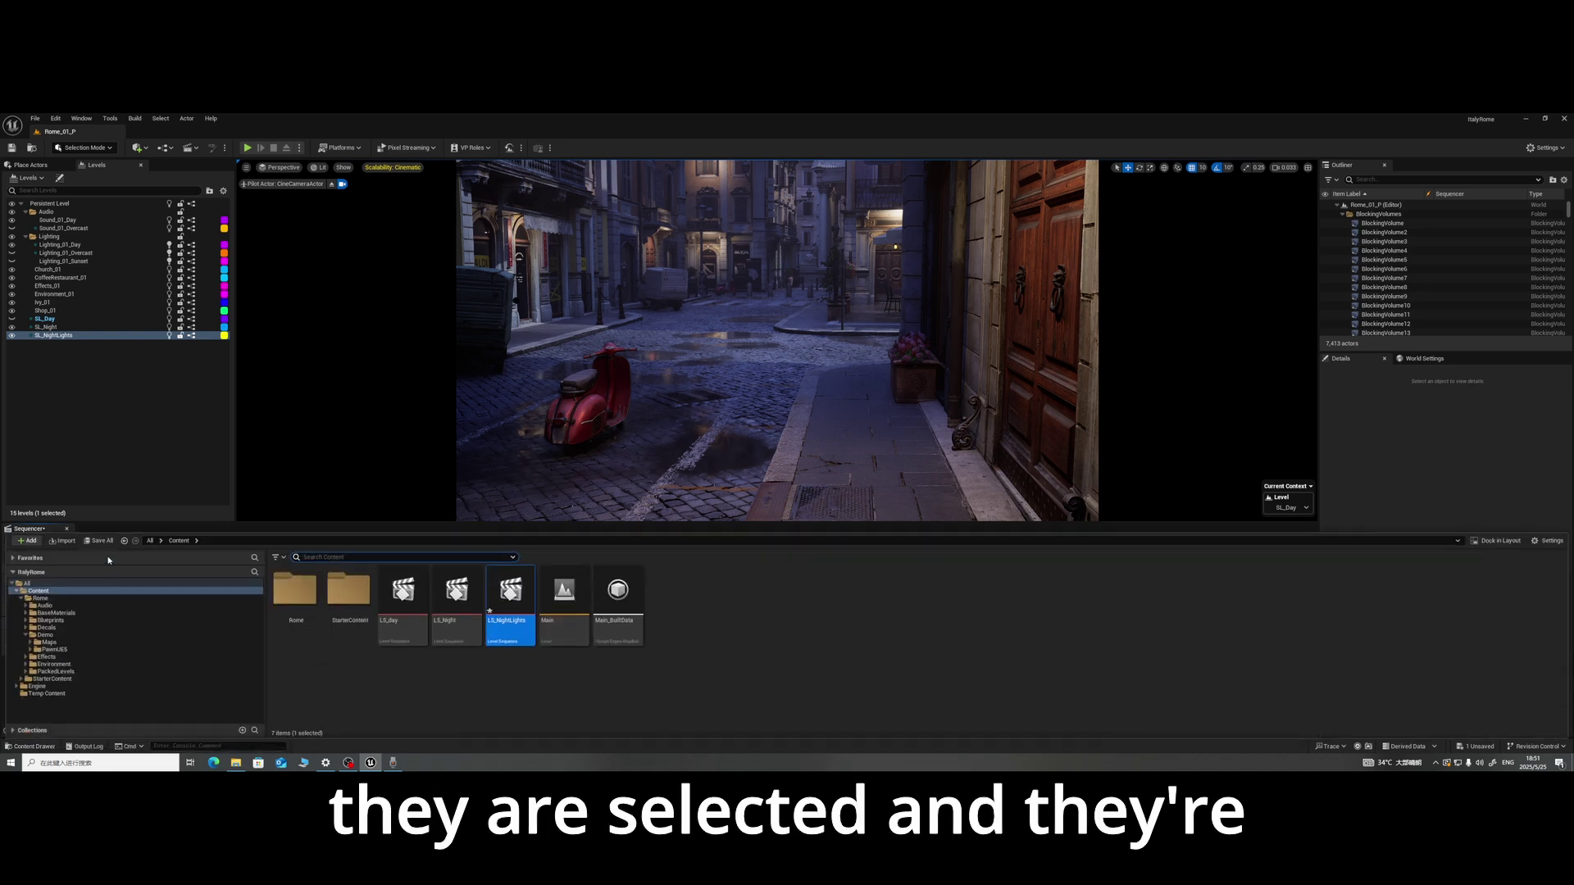
click(107, 542)
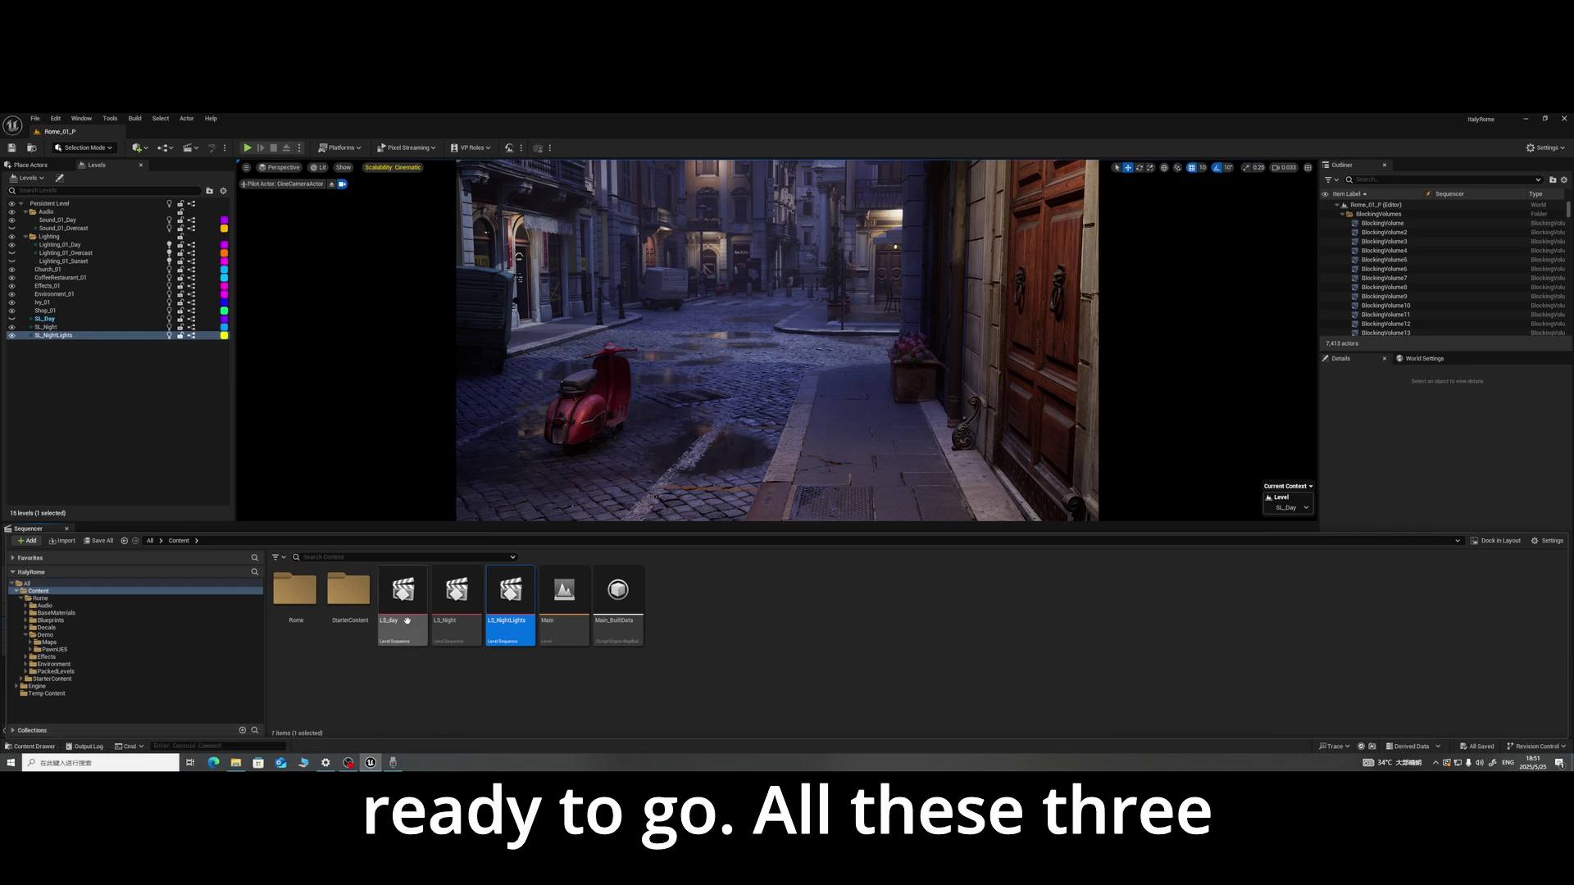
Step: Open LS_day, LS_Night and LS_NightLights in turn to compare the scene lighting each one produces
mouse_move(415, 603)
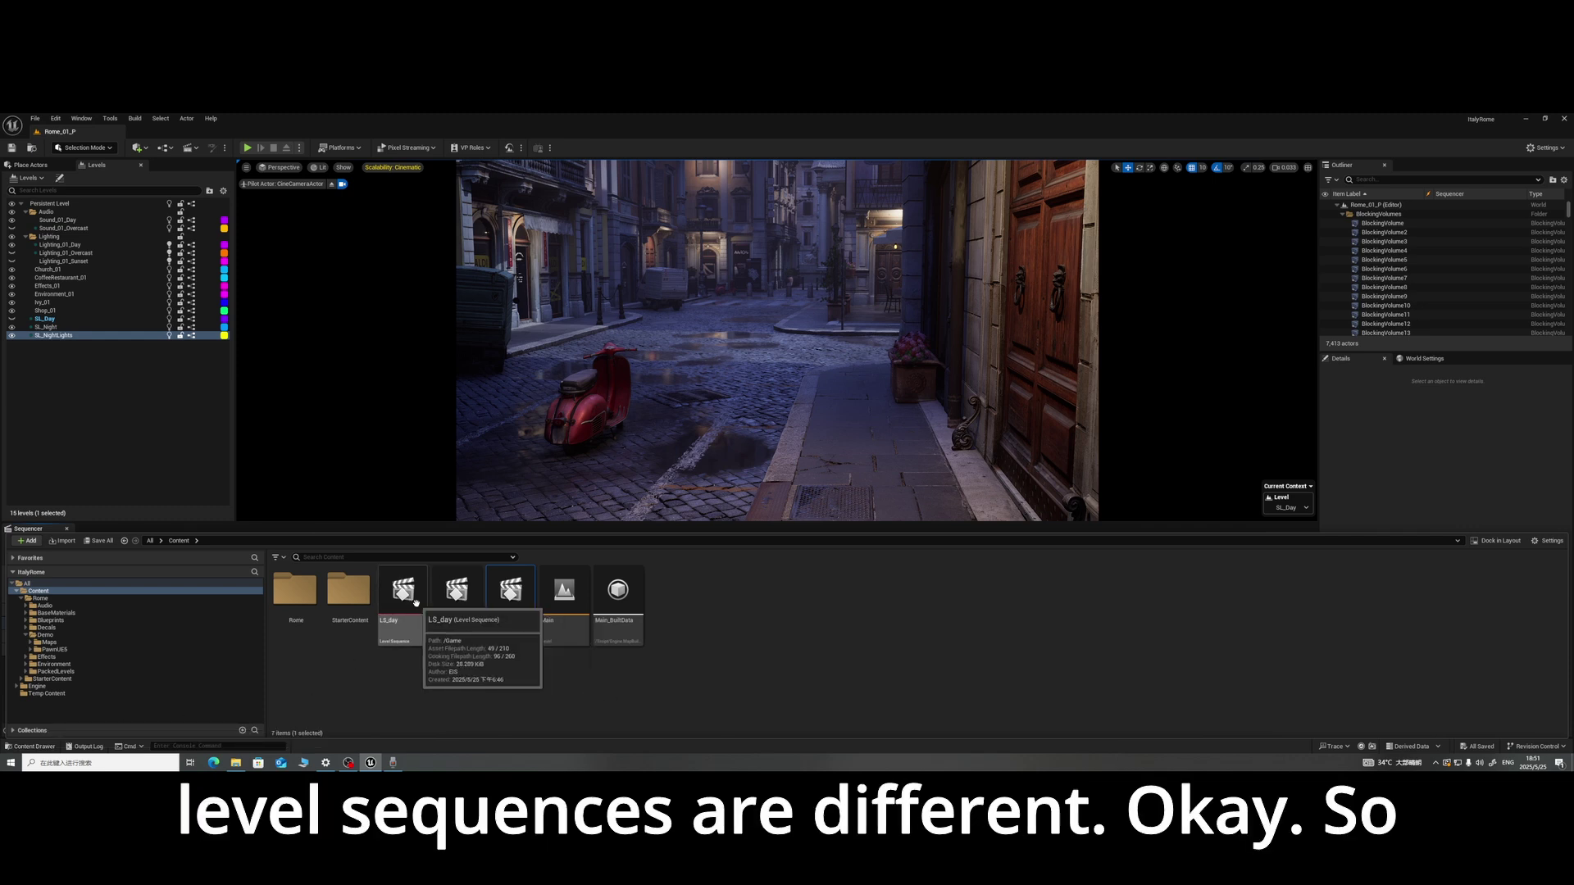
double_click(416, 603)
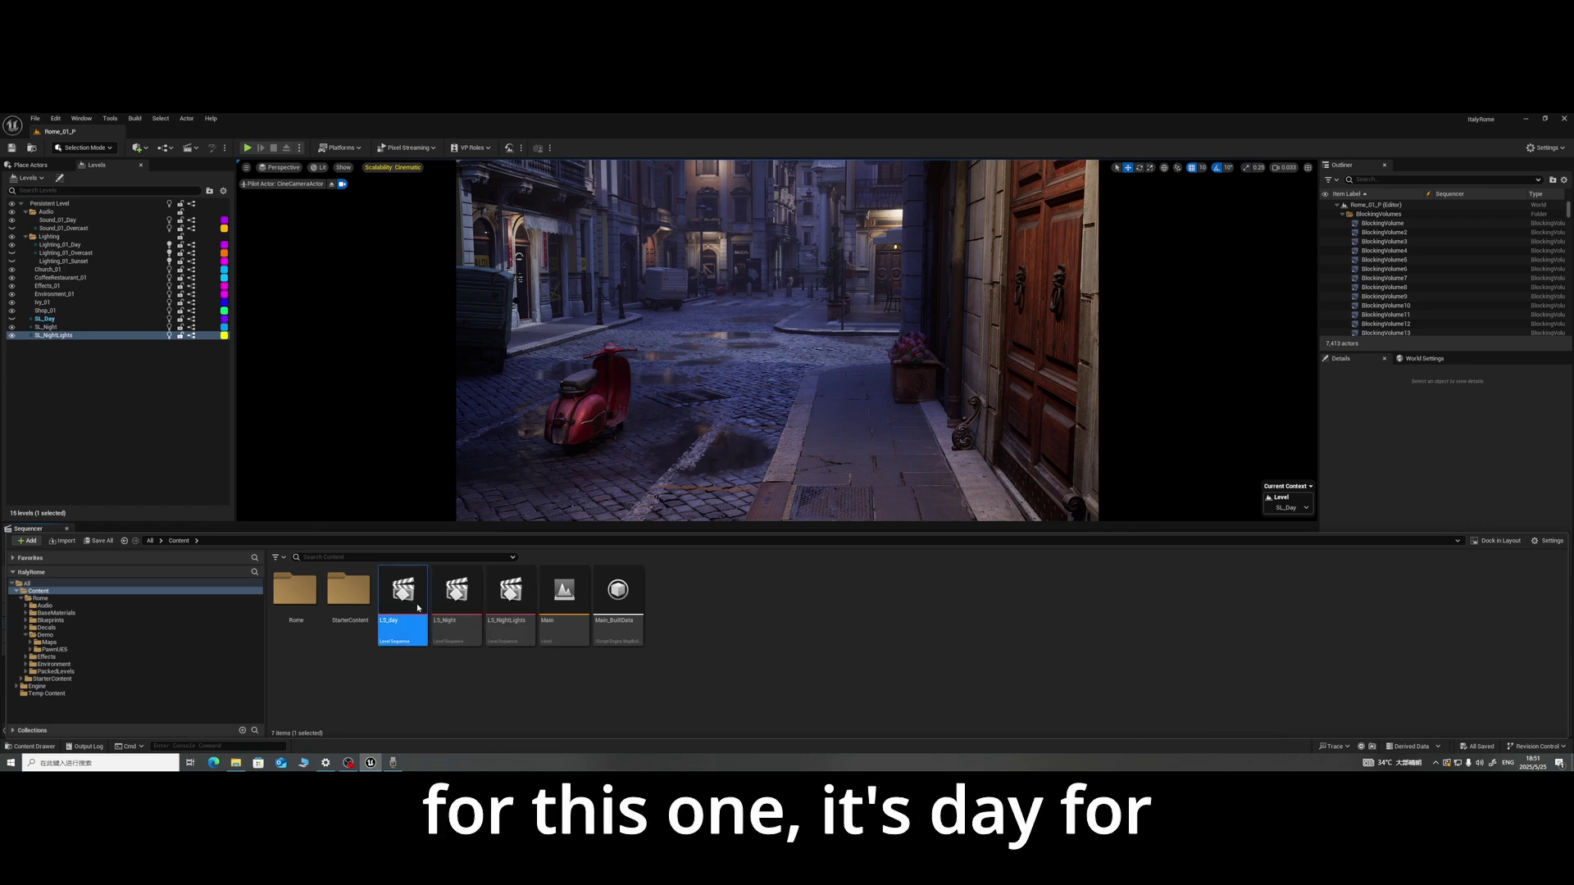
click(456, 597)
double_click(455, 593)
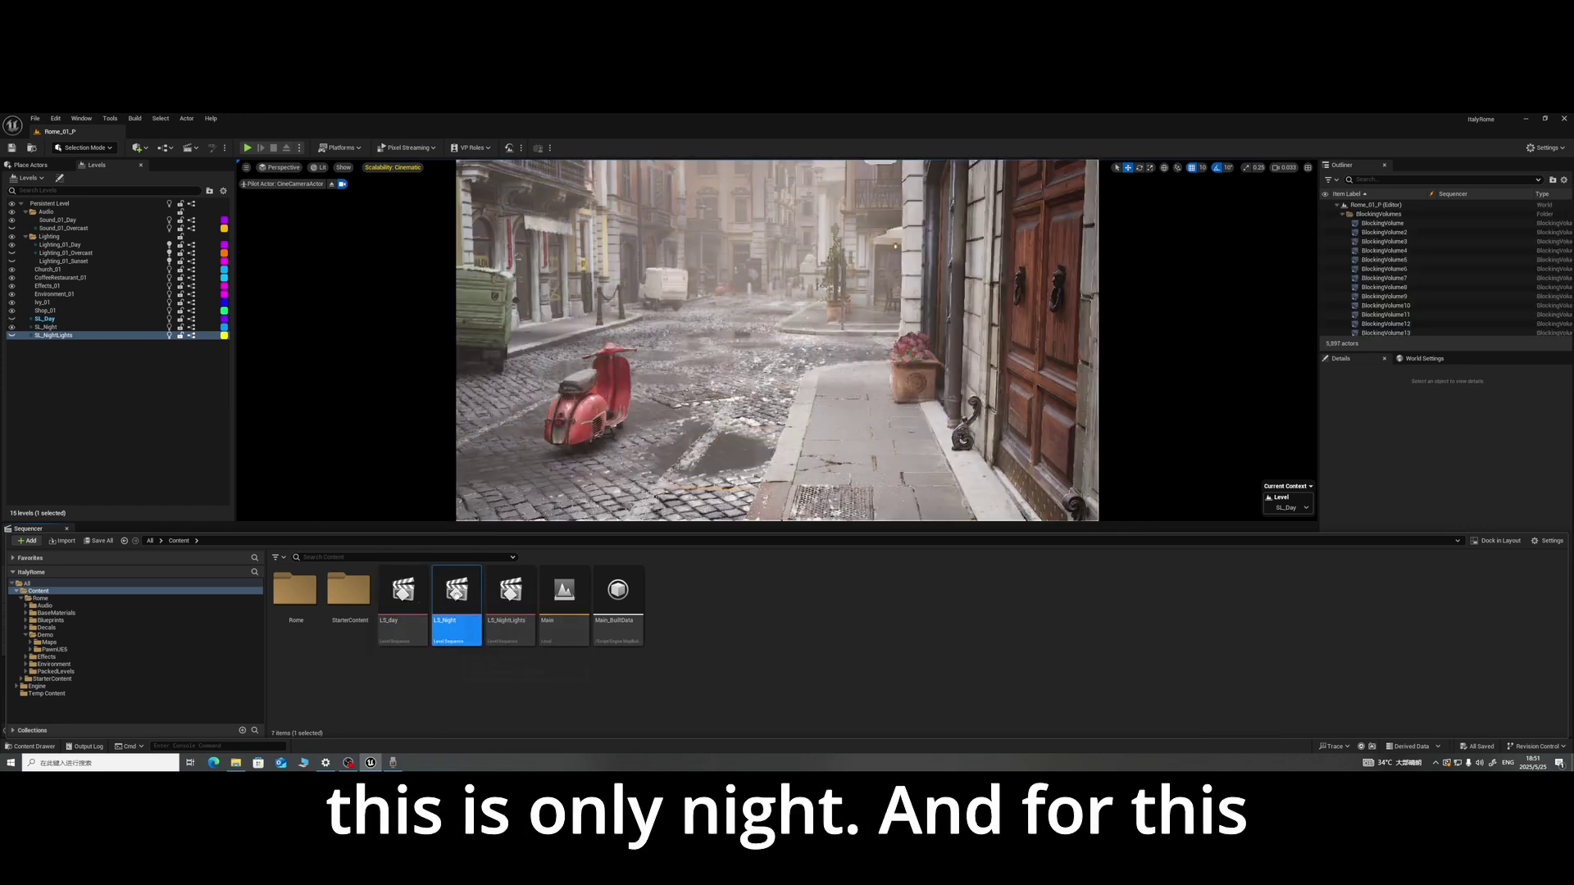
double_click(511, 592)
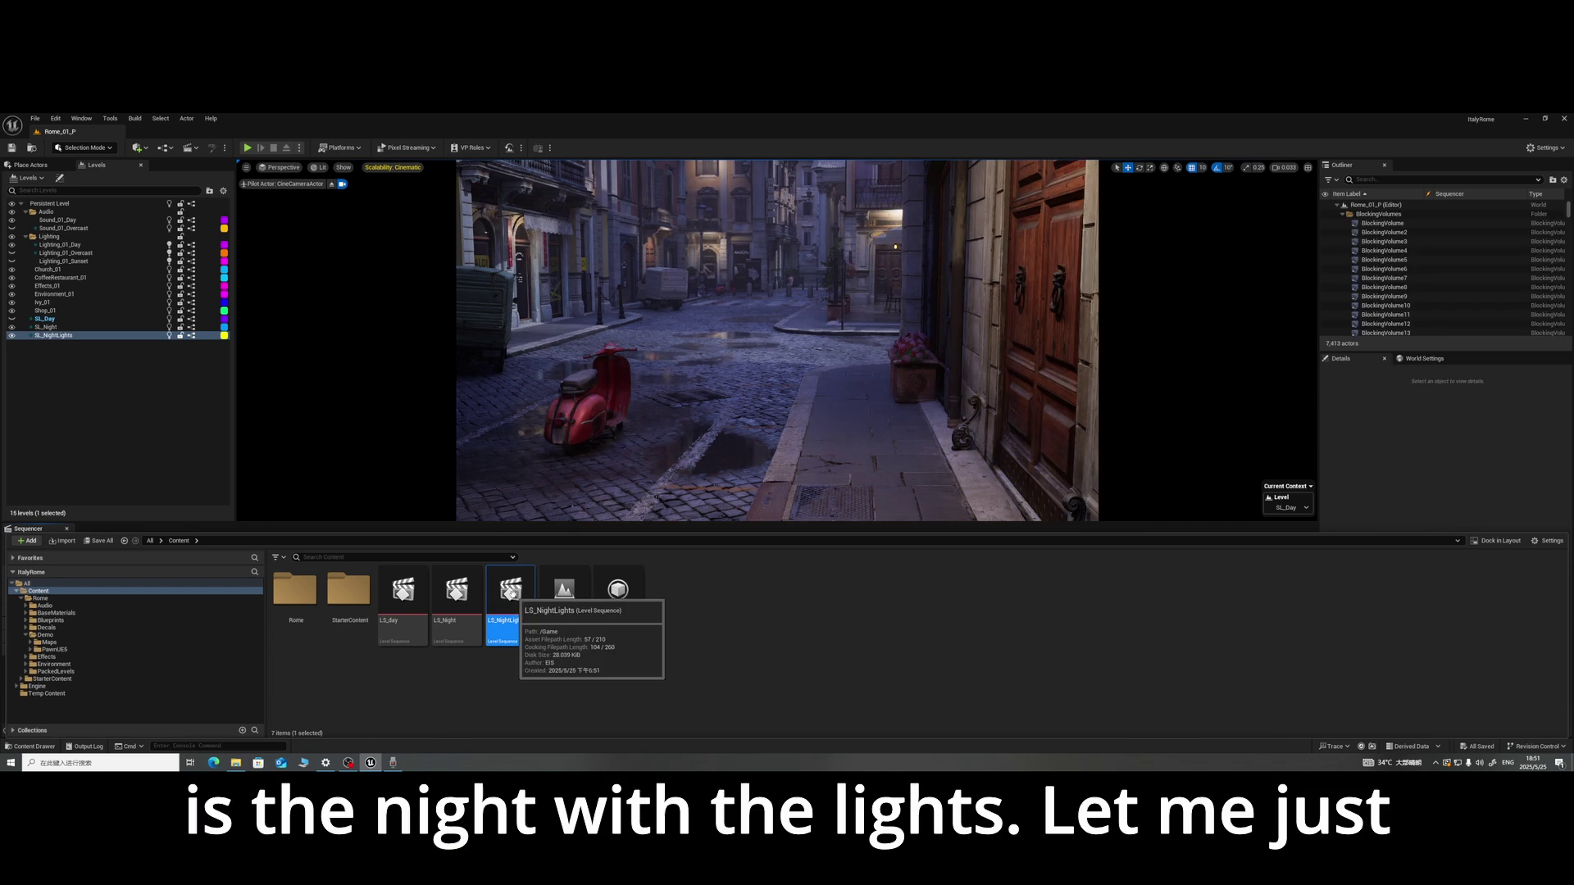
click(99, 541)
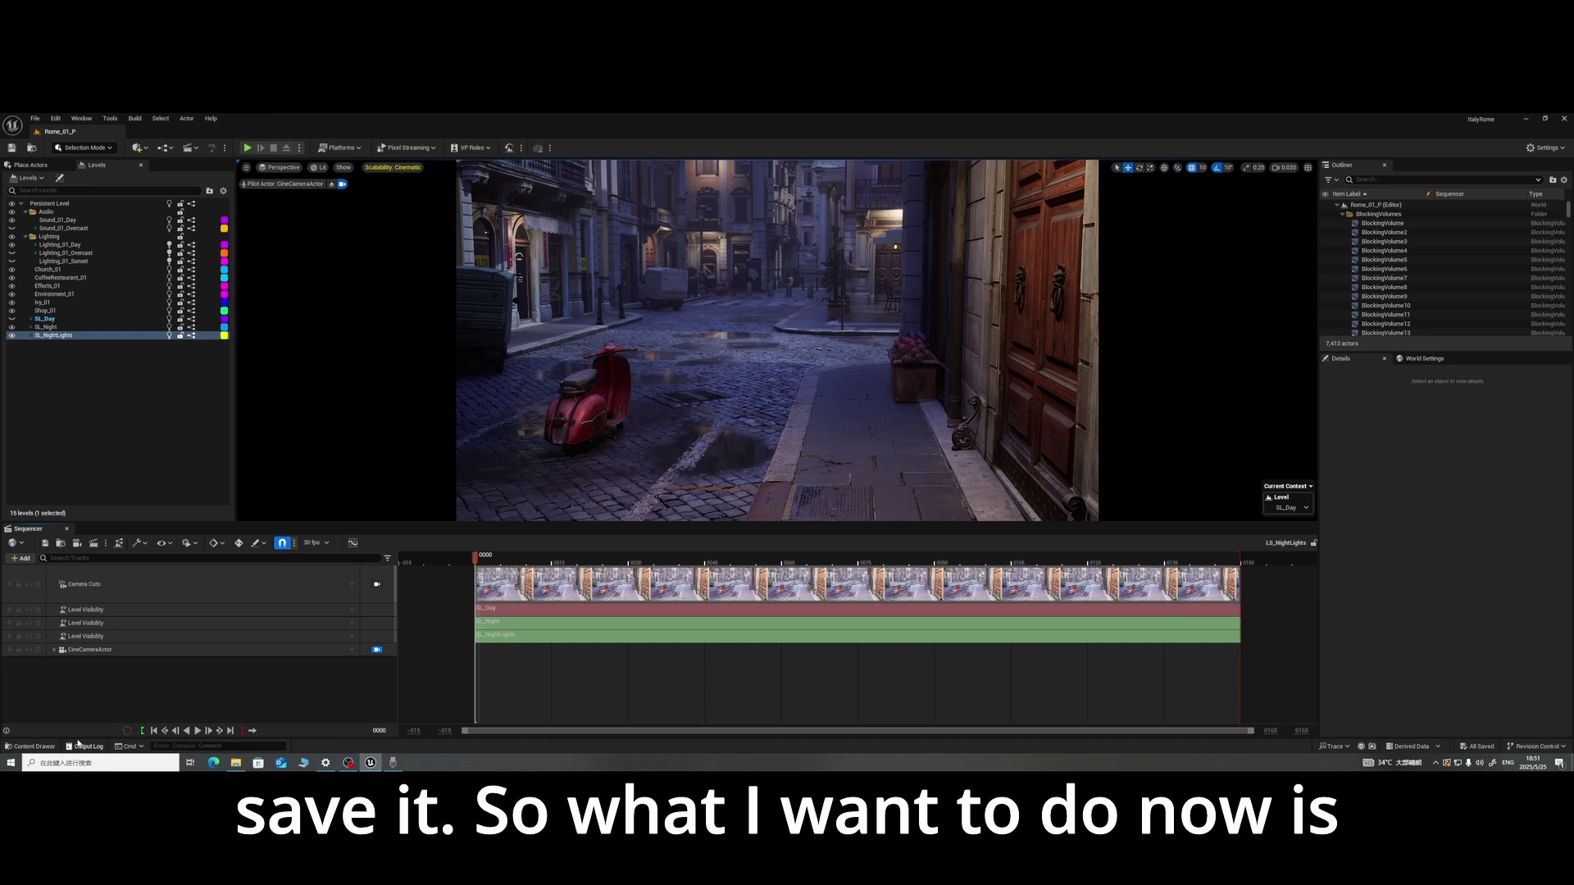
Step: Close Sequencer and add a new level sequence named Master in the Content folder, accepting its placement outside the level bounds
click(67, 529)
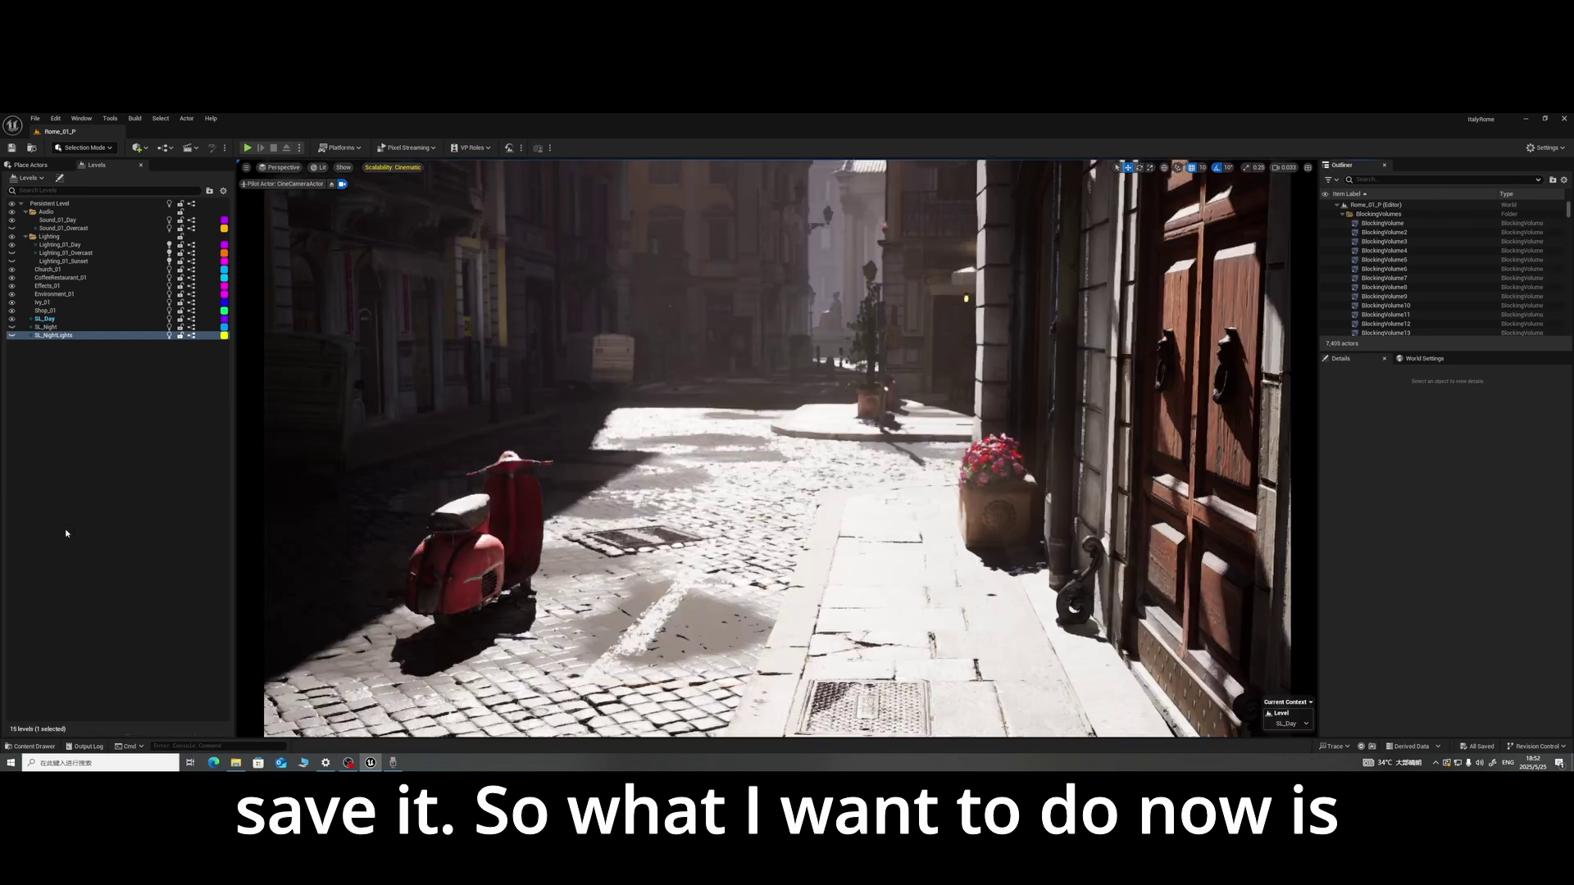
click(189, 148)
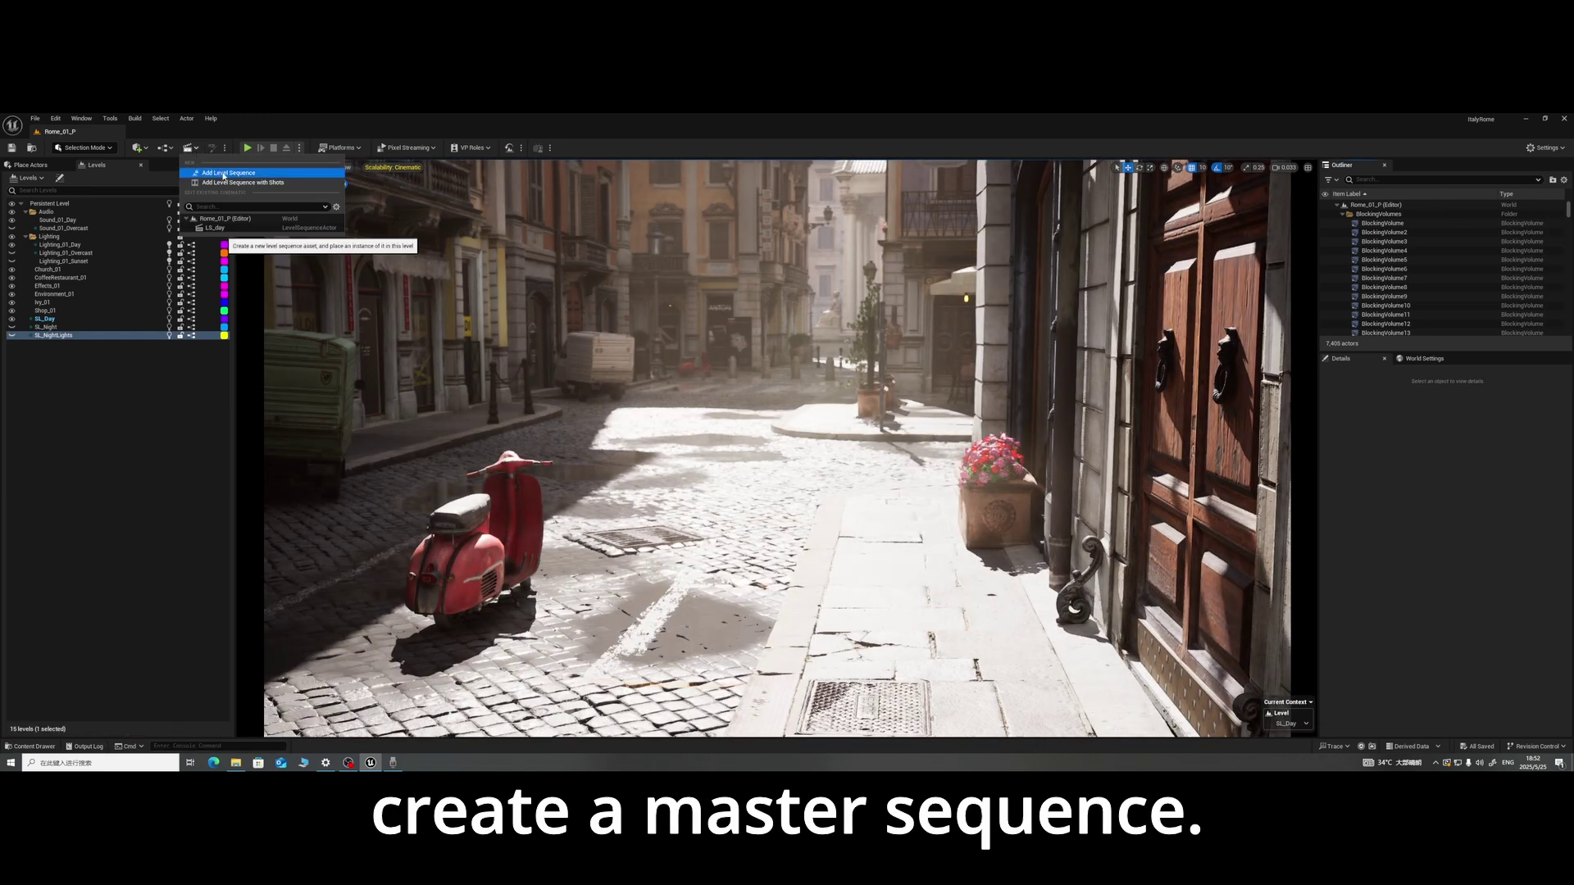
click(225, 174)
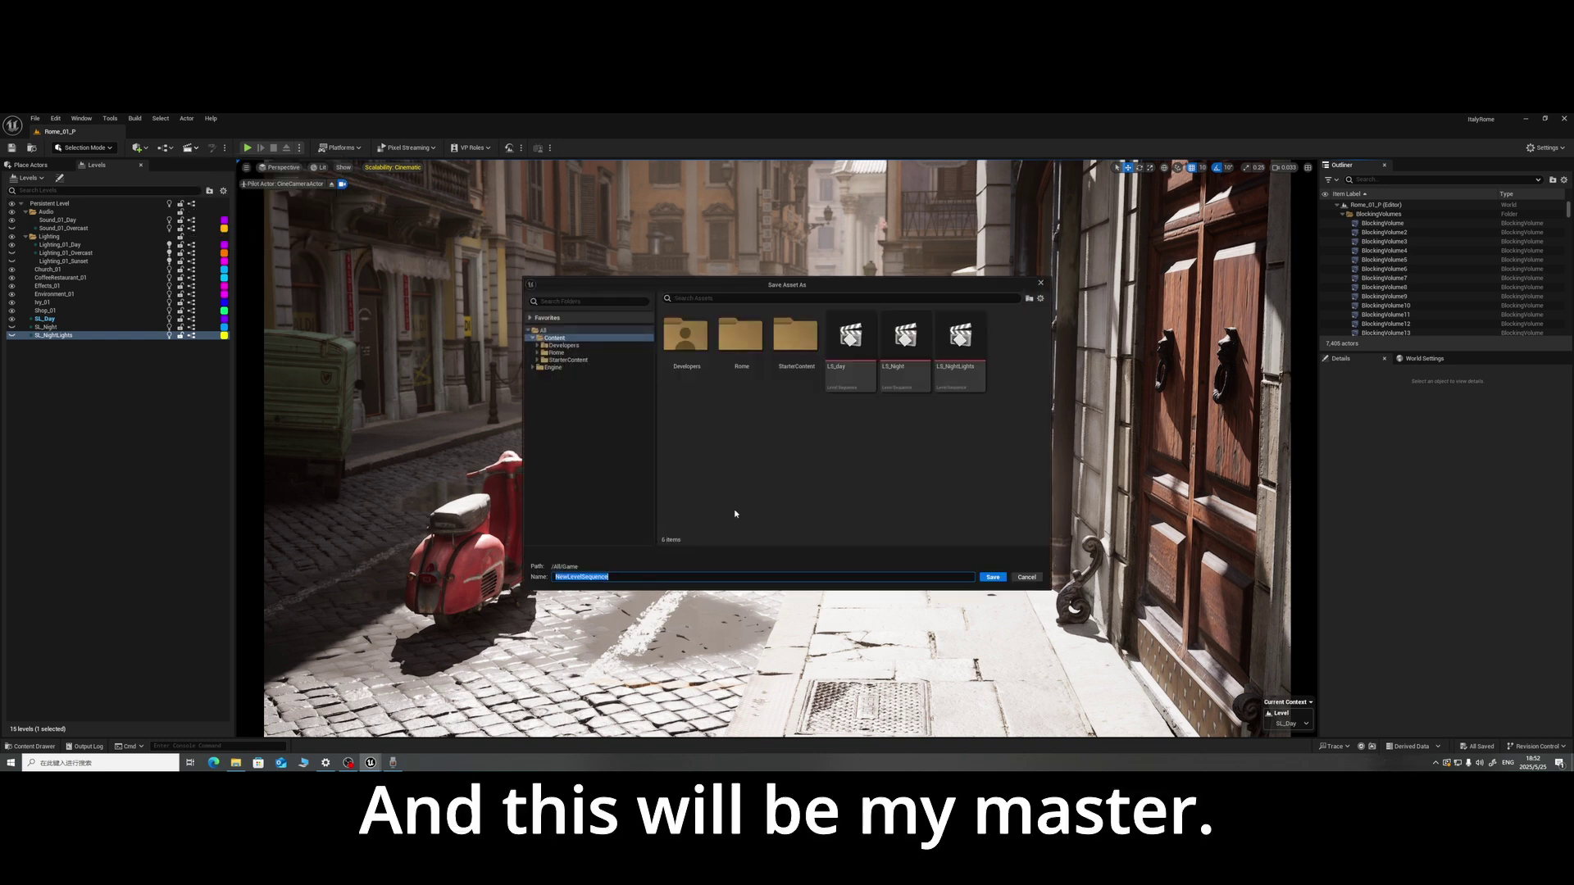
text(Master)
key(Return)
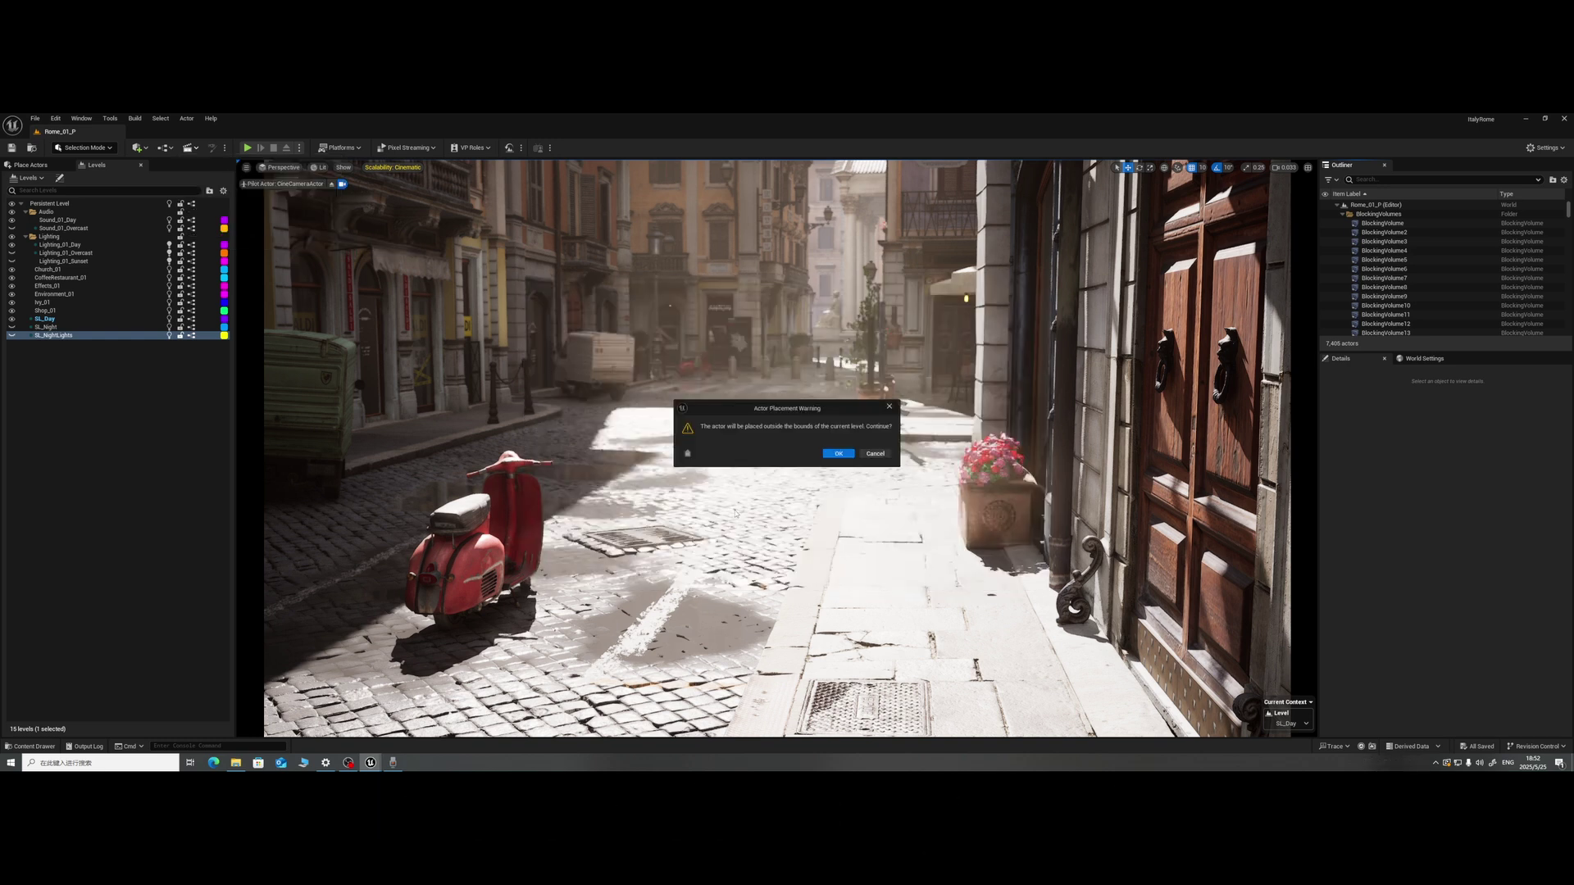
click(837, 452)
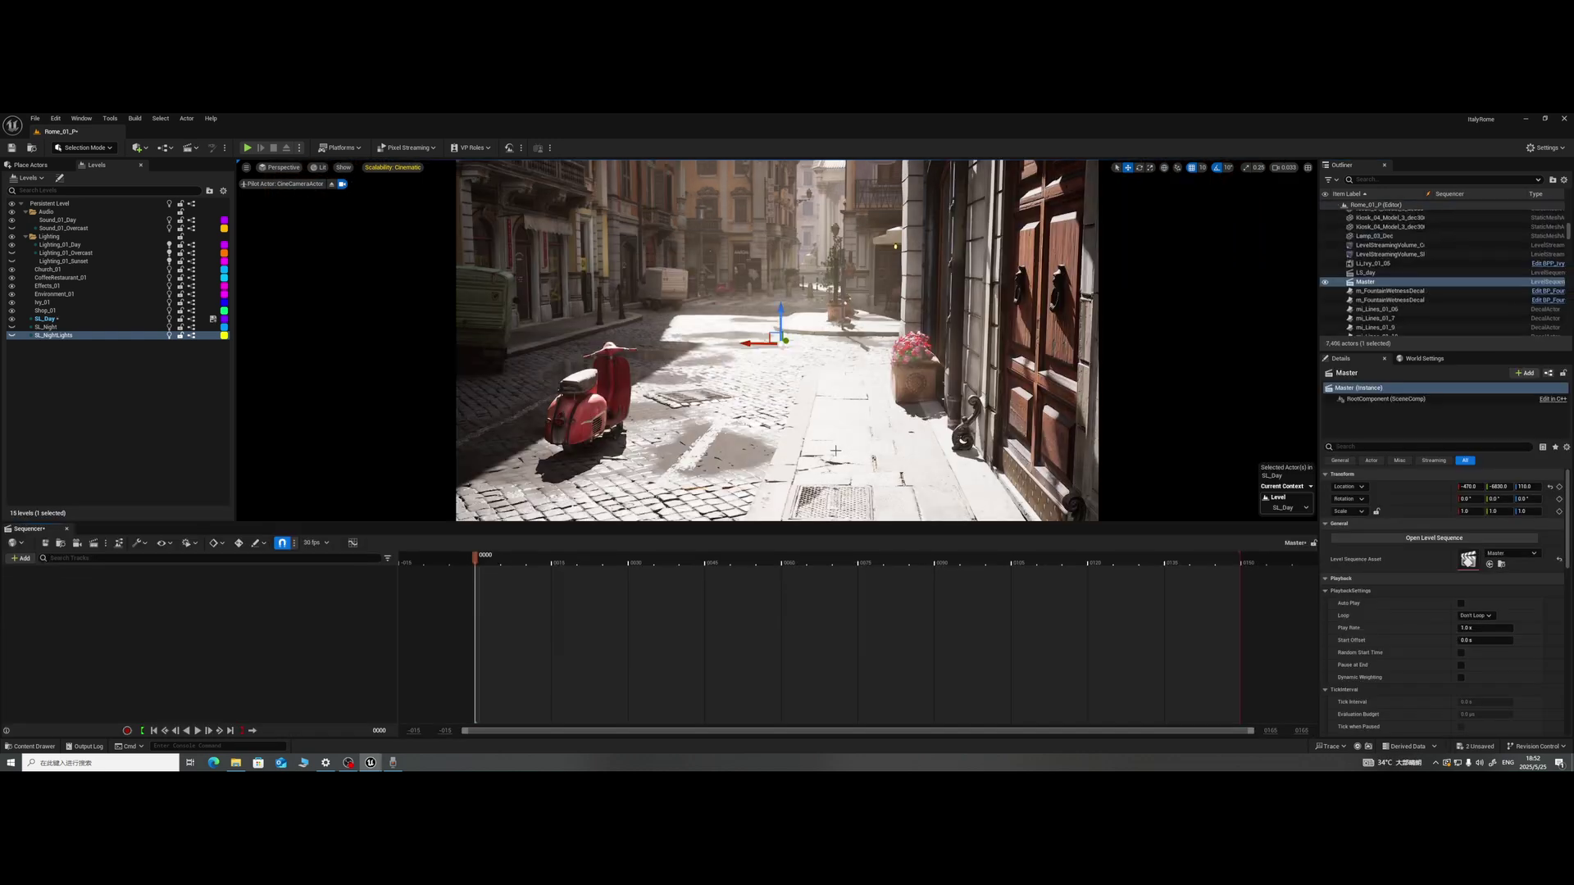
Step: Add a subsequence track to the Master sequence and insert LS_day into it
click(22, 559)
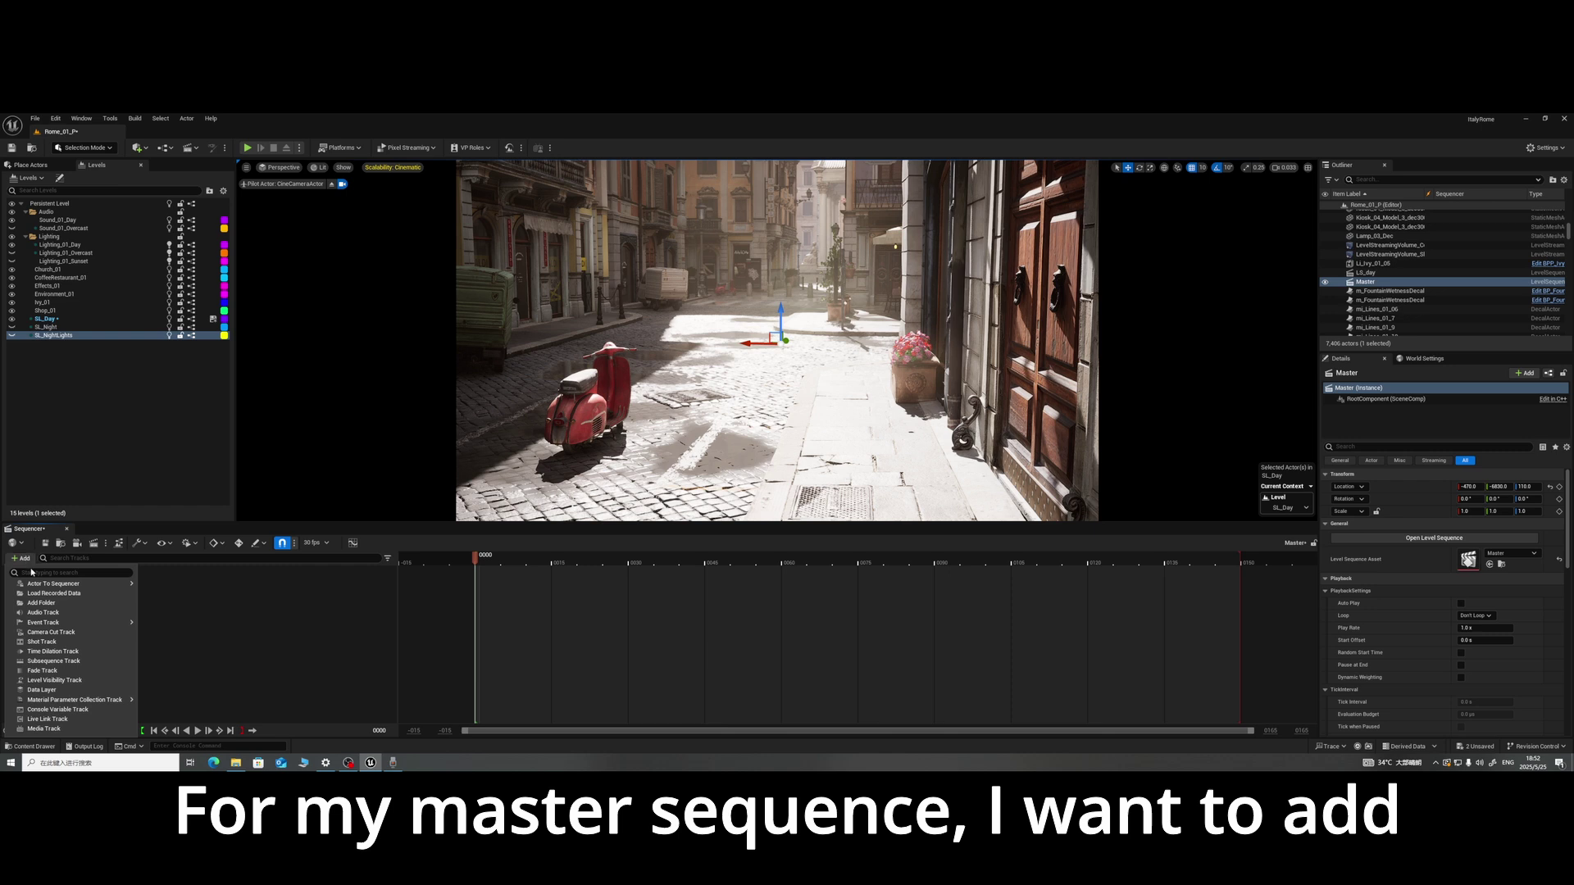
click(60, 663)
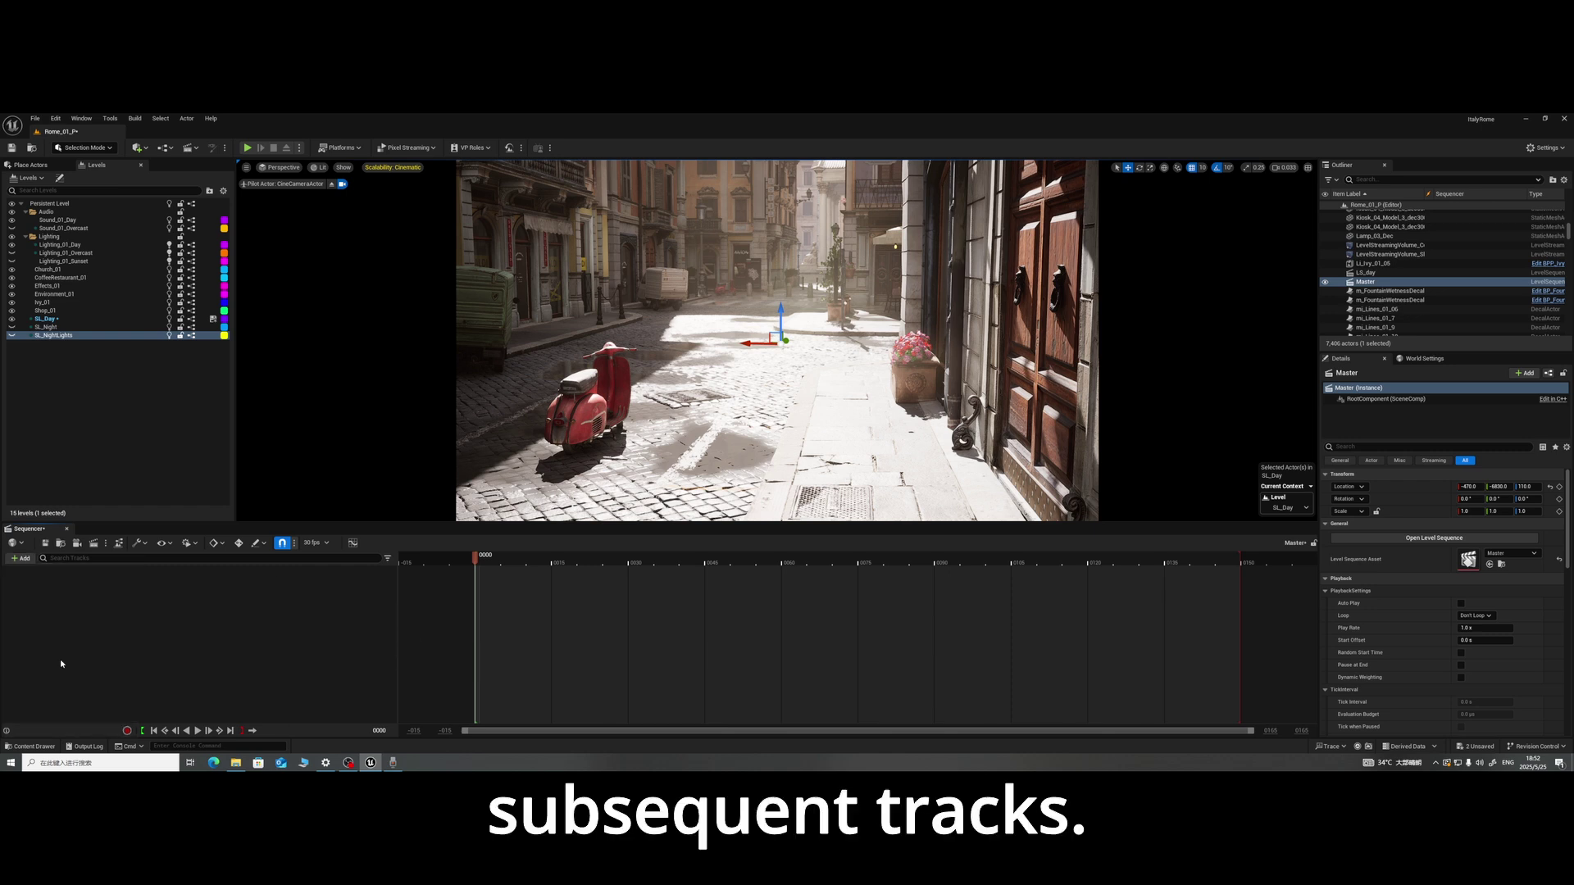
click(352, 571)
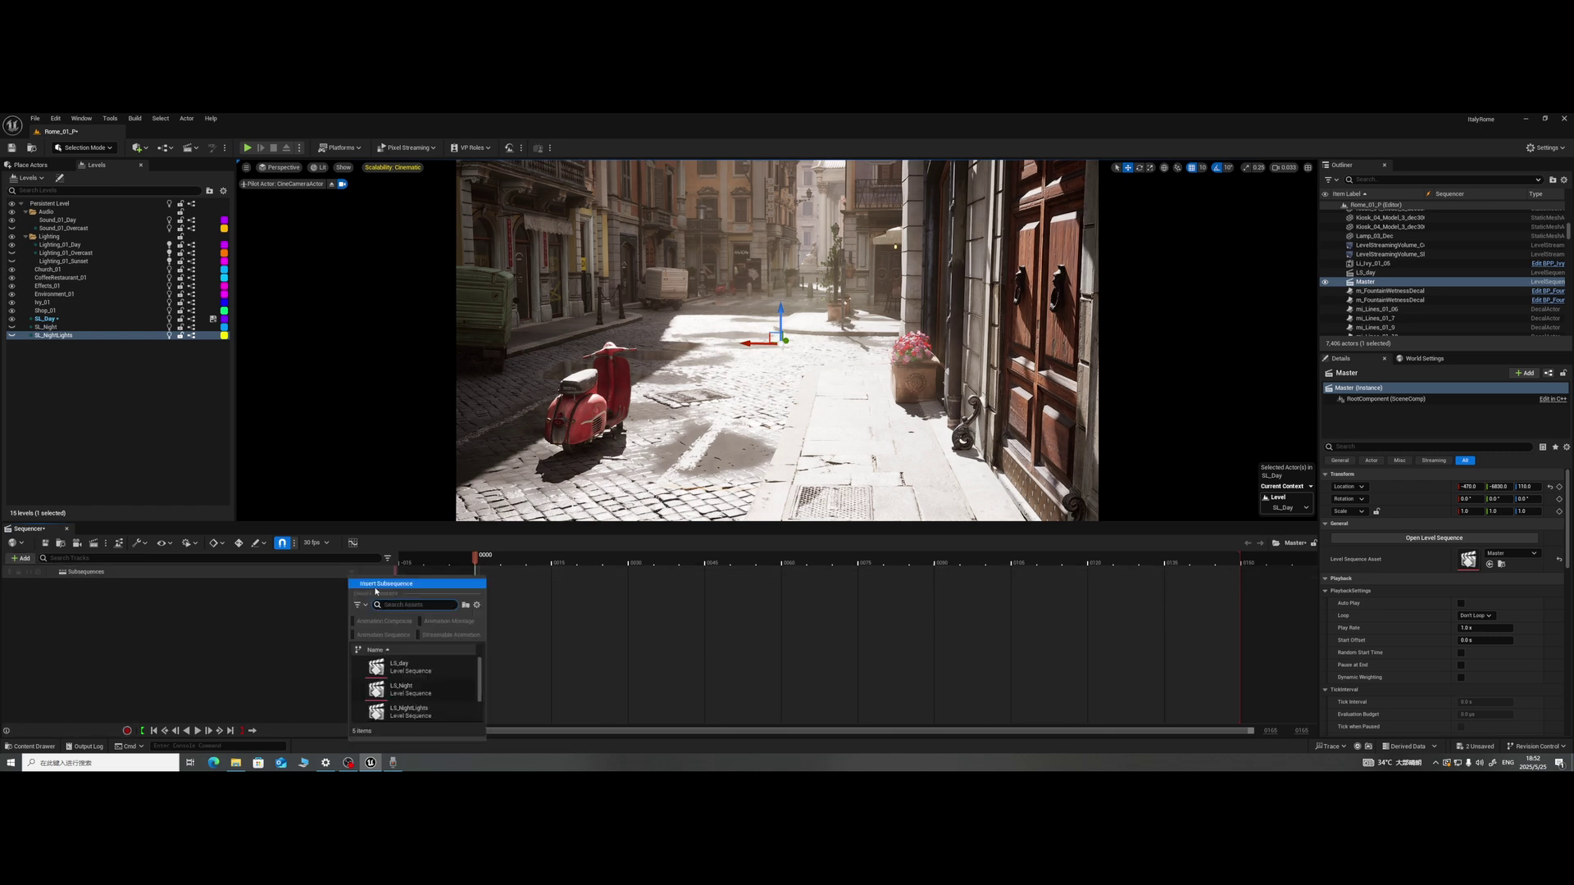
click(408, 664)
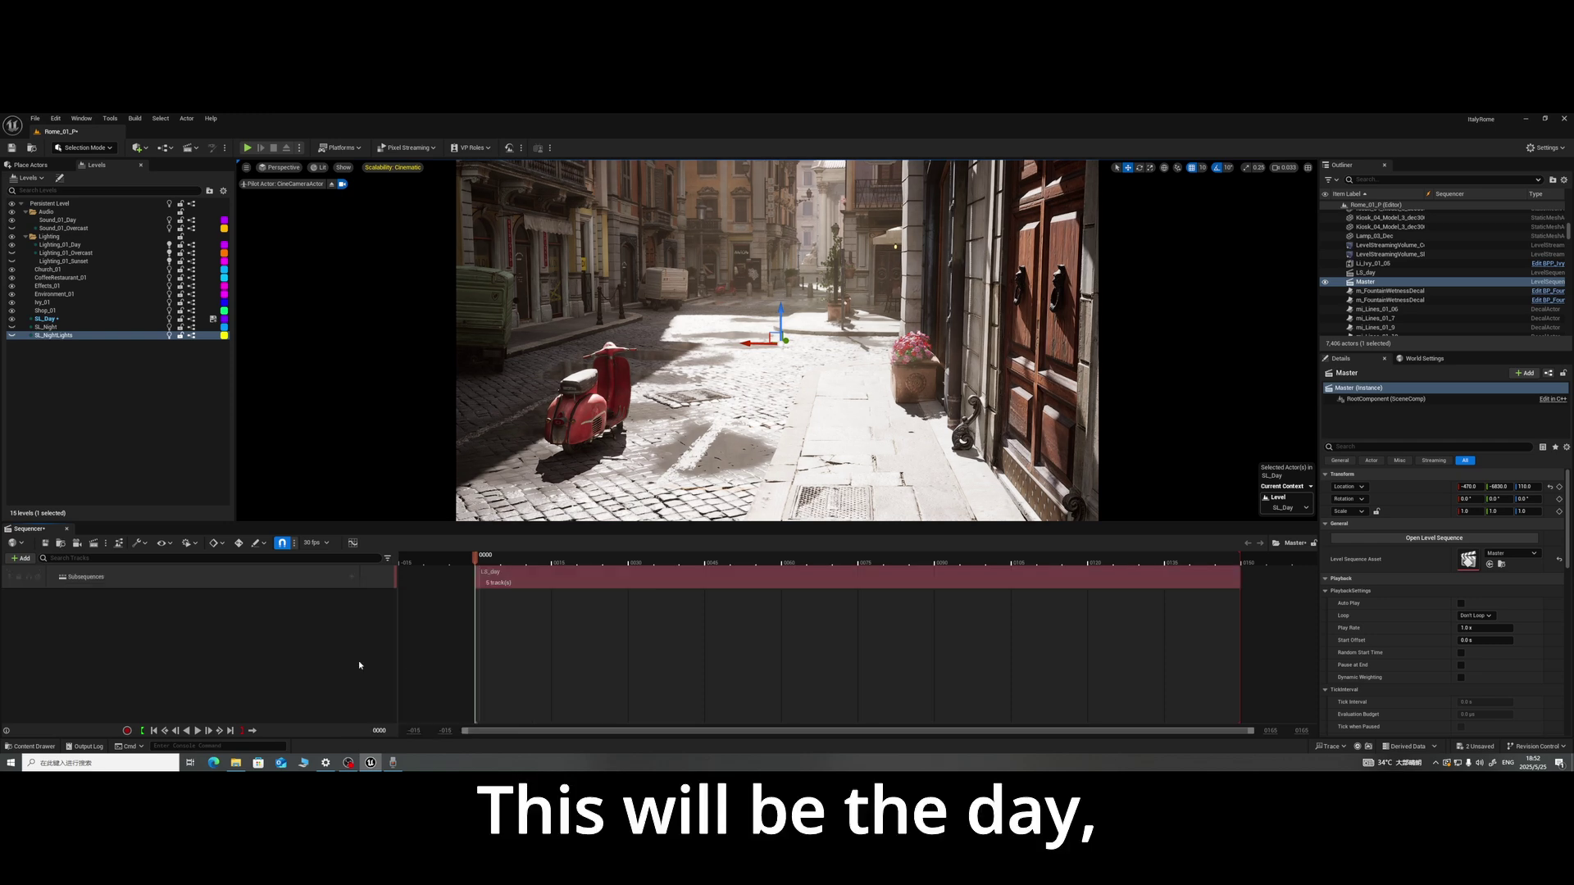
Step: Add a second subsequence track to the Master sequence and insert LS_Night into it
click(25, 562)
click(62, 663)
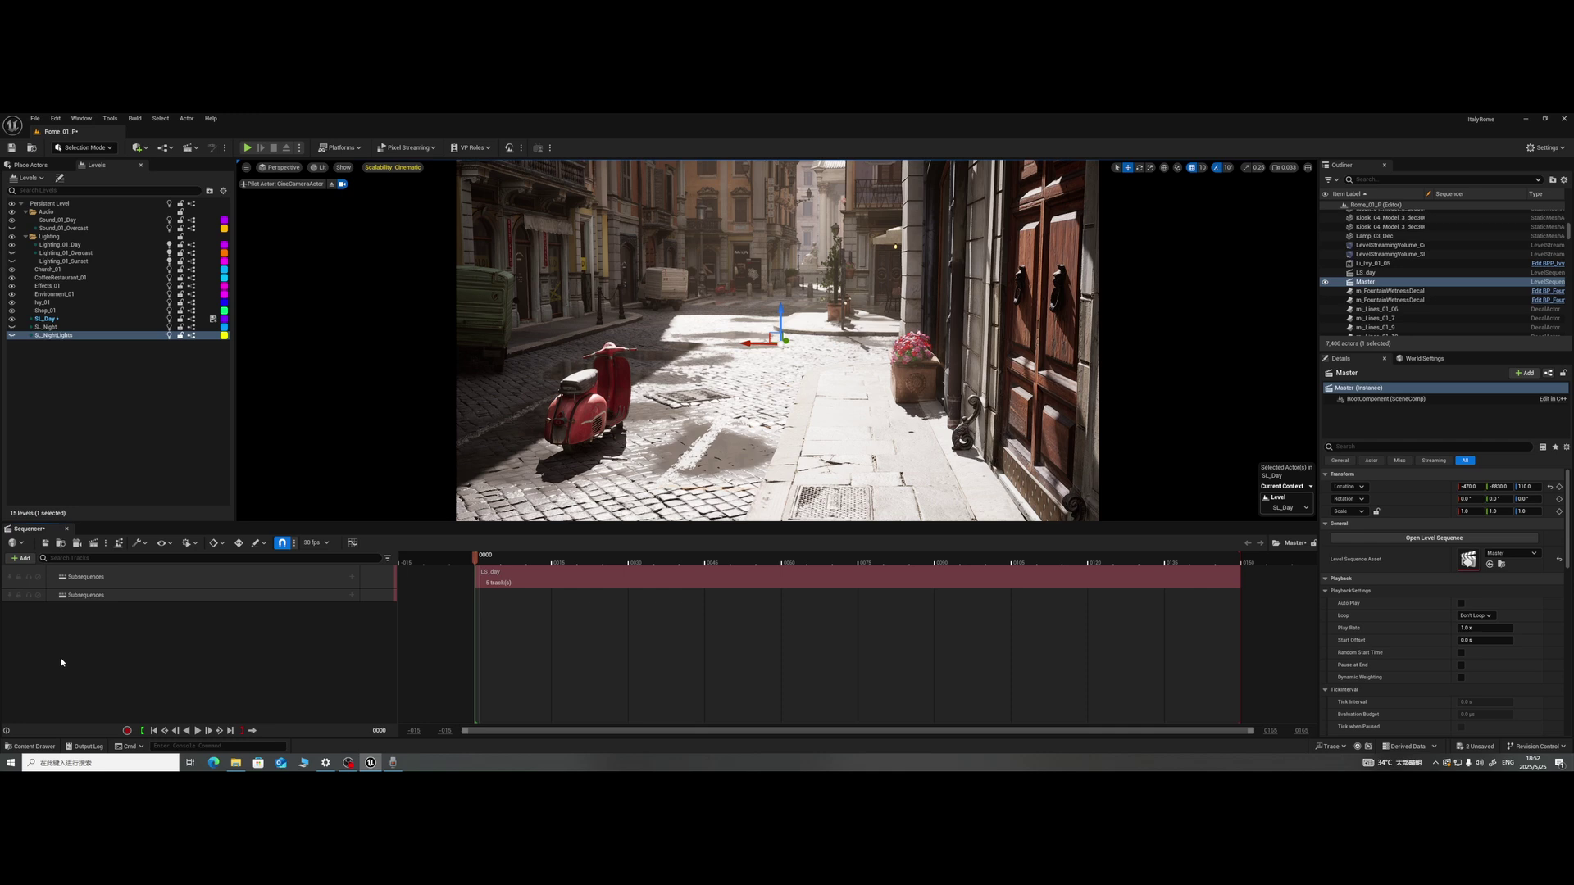
click(352, 595)
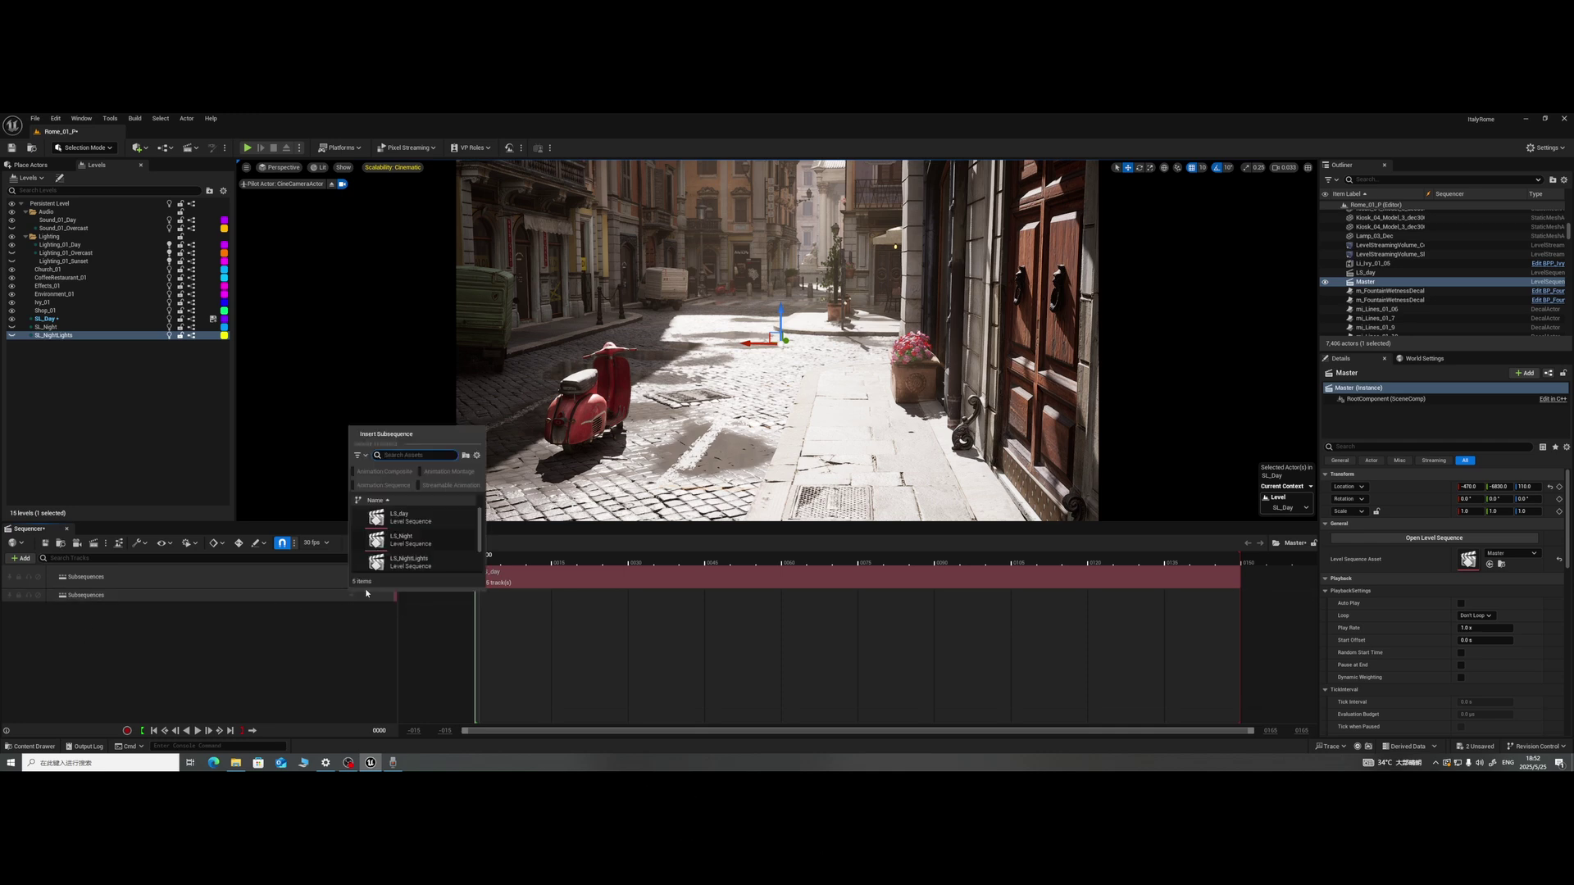
click(432, 560)
Step: Add a third subsequence track to the Master sequence and insert LS_NightLights into it
click(21, 558)
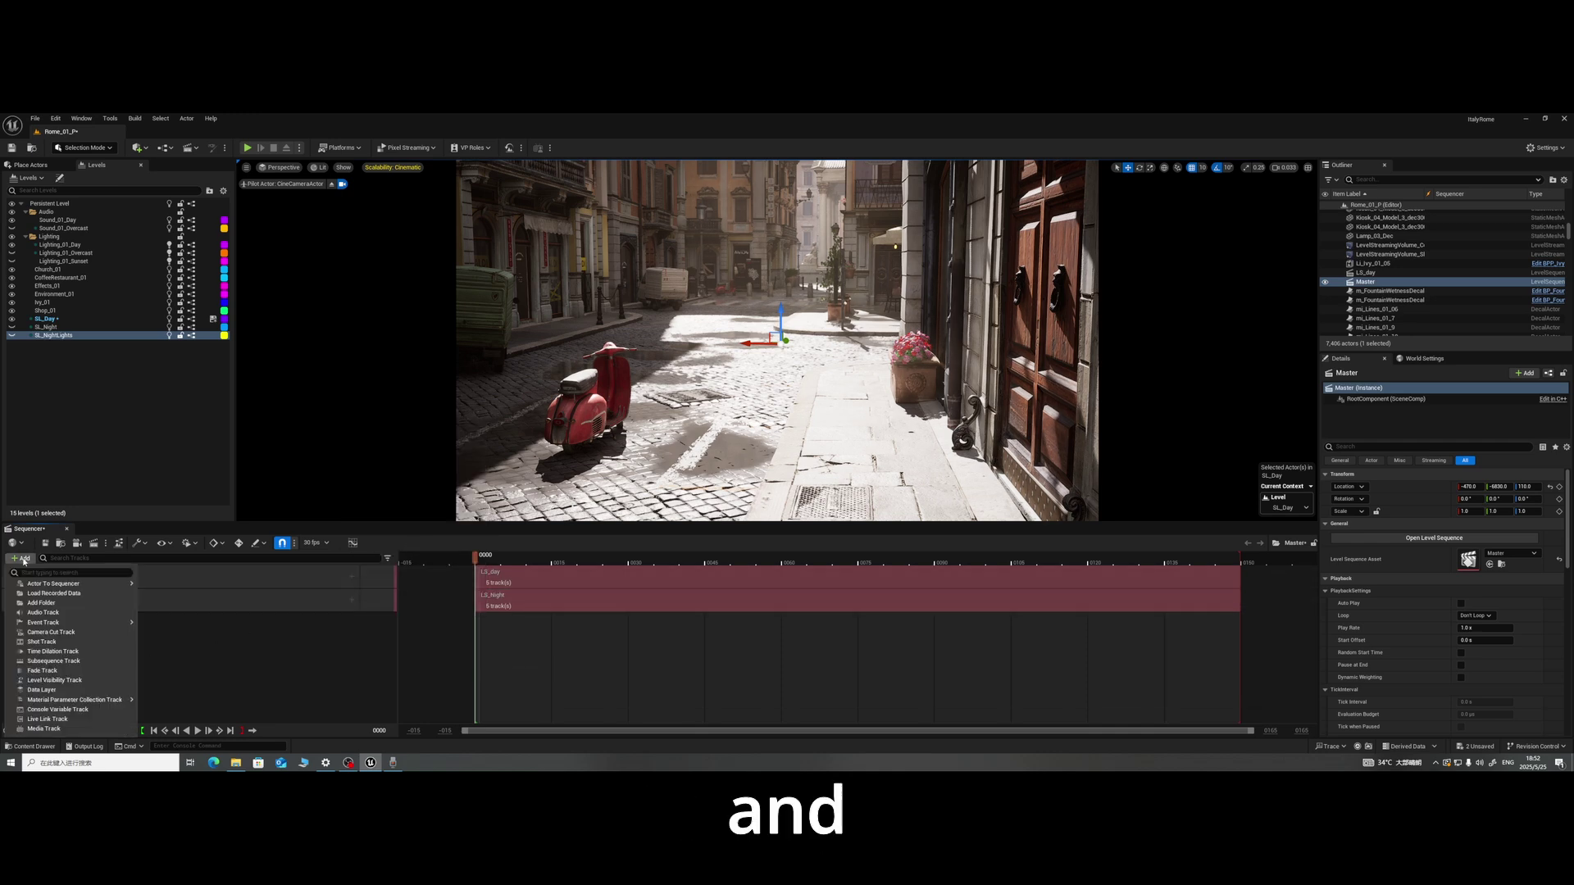
click(53, 661)
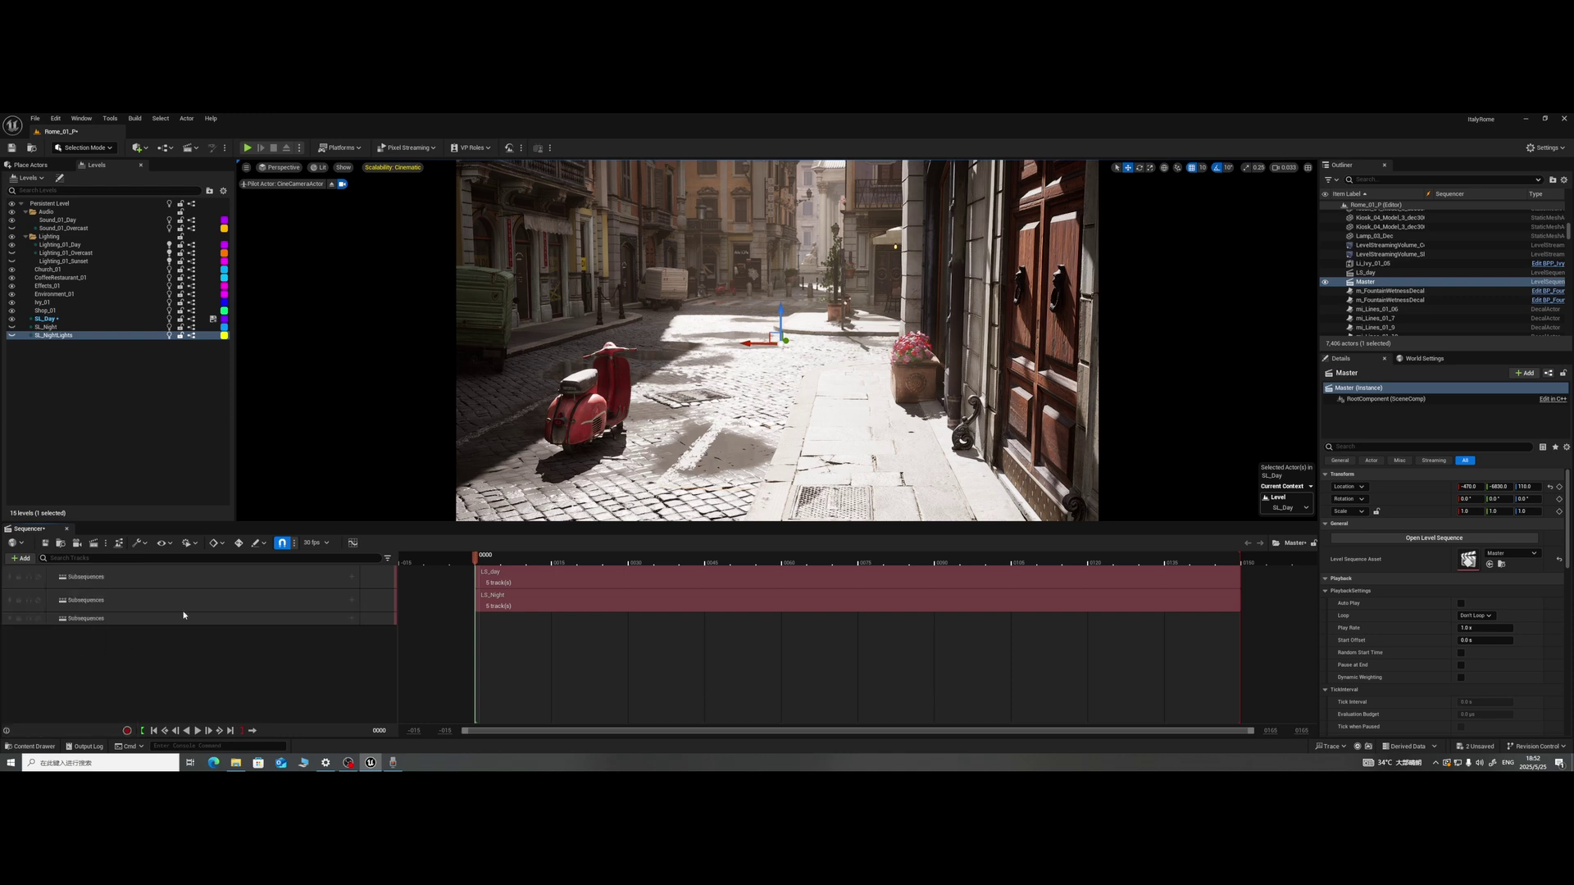
click(352, 621)
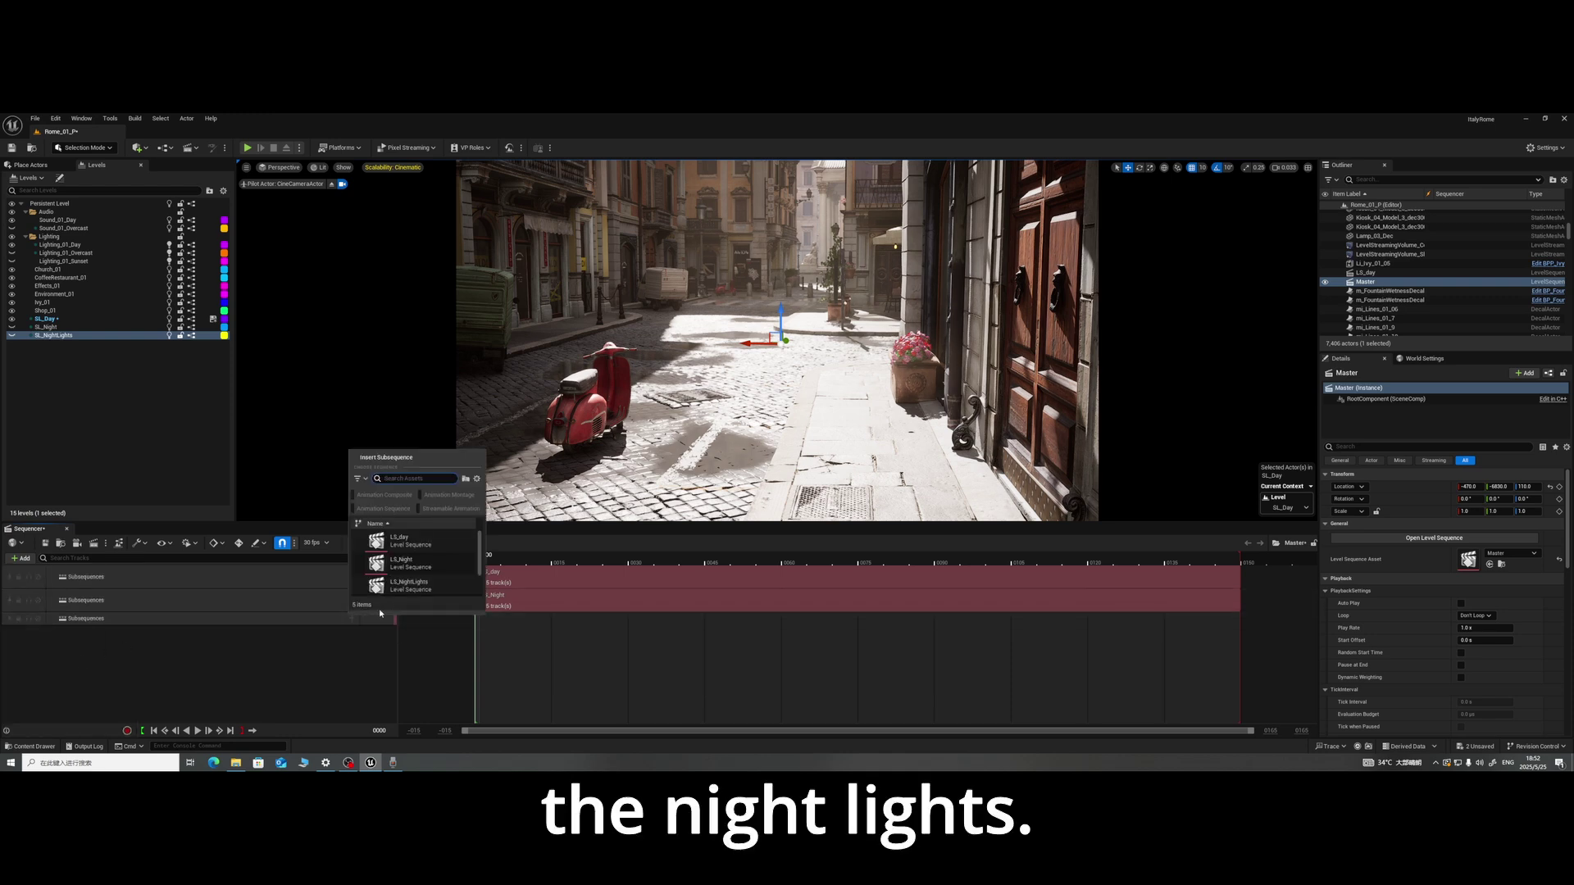
click(426, 584)
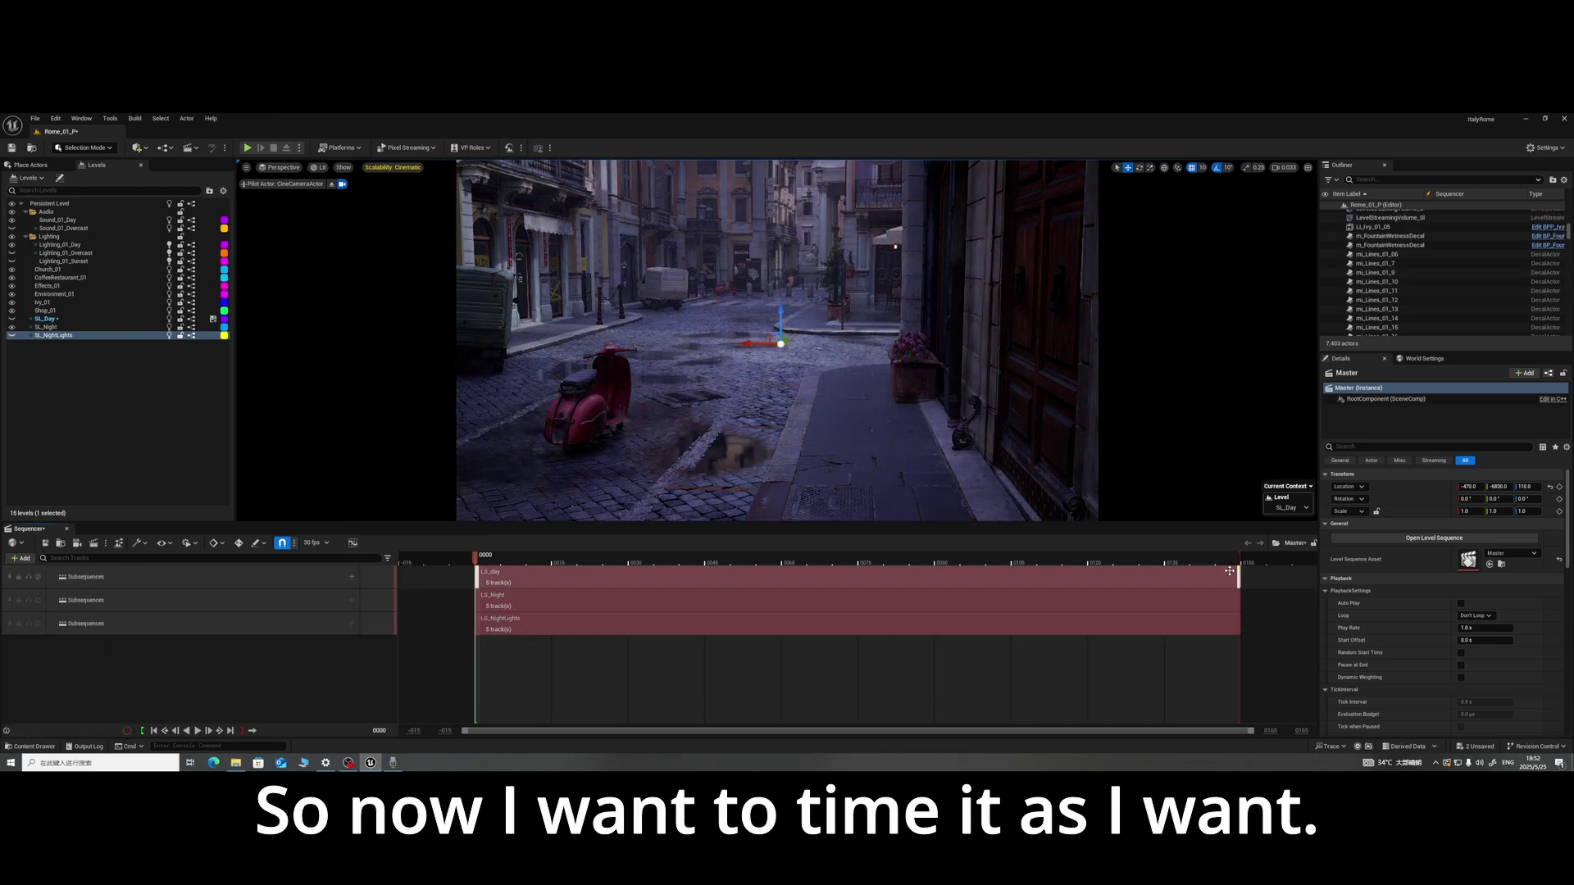
Step: Trim the subsequences to run back to back: LS_day until frame 50, LS_Night from 50 to about 85, LS_NightLights from about 85 onward
drag(1240, 574, 729, 575)
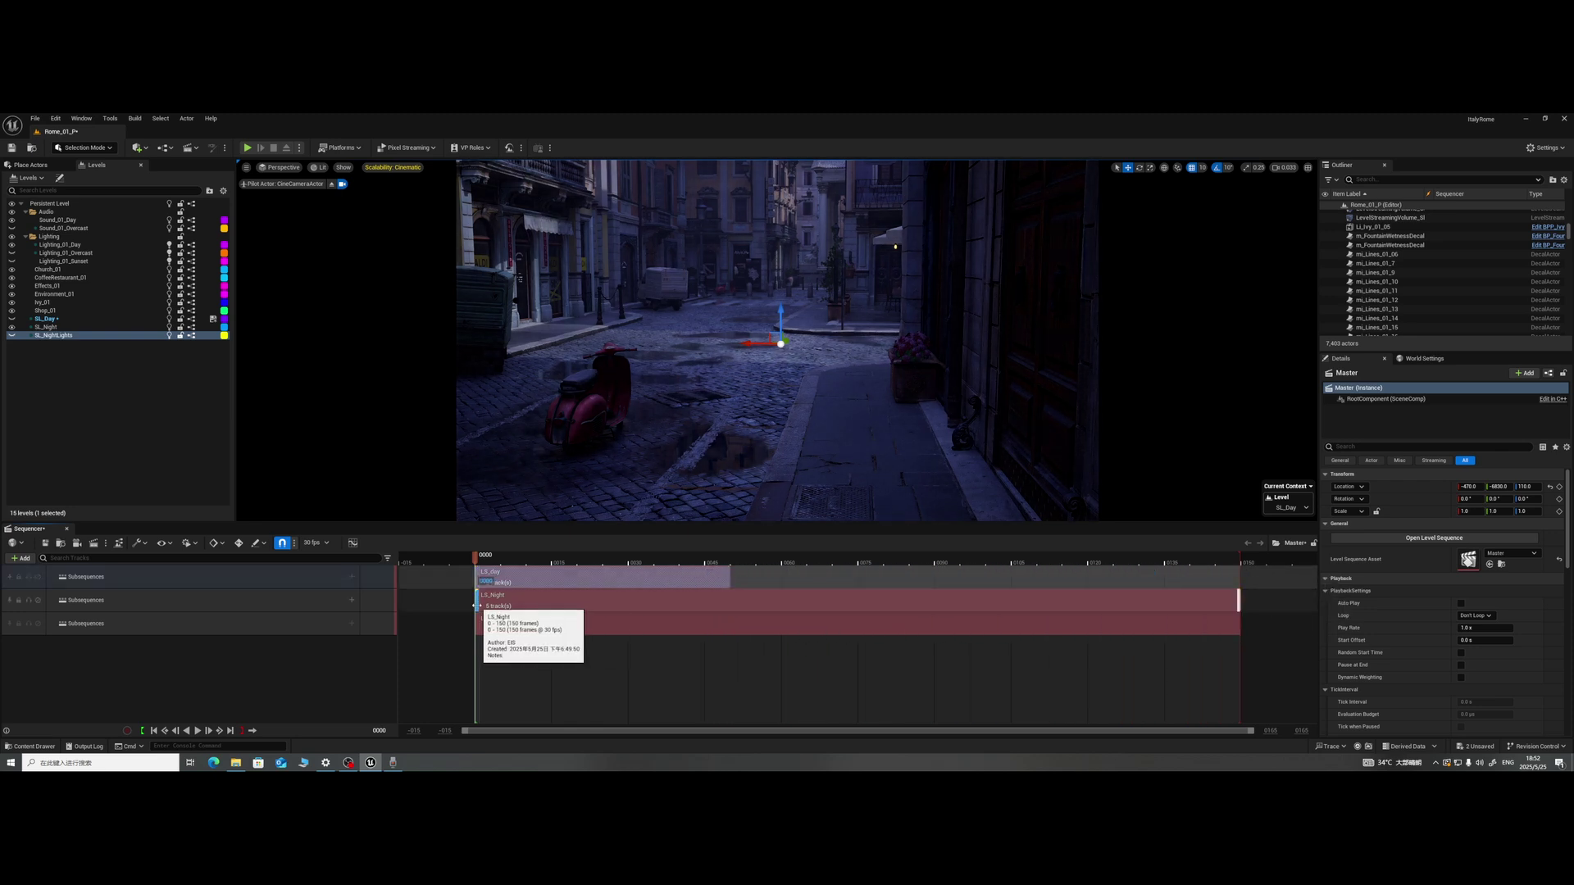
drag(480, 604, 730, 605)
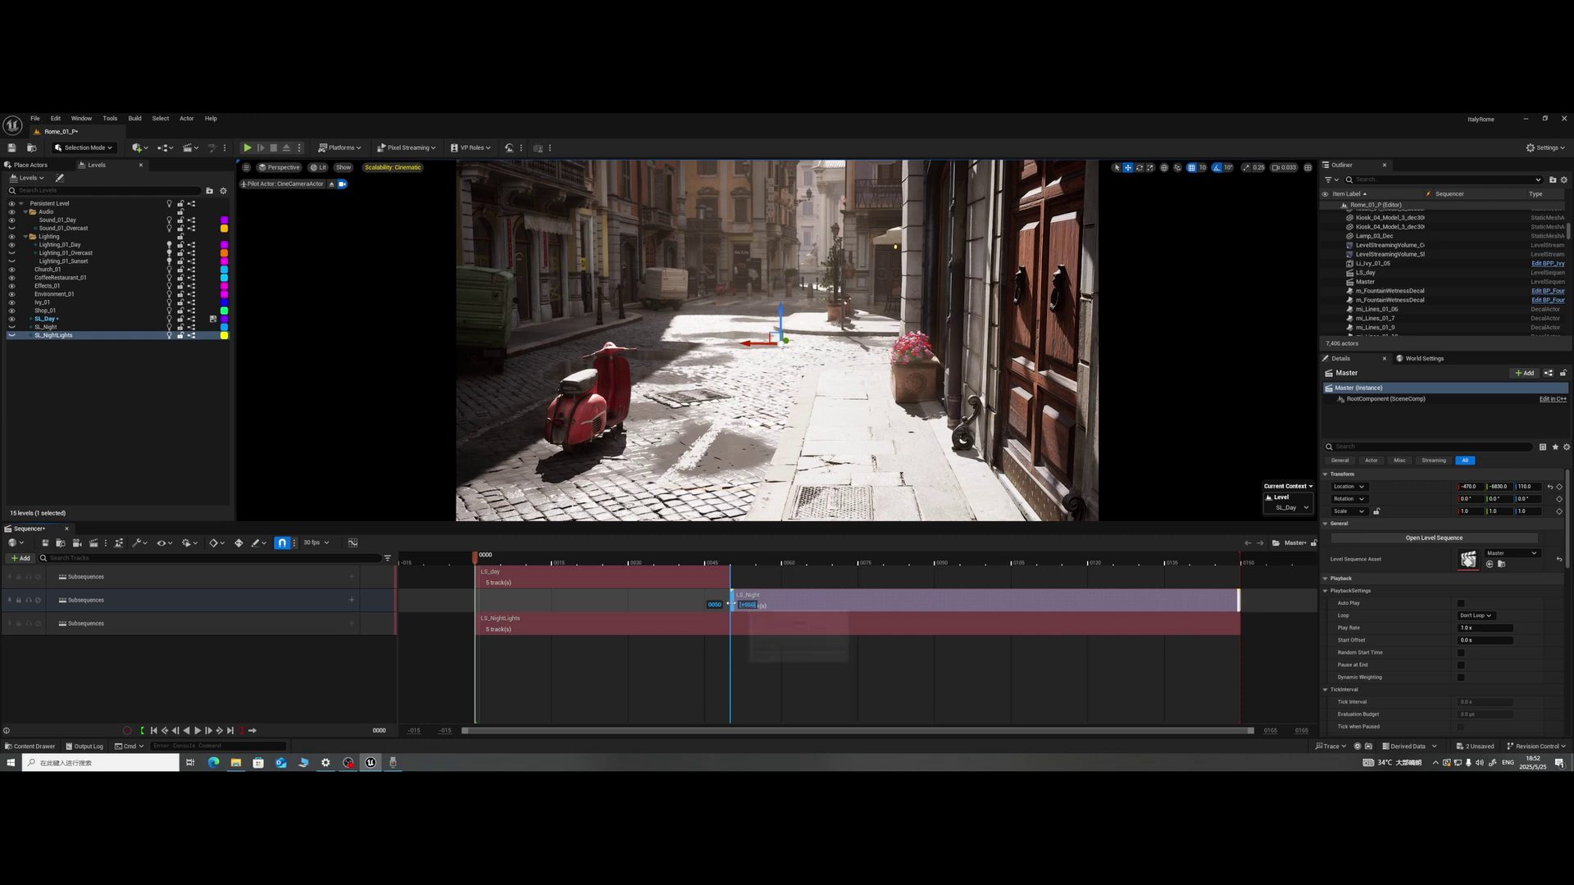
drag(481, 627, 902, 627)
drag(859, 558, 910, 562)
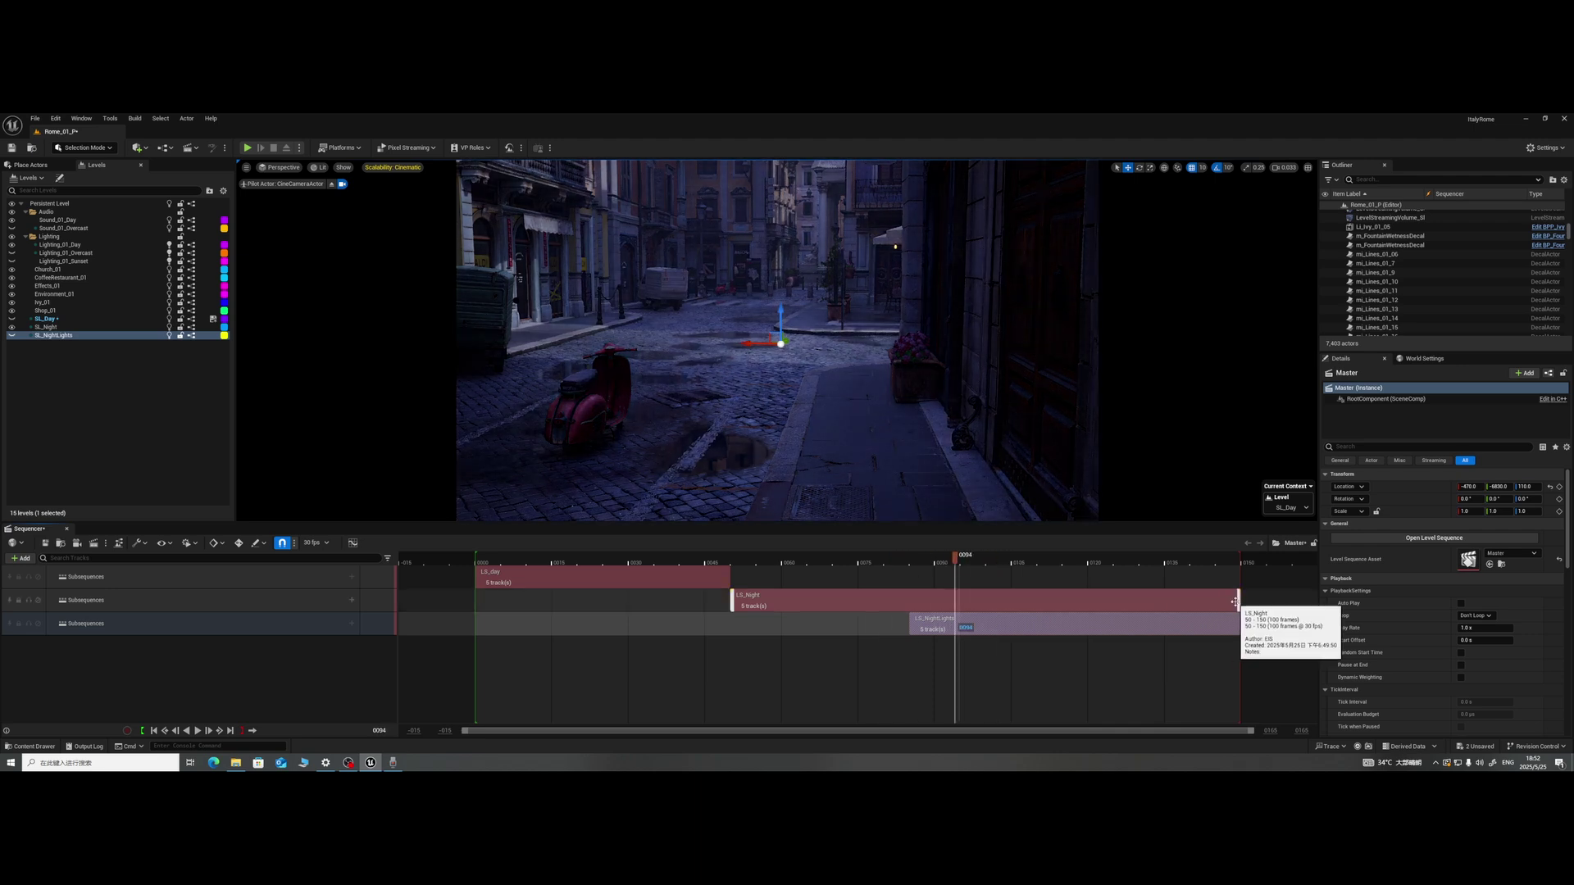
drag(1238, 601, 912, 598)
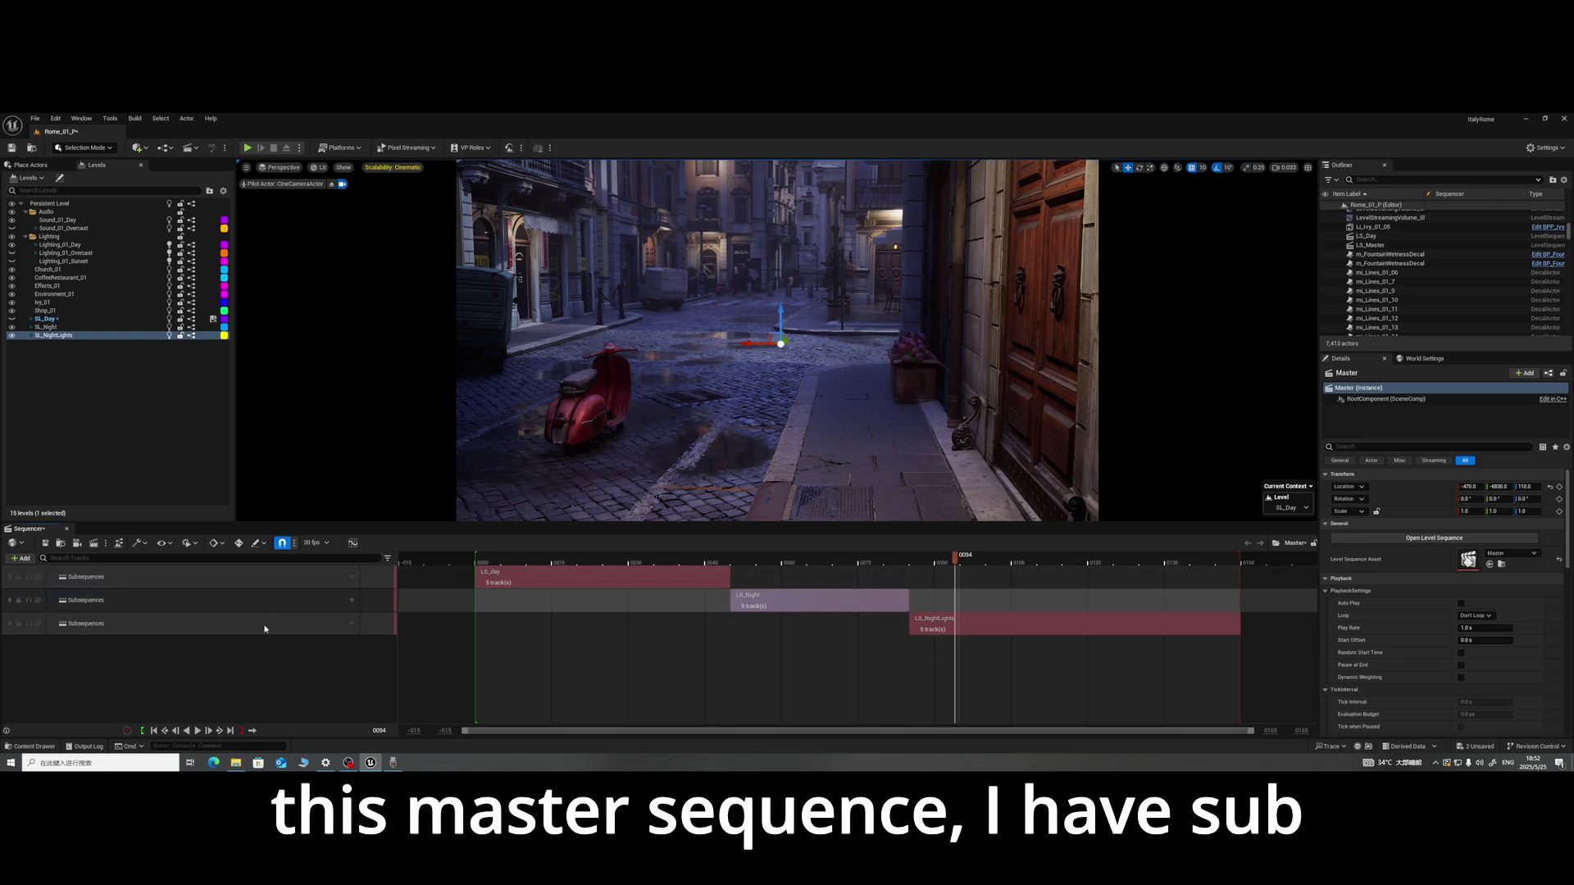
Step: Scrub the Master sequence through the LS_day, LS_Night and LS_NightLights sections and back into LS_day to check the lighting changes
click(521, 563)
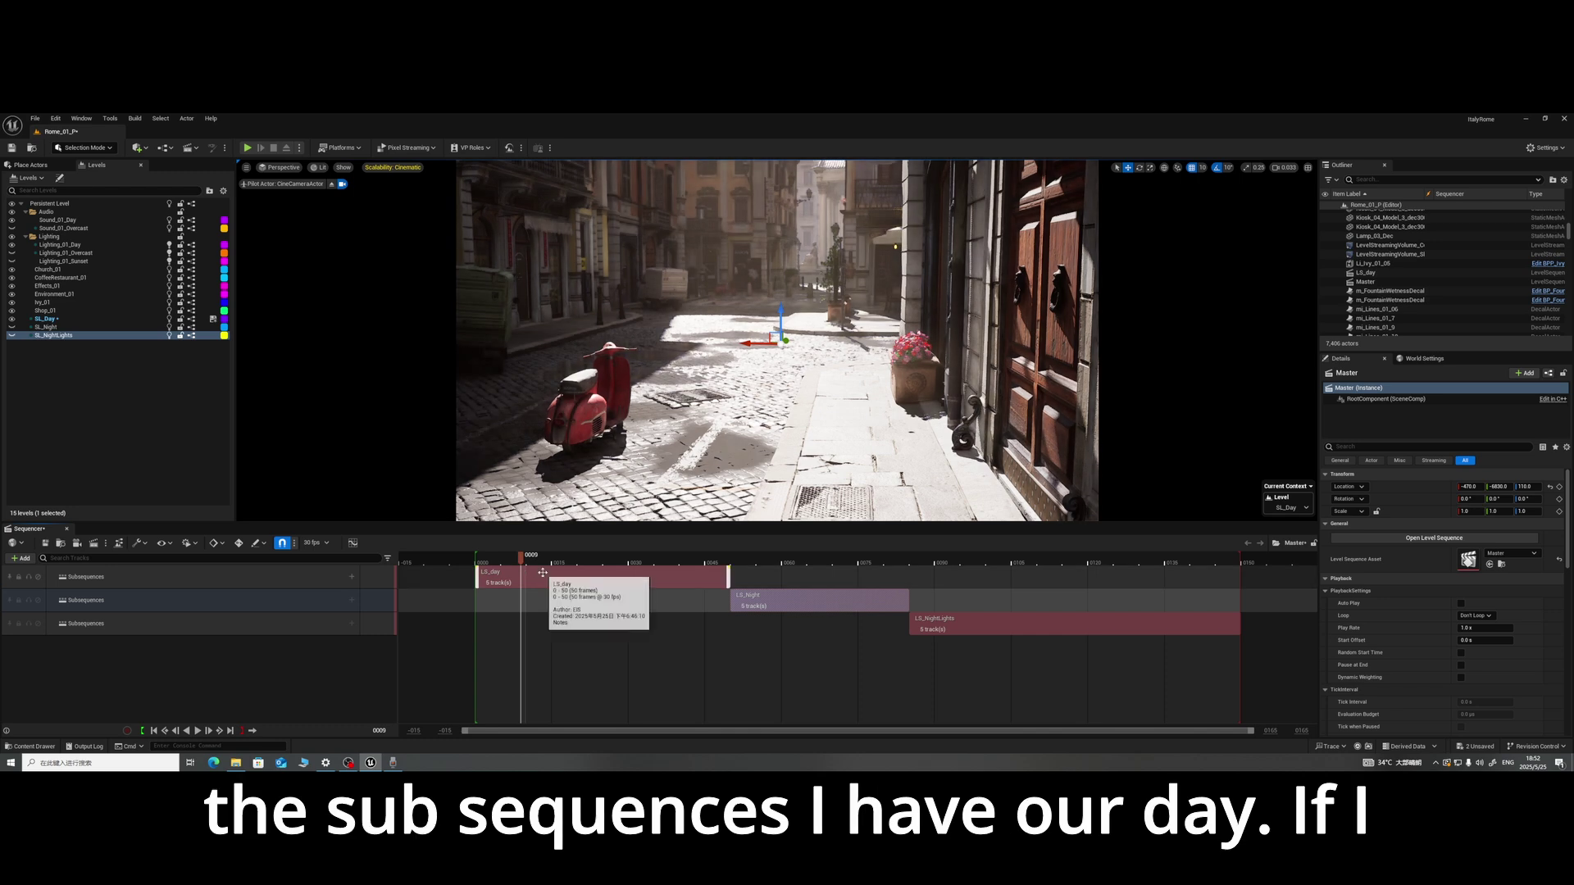
click(546, 578)
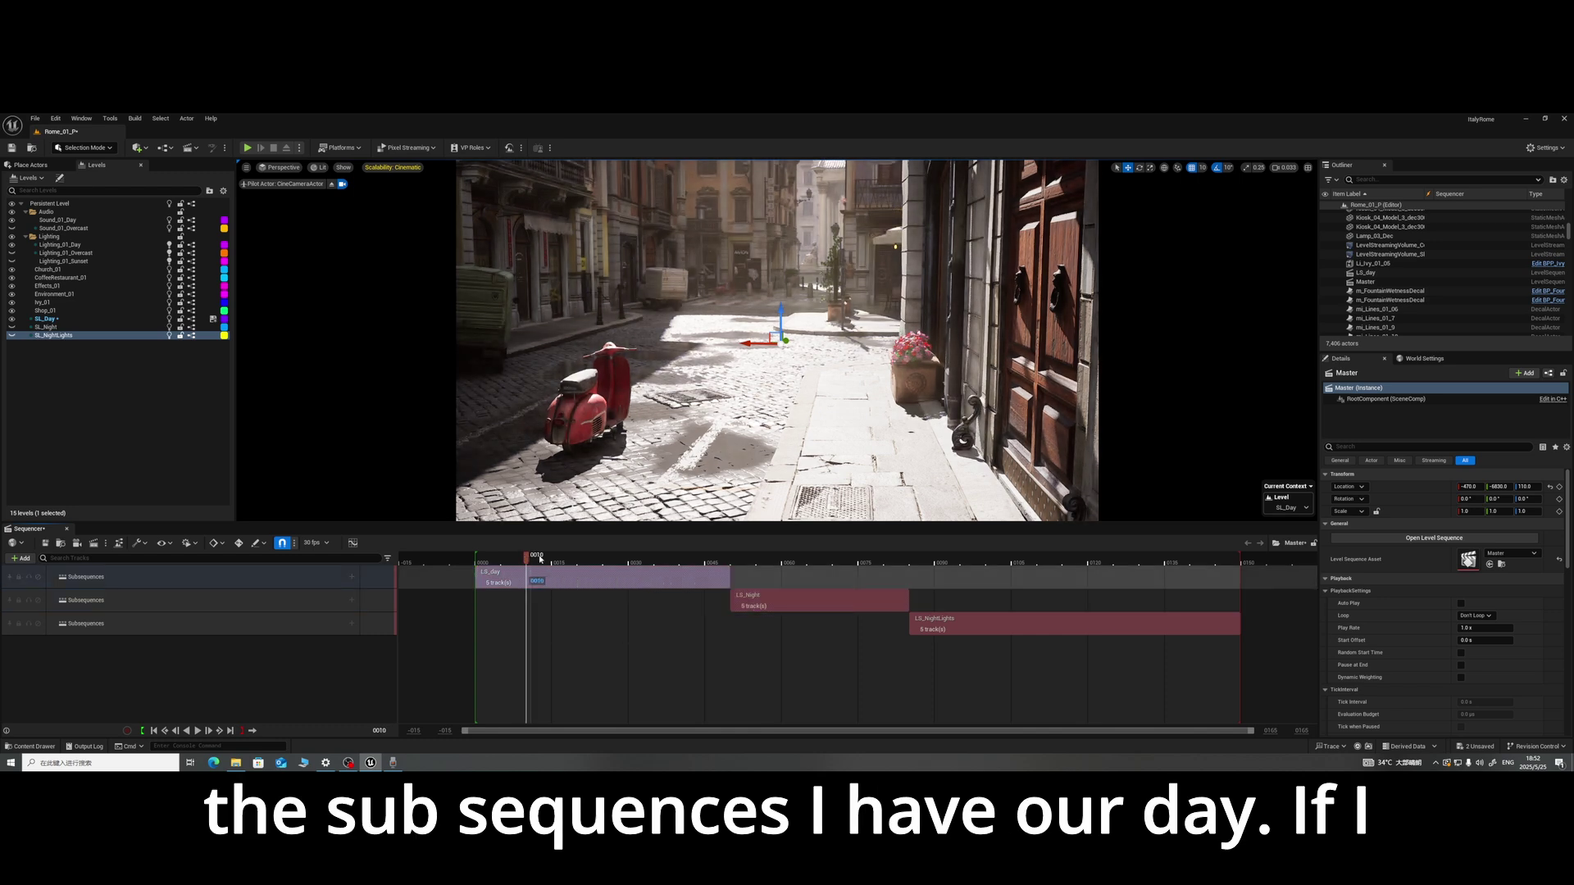
drag(656, 562, 792, 563)
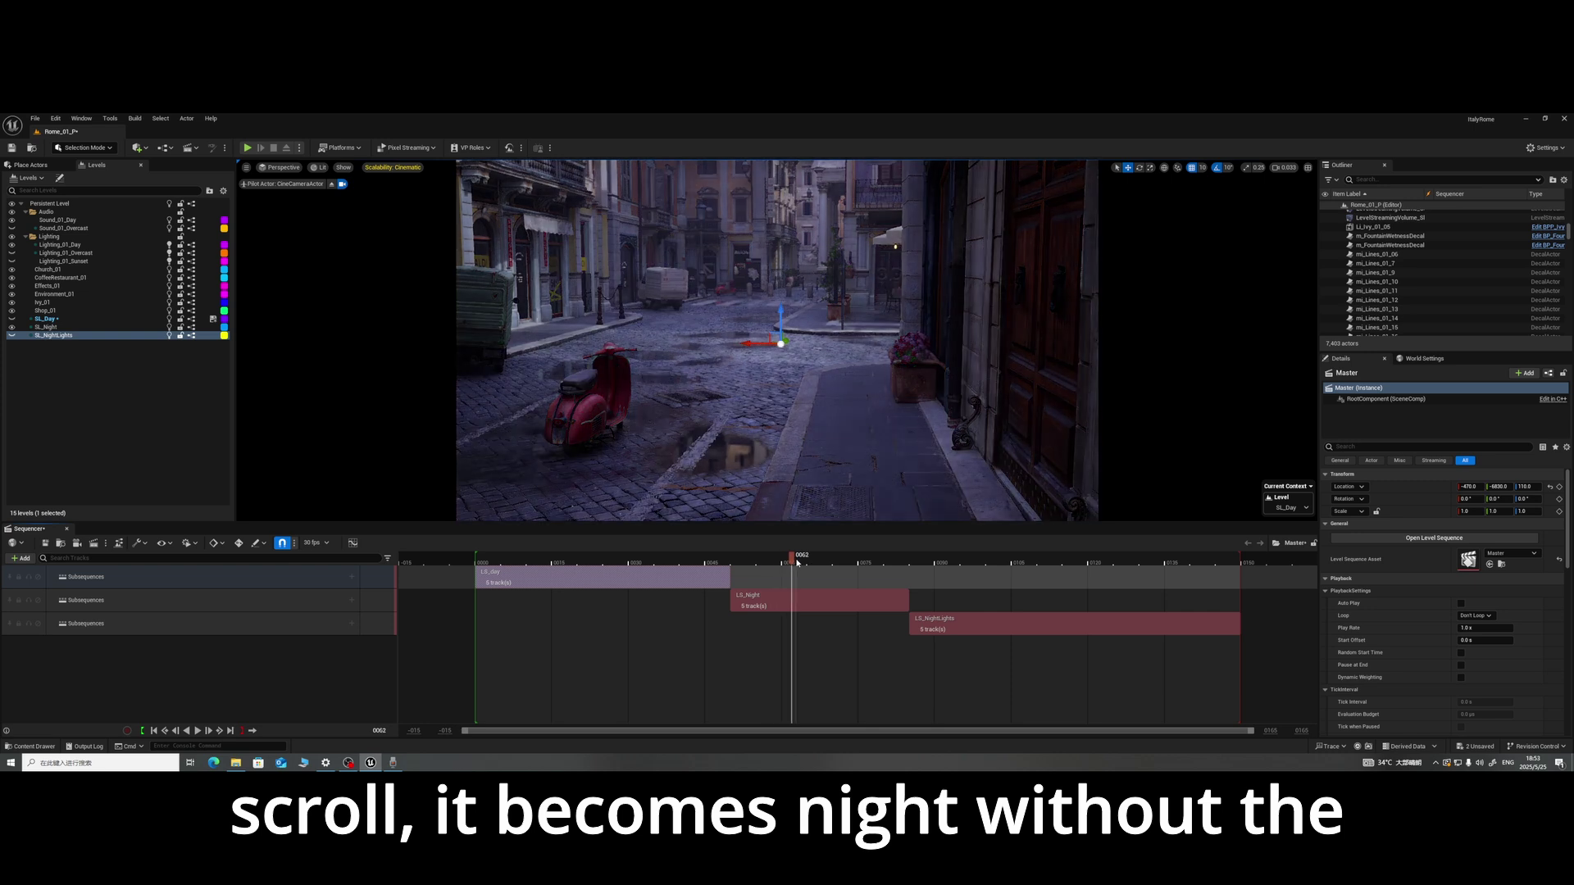
click(805, 601)
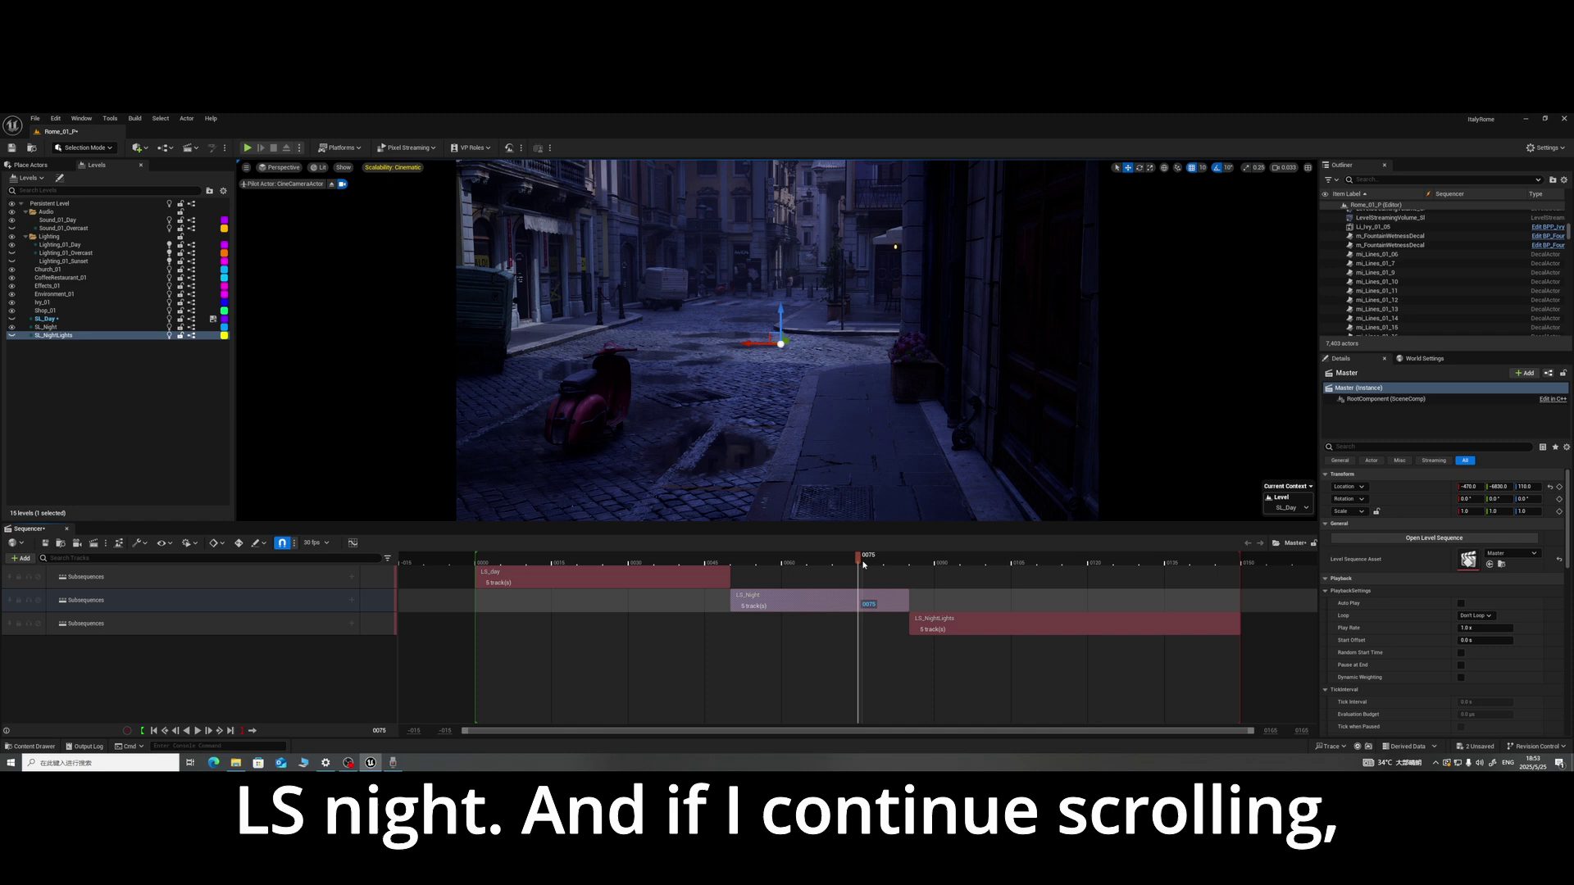
drag(911, 569, 968, 572)
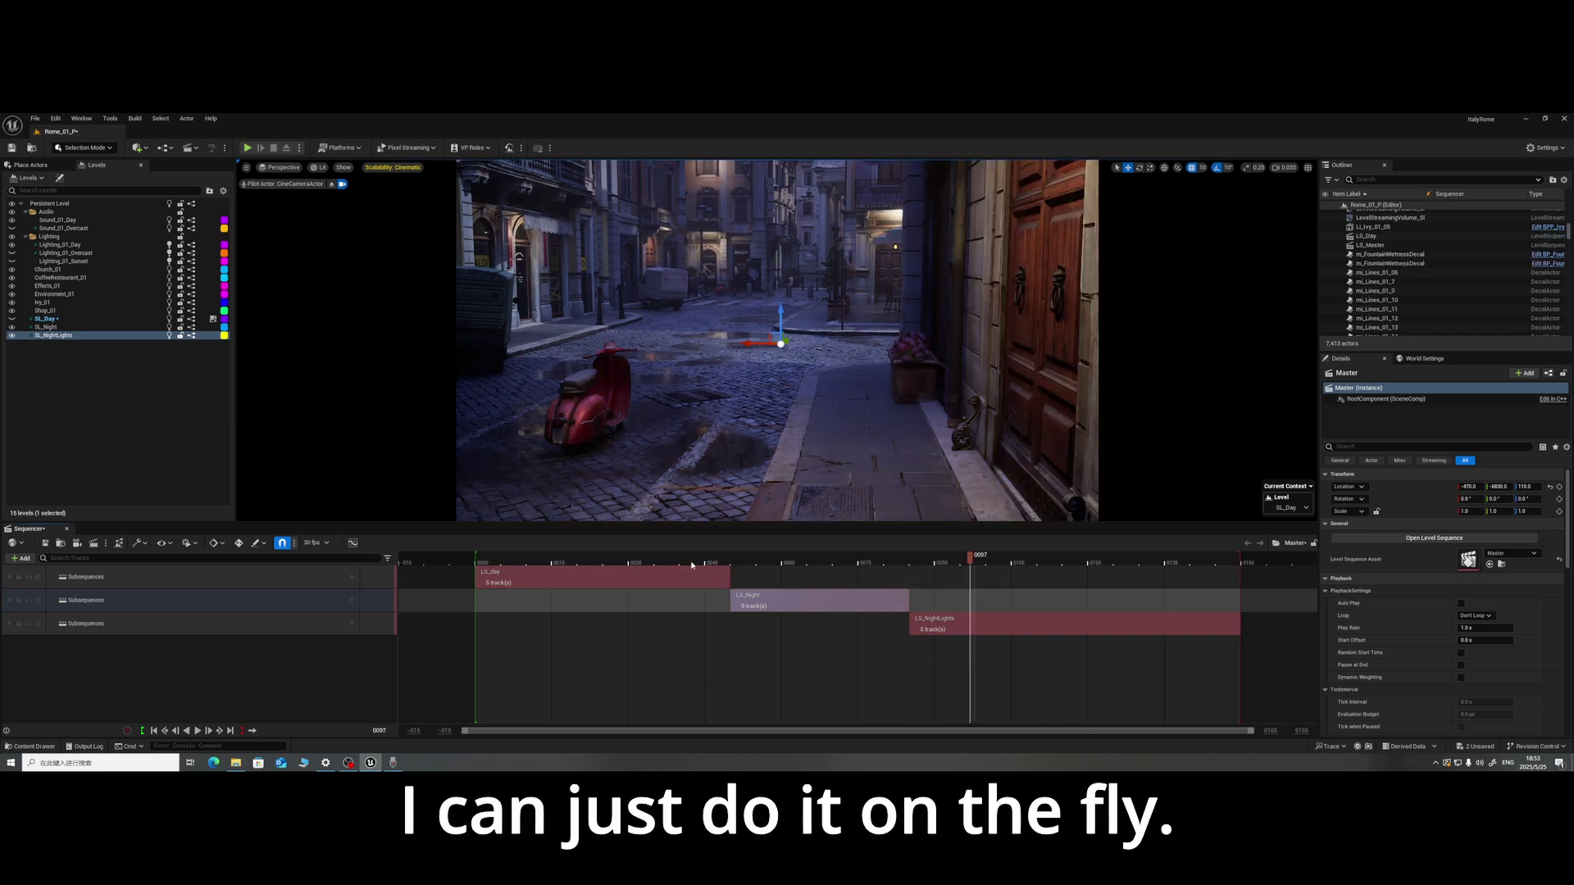
drag(703, 560, 668, 548)
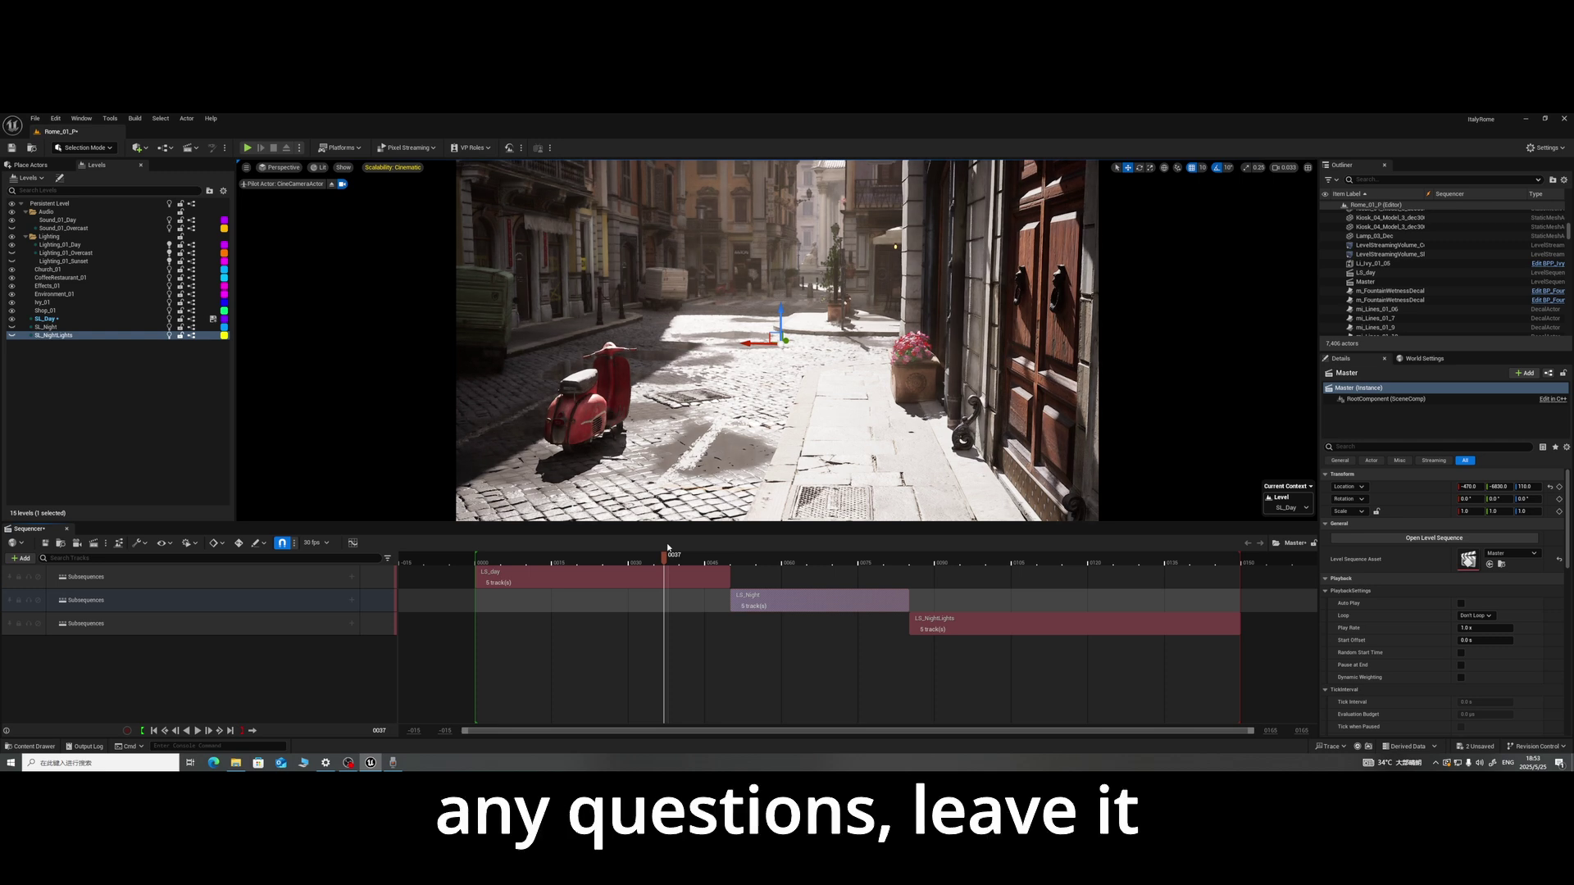